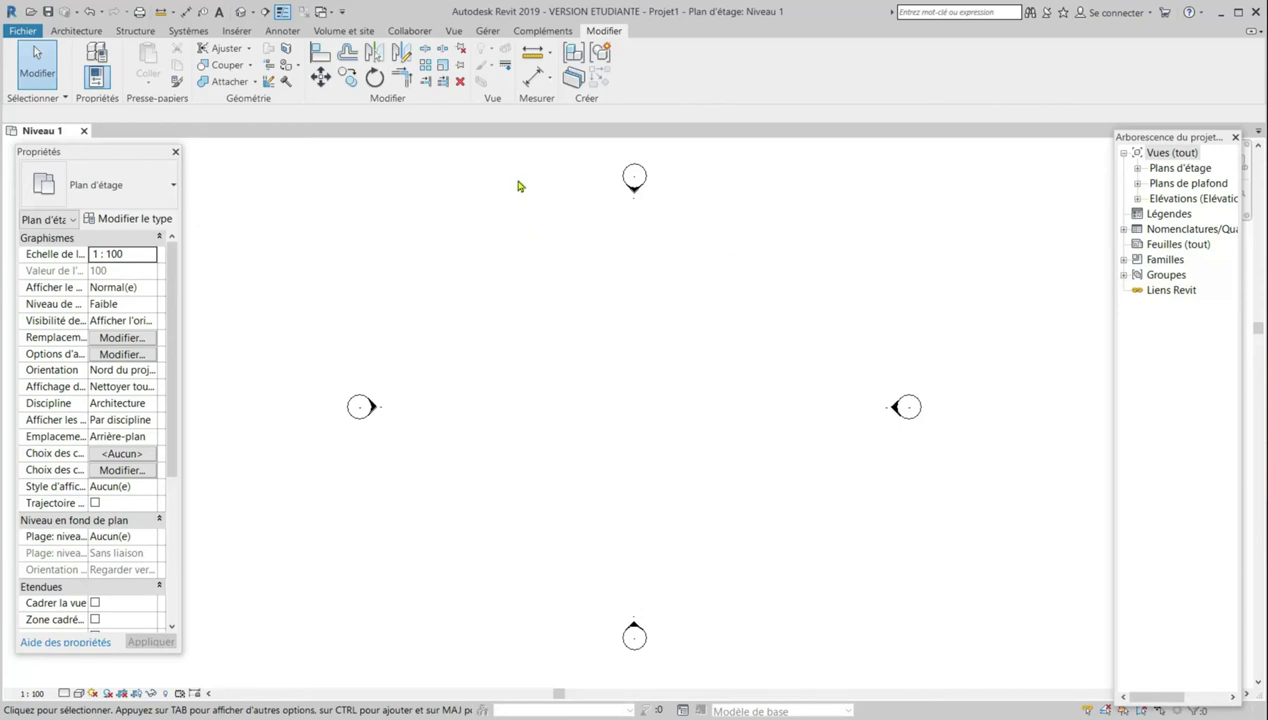
Set the project's length unit to metres and change its number of decimal places
{"action": "left_click", "coordinate": [487, 32]}
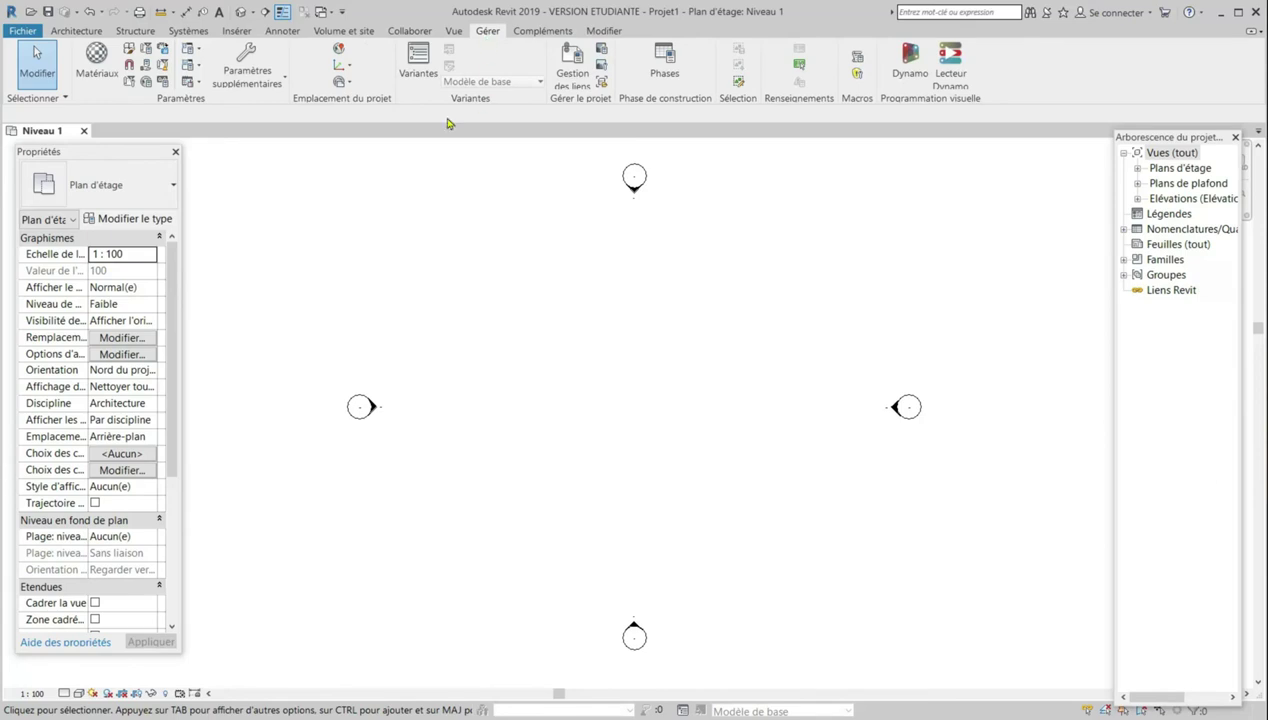
{"action": "left_click", "coordinate": [164, 86]}
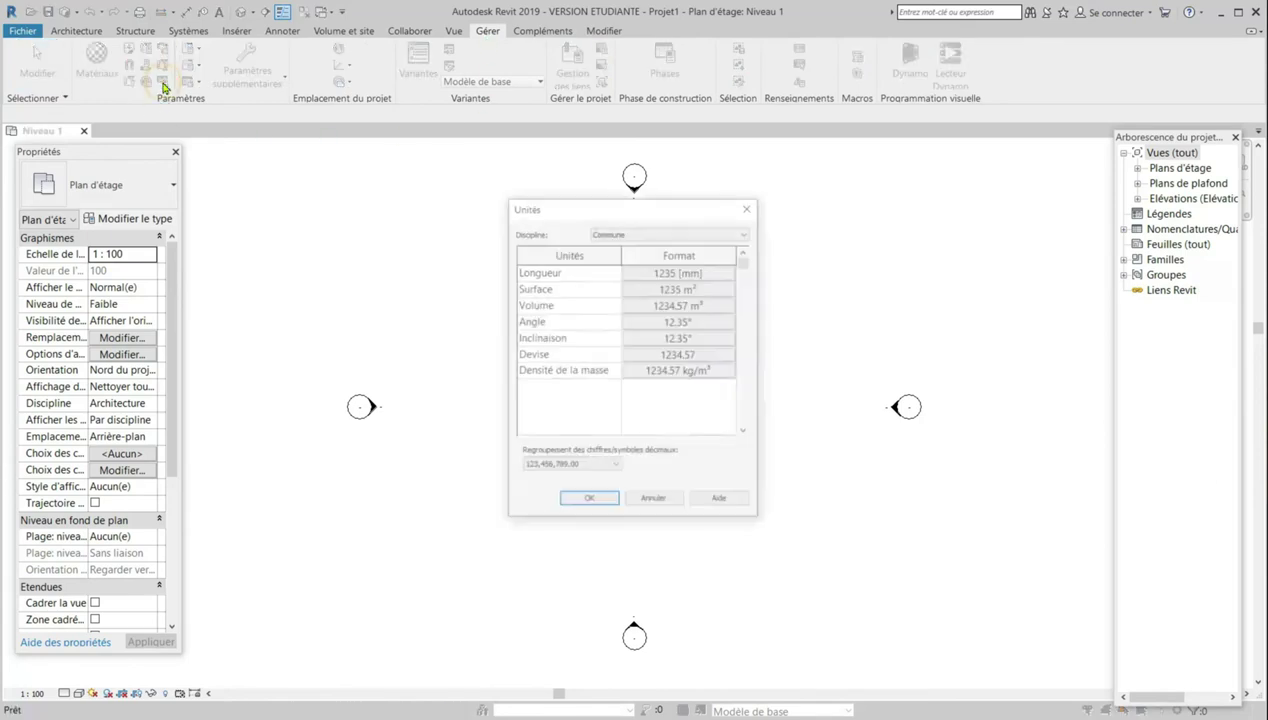
{"action": "left_click", "coordinate": [665, 272]}
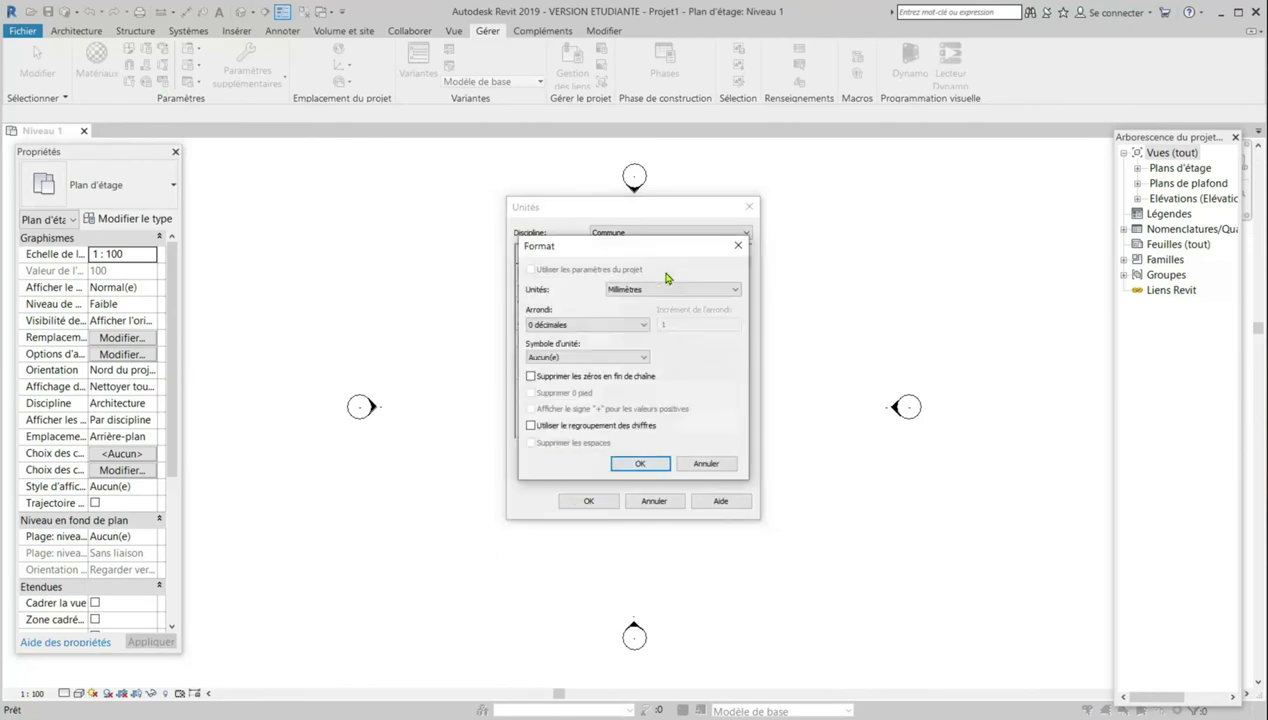
{"action": "left_click", "coordinate": [648, 291]}
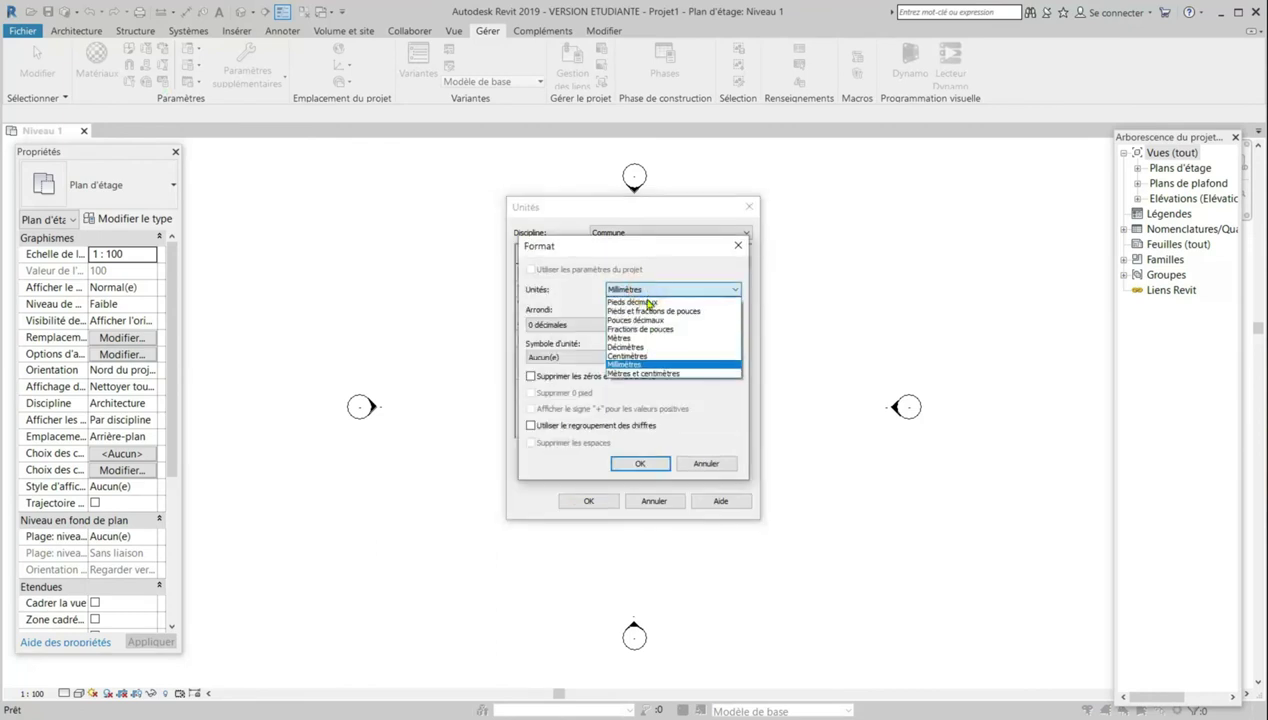
{"action": "left_click", "coordinate": [625, 338]}
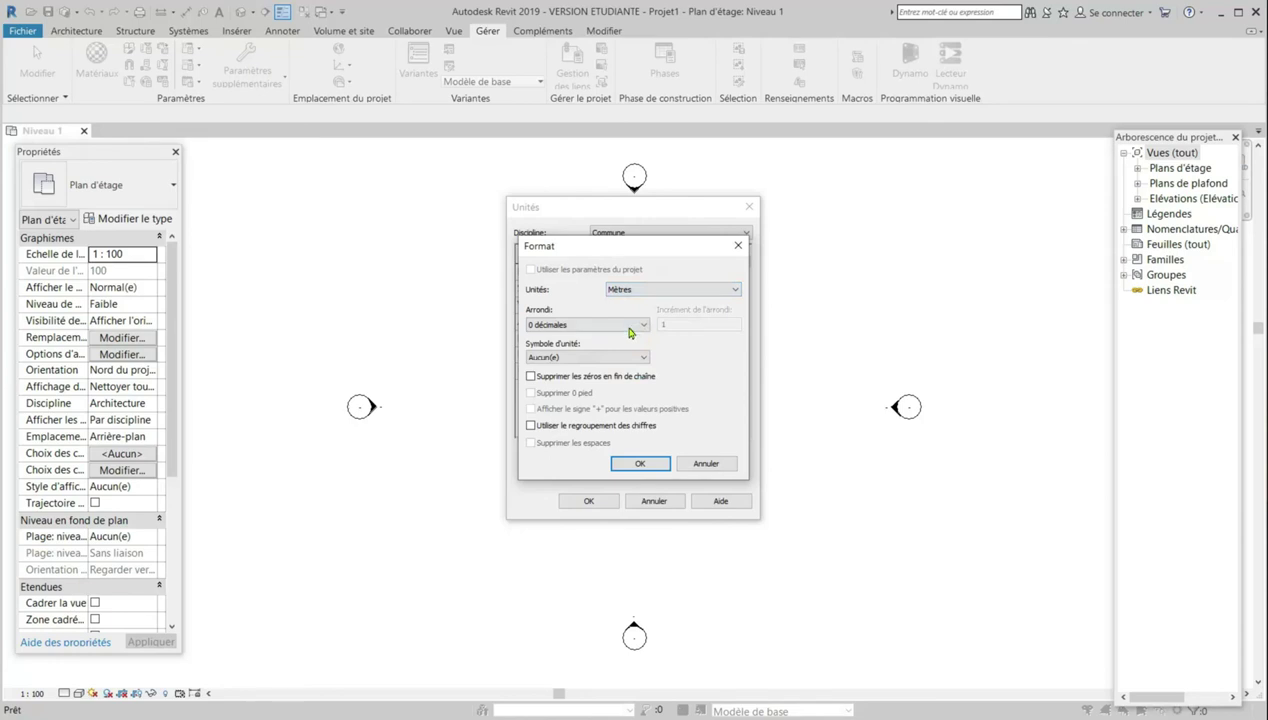
{"action": "left_click", "coordinate": [631, 332]}
{"action": "left_click", "coordinate": [578, 396]}
{"action": "left_click", "coordinate": [641, 464]}
{"action": "left_click", "coordinate": [589, 501]}
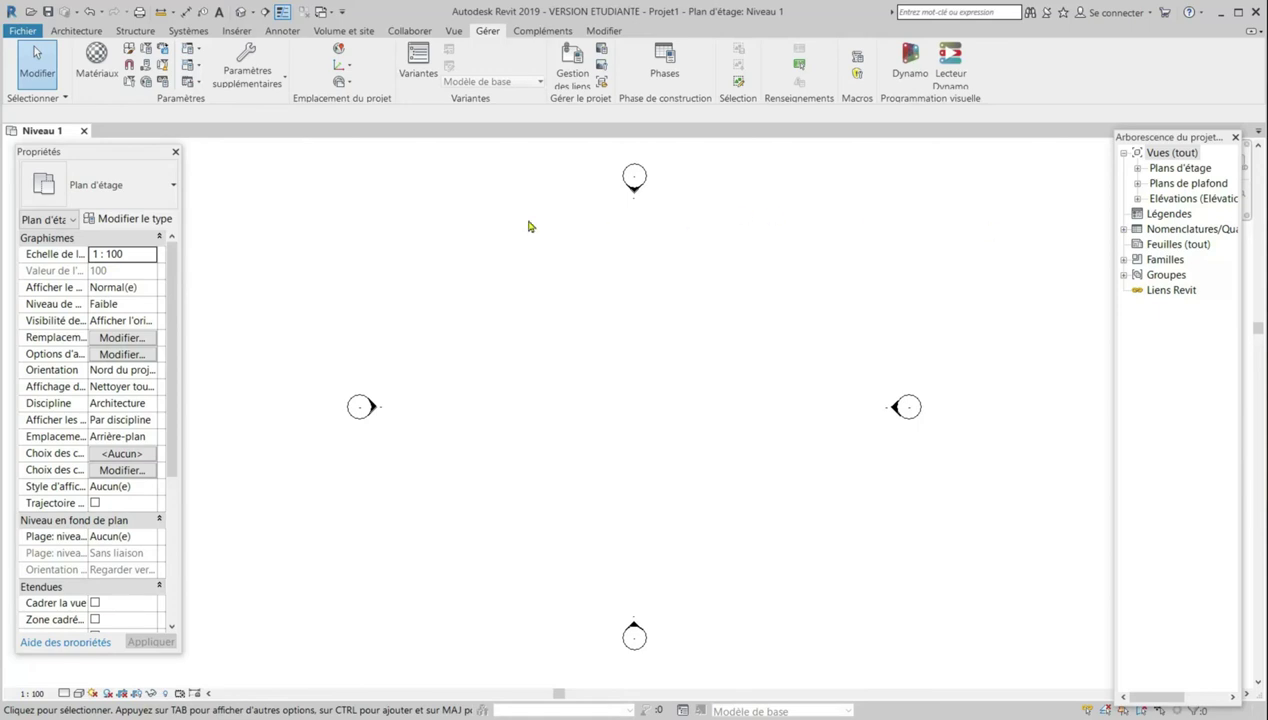
Start a topographic surface from the Niveau 1 plan and open the default 3D view
{"action": "left_click", "coordinate": [349, 33]}
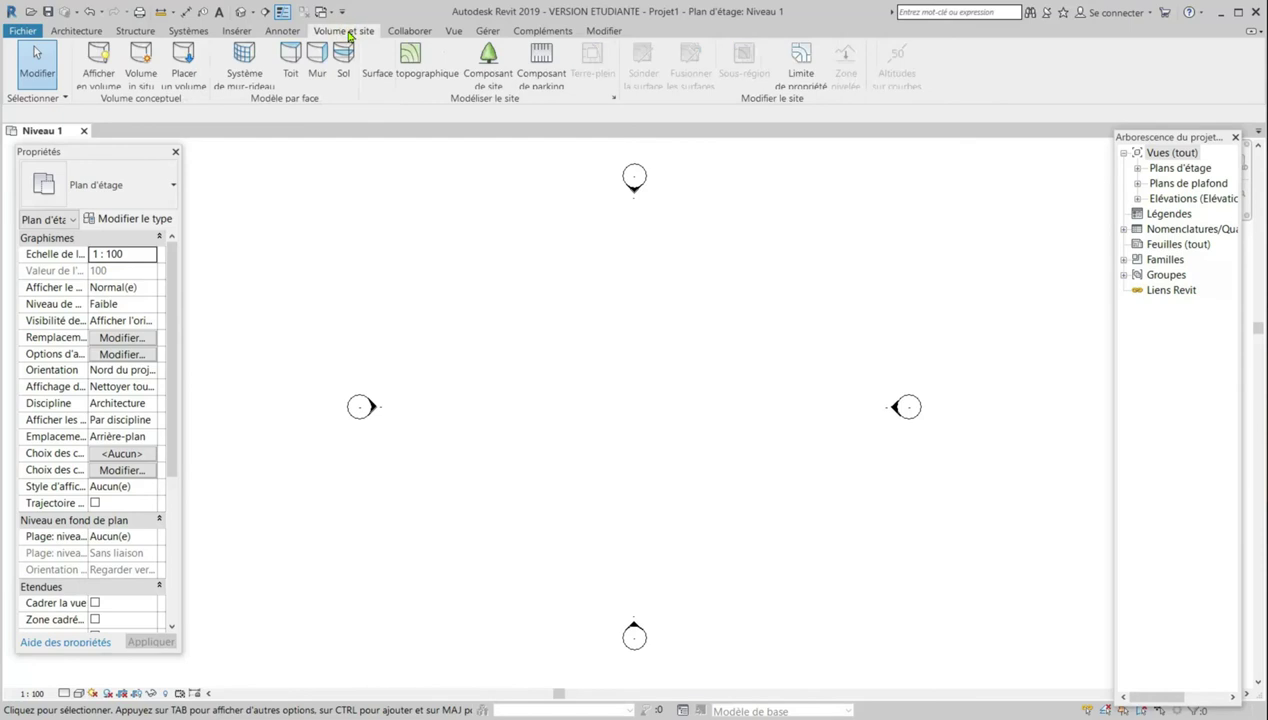
{"action": "left_click", "coordinate": [412, 60]}
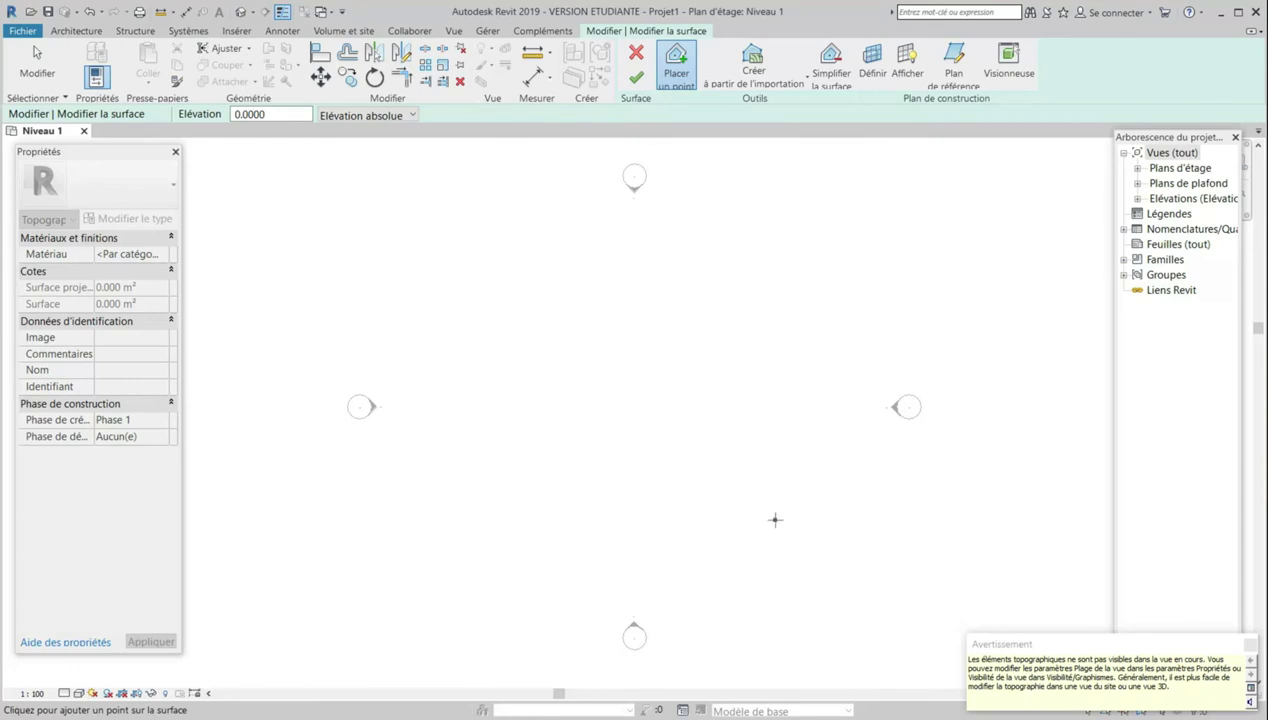
{"action": "left_click", "coordinate": [710, 391]}
{"action": "left_click", "coordinate": [195, 333]}
{"action": "left_click", "coordinate": [455, 31]}
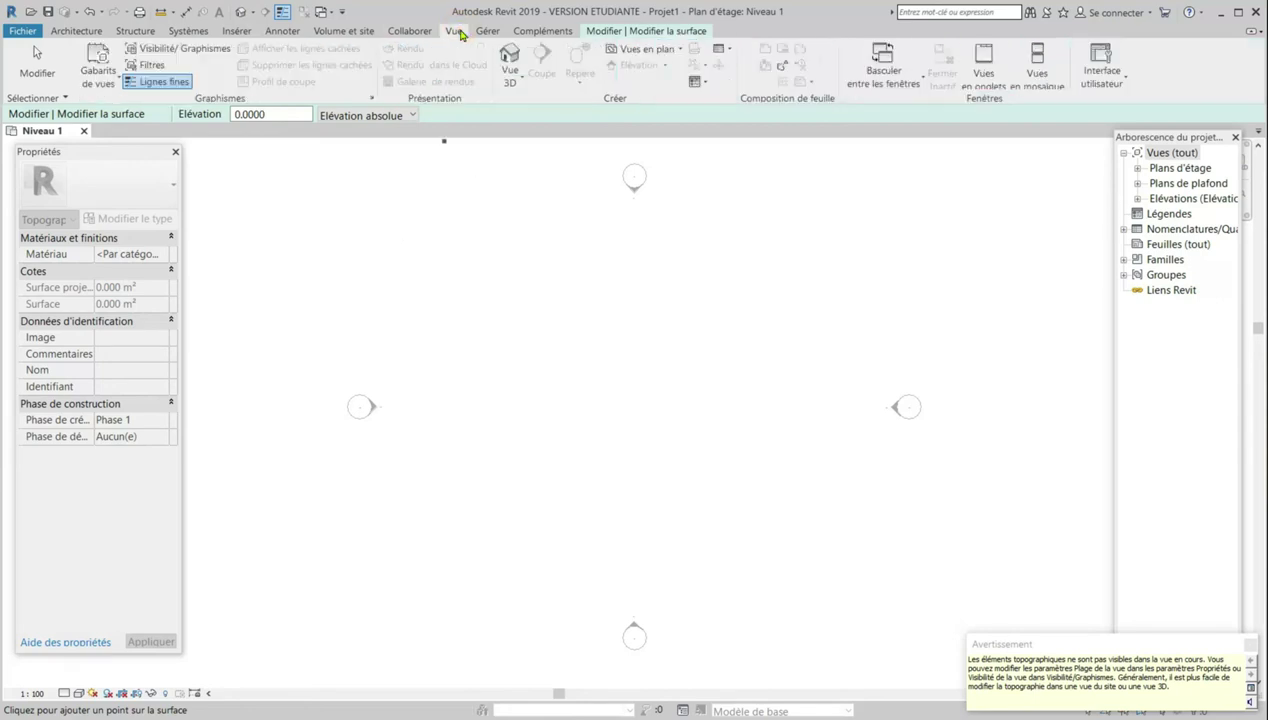
{"action": "left_click", "coordinate": [513, 83]}
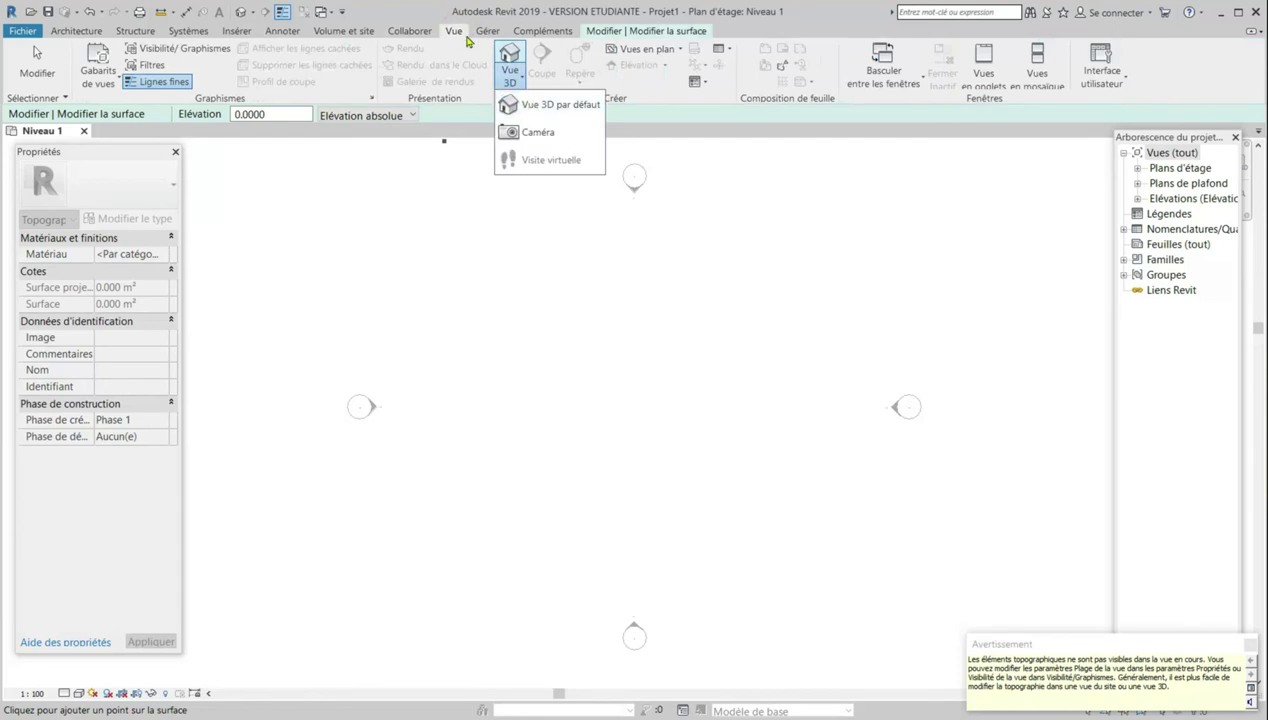
{"action": "left_click", "coordinate": [527, 108]}
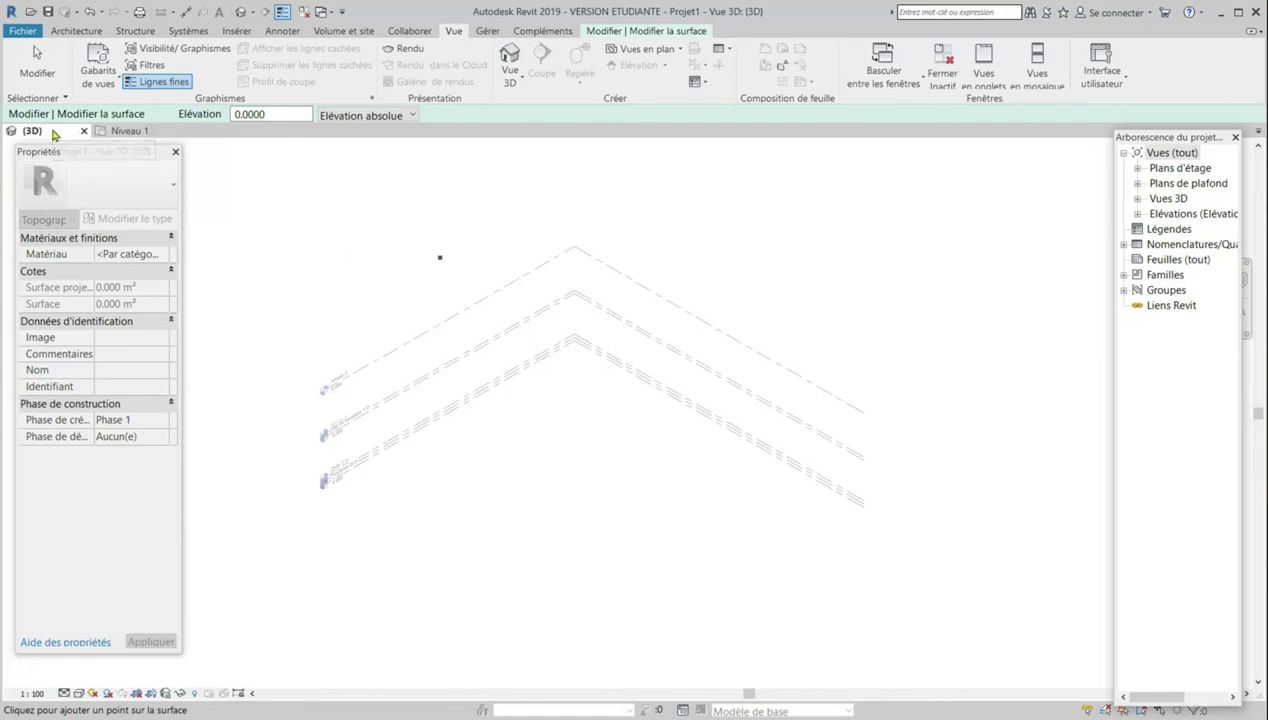
Tile the Niveau 1 plan and the 3D view side by side with the plan active, and fit both views to their contents
{"action": "left_click", "coordinate": [125, 134]}
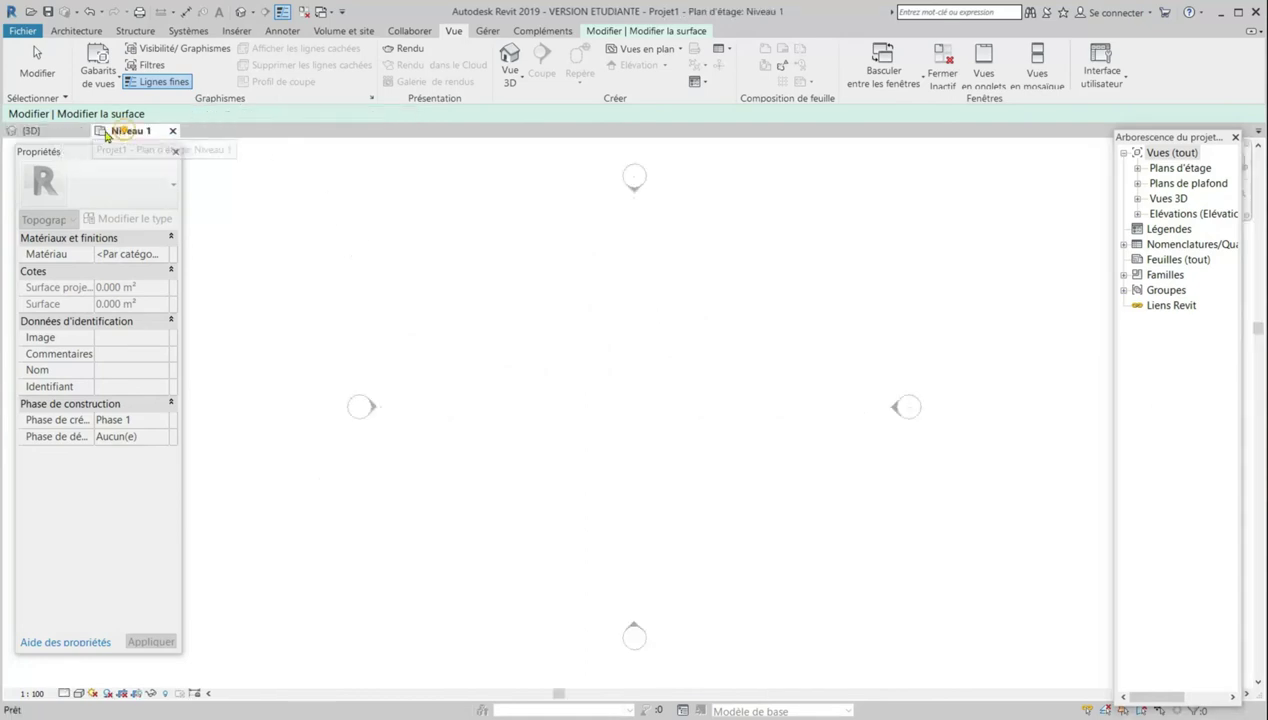
{"action": "left_click", "coordinate": [53, 134]}
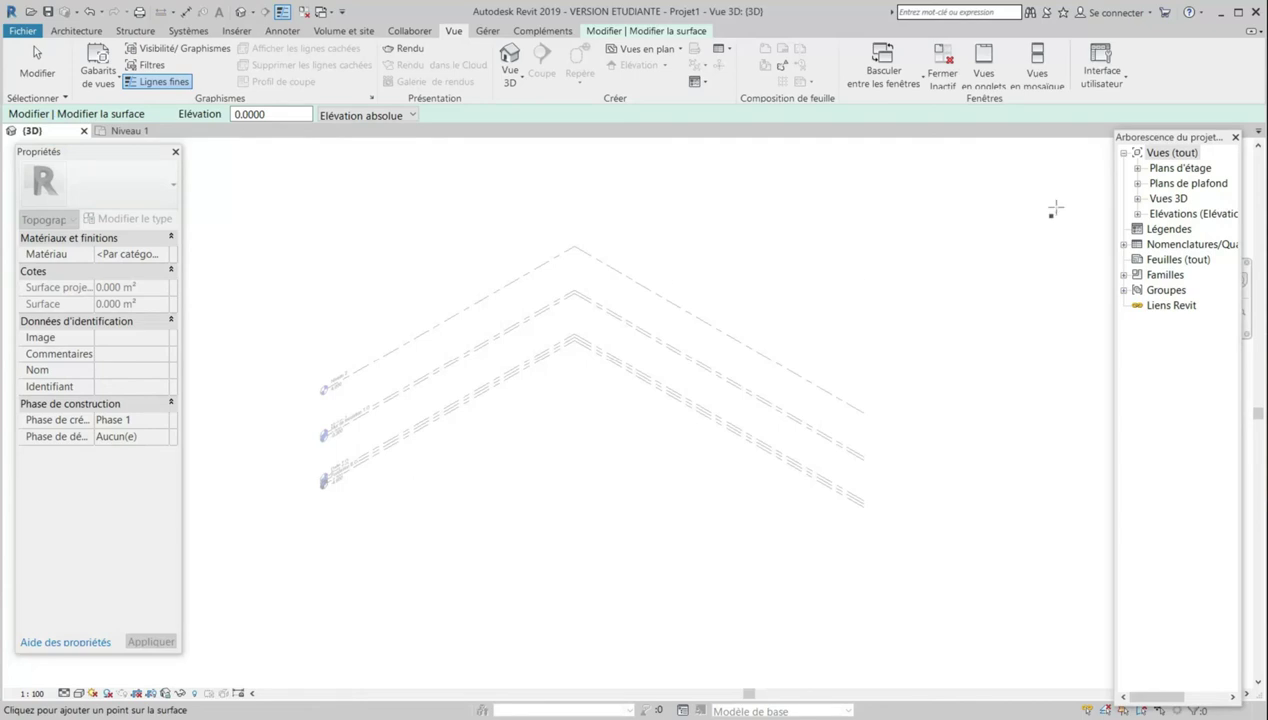
{"action": "left_click", "coordinate": [1039, 64]}
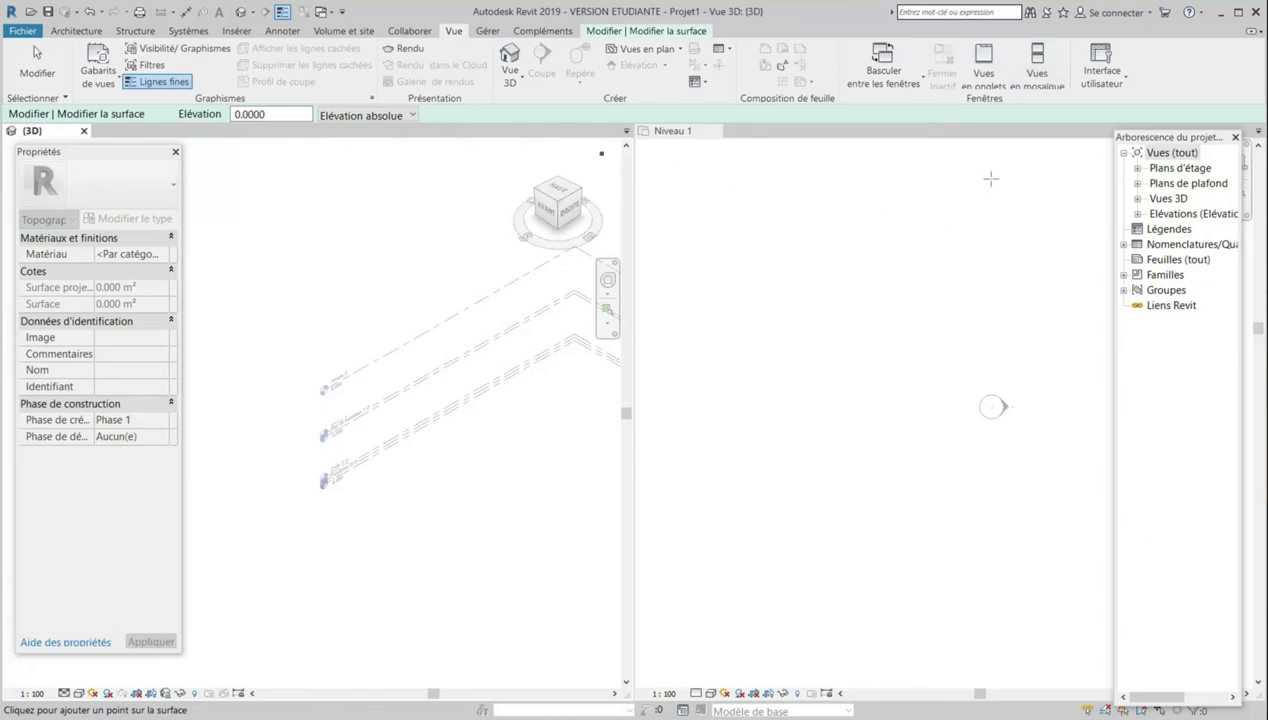
{"action": "left_click", "coordinate": [982, 68]}
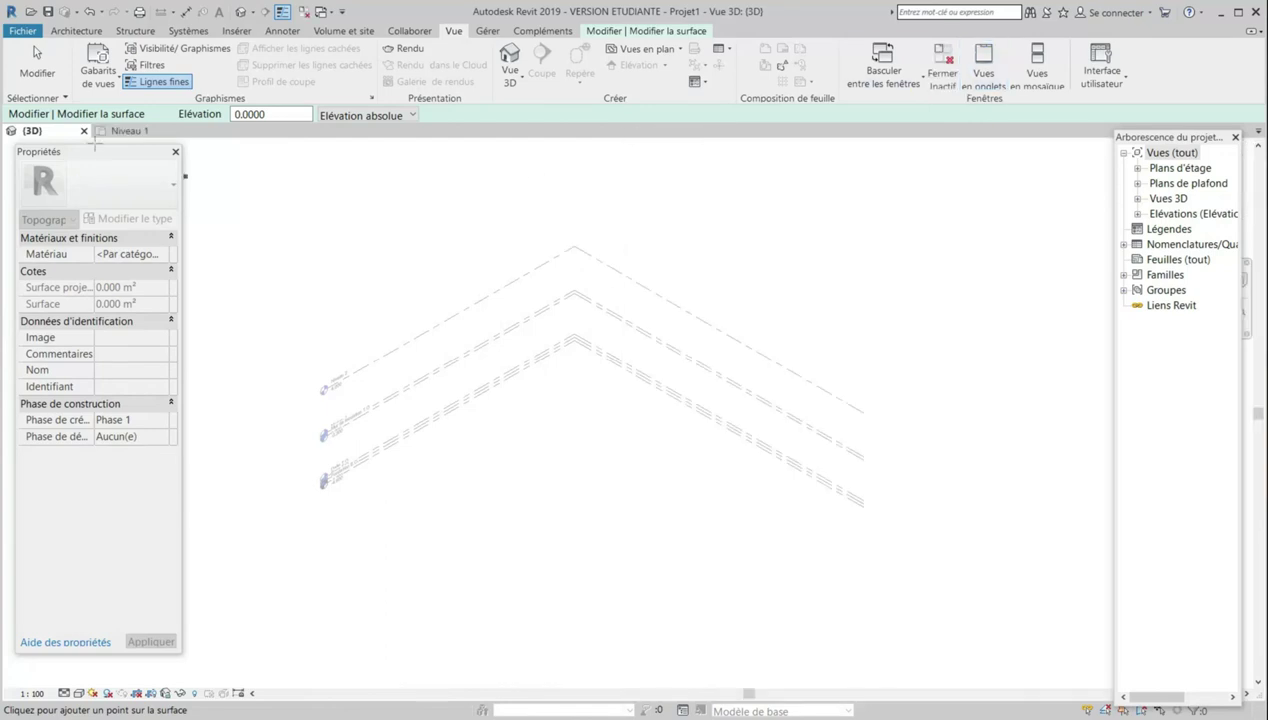
{"action": "left_click", "coordinate": [118, 131]}
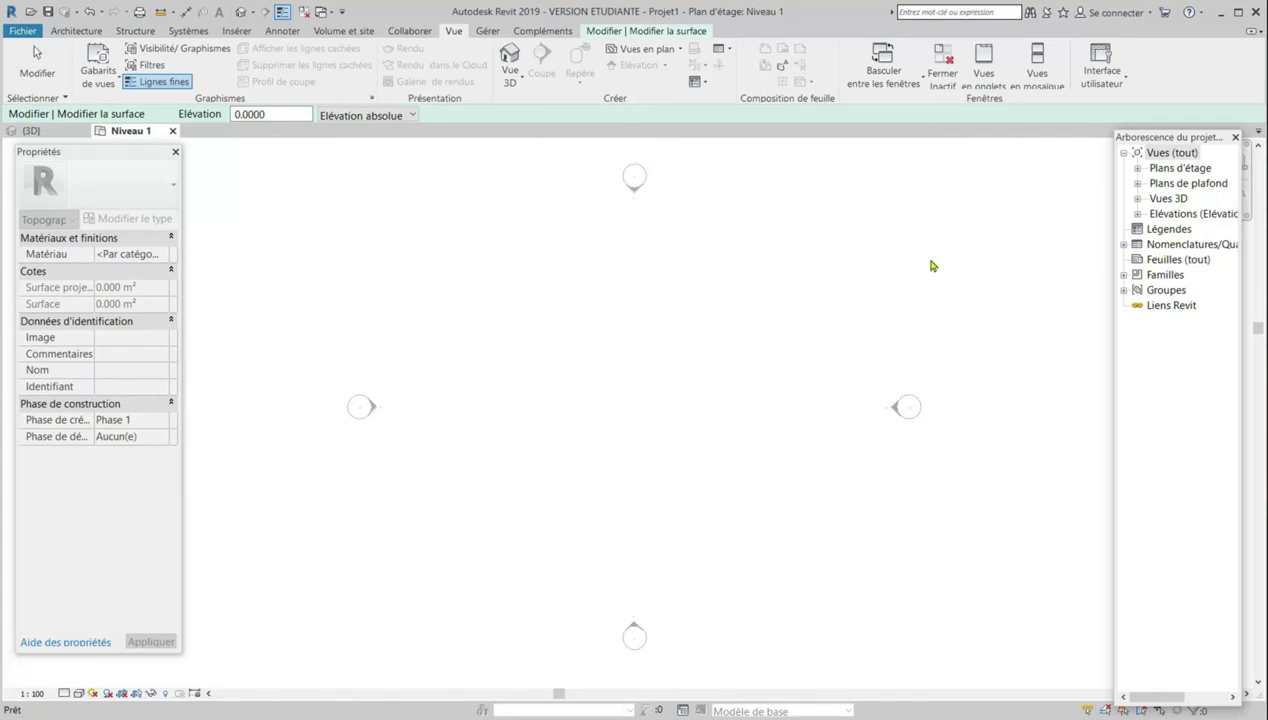
{"action": "left_click", "coordinate": [1037, 64]}
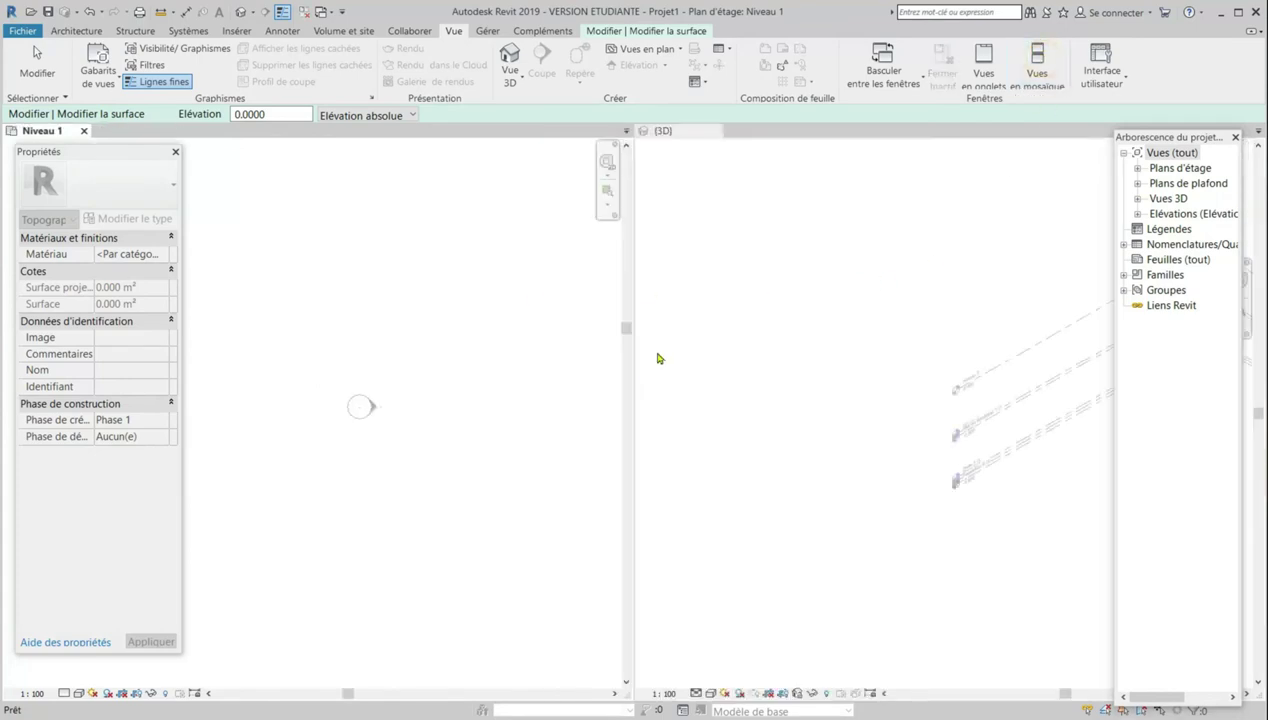
{"action": "key", "text": "z"}
{"action": "key", "text": "a"}
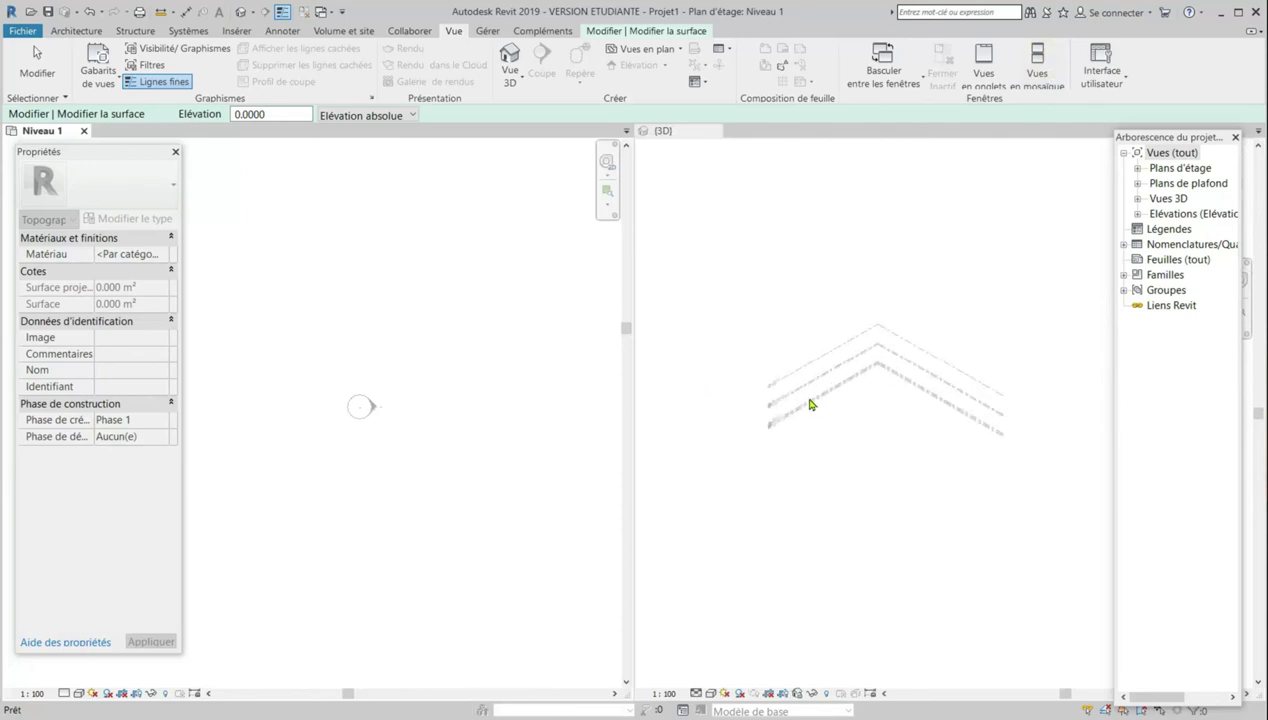
Place three surface points at absolute elevation 0 in the Niveau 1 plan, forming a triangle between the elevation markers, and finish the surface
{"action": "left_click", "coordinate": [605, 31]}
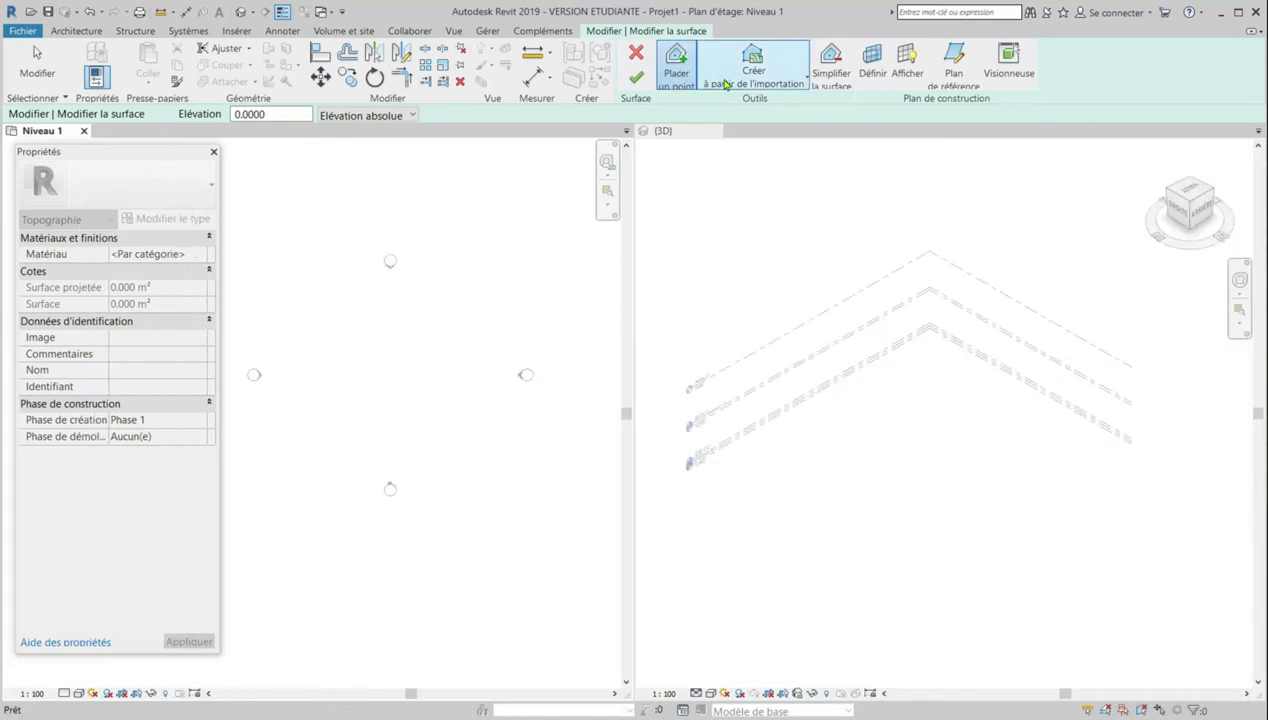
{"action": "left_click", "coordinate": [771, 83]}
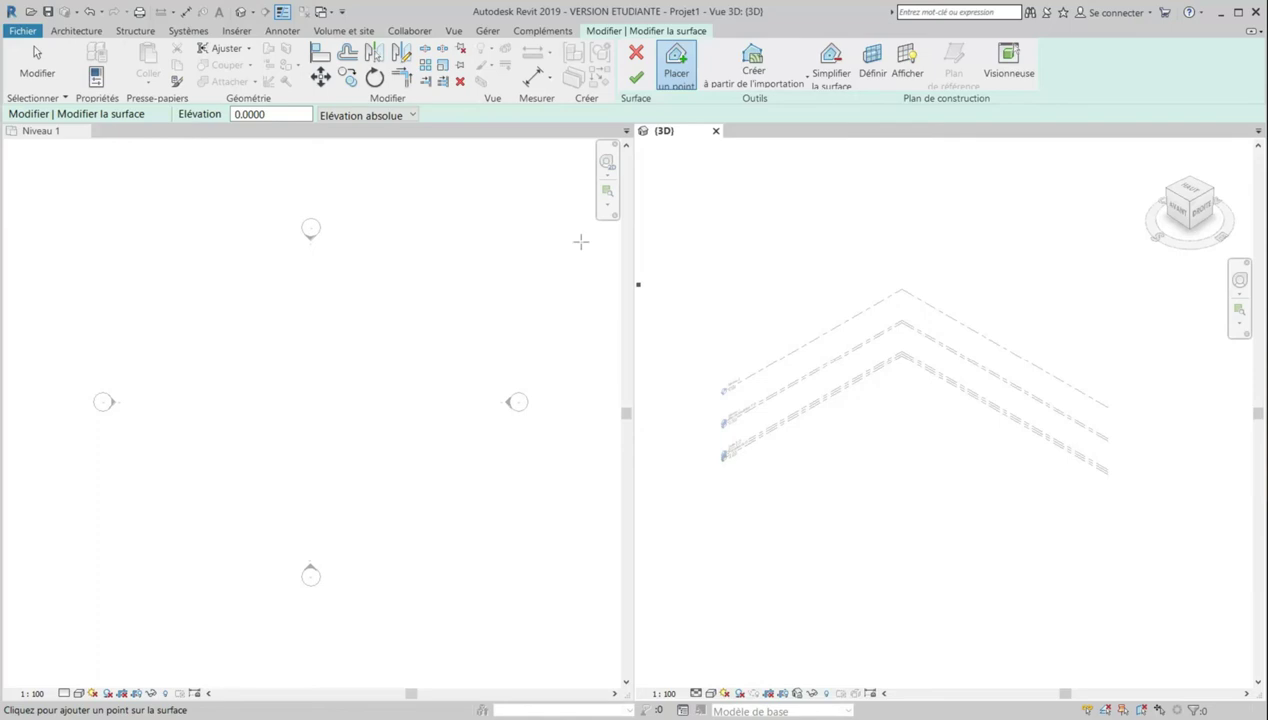
{"action": "left_click", "coordinate": [677, 75]}
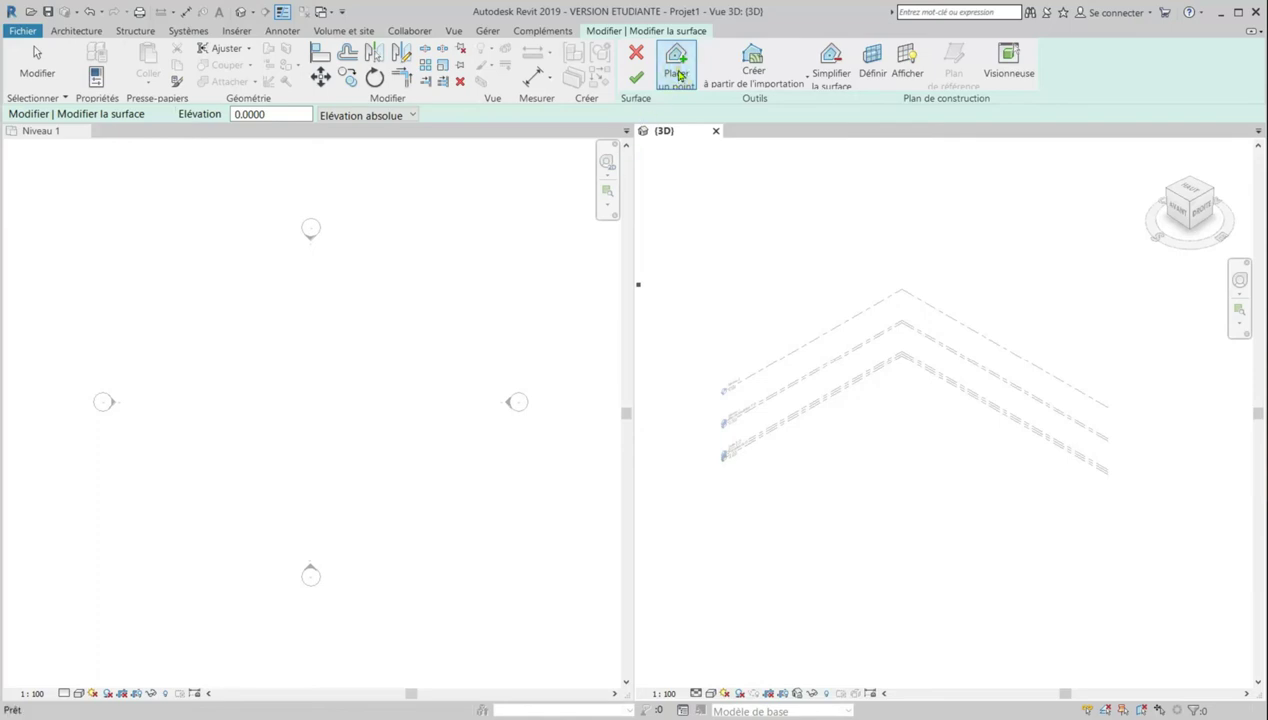
{"action": "left_click", "coordinate": [677, 75]}
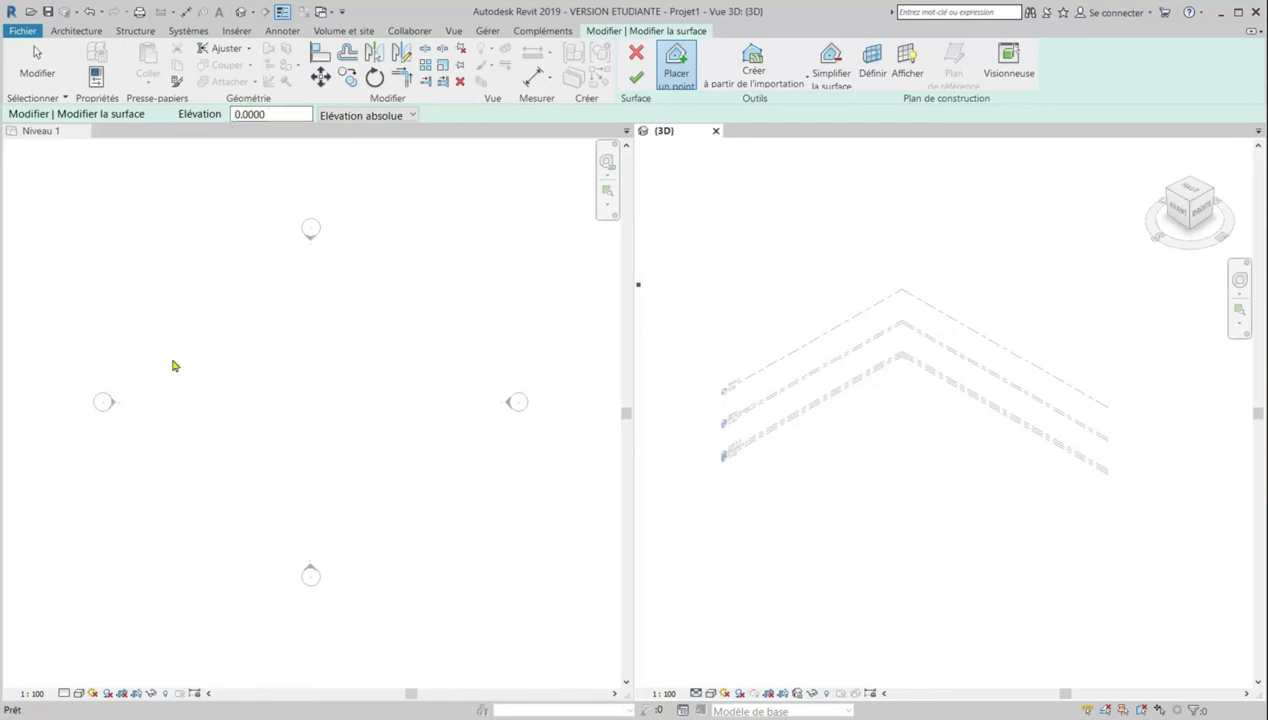
{"action": "left_click", "coordinate": [186, 390]}
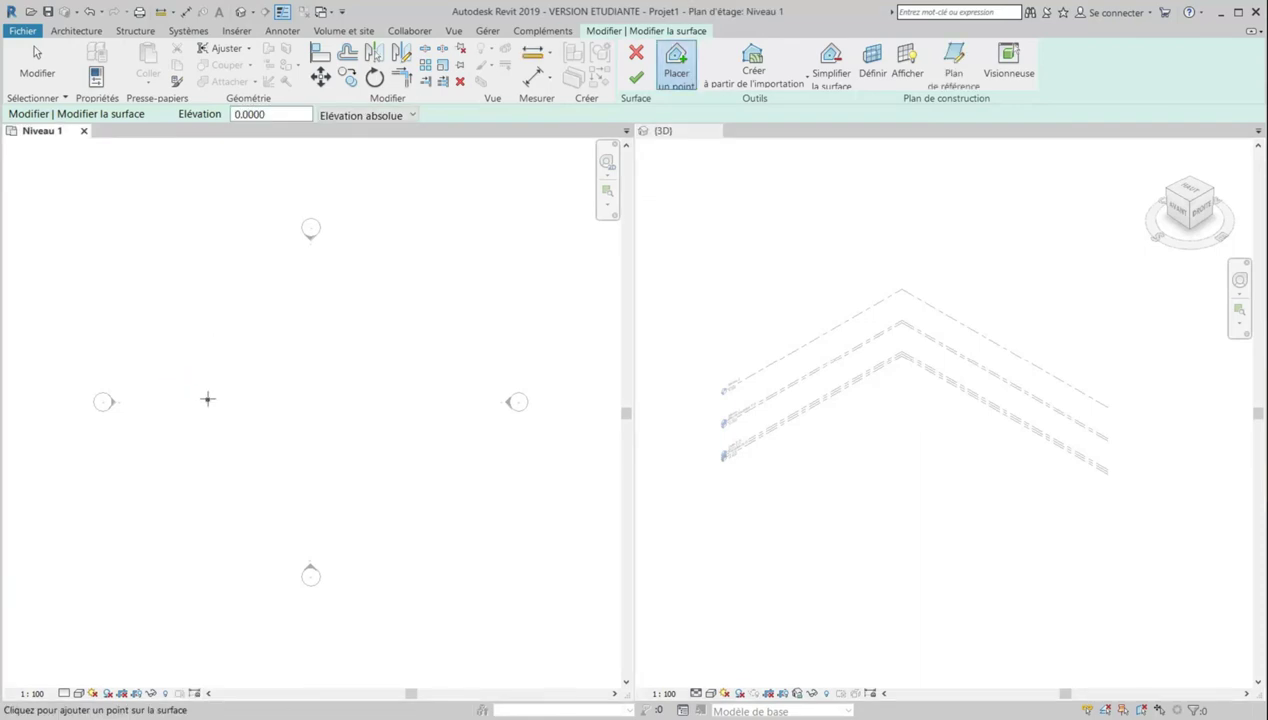
{"action": "left_click", "coordinate": [207, 398]}
{"action": "left_click", "coordinate": [387, 301]}
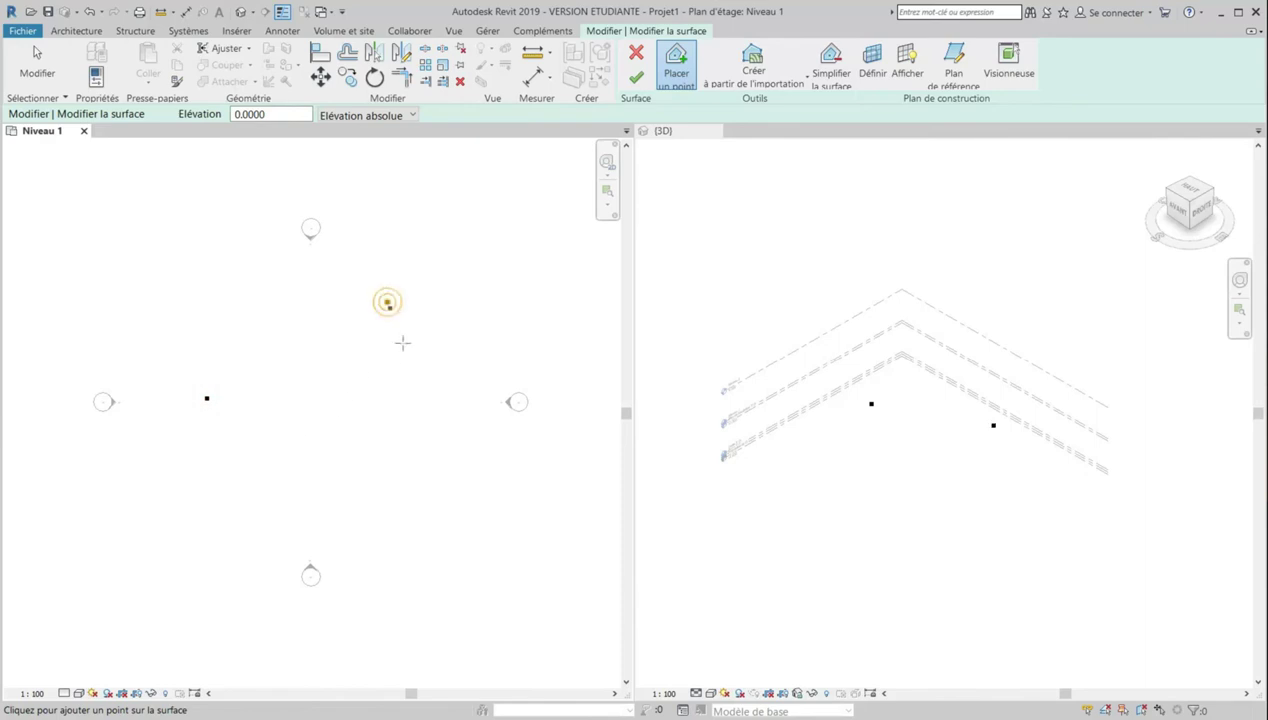
{"action": "left_click", "coordinate": [397, 494]}
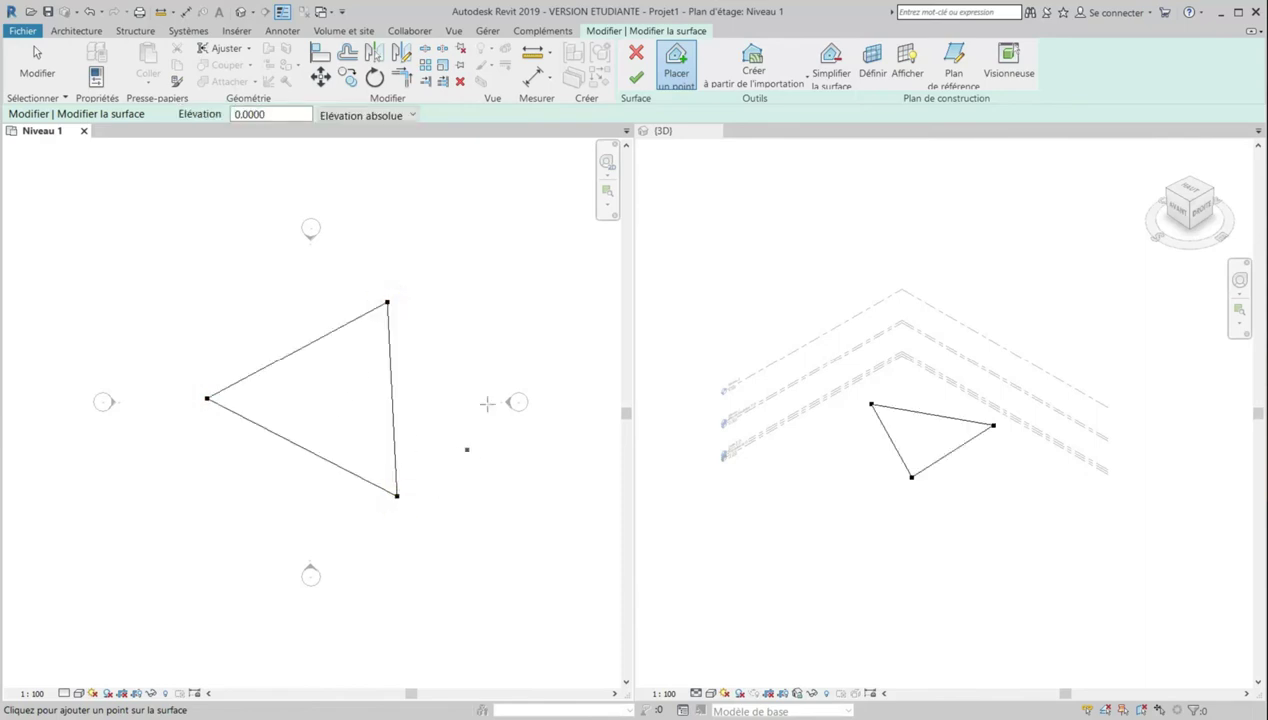
{"action": "left_click", "coordinate": [636, 77]}
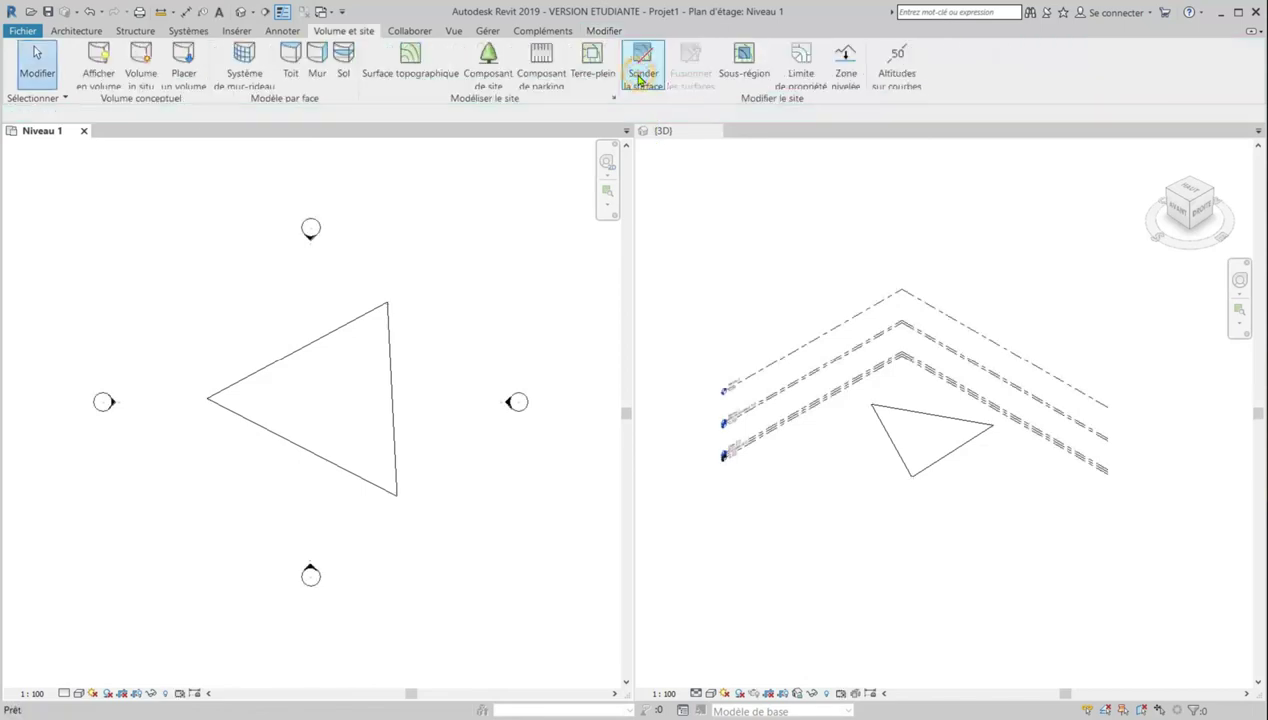
Edit the triangular surface by adding a point at absolute elevation 2 beyond its east edge in the plan, and finish the surface
{"action": "left_click", "coordinate": [885, 408]}
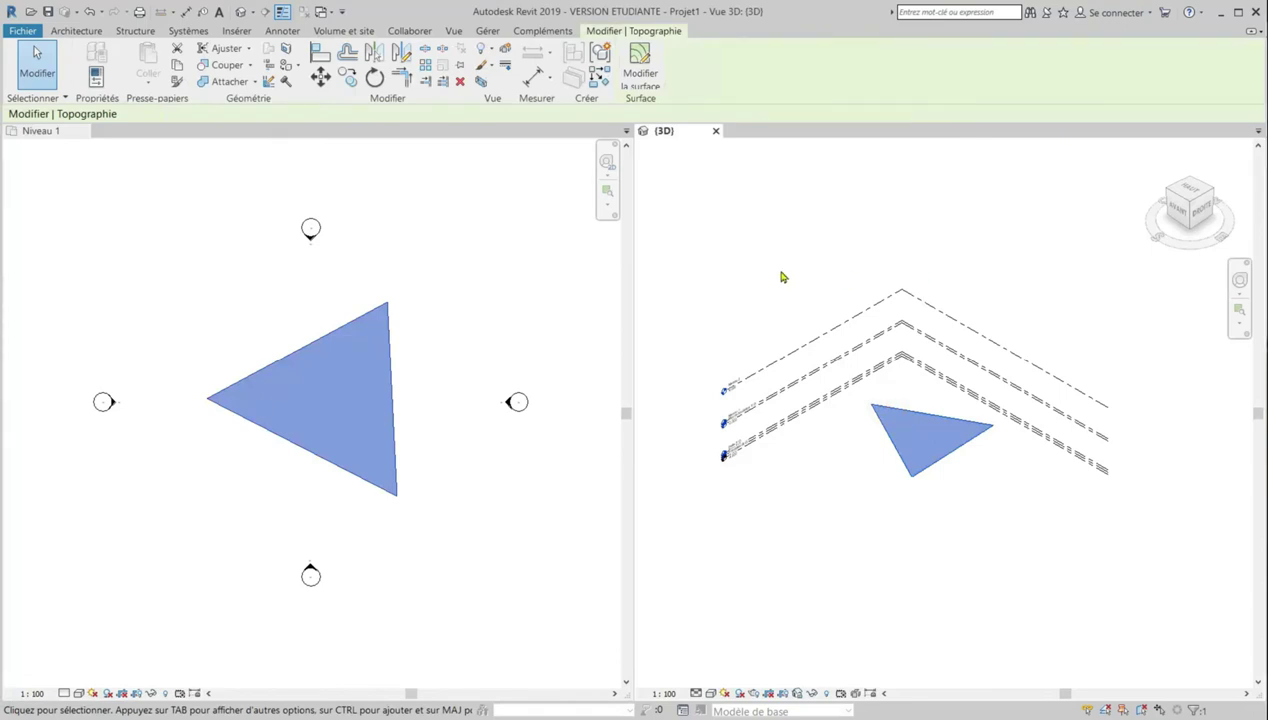
{"action": "left_click", "coordinate": [638, 67]}
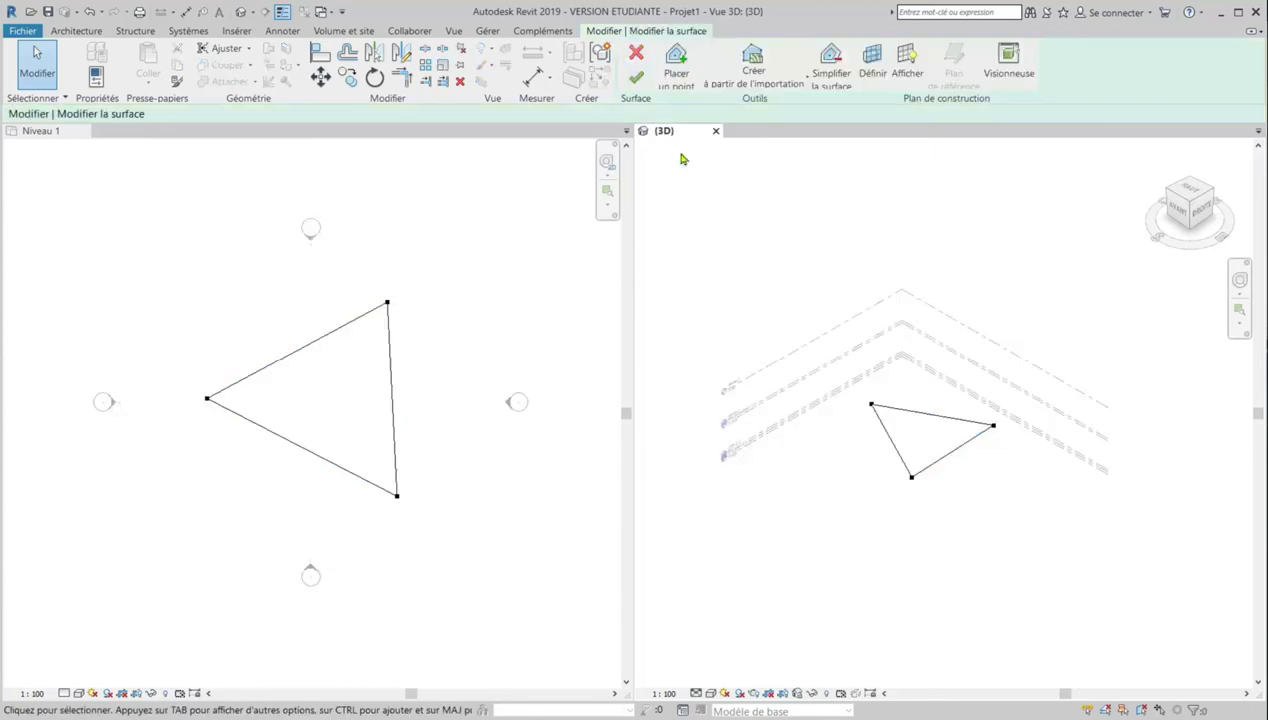
{"action": "left_click", "coordinate": [676, 62]}
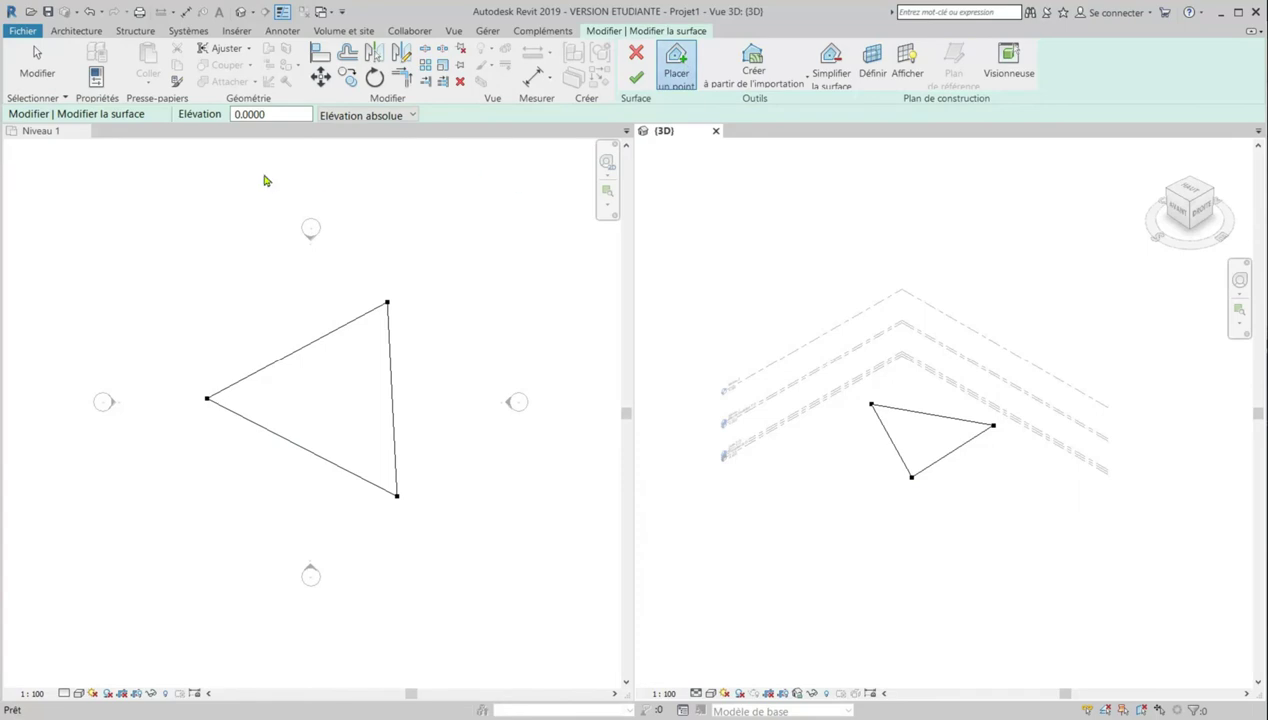
{"action": "left_click", "coordinate": [237, 115]}
{"action": "left_click_drag", "start_coordinate": [241, 114], "coordinate": [234, 113]}
{"action": "left_click", "coordinate": [415, 365]}
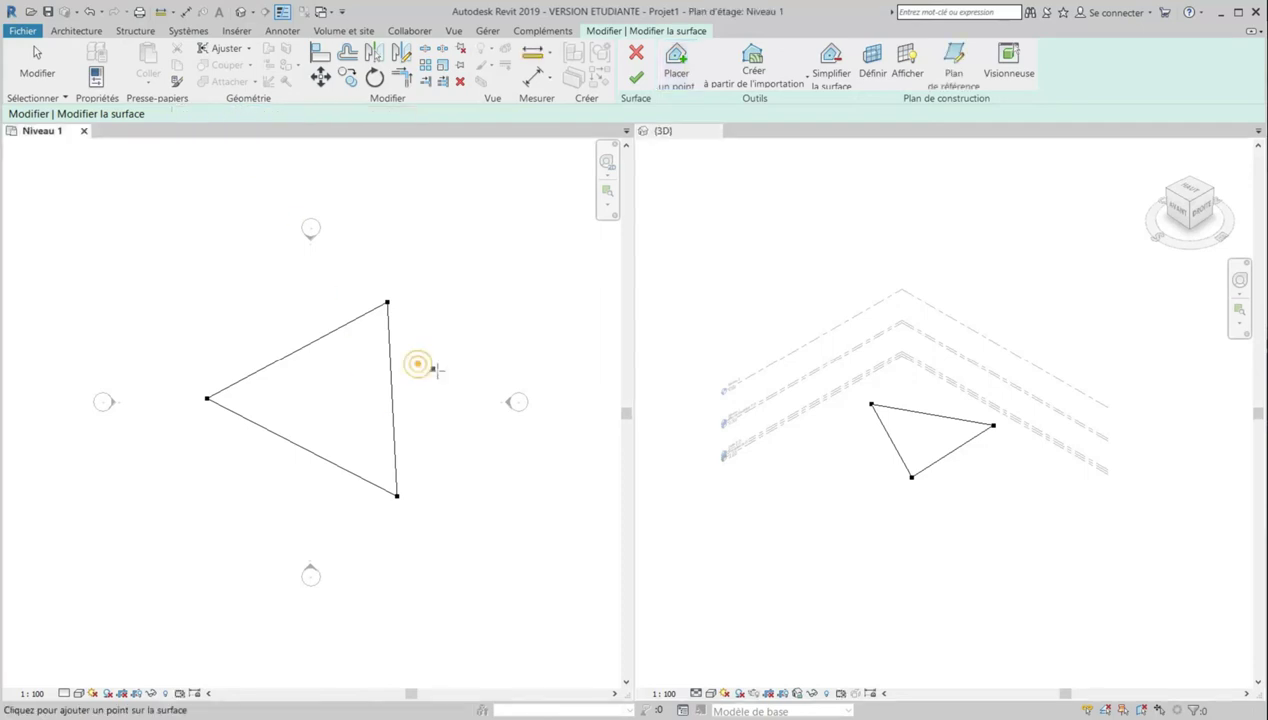
{"action": "left_click", "coordinate": [464, 382]}
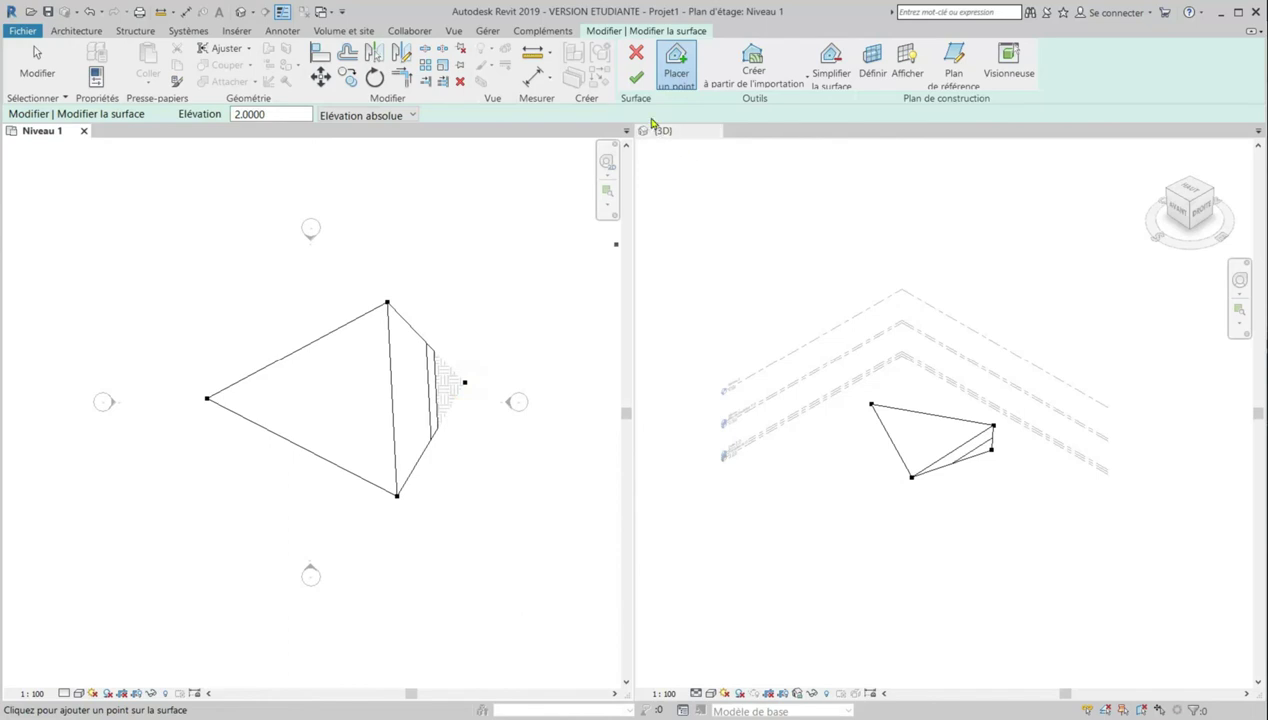
{"action": "left_click", "coordinate": [636, 78]}
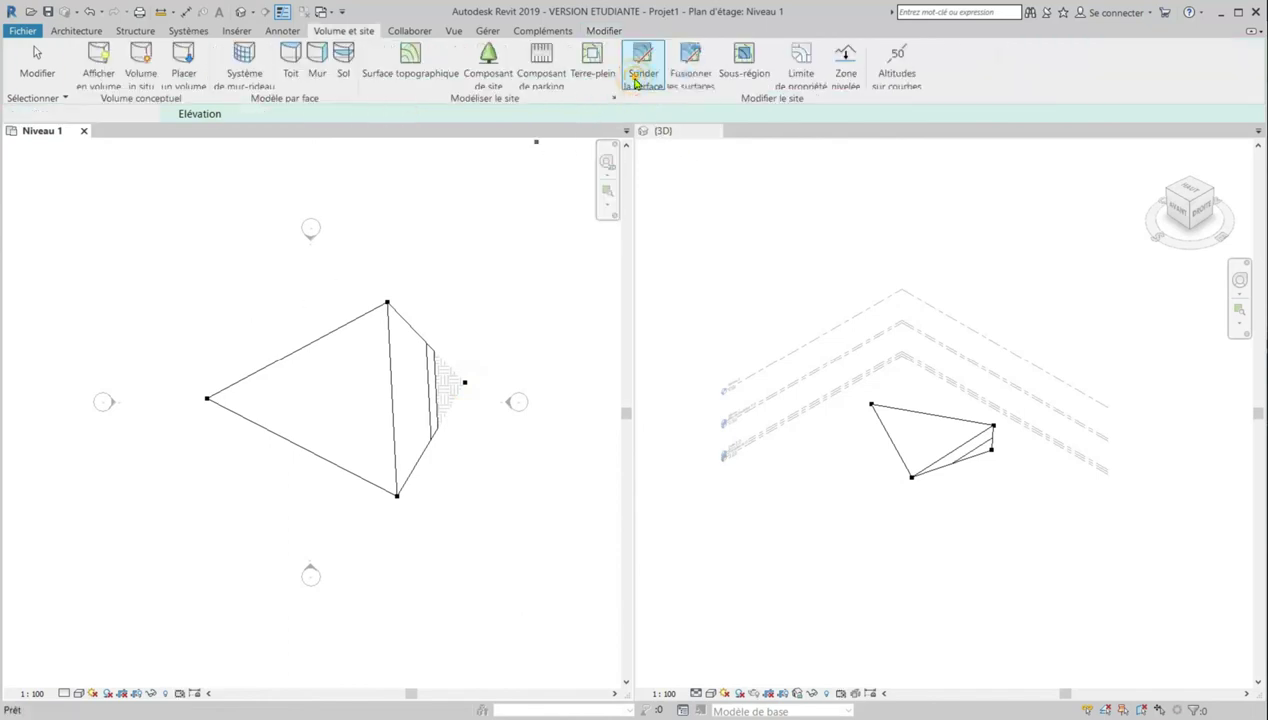
Edit the topographic surface by setting its west corner point's elevation to 3, and inspect the raised corner from the side in 3D
{"action": "left_click", "coordinate": [293, 355]}
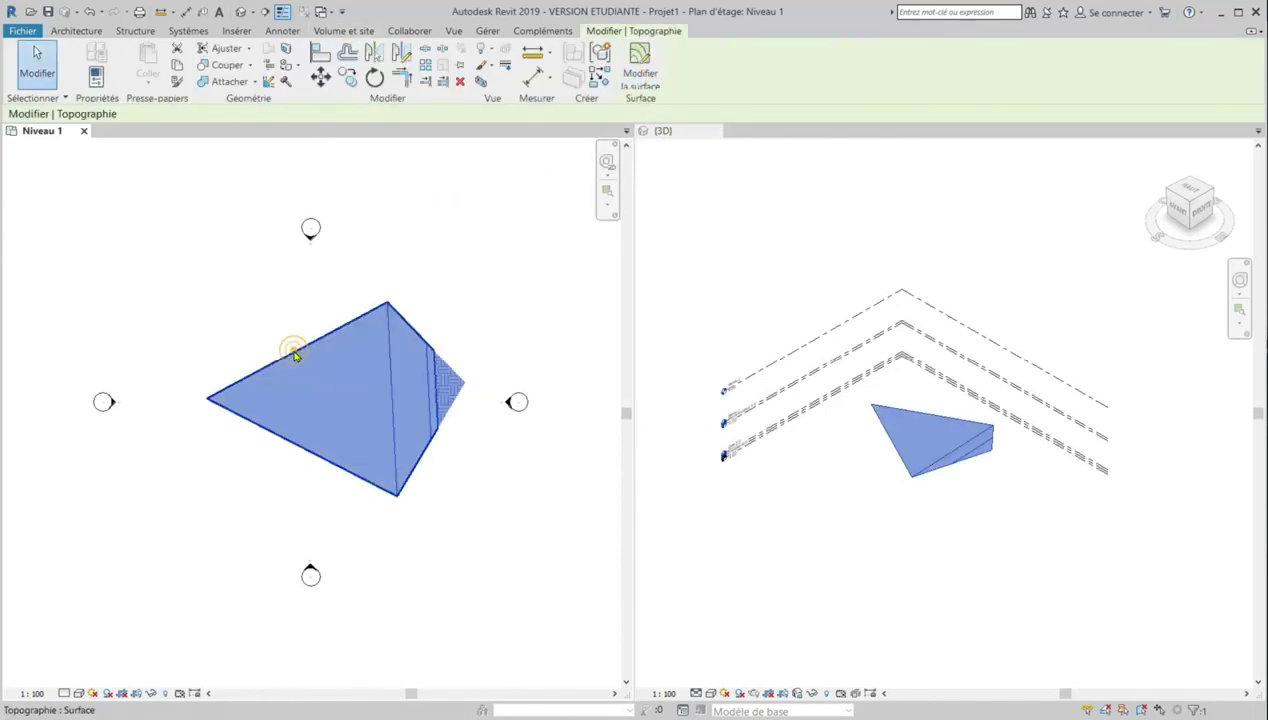
{"action": "left_click", "coordinate": [643, 62]}
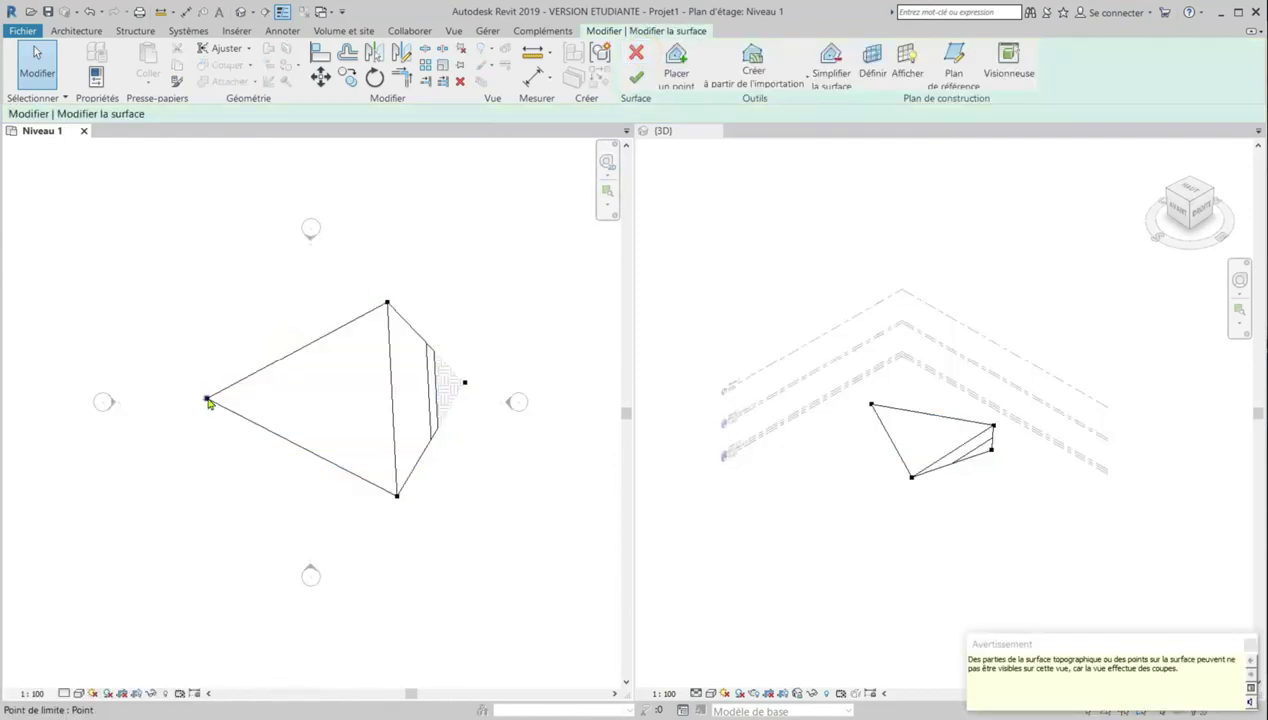
{"action": "left_click", "coordinate": [208, 401]}
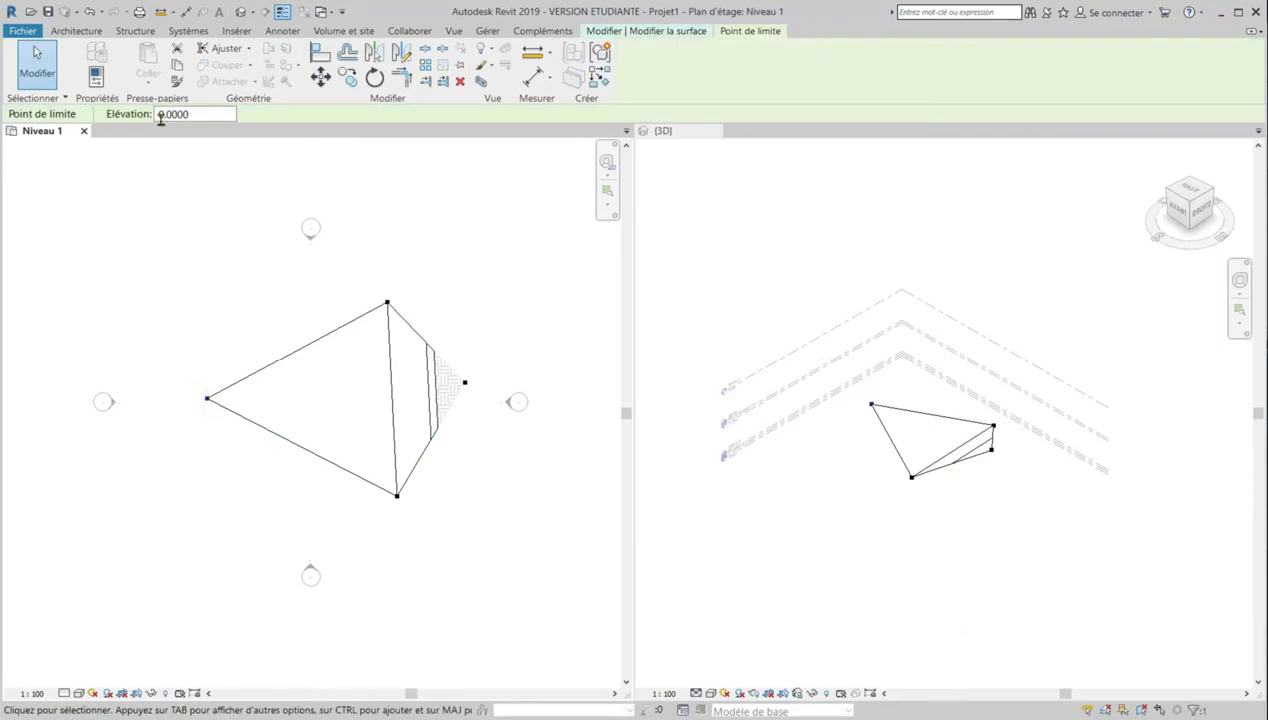
{"action": "double_click", "coordinate": [163, 112]}
{"action": "key", "text": "Return"}
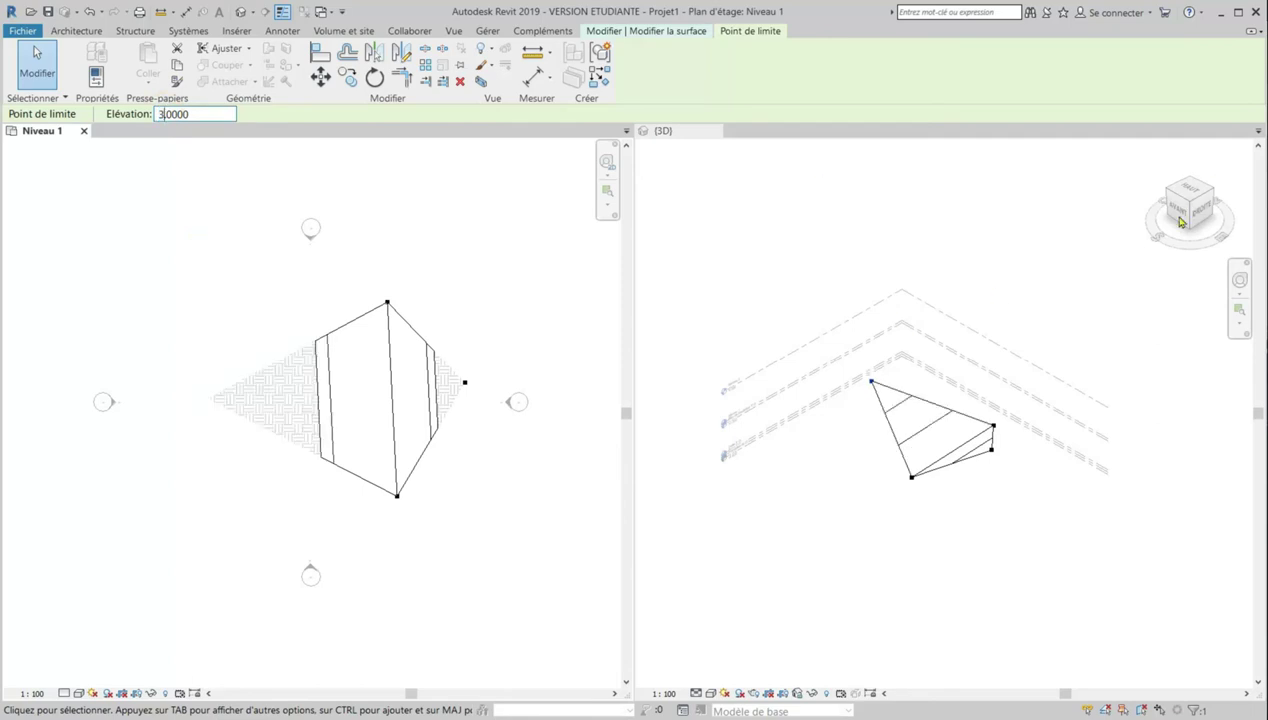
{"action": "left_click", "coordinate": [700, 154]}
{"action": "left_click_drag", "start_coordinate": [1192, 219], "coordinate": [1173, 178]}
{"action": "left_click", "coordinate": [1203, 205]}
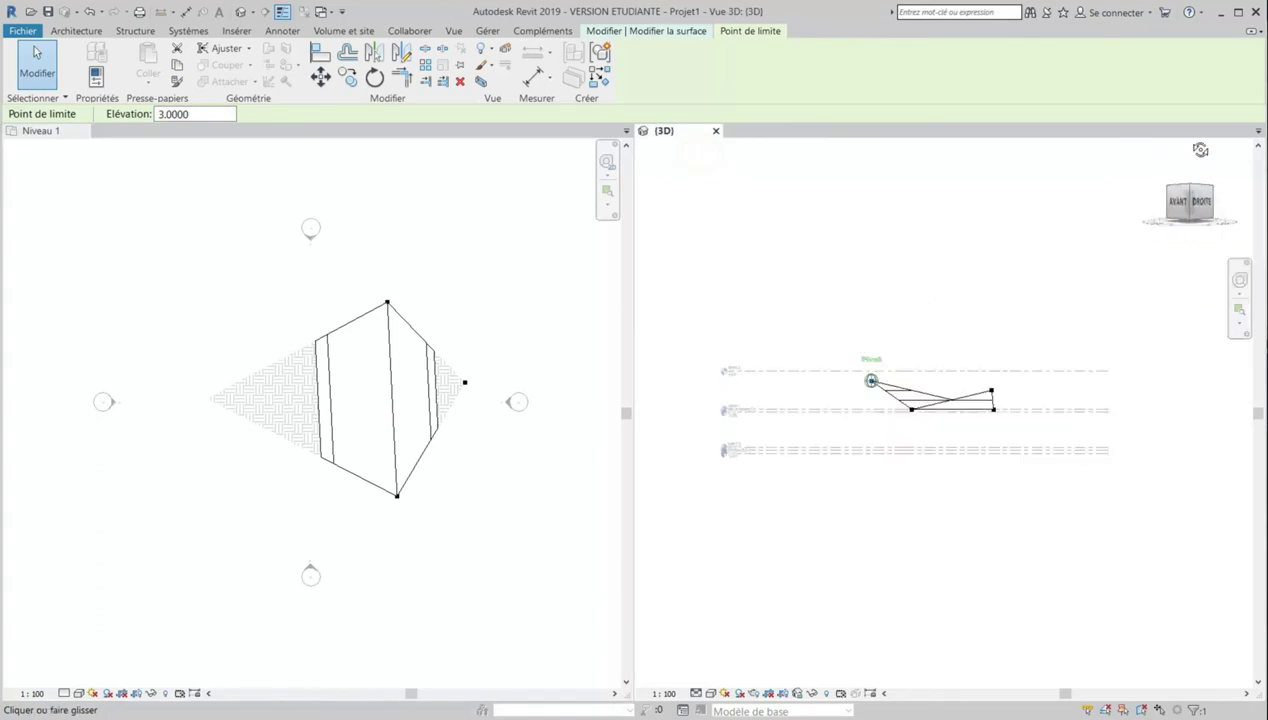
{"action": "left_click_drag", "start_coordinate": [1190, 200], "coordinate": [1190, 222]}
{"action": "mouse_move", "coordinate": [880, 540]}
{"action": "middle_mouse_down", "text": "shift"}
{"action": "mouse_move", "coordinate": [785, 500]}
{"action": "mouse_move", "coordinate": [741, 540]}
{"action": "mouse_move", "coordinate": [792, 287]}
{"action": "middle_mouse_up", "text": "shift"}
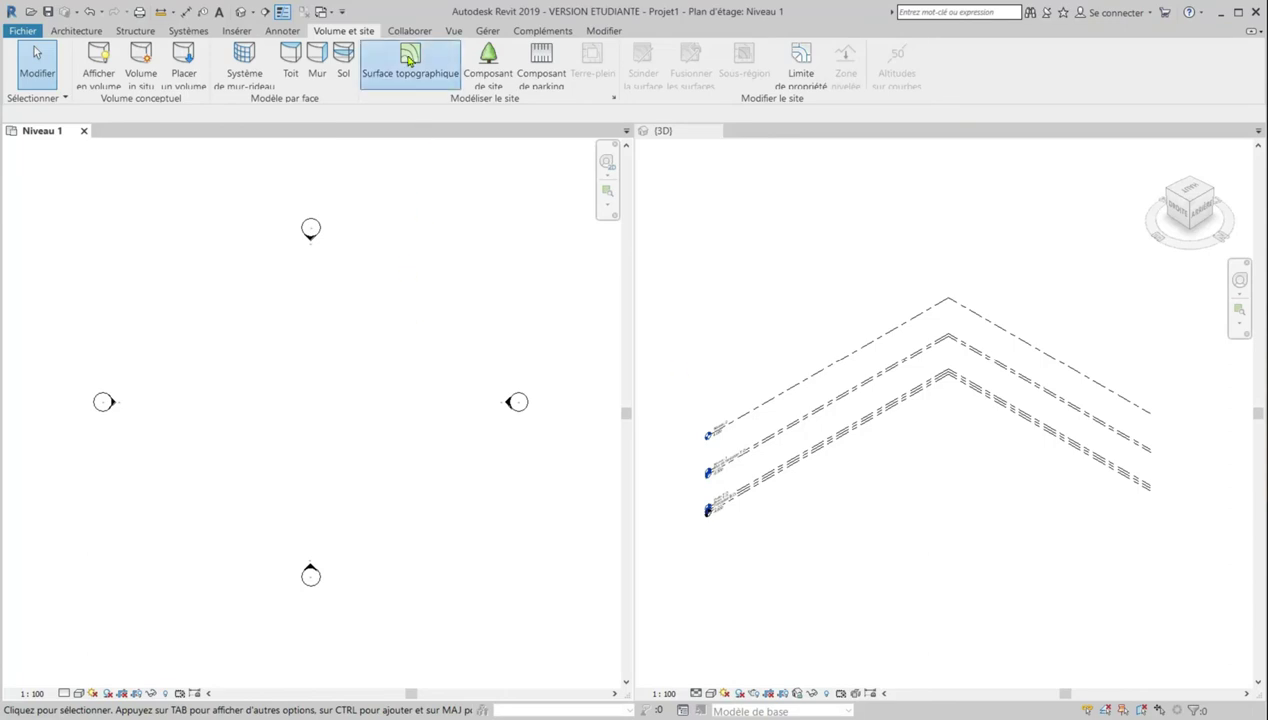
Start a new topographic surface and review the point coordinates in pts-topo.txt in Notepad
{"action": "left_click", "coordinate": [409, 61]}
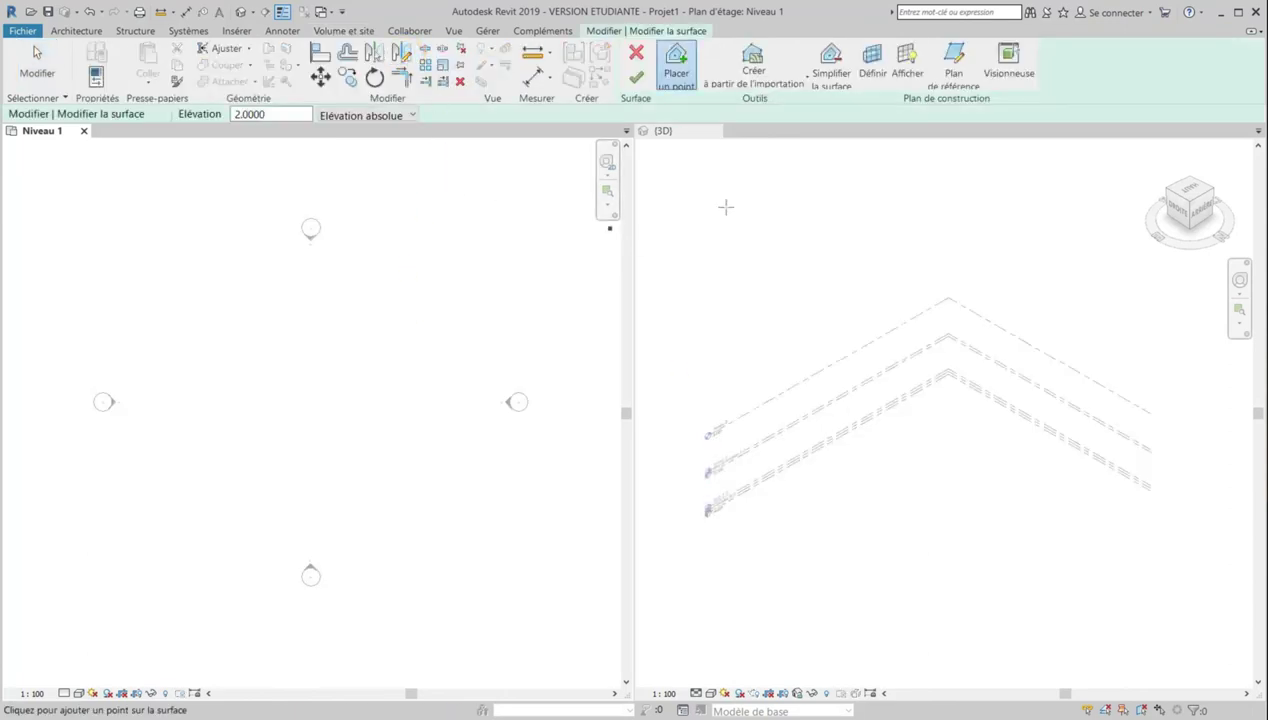
{"action": "left_click", "coordinate": [789, 84]}
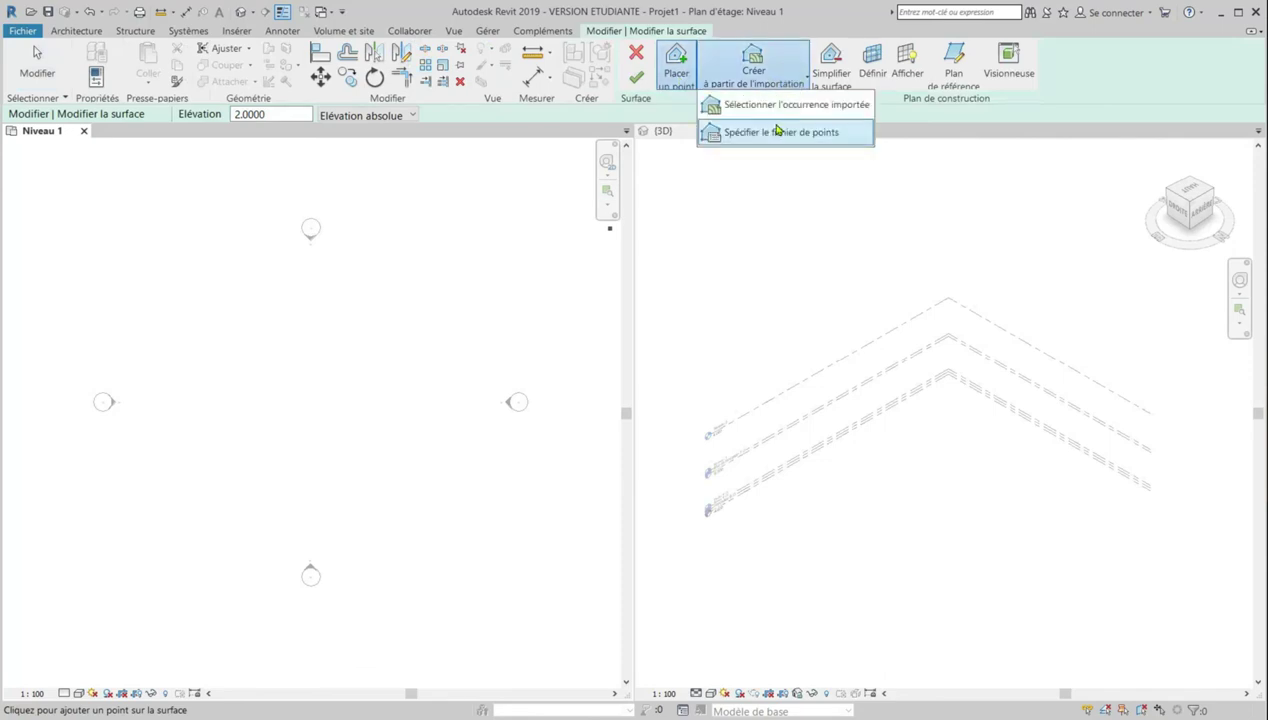
{"action": "left_click", "coordinate": [590, 719]}
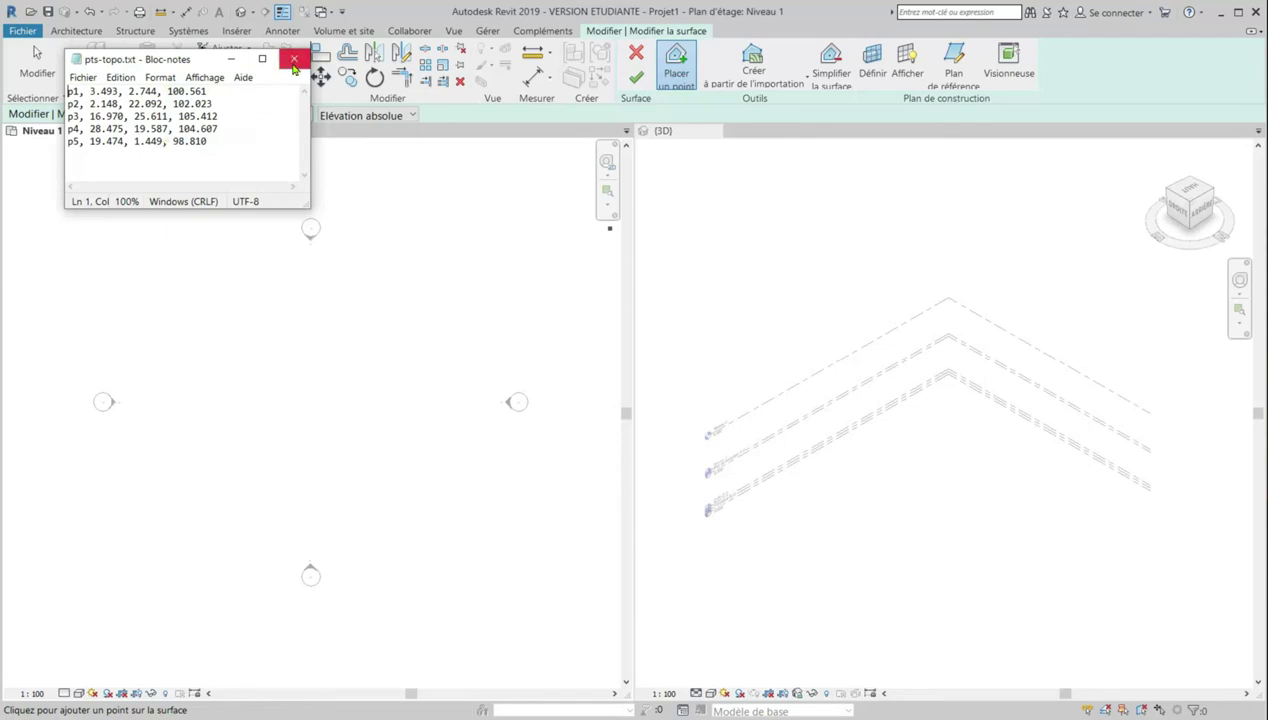
{"action": "left_click", "coordinate": [236, 63]}
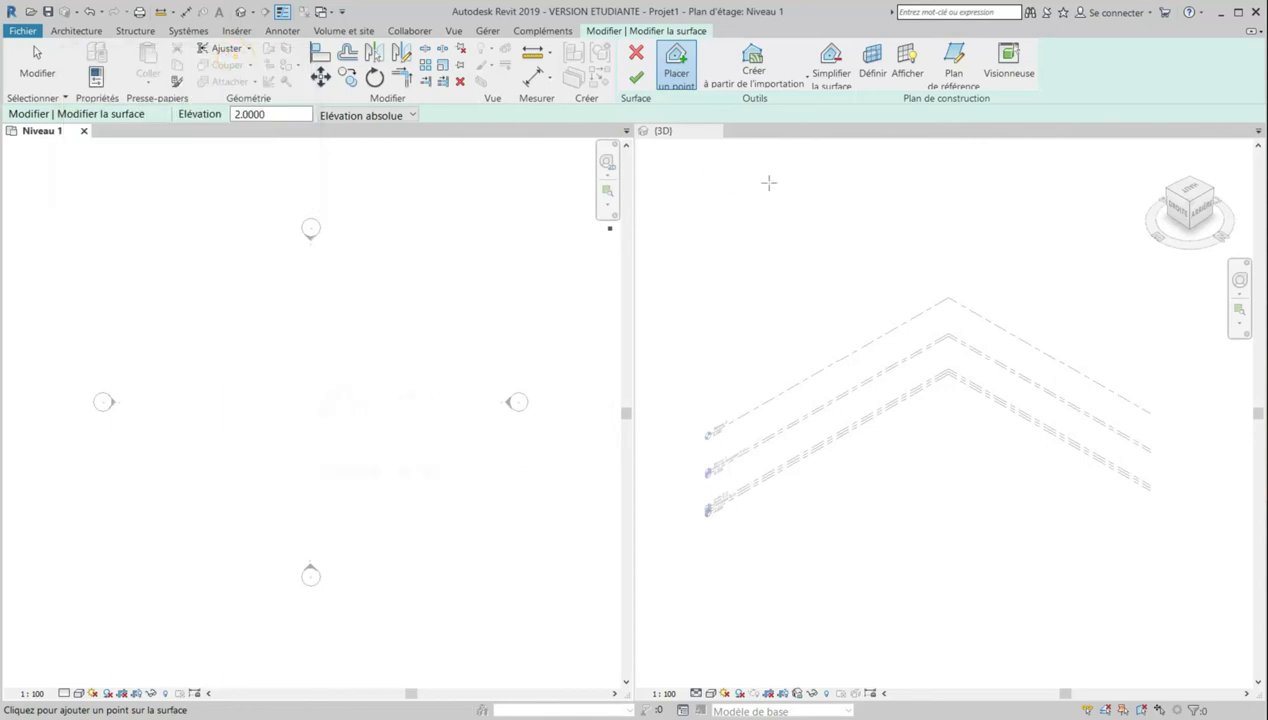
Create the surface from the comma-separated text points file pts-topo.txt with metres as the unit, and finish the surface
{"action": "left_click", "coordinate": [797, 82]}
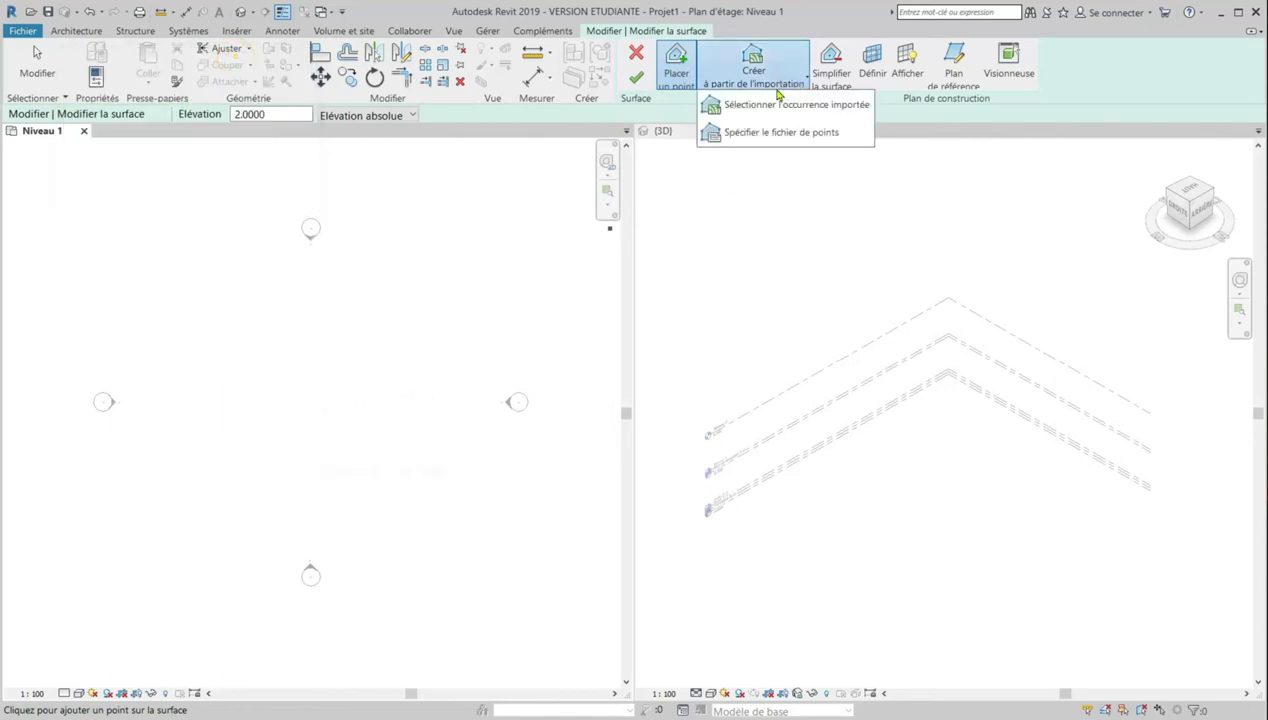
{"action": "left_click", "coordinate": [787, 138]}
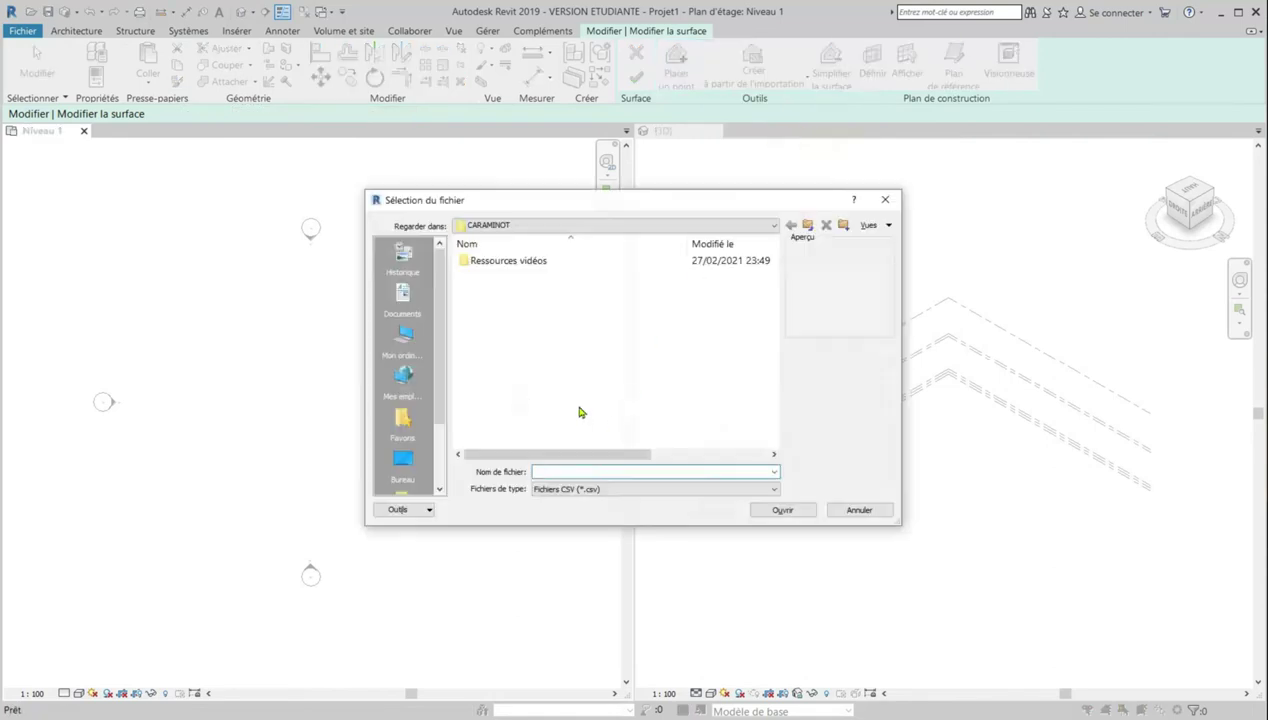
{"action": "left_click", "coordinate": [549, 490]}
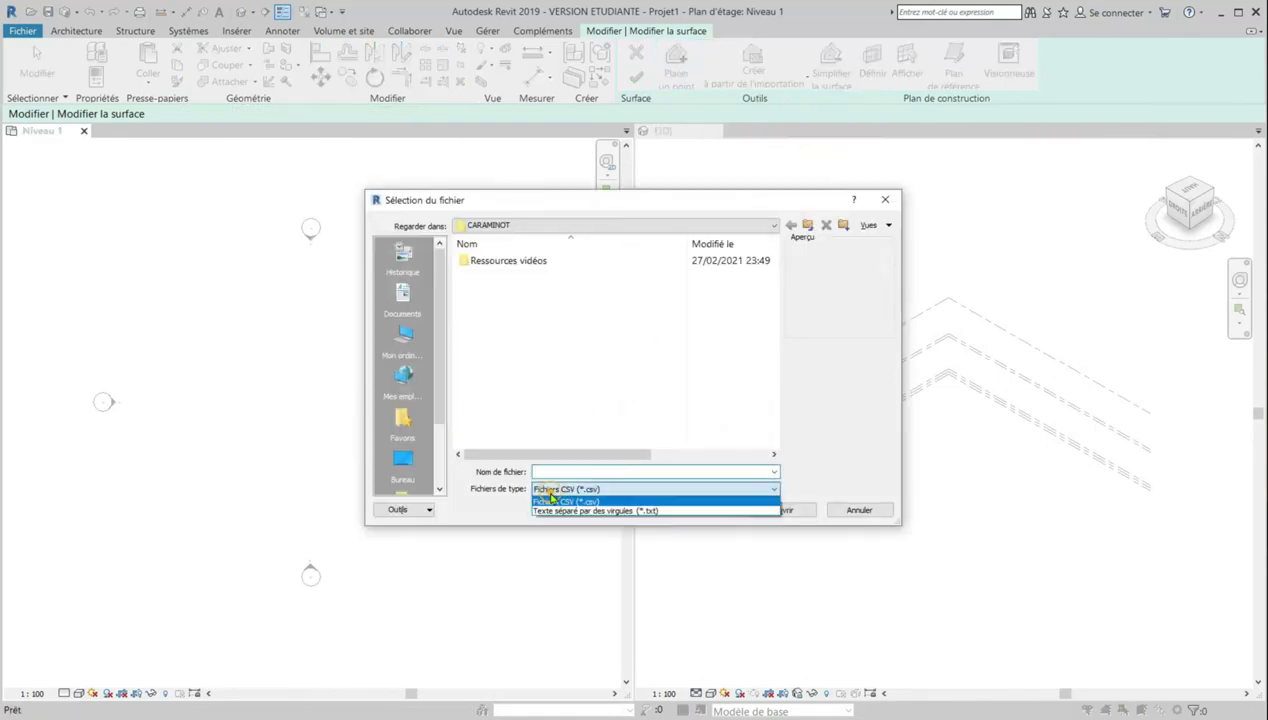
{"action": "left_click", "coordinate": [556, 512]}
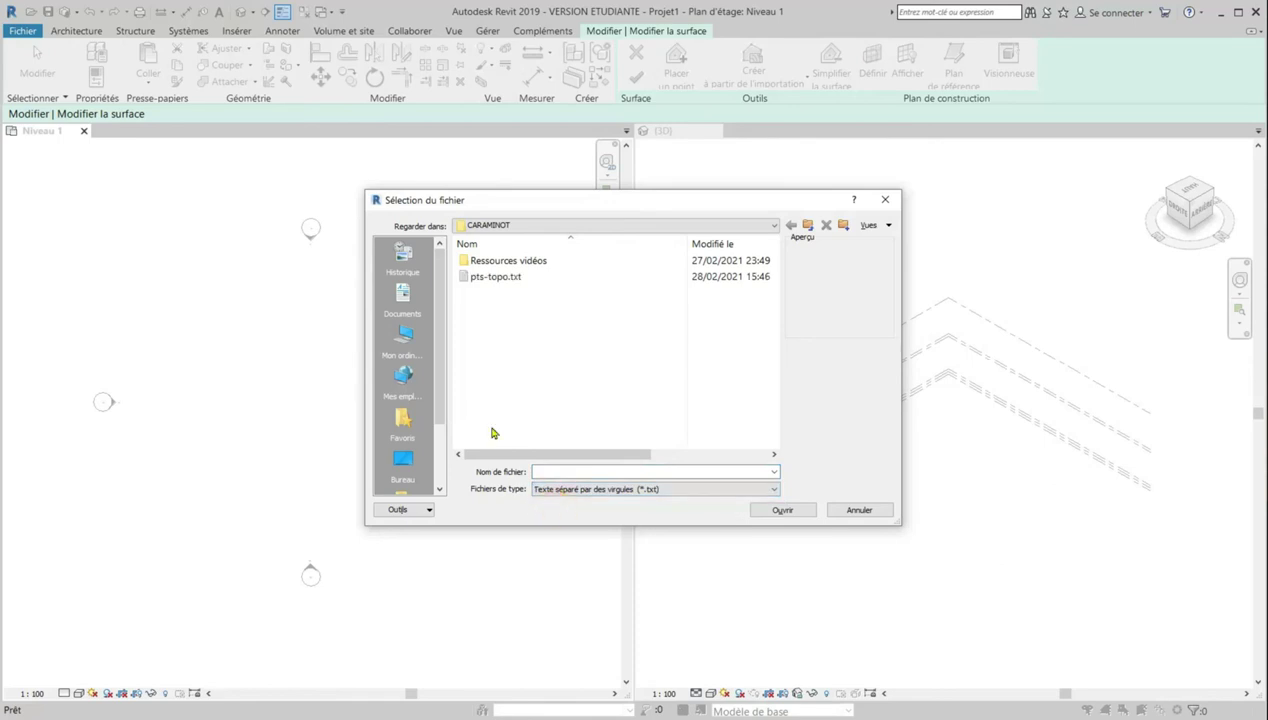
{"action": "left_click", "coordinate": [484, 277]}
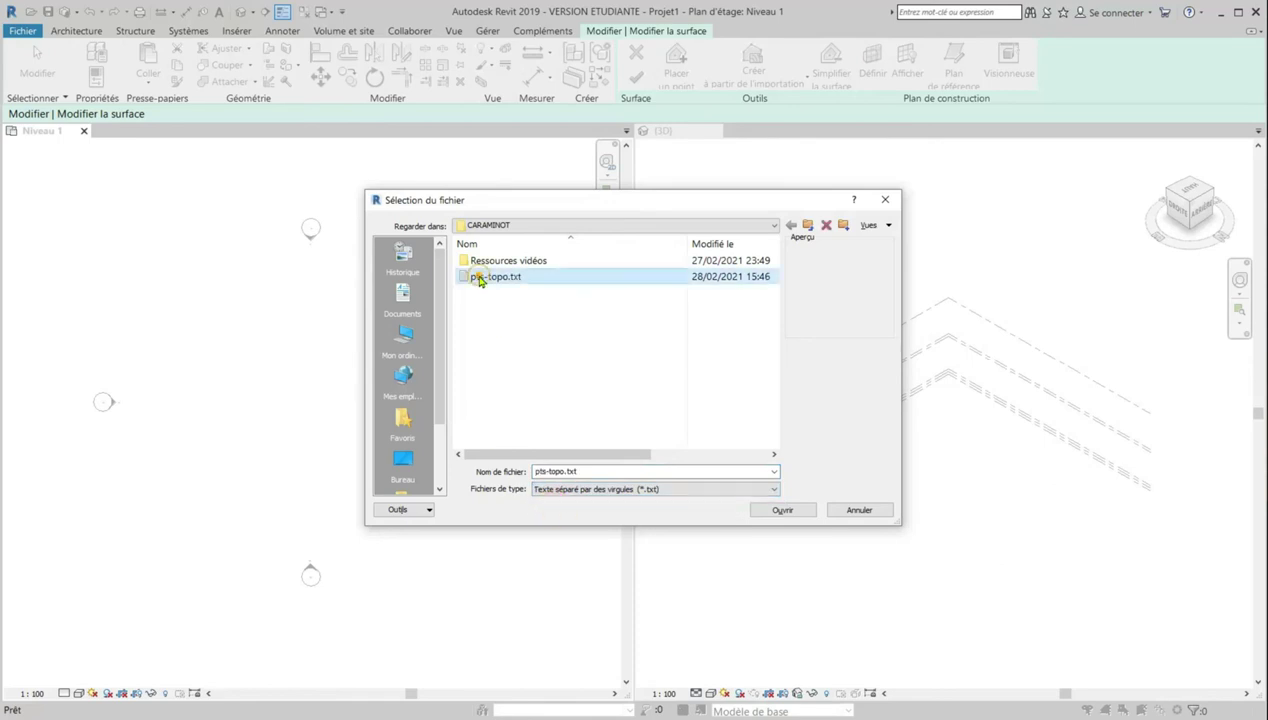
{"action": "left_click", "coordinate": [781, 512]}
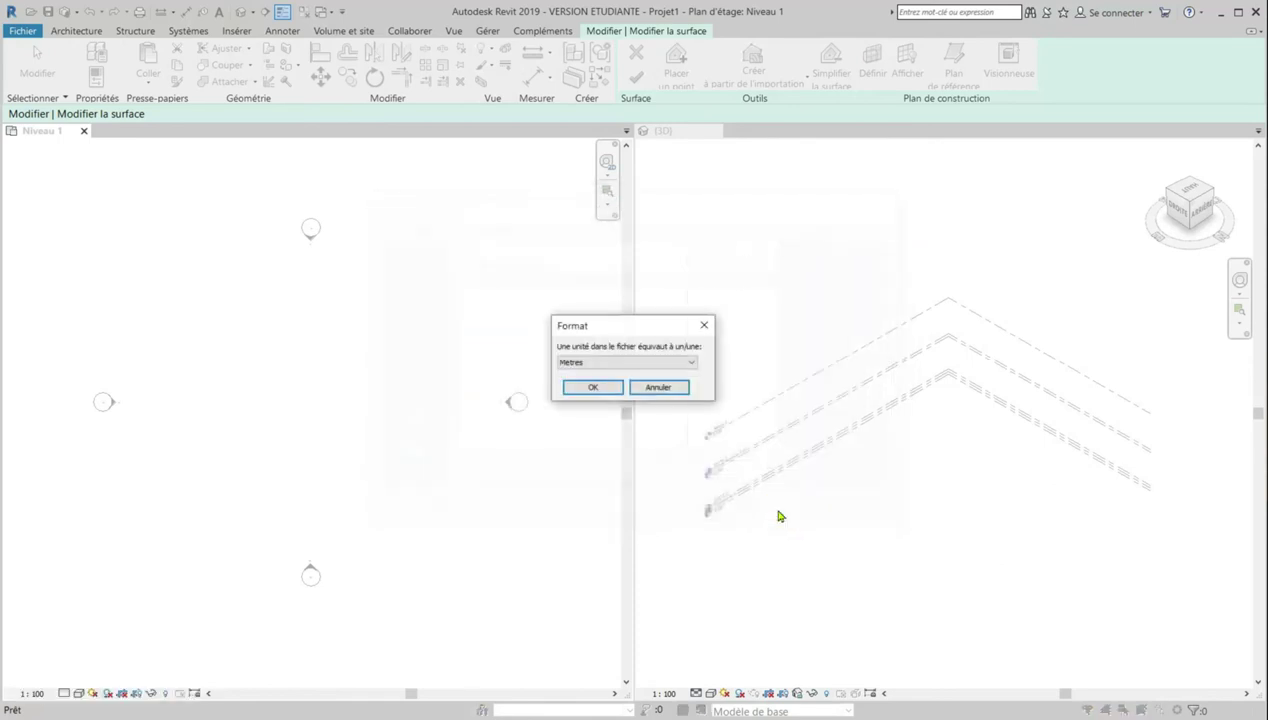
{"action": "left_click", "coordinate": [604, 385]}
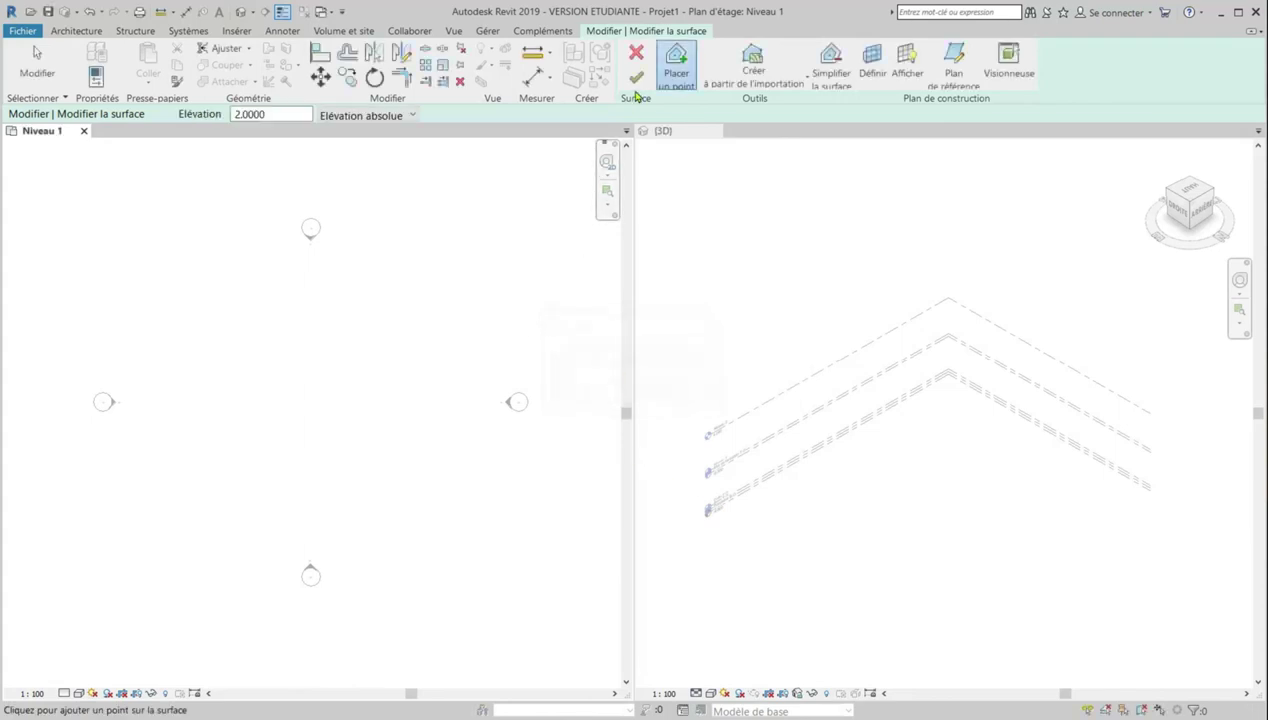
{"action": "scroll", "coordinate": [767, 342], "scroll_direction": "down", "scroll_amount": 4}
{"action": "scroll", "coordinate": [432, 452], "scroll_direction": "down", "scroll_amount": 2}
{"action": "scroll", "coordinate": [432, 452], "scroll_direction": "up", "scroll_amount": 2}
{"action": "scroll", "coordinate": [699, 383], "scroll_direction": "up", "scroll_amount": 2}
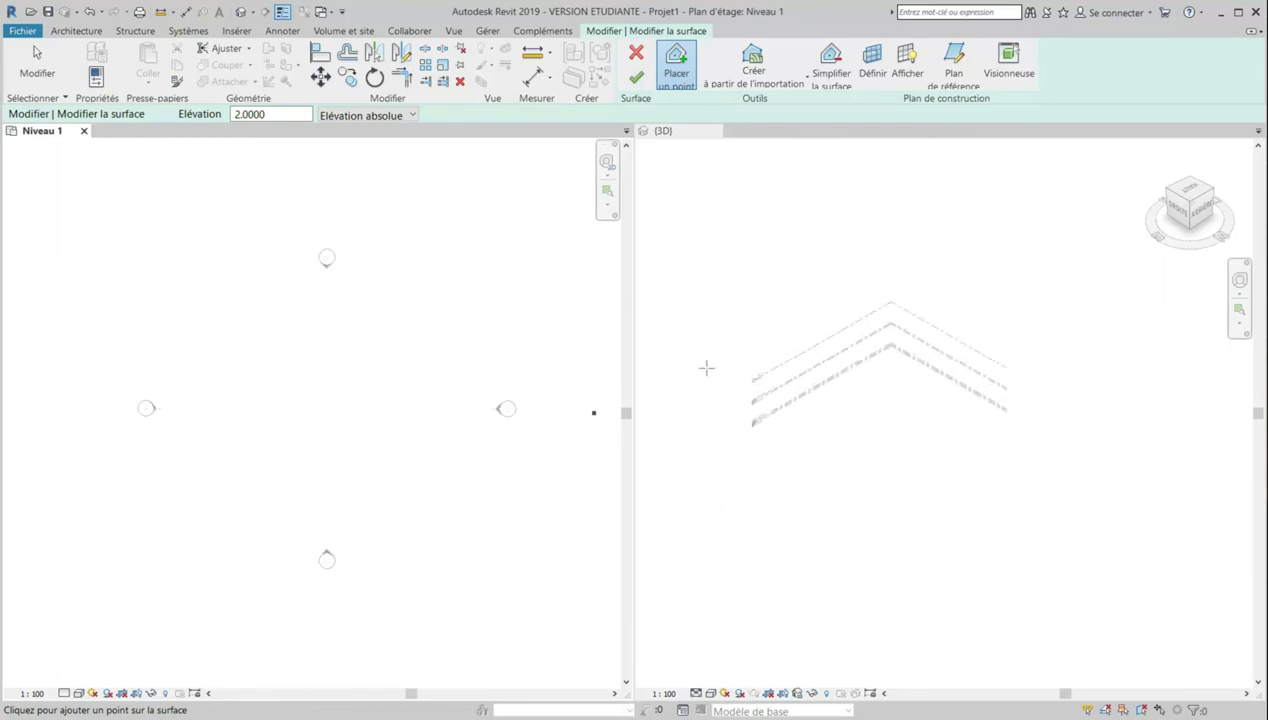
{"action": "left_click", "coordinate": [640, 77]}
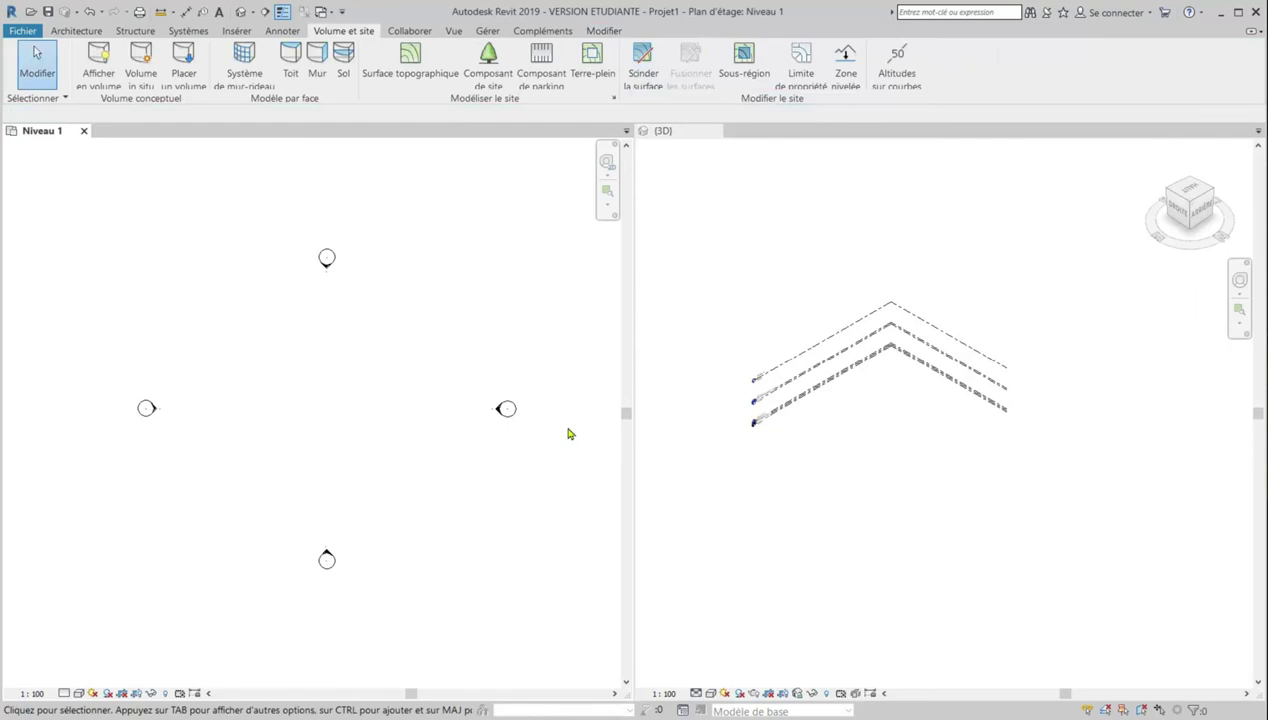
Locate the imported surface relative to the levels in the 3D view, and fit both views to their contents
{"action": "scroll", "coordinate": [679, 447], "scroll_direction": "down", "scroll_amount": 4}
{"action": "scroll", "coordinate": [688, 277], "scroll_direction": "up", "scroll_amount": 5}
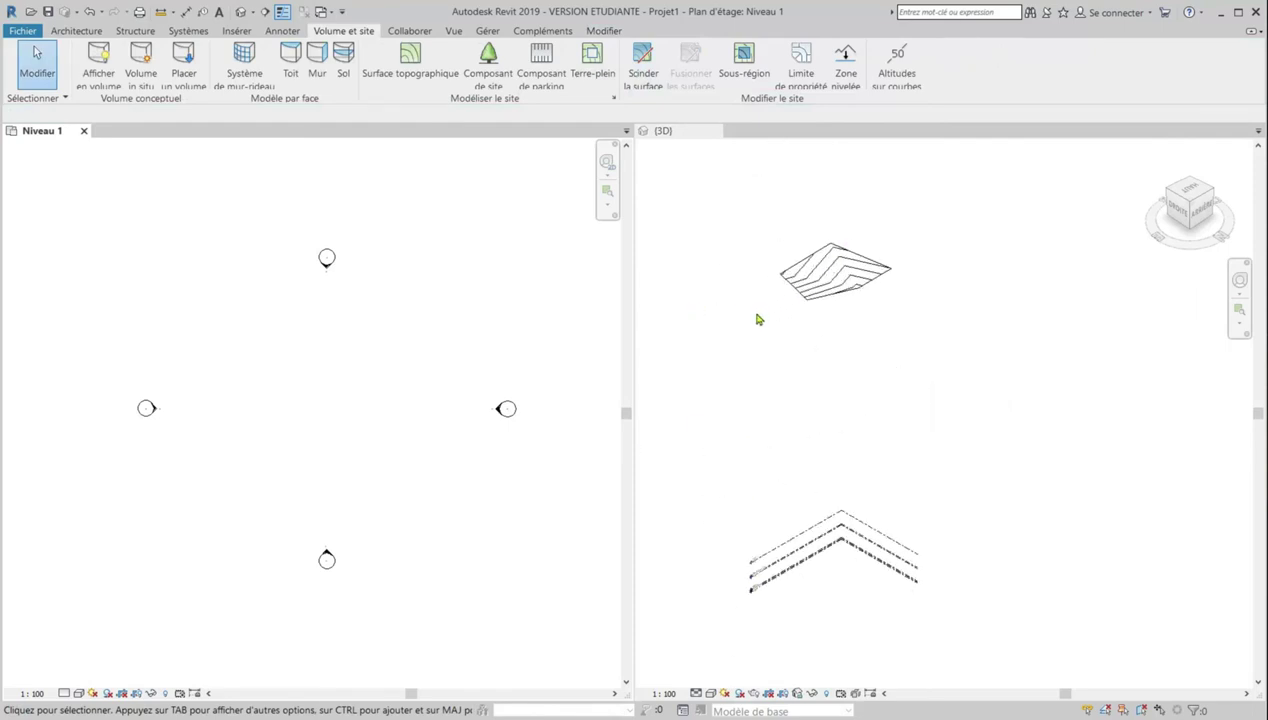
{"action": "scroll", "coordinate": [758, 317], "scroll_direction": "up", "scroll_amount": 2}
{"action": "scroll", "coordinate": [758, 320], "scroll_direction": "down", "scroll_amount": 2}
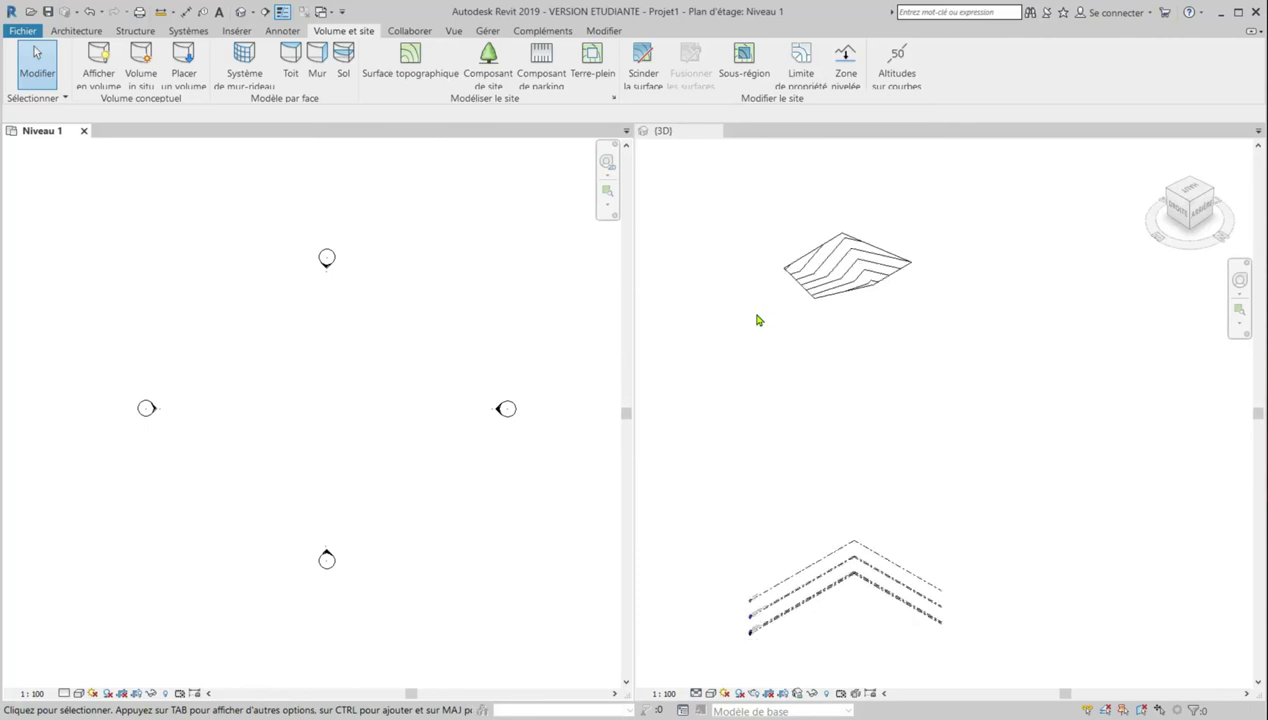
{"action": "scroll", "coordinate": [768, 632], "scroll_direction": "up", "scroll_amount": 2}
{"action": "scroll", "coordinate": [770, 638], "scroll_direction": "down", "scroll_amount": 1}
{"action": "scroll", "coordinate": [769, 630], "scroll_direction": "down", "scroll_amount": 1}
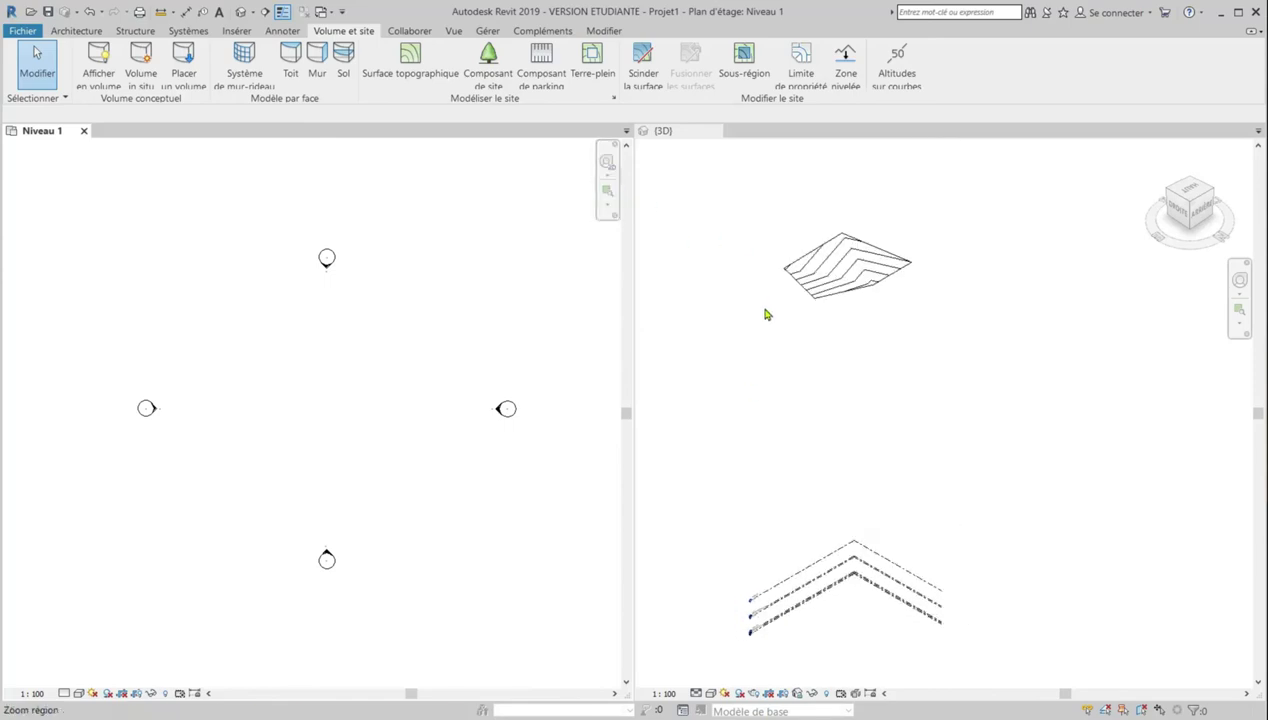
{"action": "key", "text": "z"}
{"action": "key", "text": "a"}
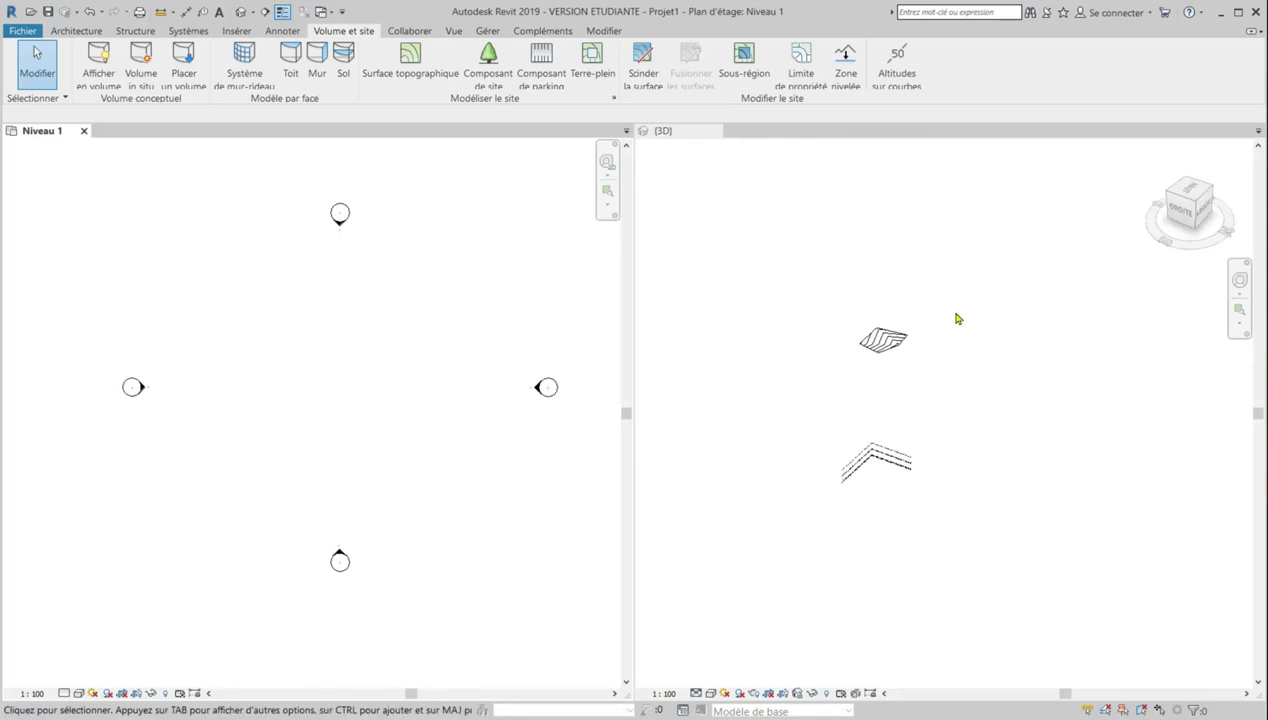
Select the imported surface in the 3D view and examine its contours and height above the levels from another corner
{"action": "left_click", "coordinate": [889, 348]}
{"action": "scroll", "coordinate": [890, 352], "scroll_direction": "up", "scroll_amount": 2}
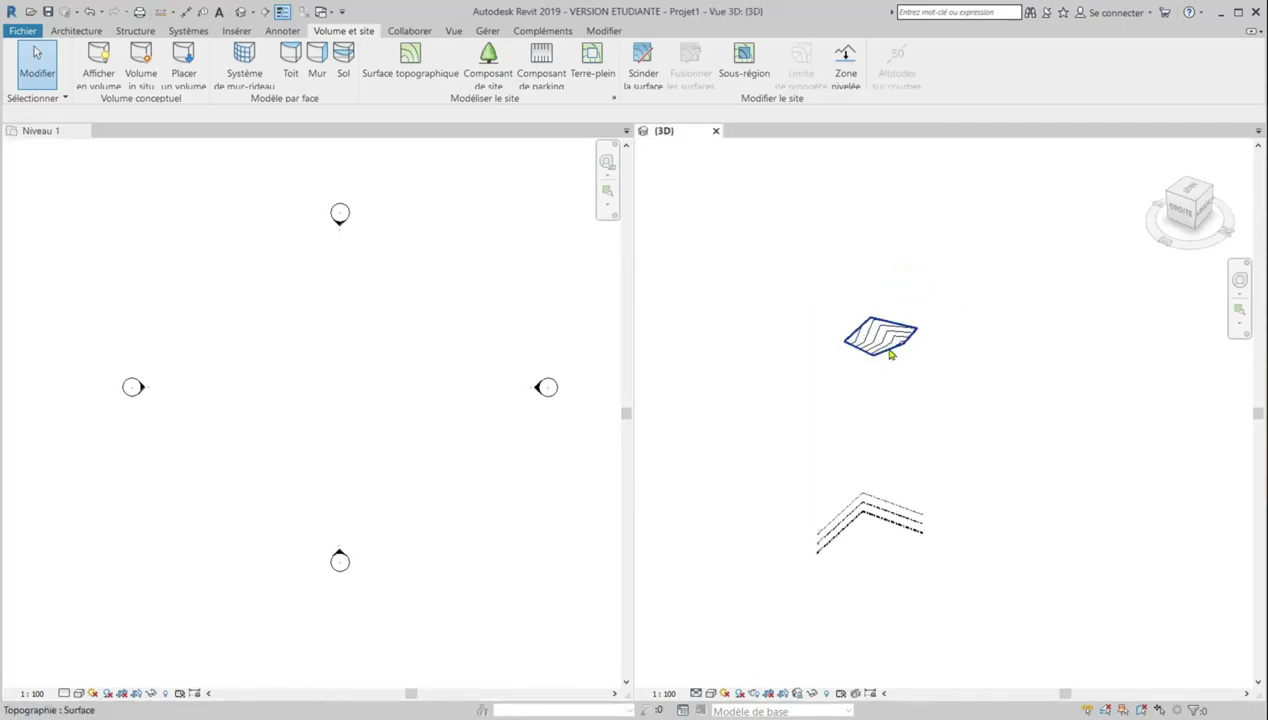
{"action": "left_click", "coordinate": [888, 352]}
{"action": "scroll", "coordinate": [870, 356], "scroll_direction": "up", "scroll_amount": 2}
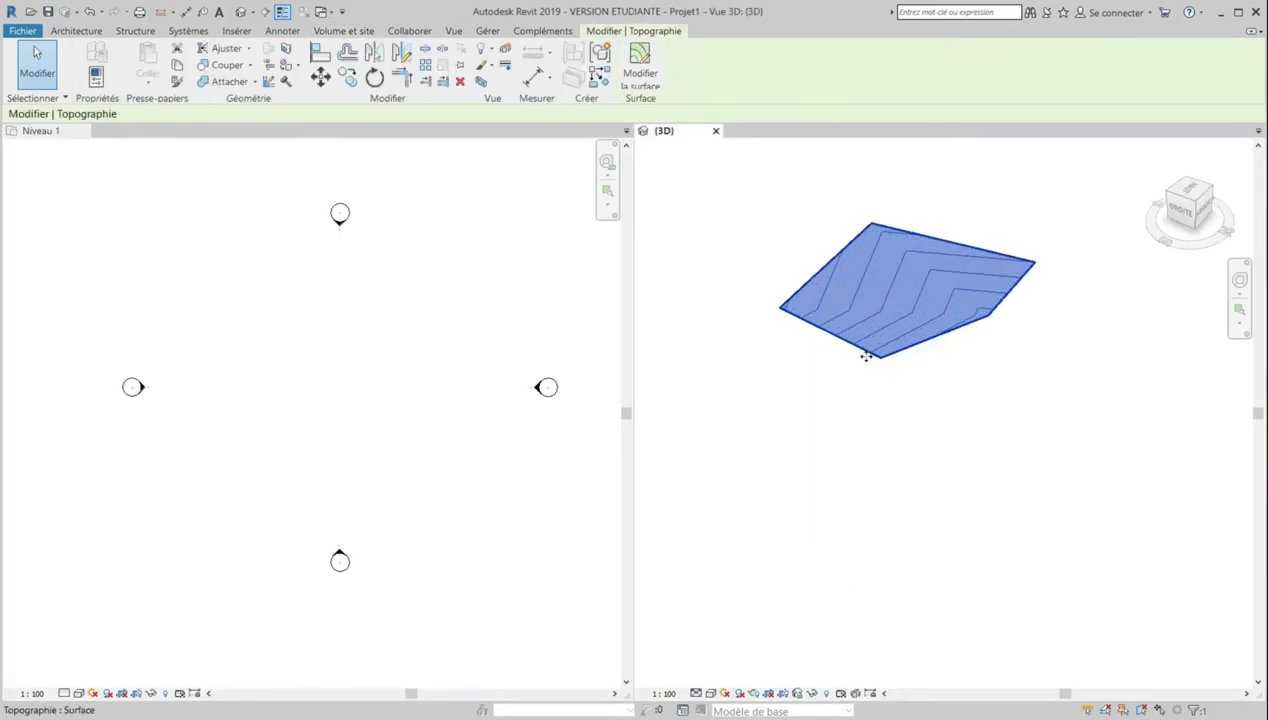
{"action": "scroll", "coordinate": [866, 356], "scroll_direction": "down", "scroll_amount": 3}
{"action": "scroll", "coordinate": [866, 356], "scroll_direction": "up", "scroll_amount": 2}
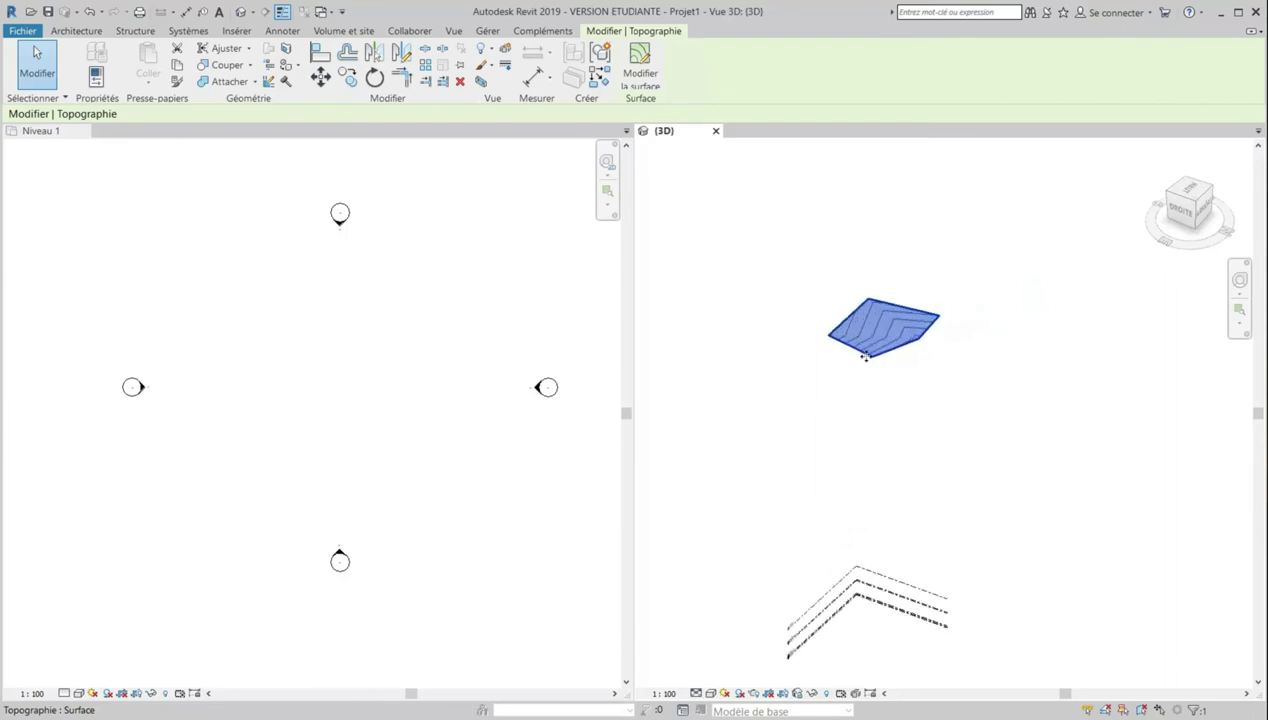
{"action": "scroll", "coordinate": [866, 357], "scroll_direction": "down", "scroll_amount": 1}
{"action": "left_click", "coordinate": [1197, 198]}
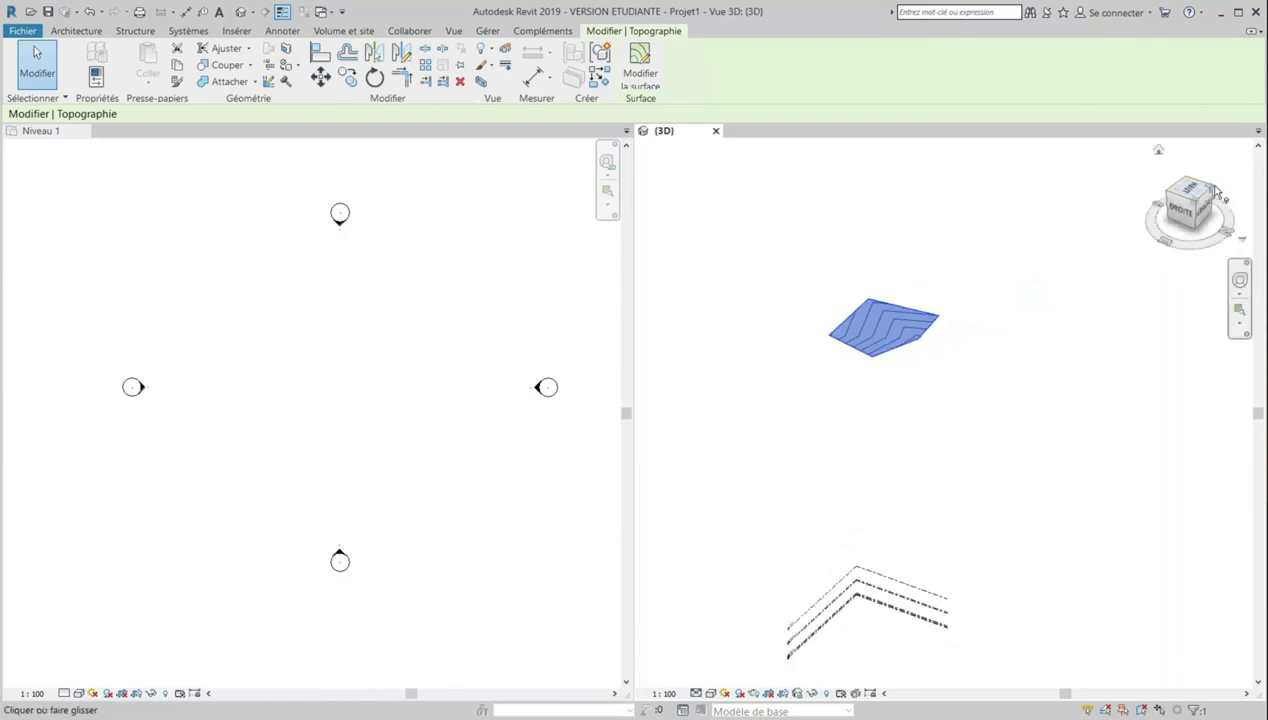
{"action": "scroll", "coordinate": [955, 288], "scroll_direction": "down", "scroll_amount": 4}
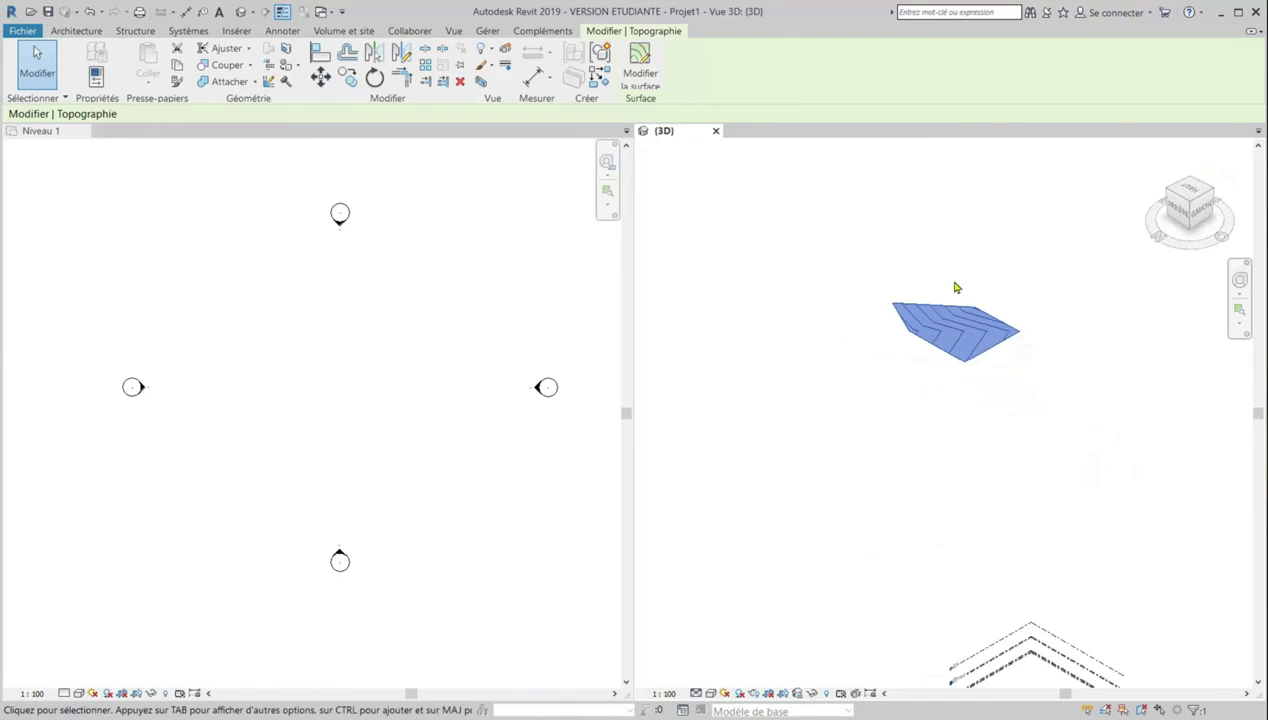
Activate the Niveau 1 plan and check the area around the elevation markers for the imported surface
{"action": "left_click", "coordinate": [347, 382]}
{"action": "scroll", "coordinate": [365, 382], "scroll_direction": "down", "scroll_amount": 3}
{"action": "scroll", "coordinate": [365, 382], "scroll_direction": "up", "scroll_amount": 1}
{"action": "scroll", "coordinate": [365, 382], "scroll_direction": "up", "scroll_amount": 2}
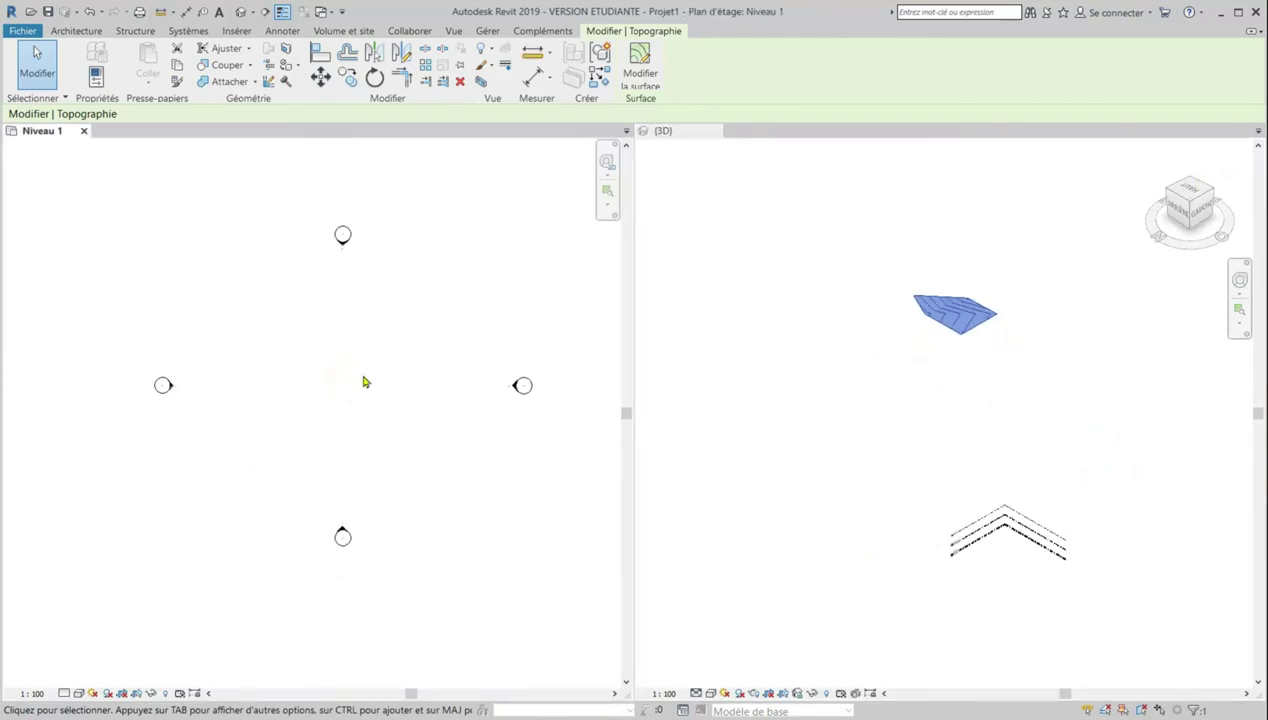
{"action": "scroll", "coordinate": [365, 382], "scroll_direction": "down", "scroll_amount": 1}
{"action": "scroll", "coordinate": [362, 376], "scroll_direction": "up", "scroll_amount": 2}
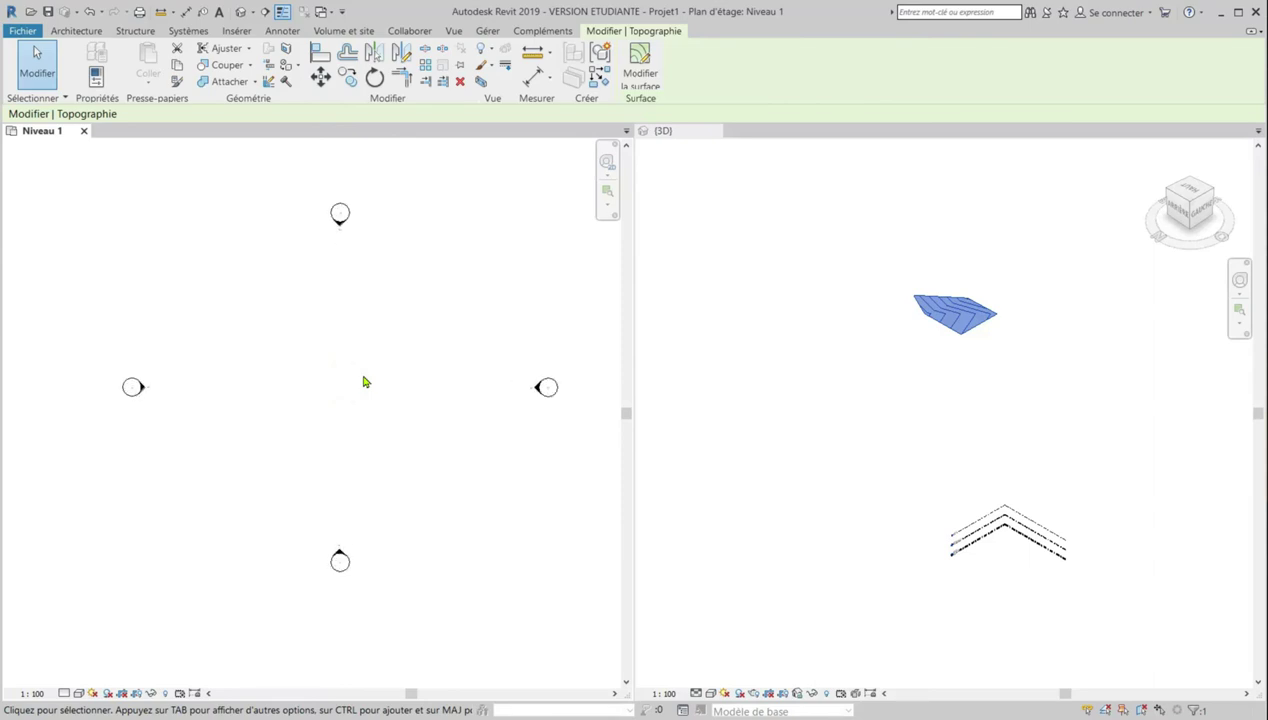
Display the properties of the Niveau 1 plan and examine its view range, leaving the settings as they are
{"action": "right_click", "coordinate": [257, 308]}
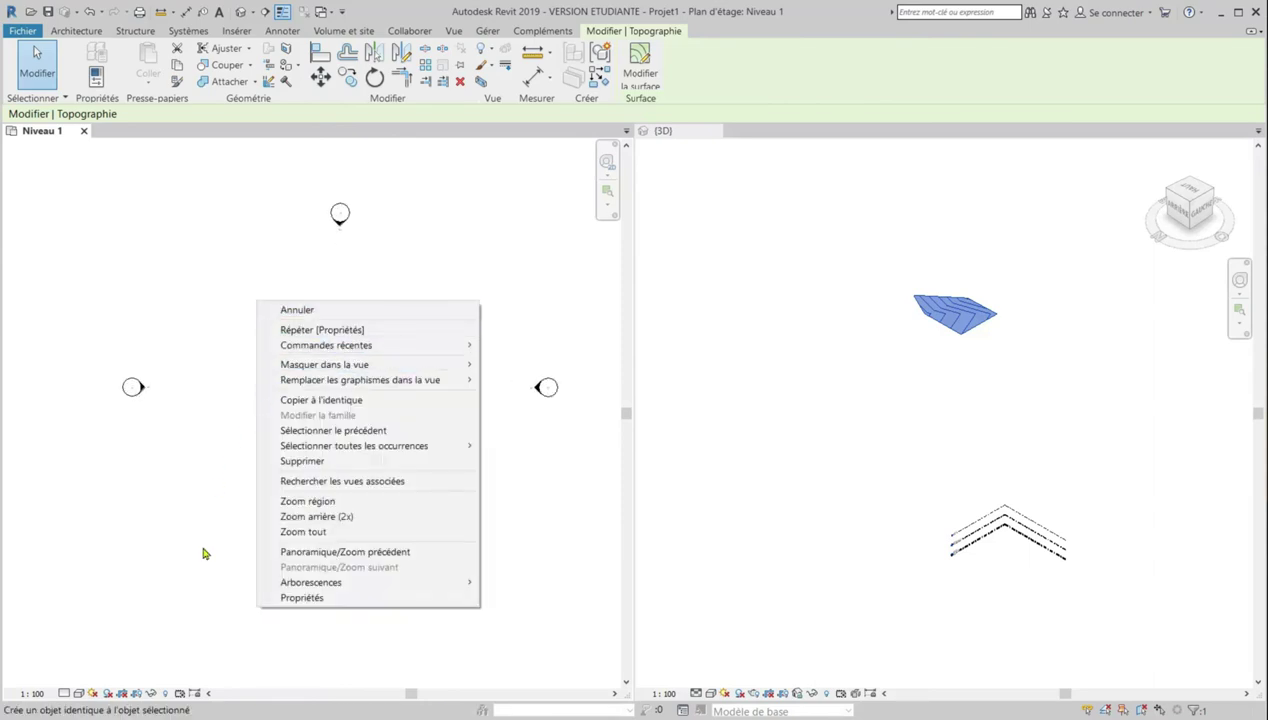
{"action": "left_click", "coordinate": [290, 600]}
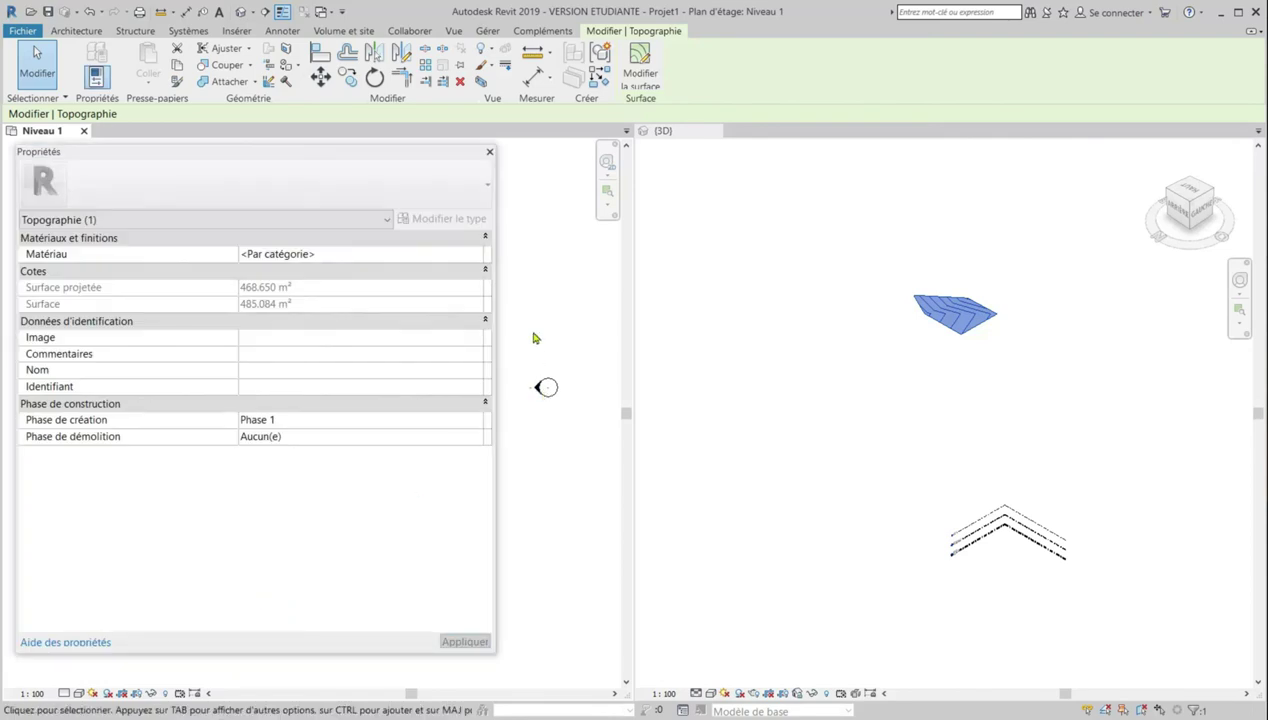
{"action": "left_click", "coordinate": [535, 250]}
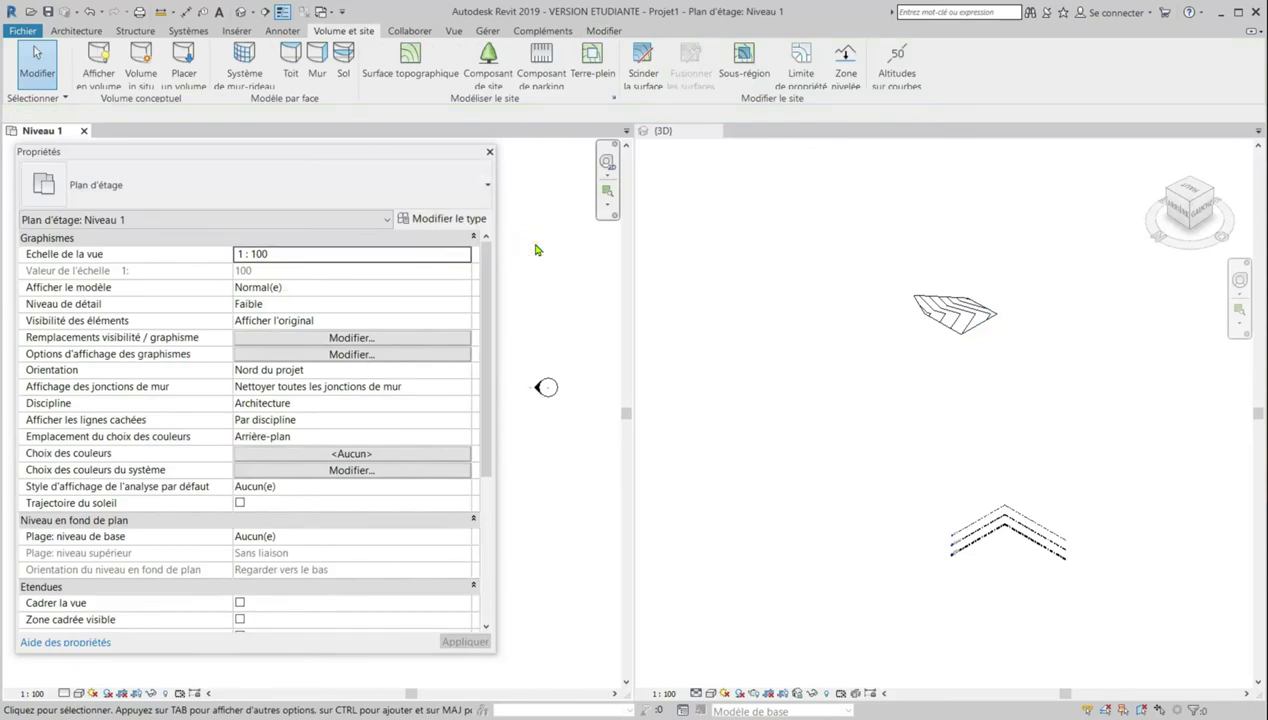
{"action": "scroll", "coordinate": [143, 516], "scroll_direction": "down", "scroll_amount": 2}
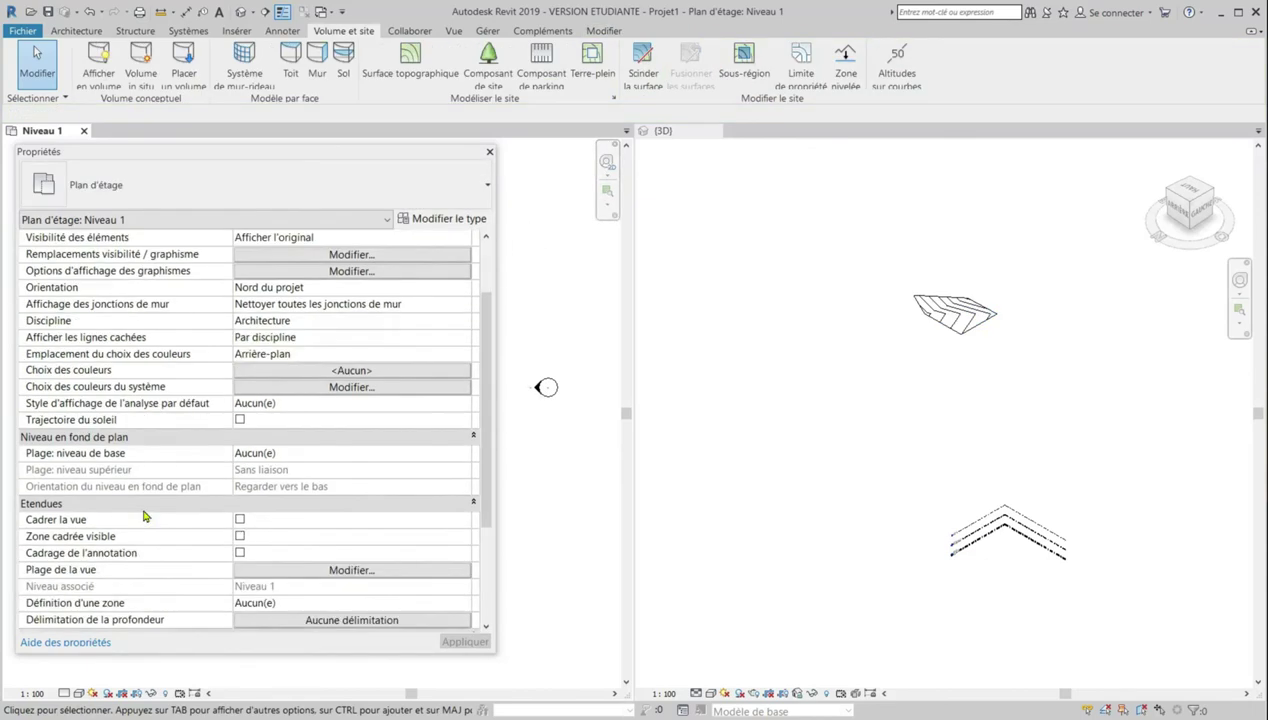
{"action": "scroll", "coordinate": [143, 516], "scroll_direction": "down", "scroll_amount": 3}
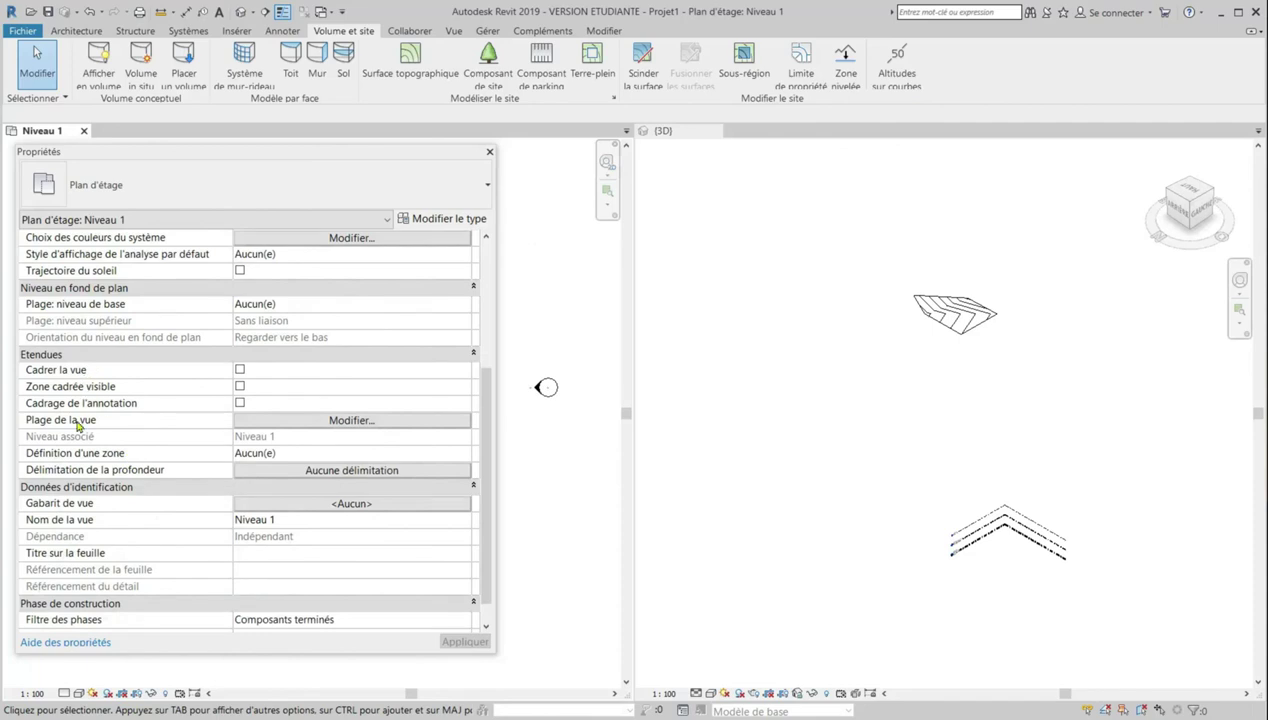
{"action": "left_click", "coordinate": [273, 424]}
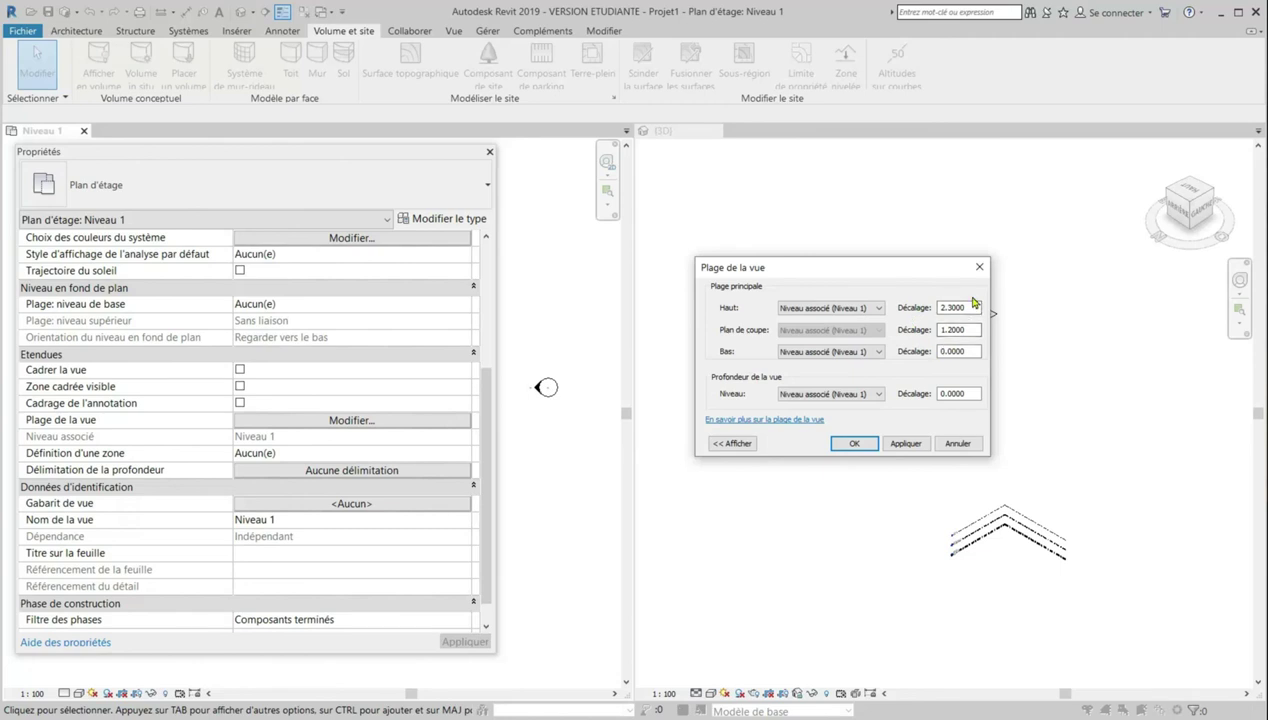
{"action": "left_click", "coordinate": [956, 443]}
Check the imported surface's position in the 3D view and close the Properties palette
{"action": "left_click", "coordinate": [952, 322]}
{"action": "left_click", "coordinate": [950, 318]}
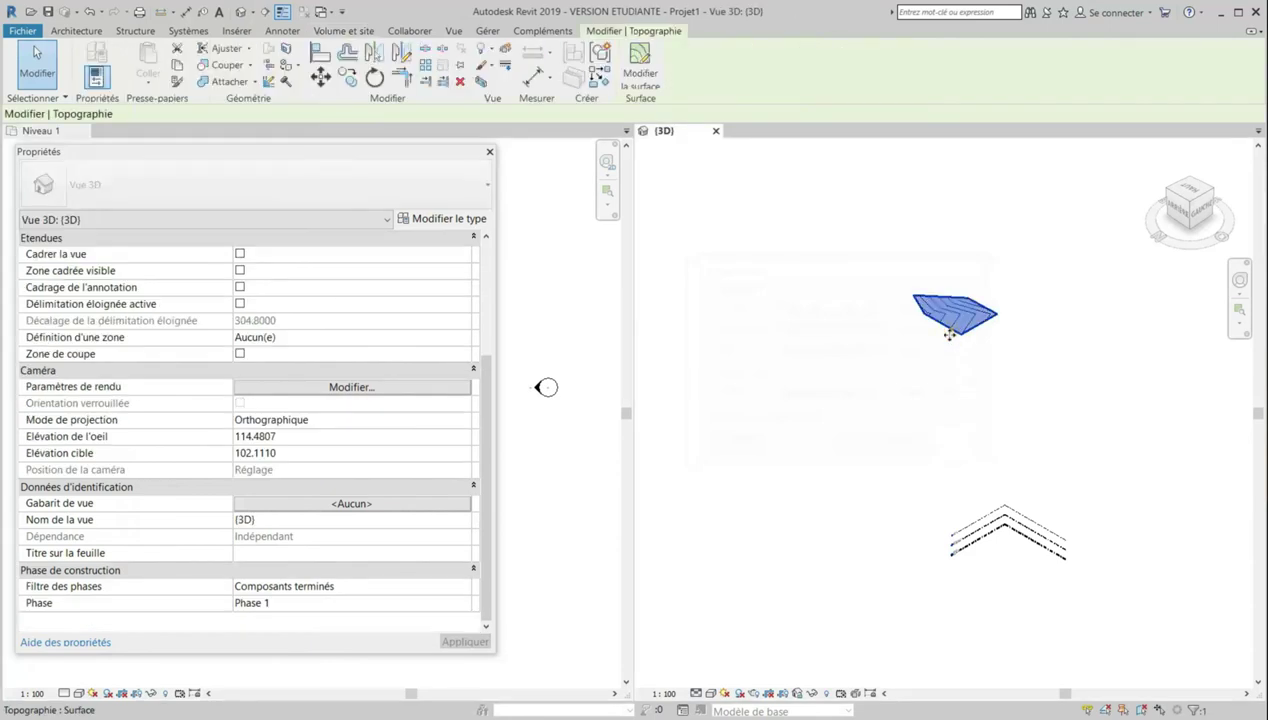
{"action": "left_click", "coordinate": [935, 376]}
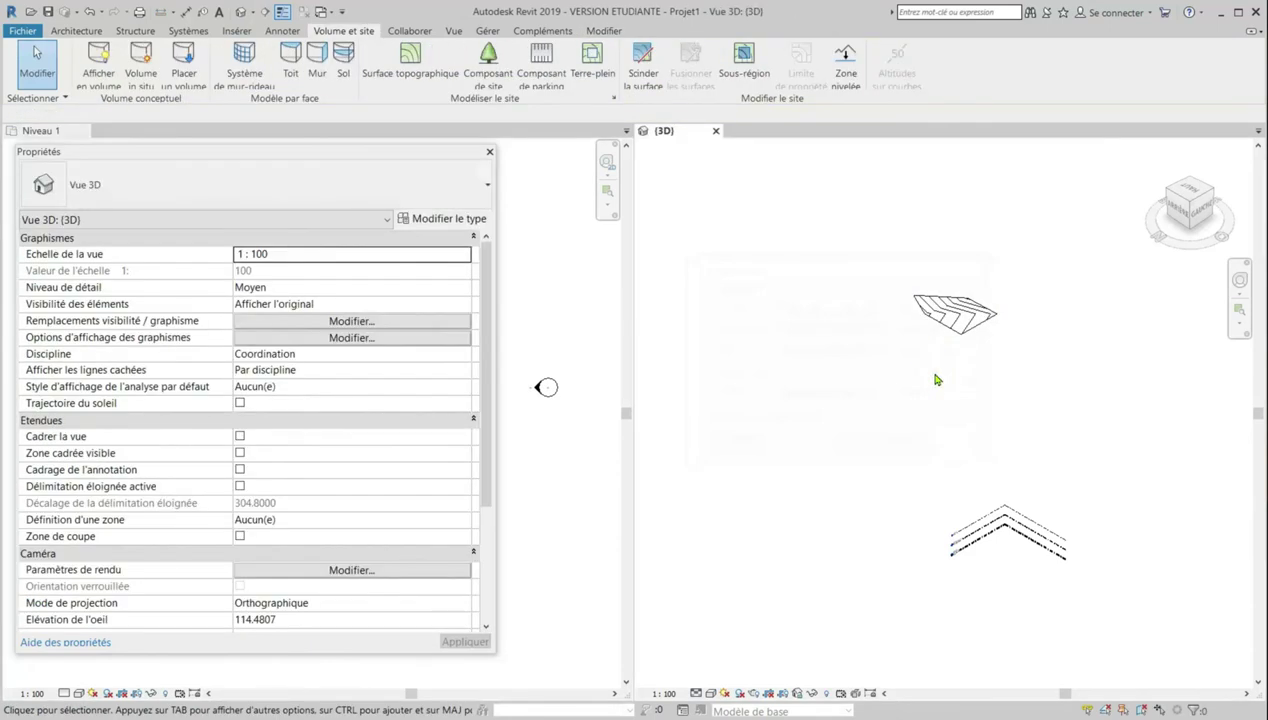
{"action": "left_click", "coordinate": [489, 152]}
{"action": "scroll", "coordinate": [986, 321], "scroll_direction": "up", "scroll_amount": 1}
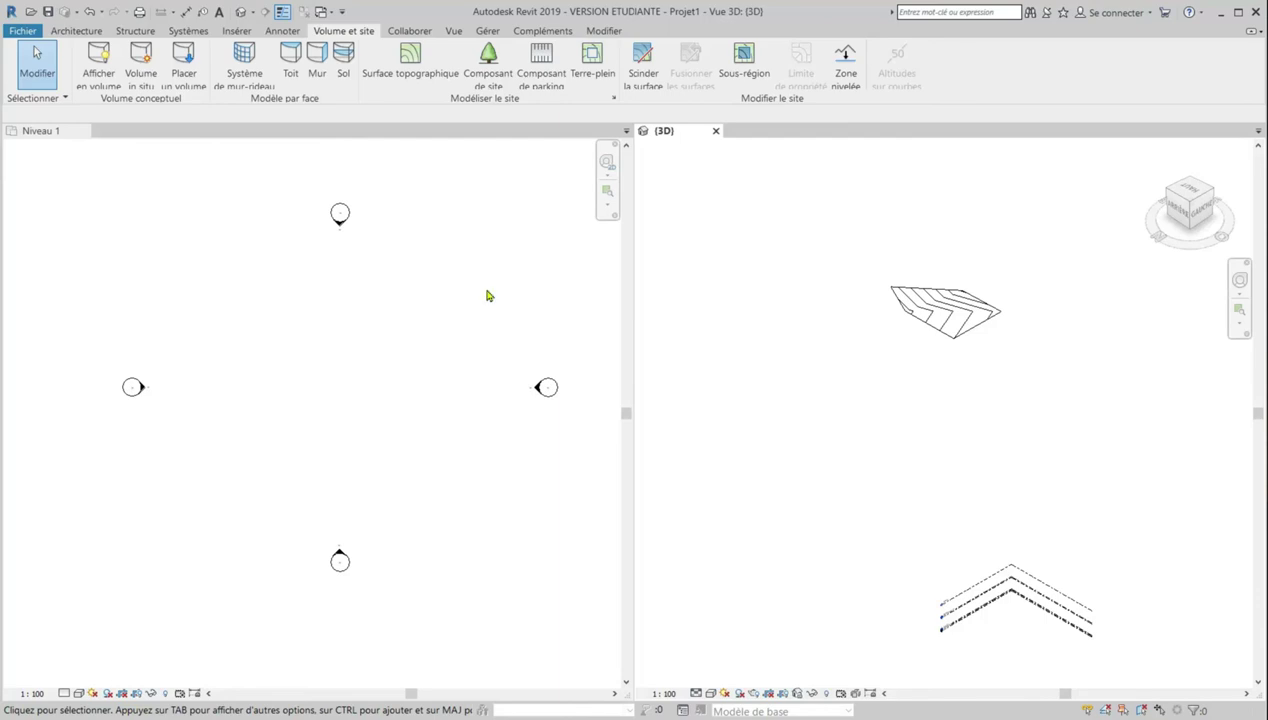
Display the project browser, dismiss the save reminder without saving, and widen the browser to fit the full view names
{"action": "right_click", "coordinate": [743, 297]}
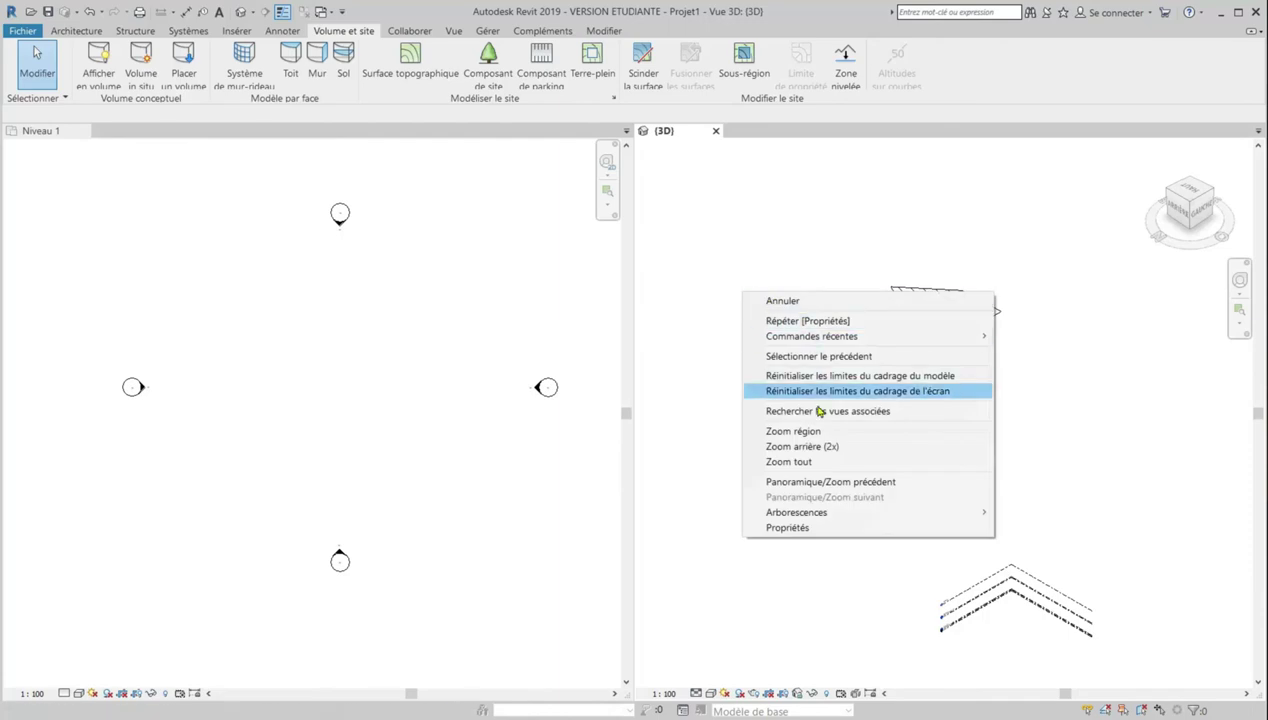
{"action": "mouse_move", "coordinate": [815, 512]}
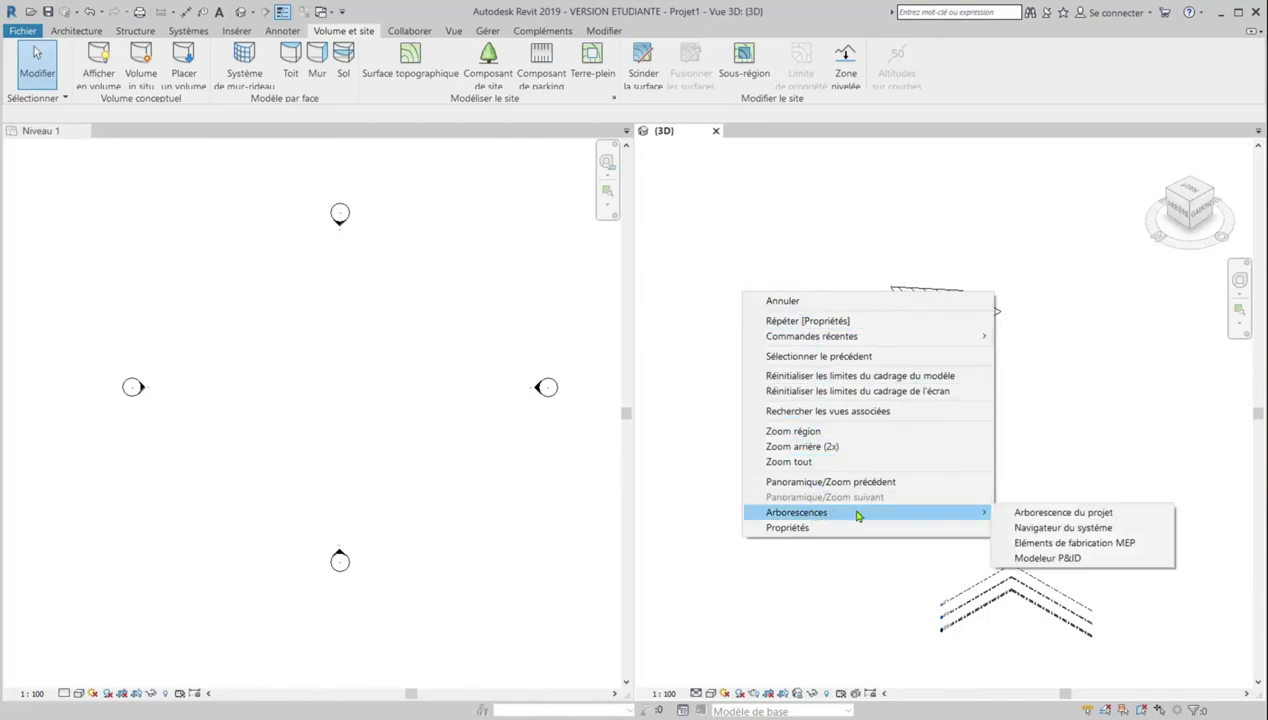
{"action": "left_click", "coordinate": [1020, 512]}
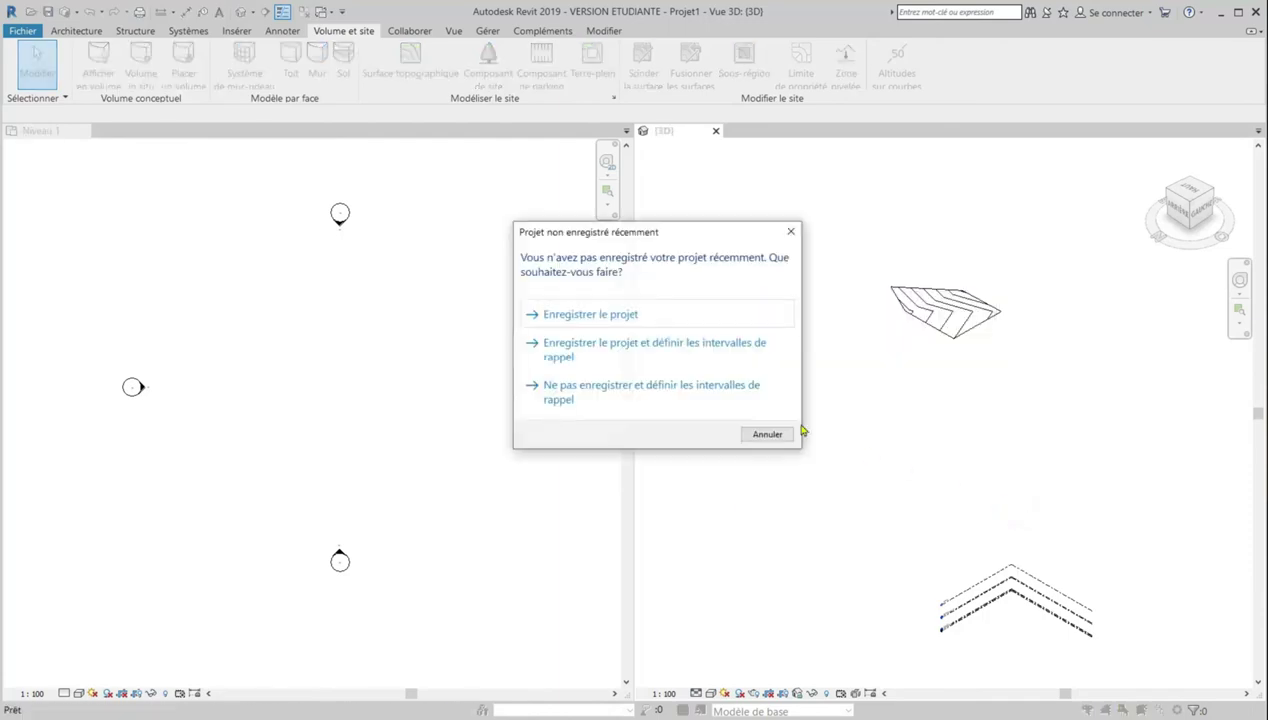
{"action": "left_click", "coordinate": [589, 387]}
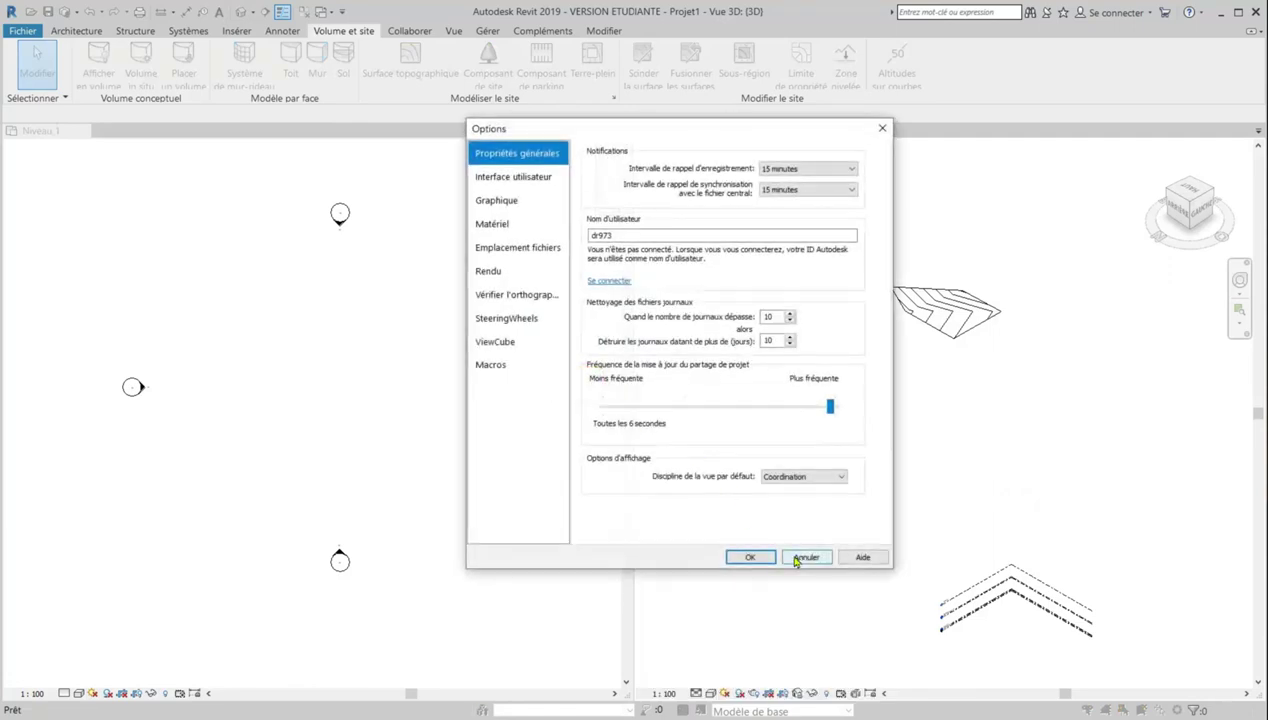
{"action": "left_click", "coordinate": [782, 556]}
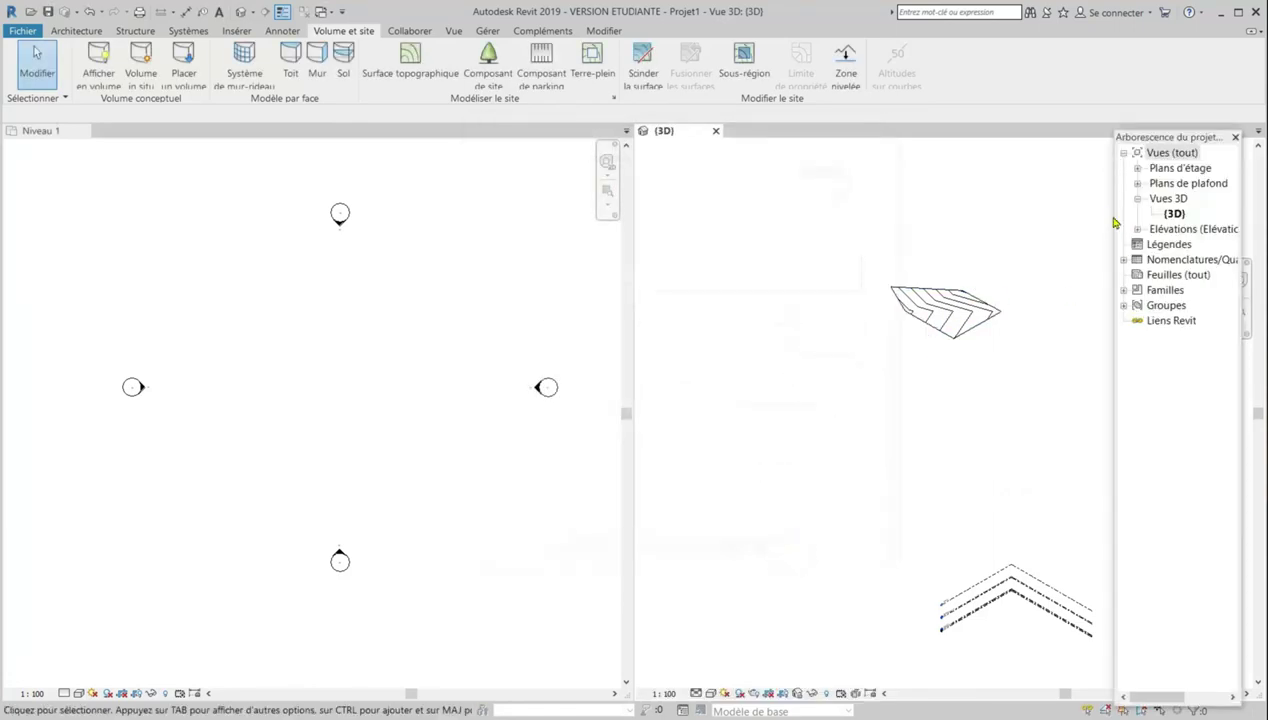
{"action": "left_click_drag", "start_coordinate": [1112, 214], "coordinate": [966, 240]}
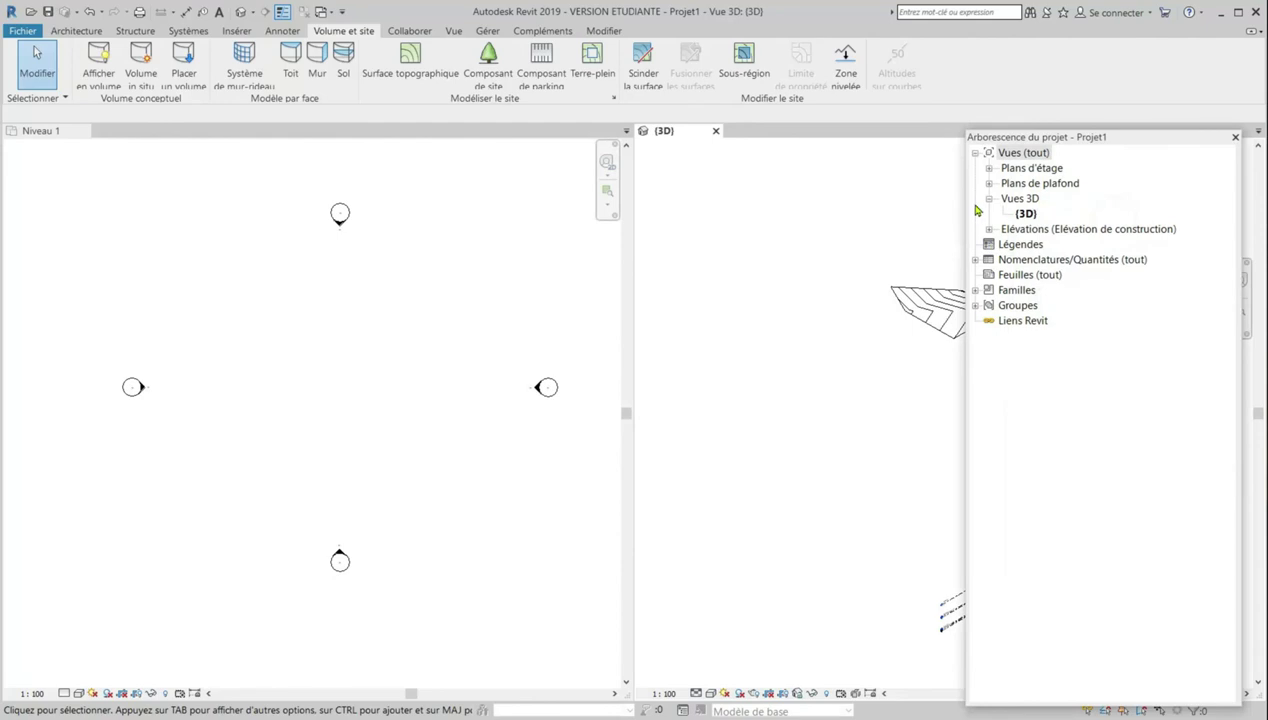
Open the Est elevation from the building elevations
{"action": "left_click", "coordinate": [989, 229]}
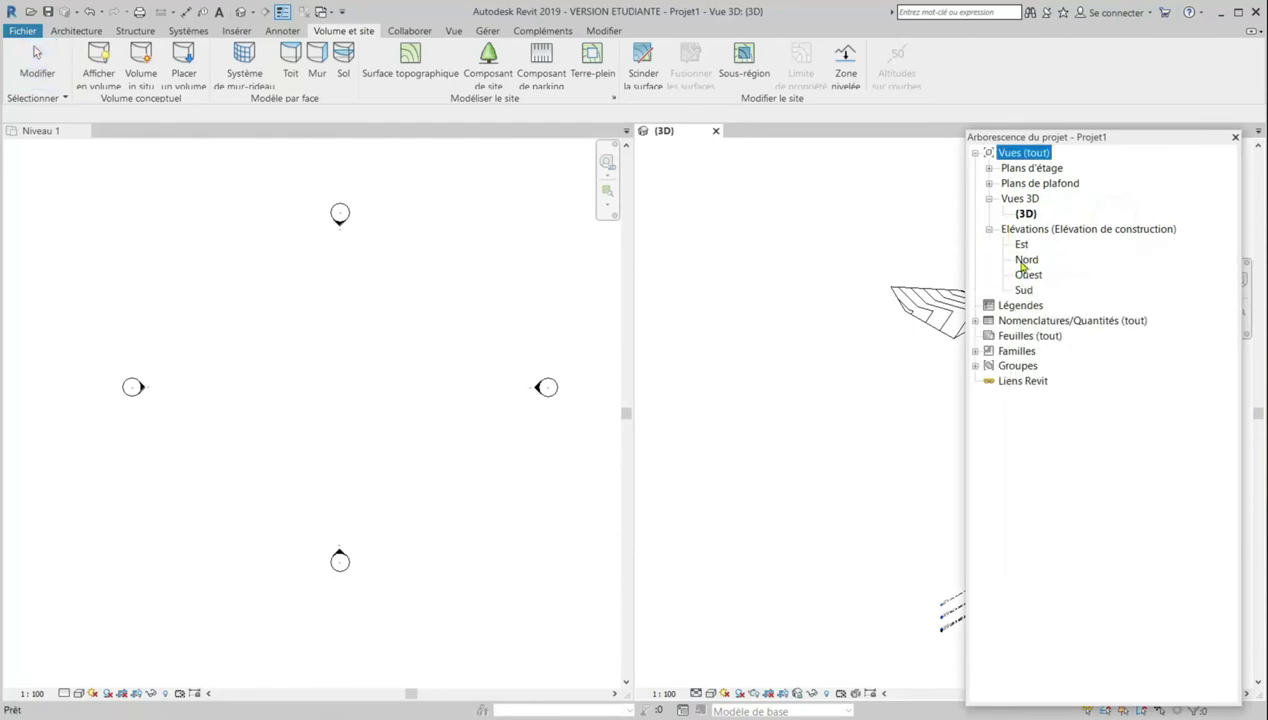
{"action": "left_click", "coordinate": [1021, 245]}
{"action": "double_click", "coordinate": [1021, 245]}
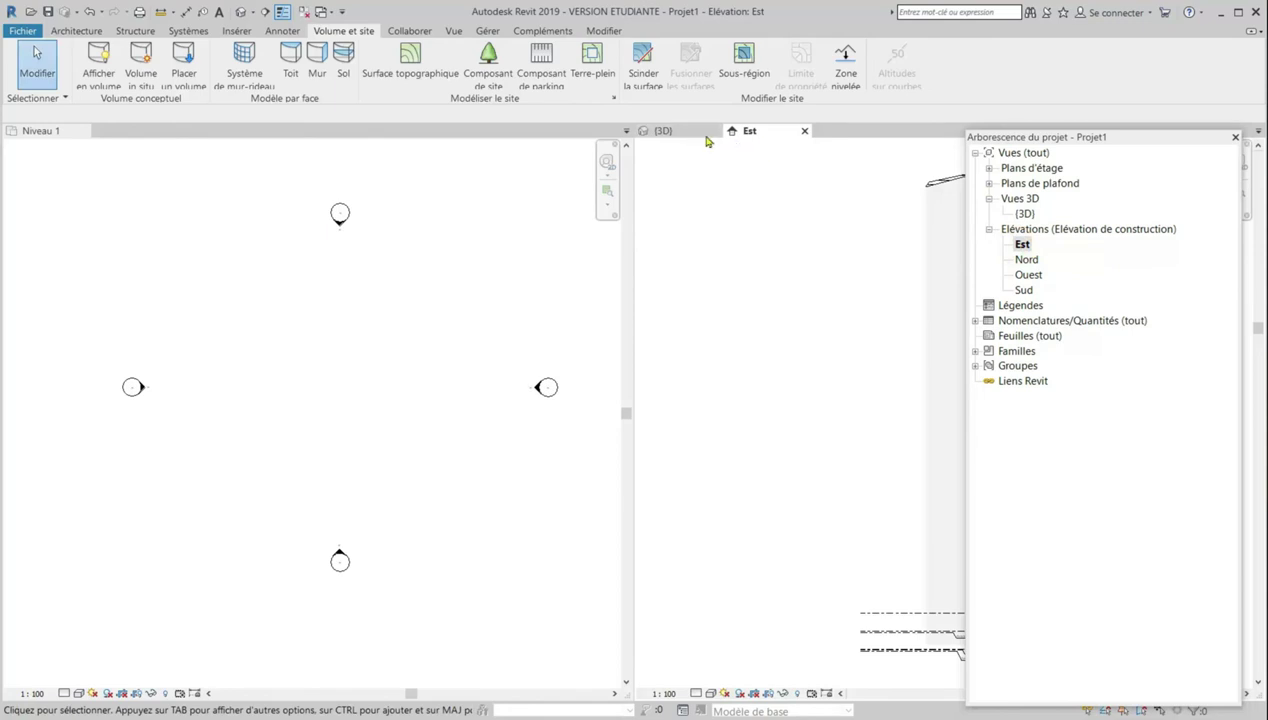
Close the 3D view, the Niveau 1 plan and the project browser, keeping only the Est elevation open
{"action": "left_click", "coordinate": [715, 132]}
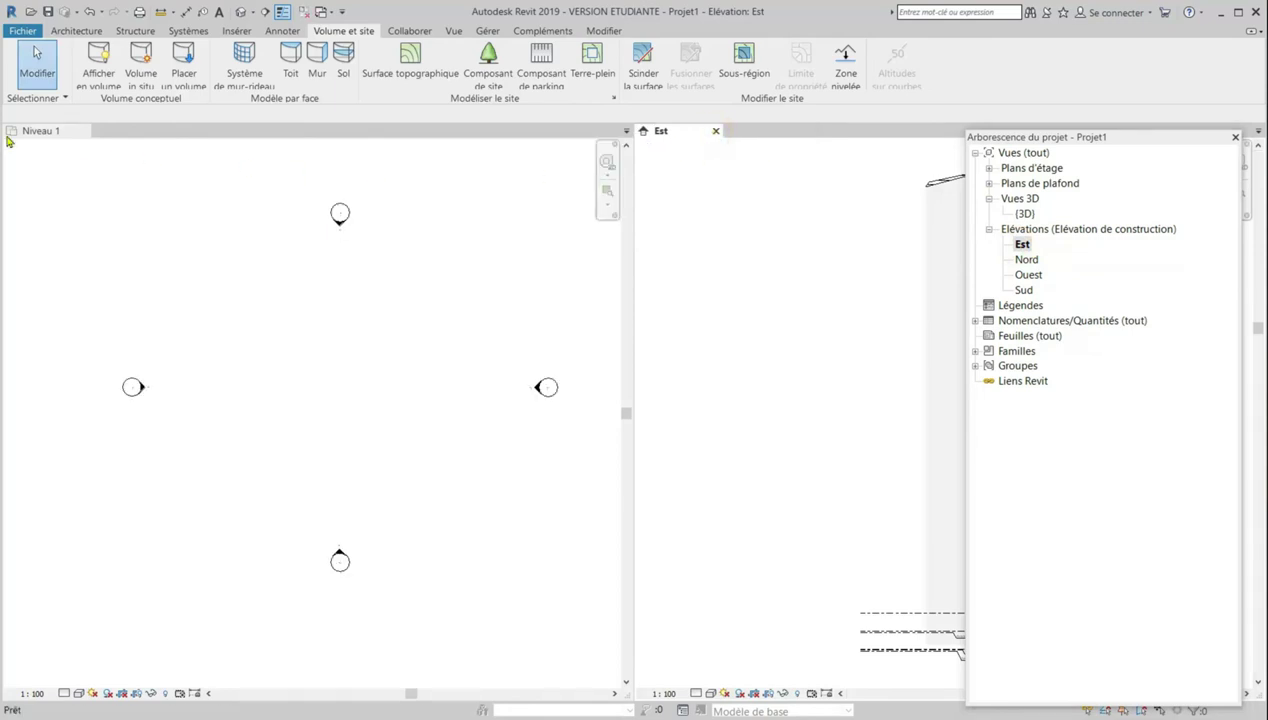
{"action": "left_click", "coordinate": [85, 131]}
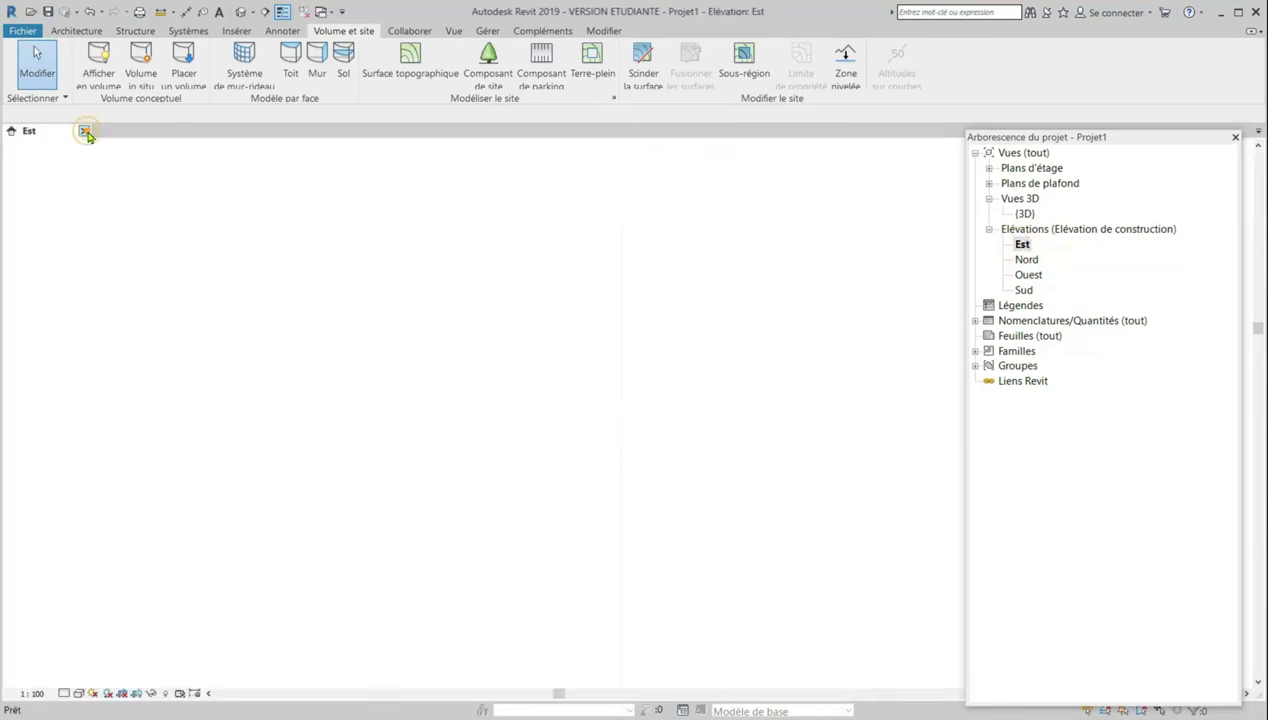
{"action": "left_click", "coordinate": [1236, 137]}
Examine the imported surface's height against the level lines in the Est elevation, then read the level names and elevations
{"action": "scroll", "coordinate": [804, 310], "scroll_direction": "down", "scroll_amount": 3}
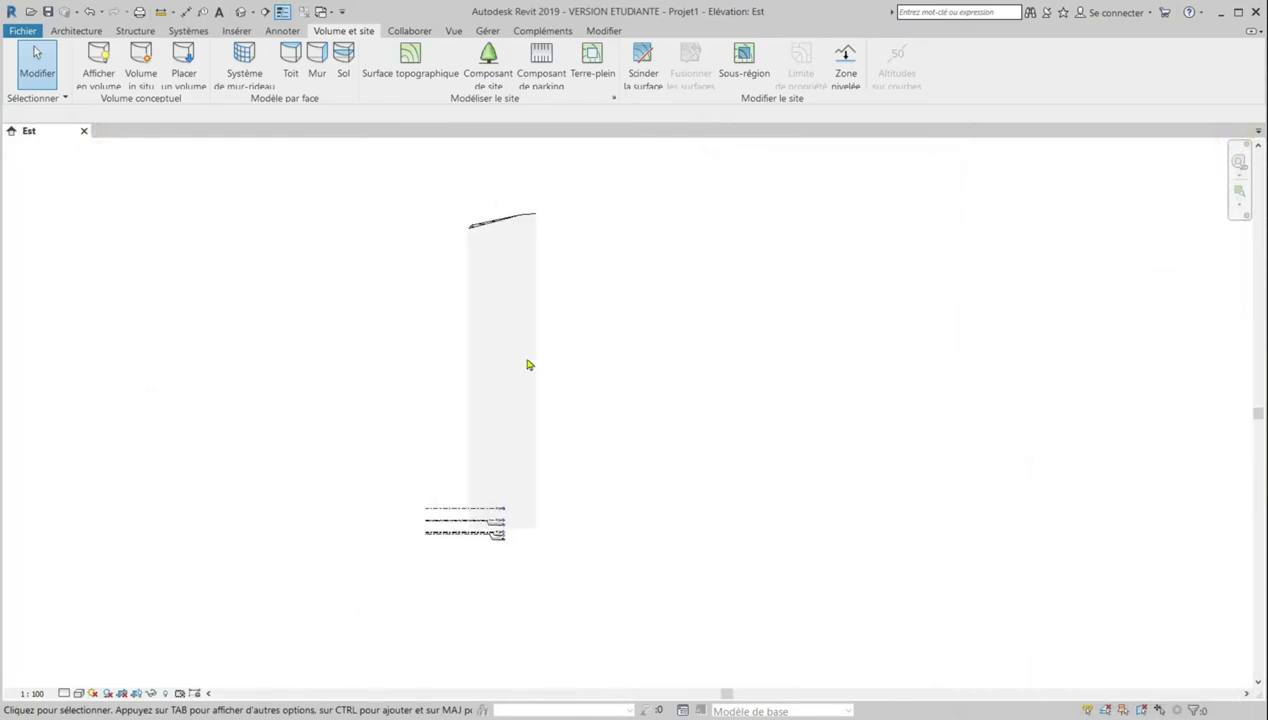
{"action": "scroll", "coordinate": [526, 360], "scroll_direction": "up", "scroll_amount": 2}
{"action": "scroll", "coordinate": [489, 350], "scroll_direction": "down", "scroll_amount": 1}
{"action": "scroll", "coordinate": [463, 352], "scroll_direction": "up", "scroll_amount": 1}
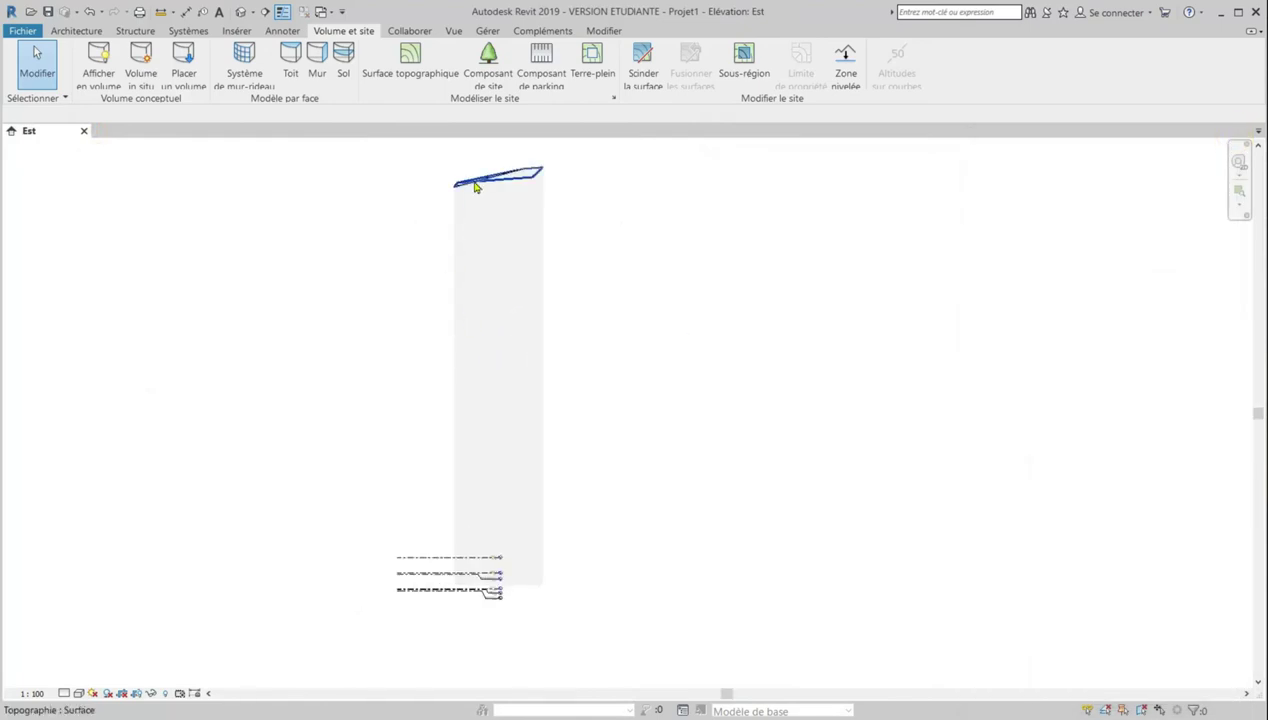
{"action": "left_click", "coordinate": [475, 187]}
{"action": "scroll", "coordinate": [404, 608], "scroll_direction": "up", "scroll_amount": 2}
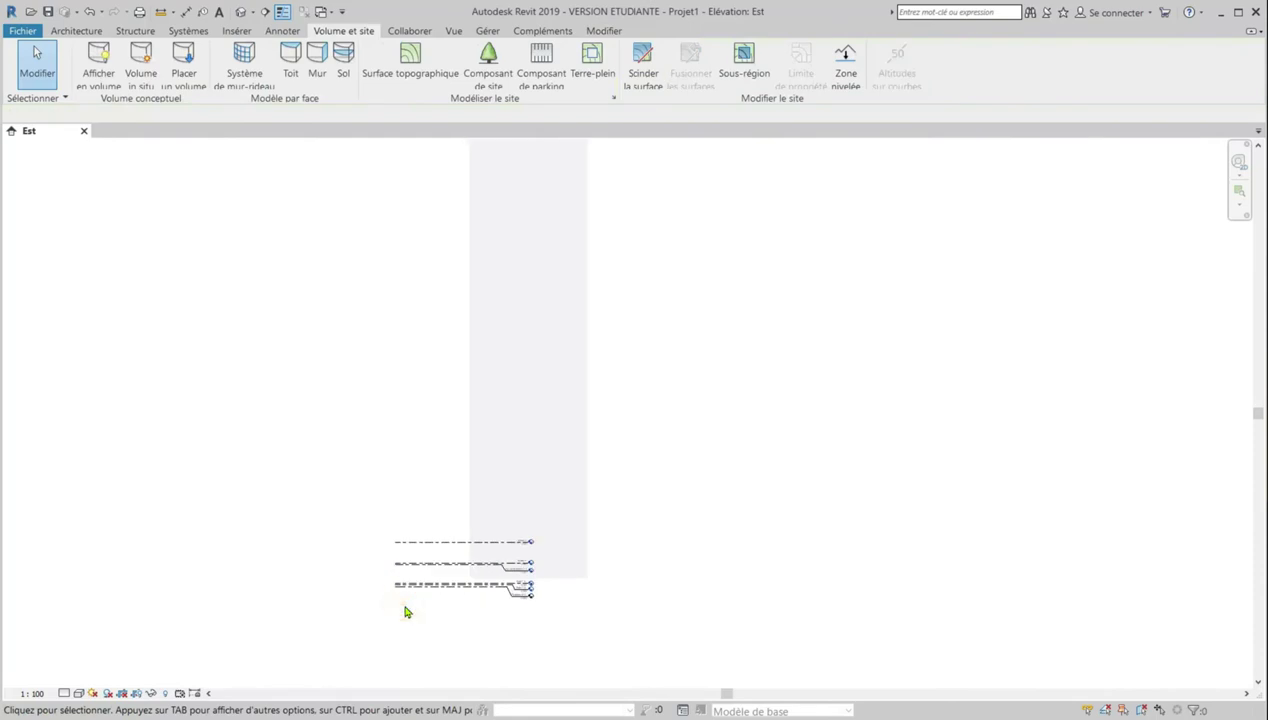
{"action": "scroll", "coordinate": [450, 598], "scroll_direction": "up", "scroll_amount": 6}
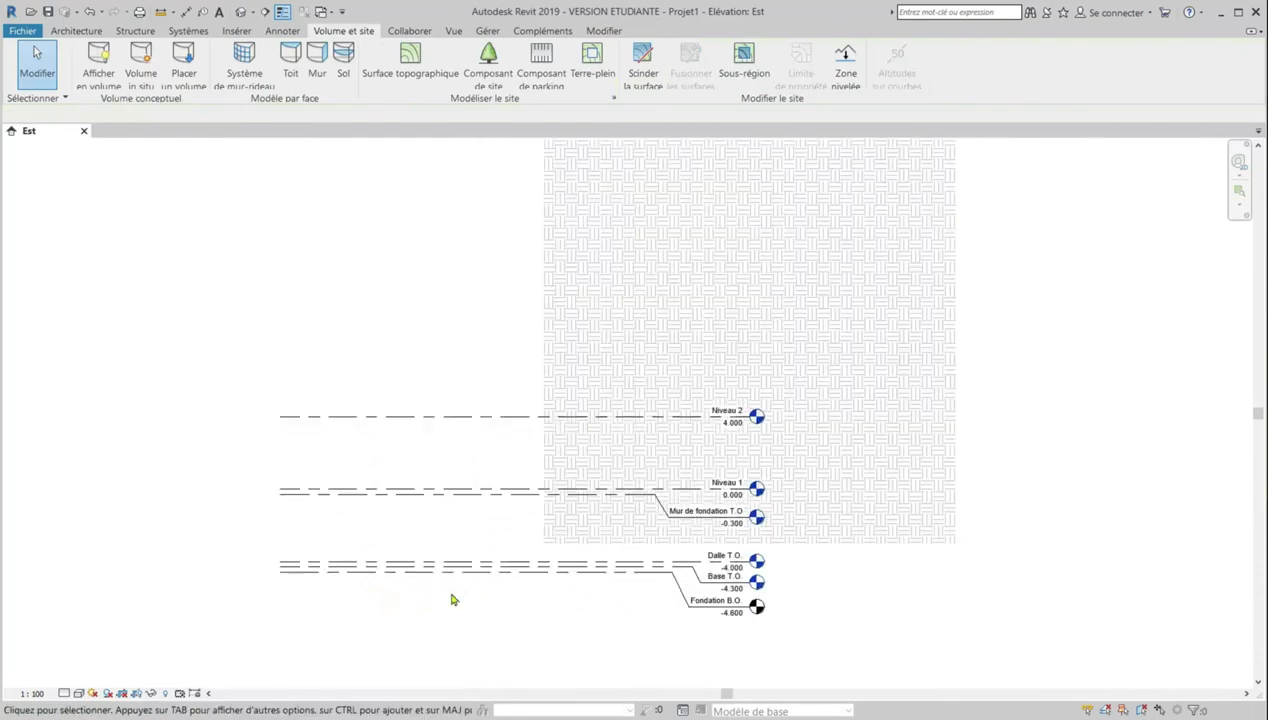
{"action": "scroll", "coordinate": [447, 490], "scroll_direction": "up", "scroll_amount": 1}
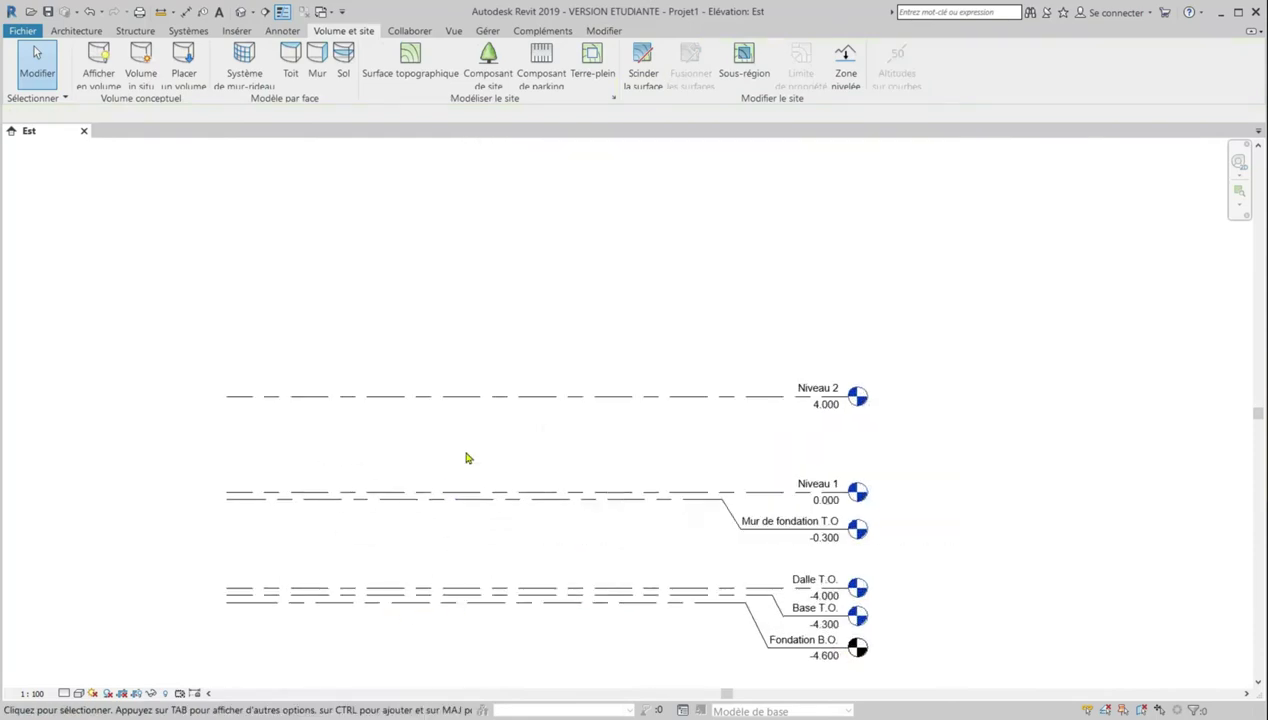
{"action": "left_click", "coordinate": [478, 400]}
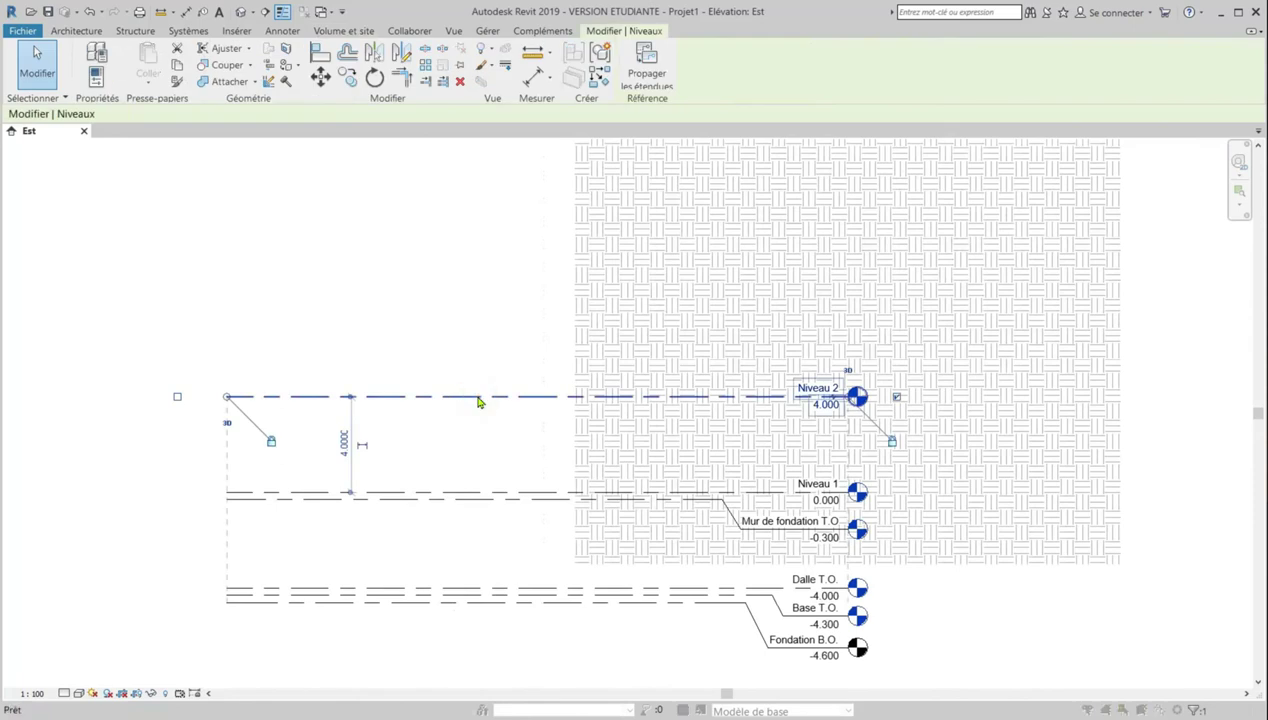
{"action": "key", "text": "Delete"}
{"action": "left_click", "coordinate": [749, 412]}
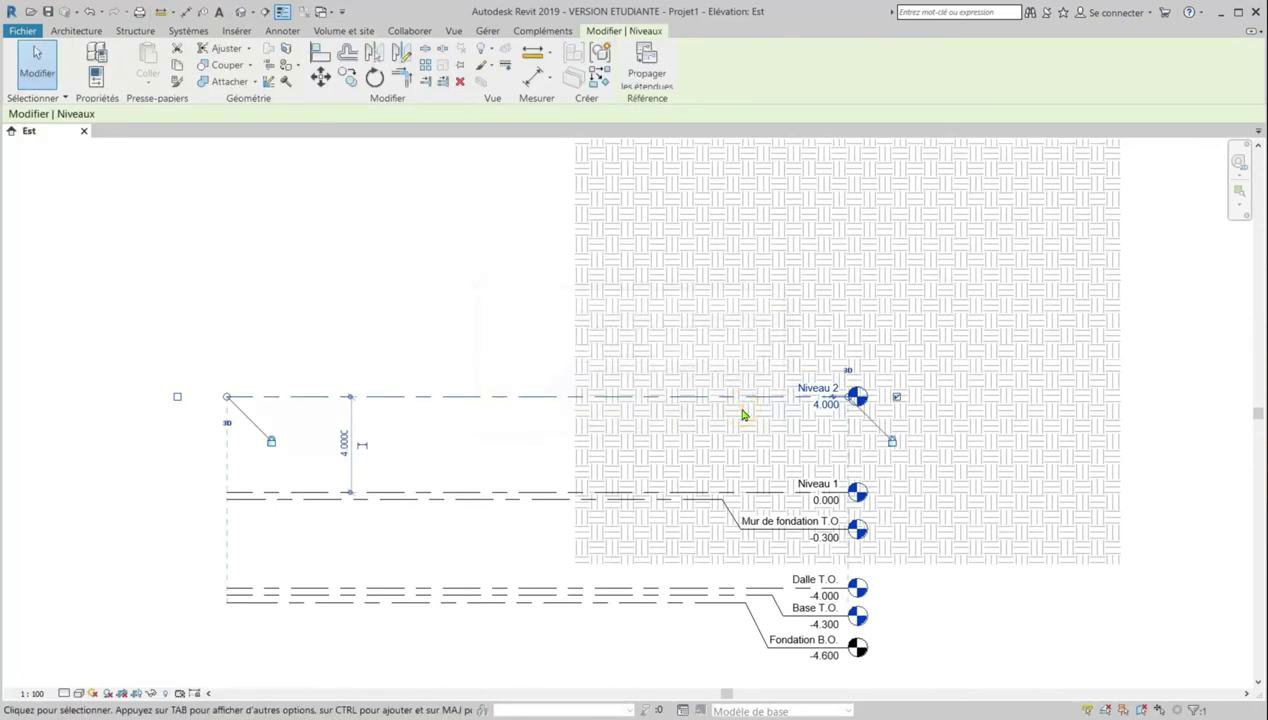
Delete the Niveau 2 level together with its floor plan and ceiling plan views
{"action": "left_click", "coordinate": [510, 420]}
{"action": "left_click", "coordinate": [510, 398]}
{"action": "key", "text": "Delete"}
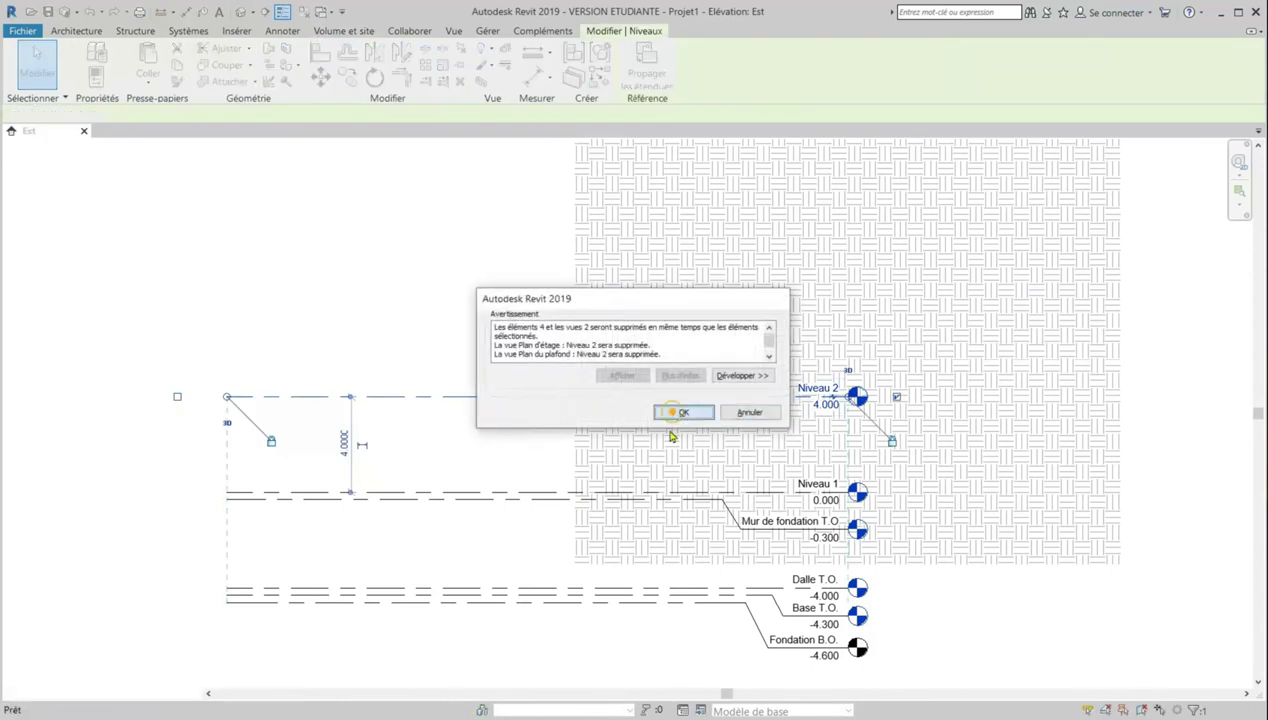
{"action": "left_click", "coordinate": [681, 411]}
Delete the Mur de fondation T.O., Dalle T.O., Base T.O. and Fondation B.O. levels along with their associated views
{"action": "left_click", "coordinate": [331, 499]}
{"action": "key", "text": "Delete"}
{"action": "left_click", "coordinate": [686, 411]}
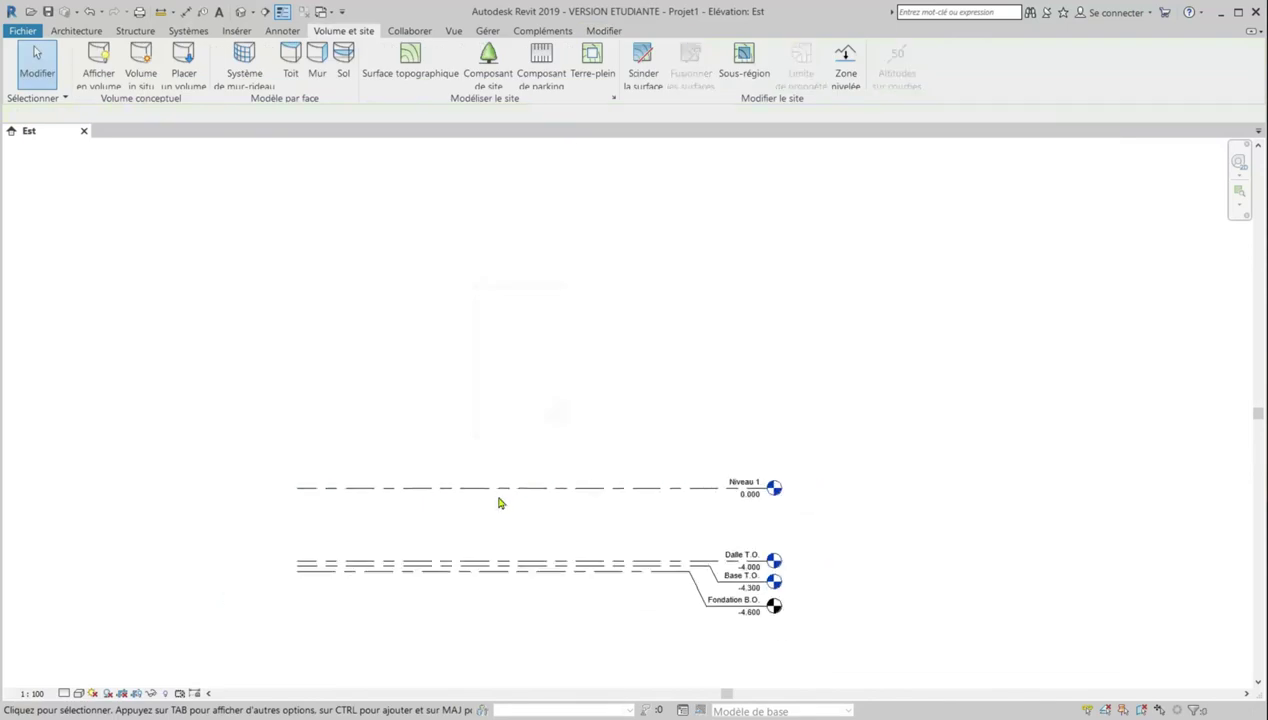
{"action": "left_click_drag", "start_coordinate": [433, 604], "coordinate": [359, 552]}
{"action": "key", "text": "Delete"}
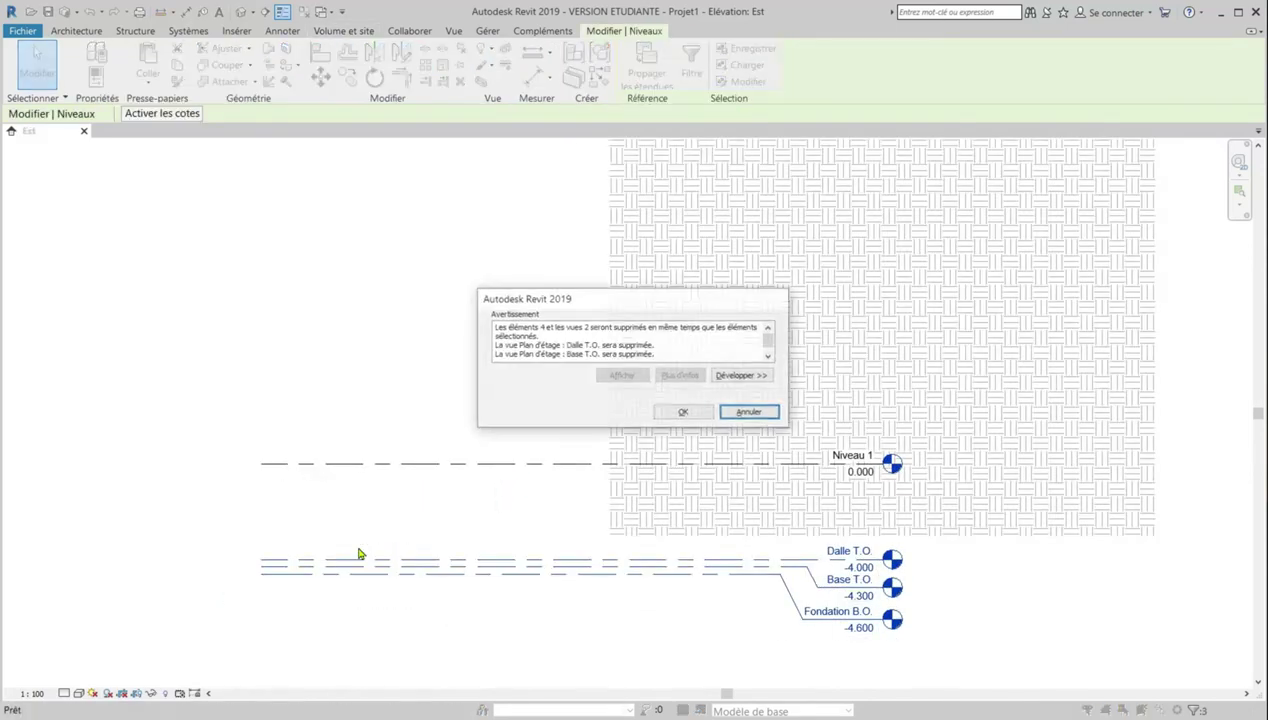
{"action": "left_click", "coordinate": [683, 411]}
Adjust both ends of the Niveau 1 level line so it just spans the terrain section, and clear the selection
{"action": "scroll", "coordinate": [529, 518], "scroll_direction": "down", "scroll_amount": 3}
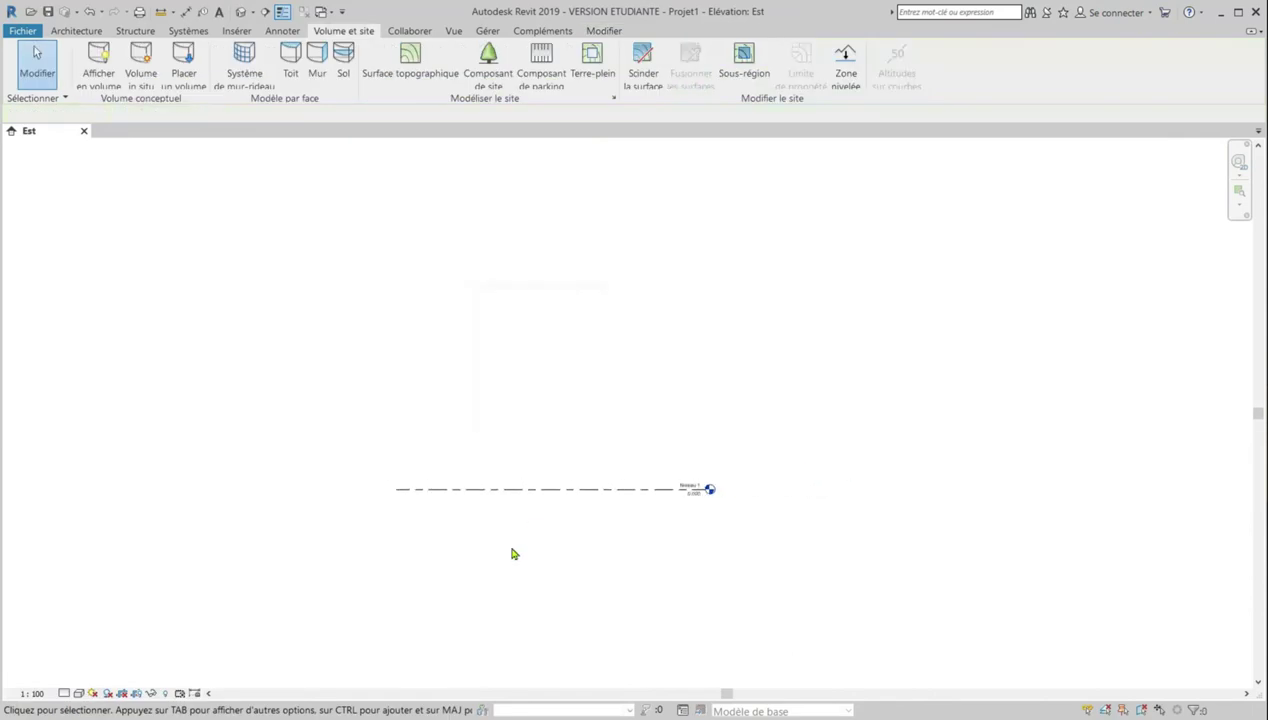
{"action": "left_click", "coordinate": [527, 499]}
{"action": "scroll", "coordinate": [700, 512], "scroll_direction": "up", "scroll_amount": 5}
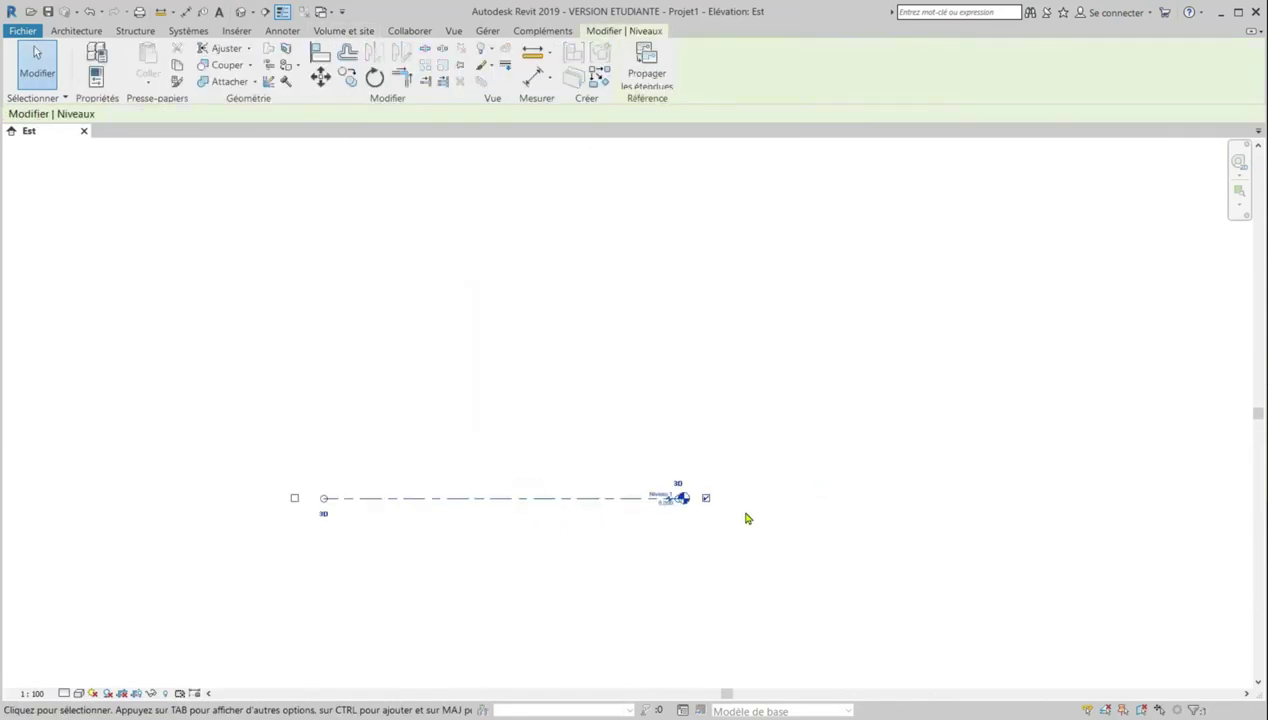
{"action": "left_click_drag", "start_coordinate": [628, 487], "coordinate": [987, 487]}
{"action": "scroll", "coordinate": [1016, 546], "scroll_direction": "down", "scroll_amount": 2}
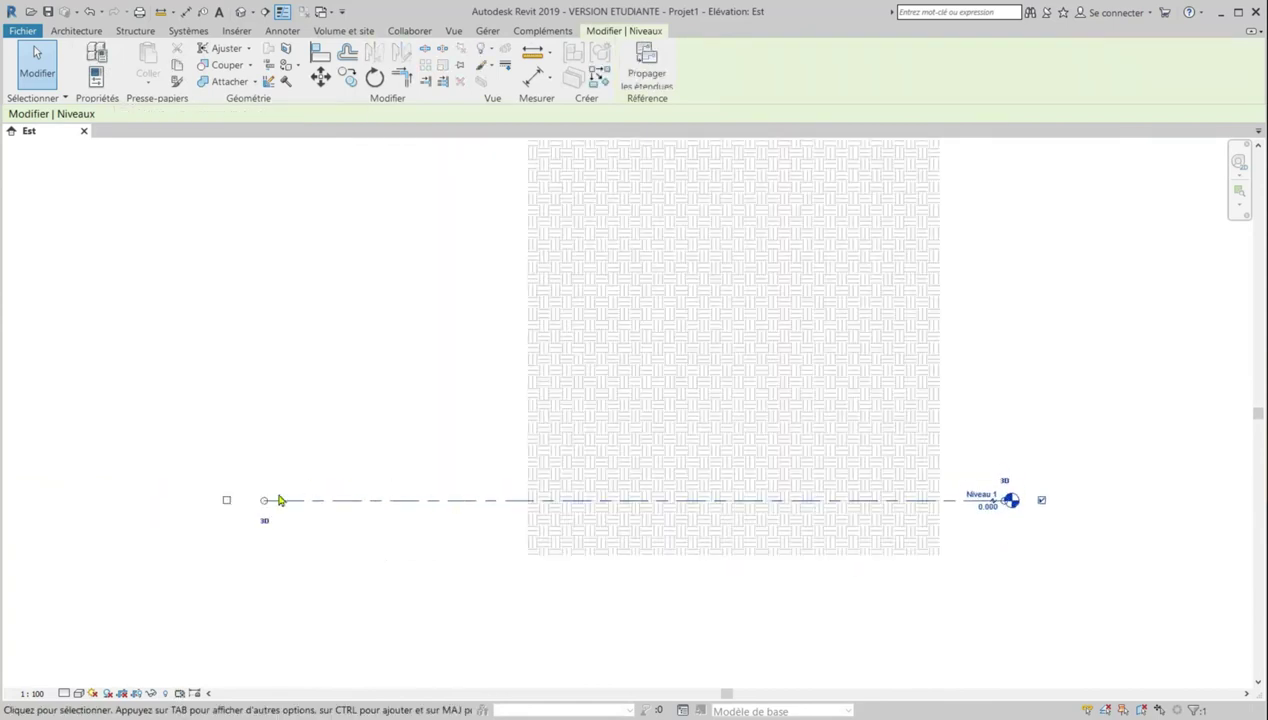
{"action": "left_click_drag", "start_coordinate": [266, 503], "coordinate": [472, 500]}
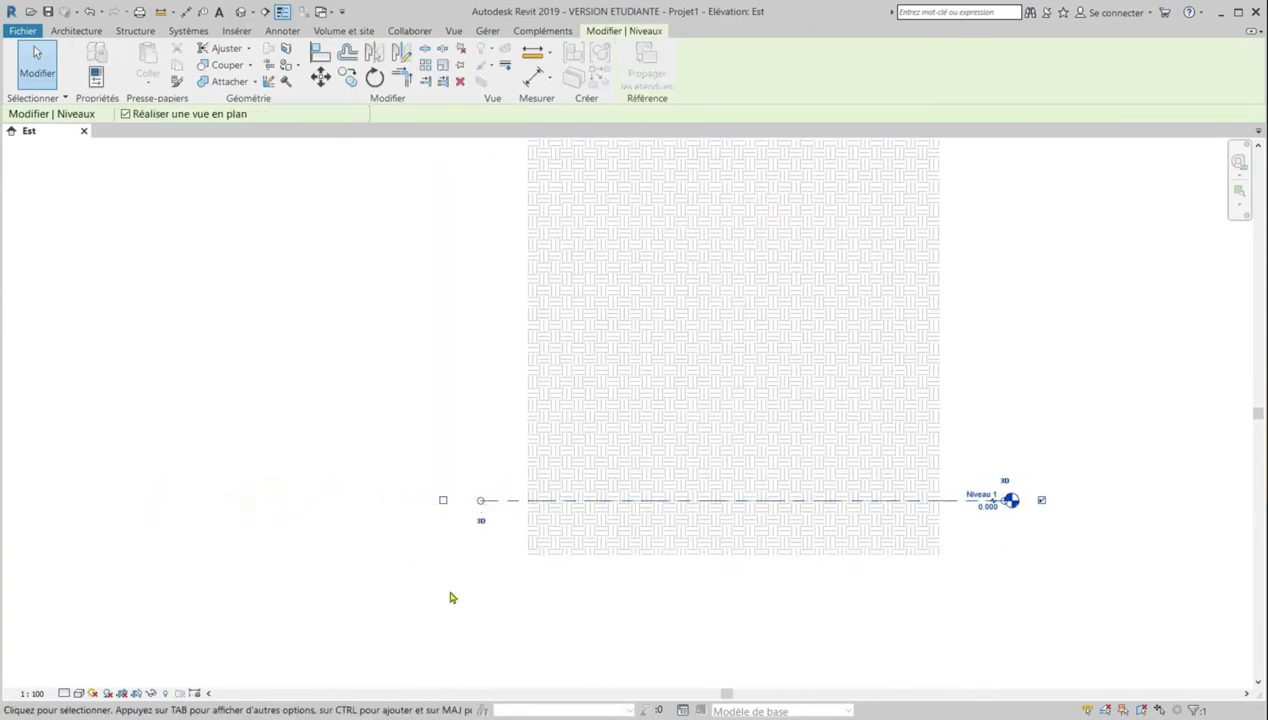
{"action": "scroll", "coordinate": [450, 594], "scroll_direction": "down", "scroll_amount": 1}
{"action": "scroll", "coordinate": [450, 594], "scroll_direction": "down", "scroll_amount": 4}
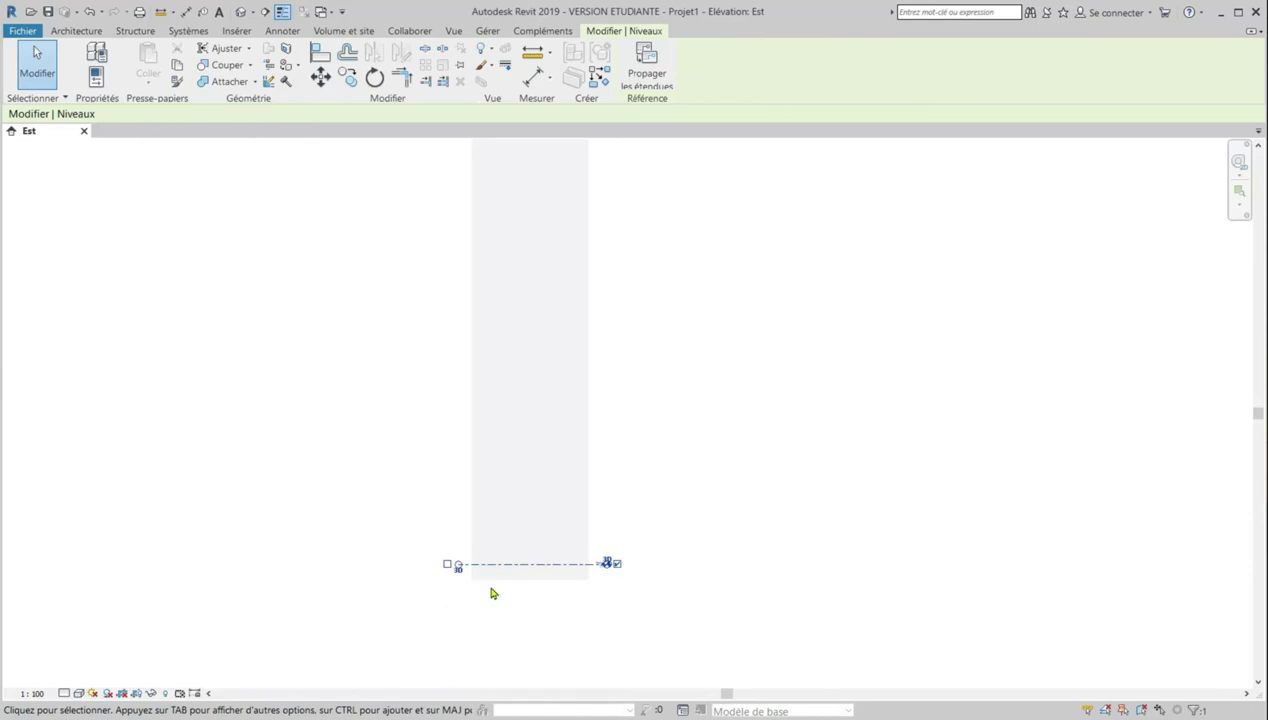
{"action": "left_click", "coordinate": [631, 399]}
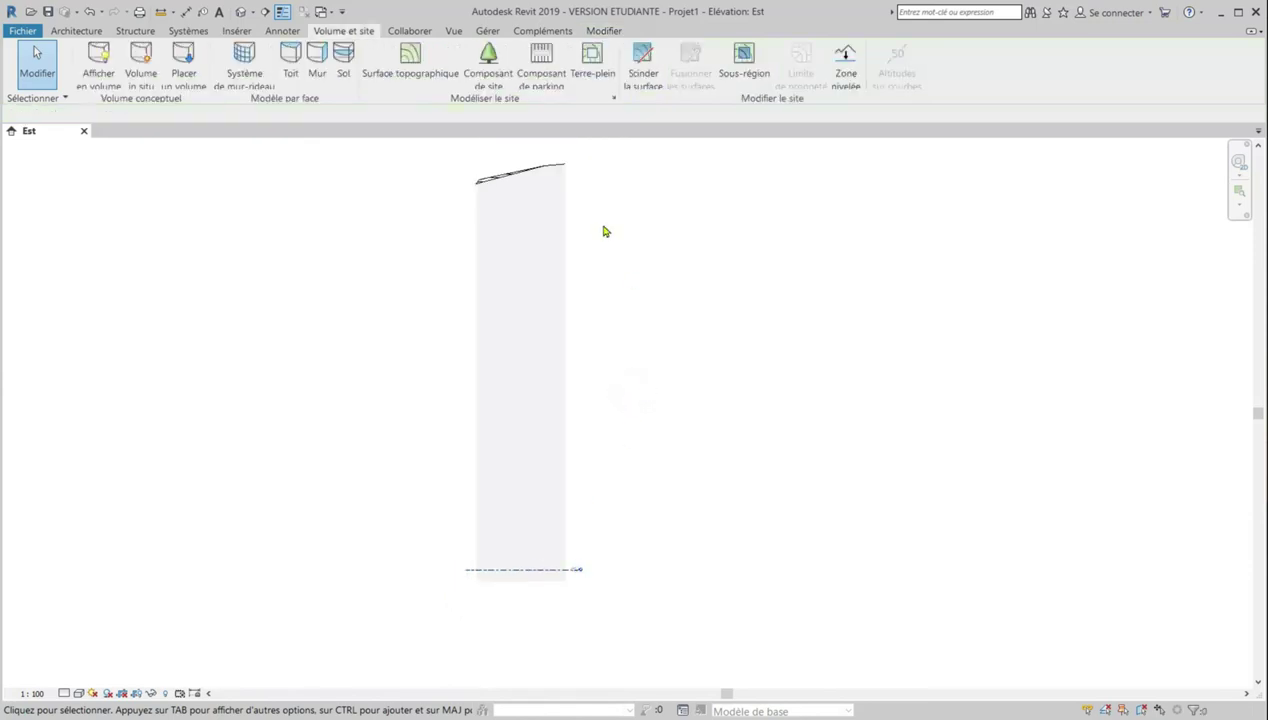
Examine the terrain's position relative to the Niveau 1 level in the Est elevation
{"action": "left_click", "coordinate": [502, 175]}
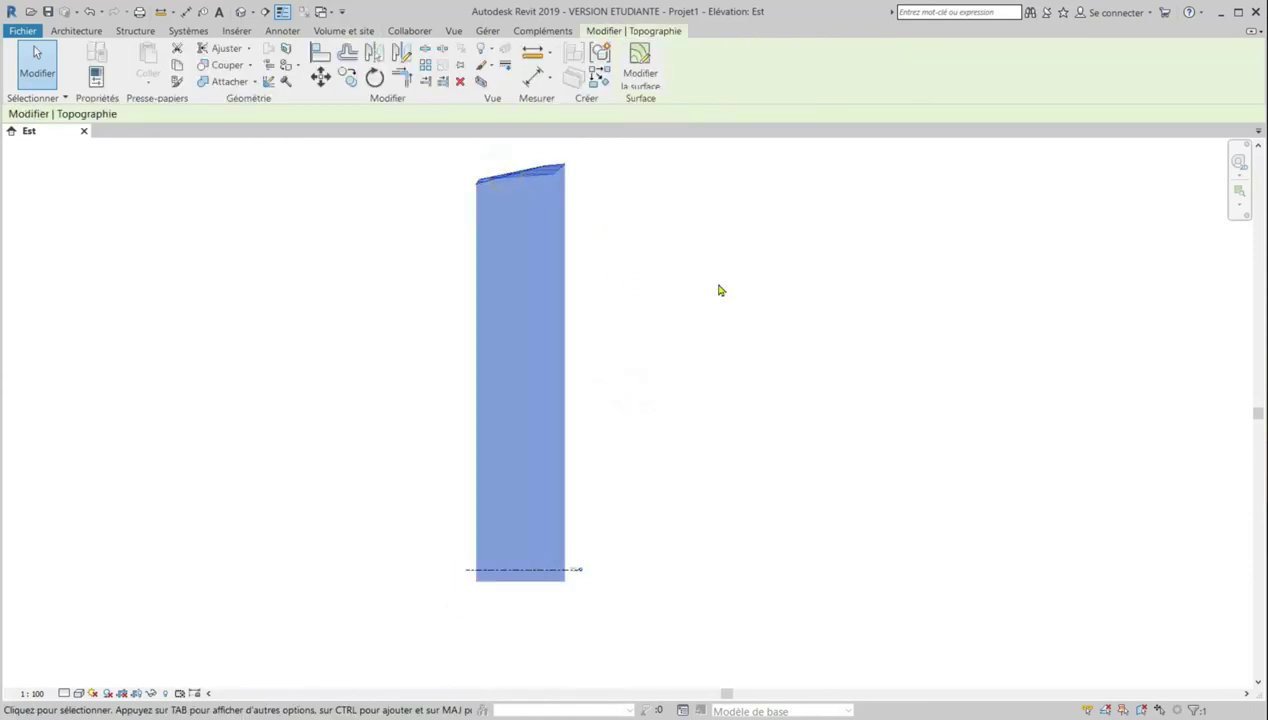
{"action": "left_click", "coordinate": [657, 310]}
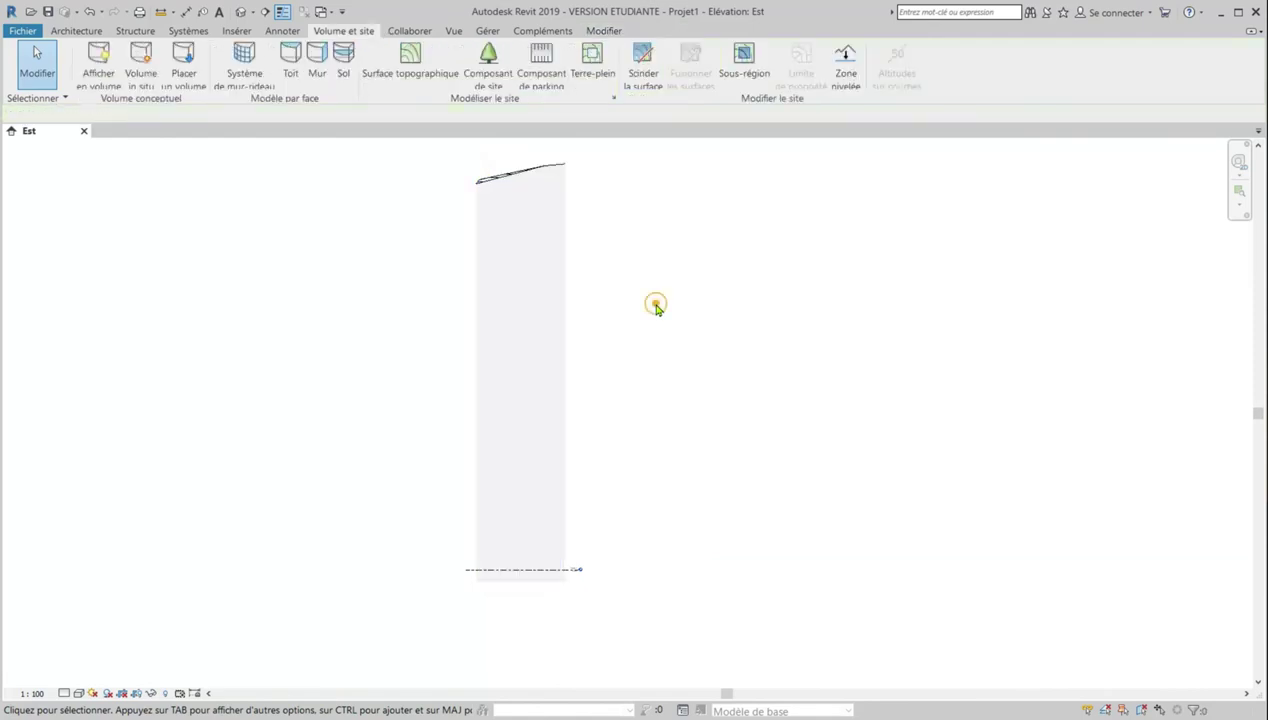
{"action": "left_click", "coordinate": [459, 567]}
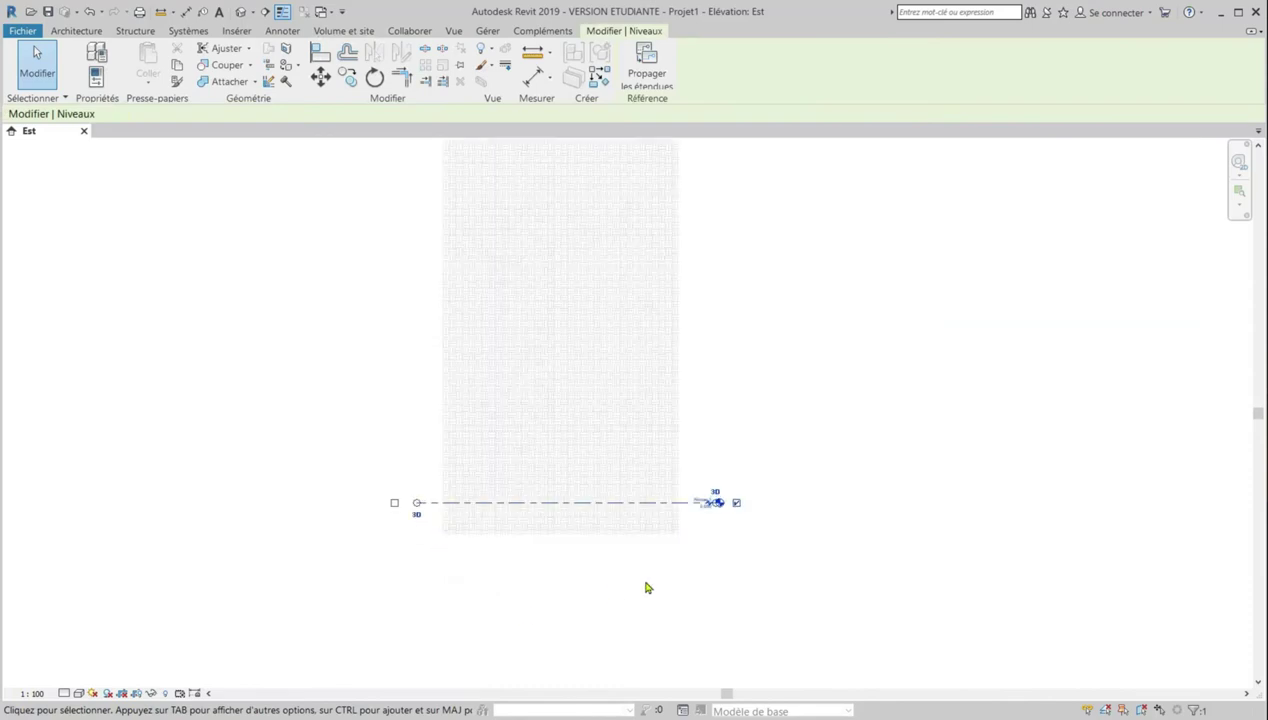
{"action": "scroll", "coordinate": [620, 590], "scroll_direction": "up", "scroll_amount": 3}
{"action": "scroll", "coordinate": [647, 587], "scroll_direction": "down", "scroll_amount": 5}
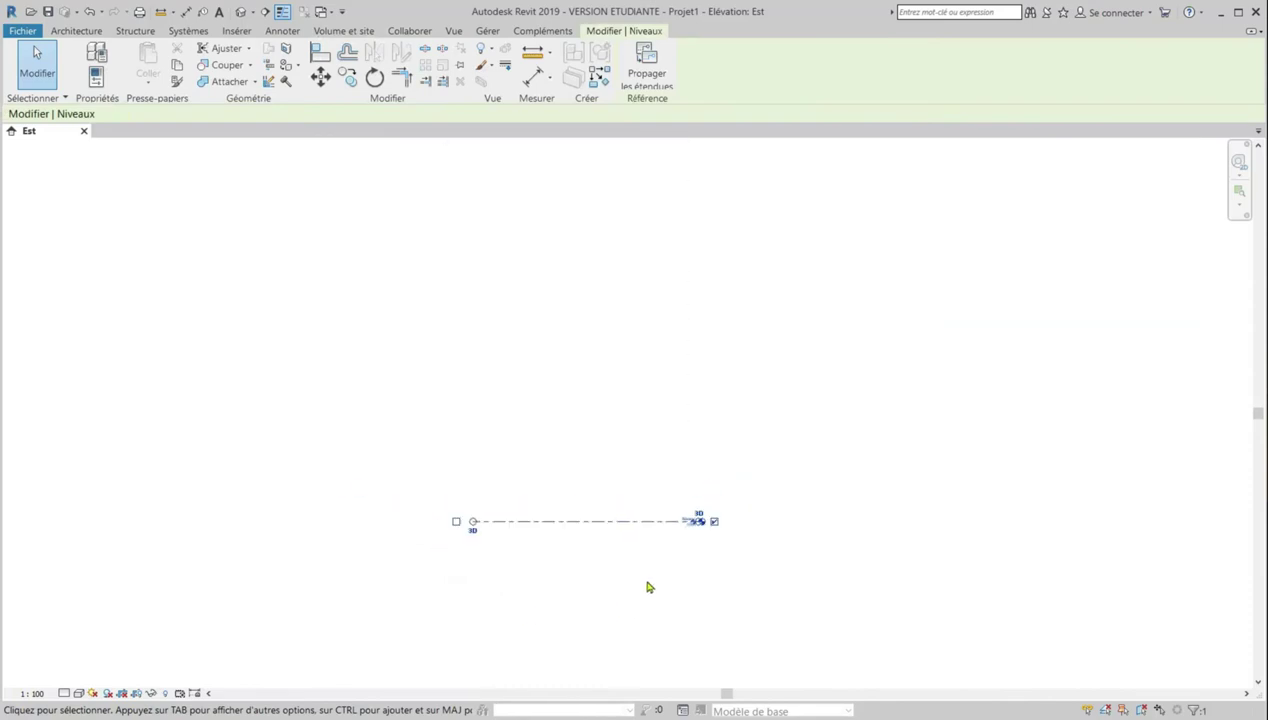
{"action": "scroll", "coordinate": [647, 587], "scroll_direction": "down", "scroll_amount": 2}
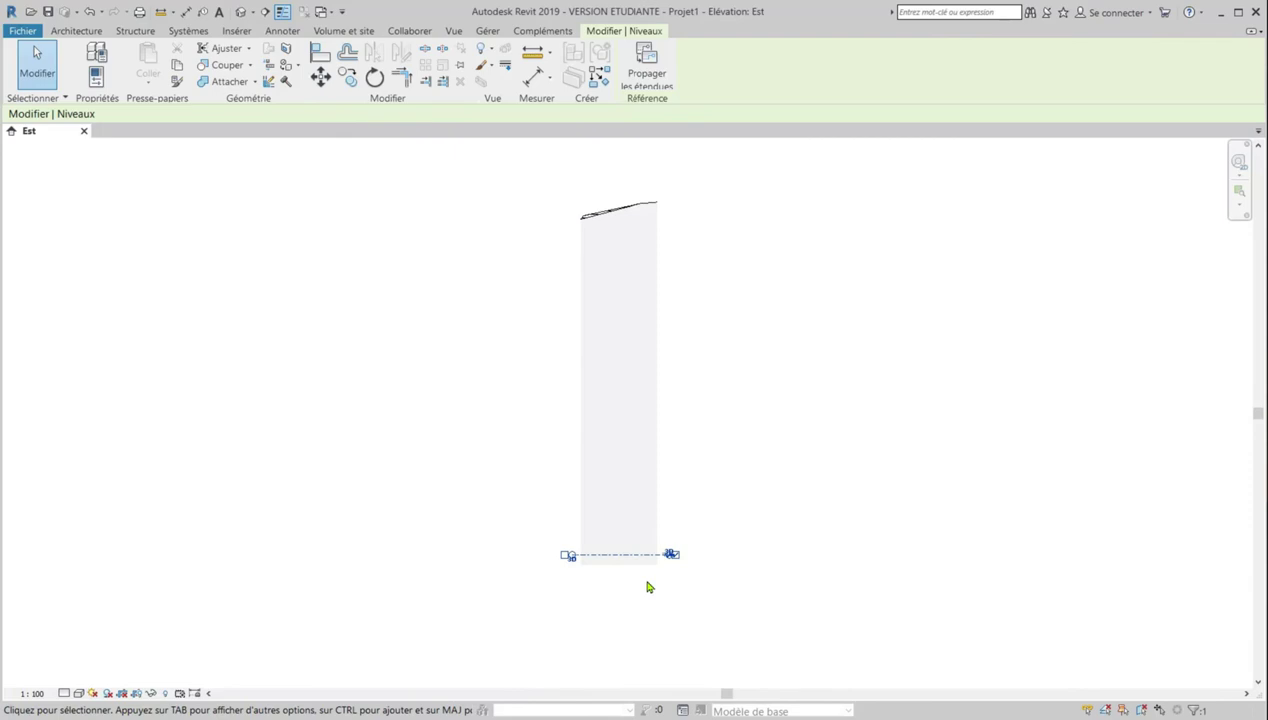
{"action": "left_click", "coordinate": [722, 263]}
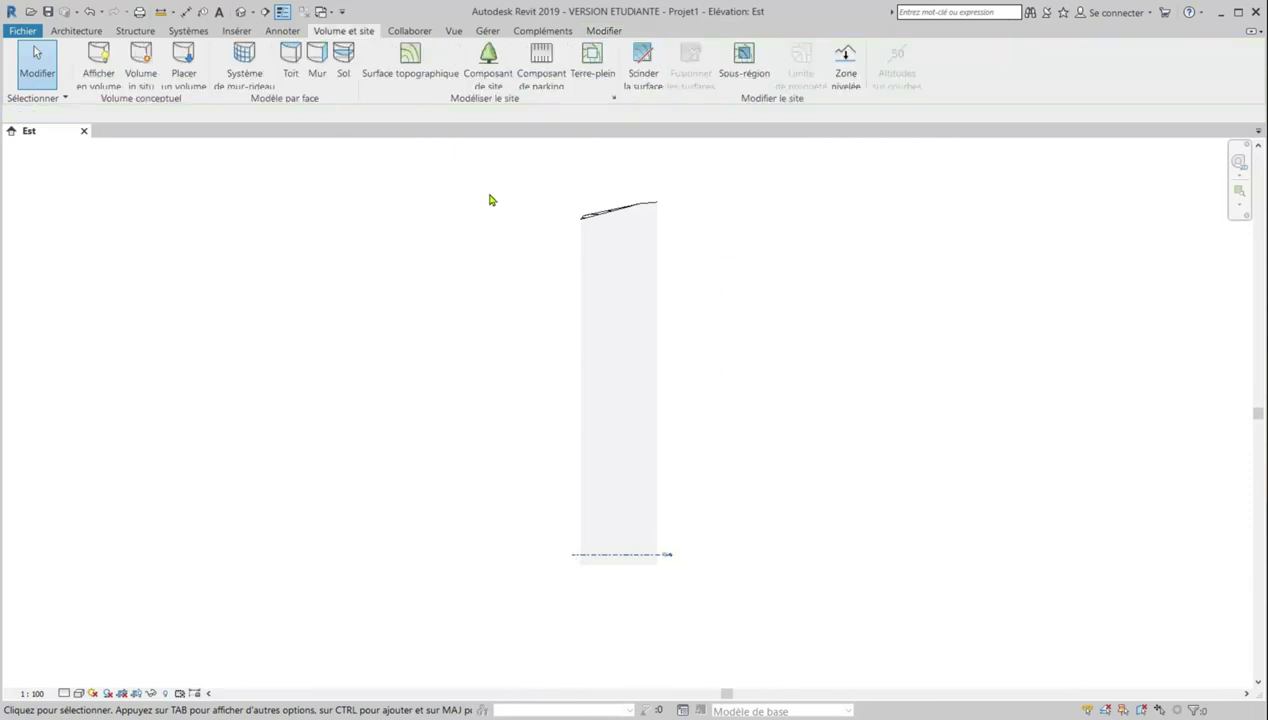
Draw a new level with a plan view directly over Niveau 1, spanning the terrain and extending past the Niveau 1 level head
{"action": "left_click", "coordinate": [76, 31]}
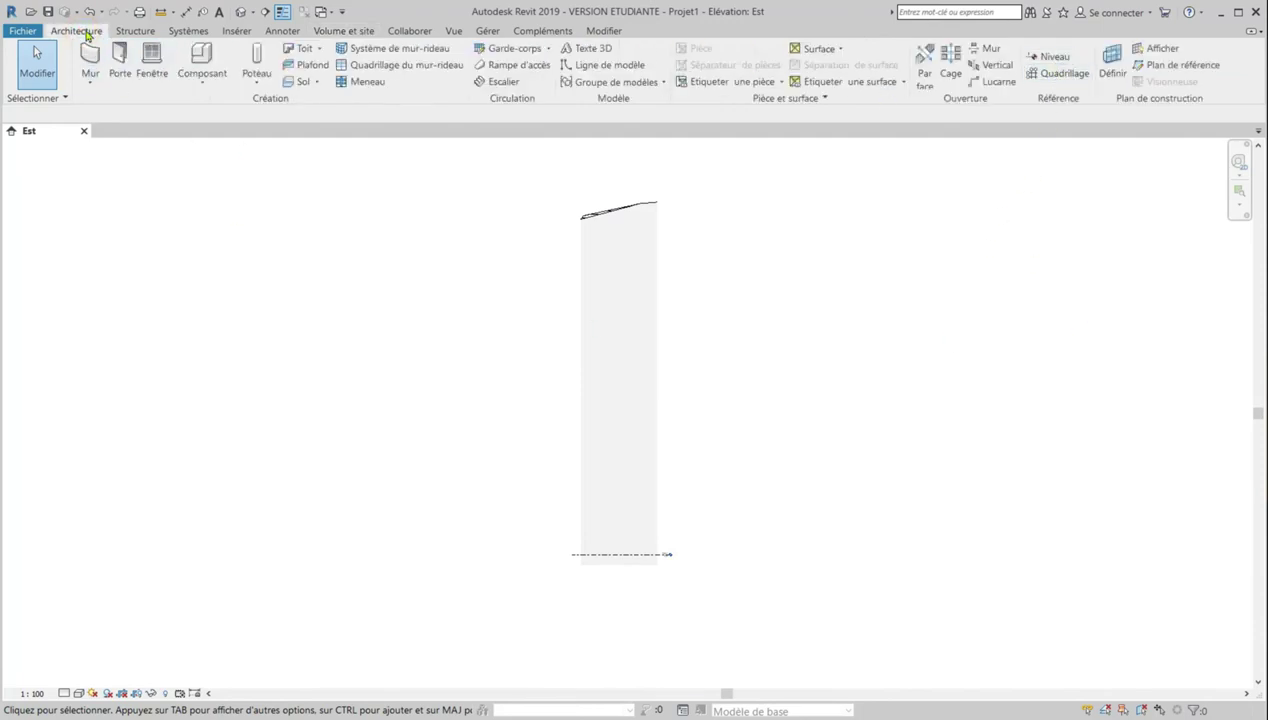
{"action": "left_click", "coordinate": [1052, 60]}
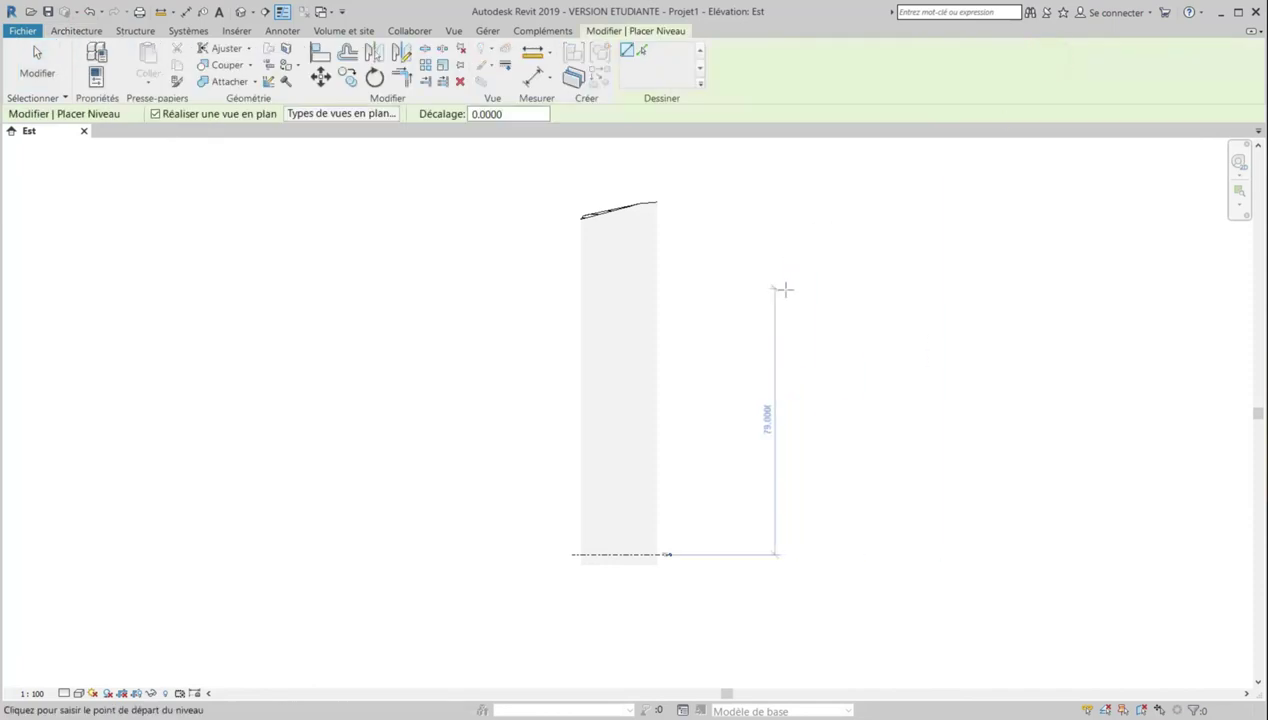
{"action": "scroll", "coordinate": [633, 579], "scroll_direction": "up", "scroll_amount": 4}
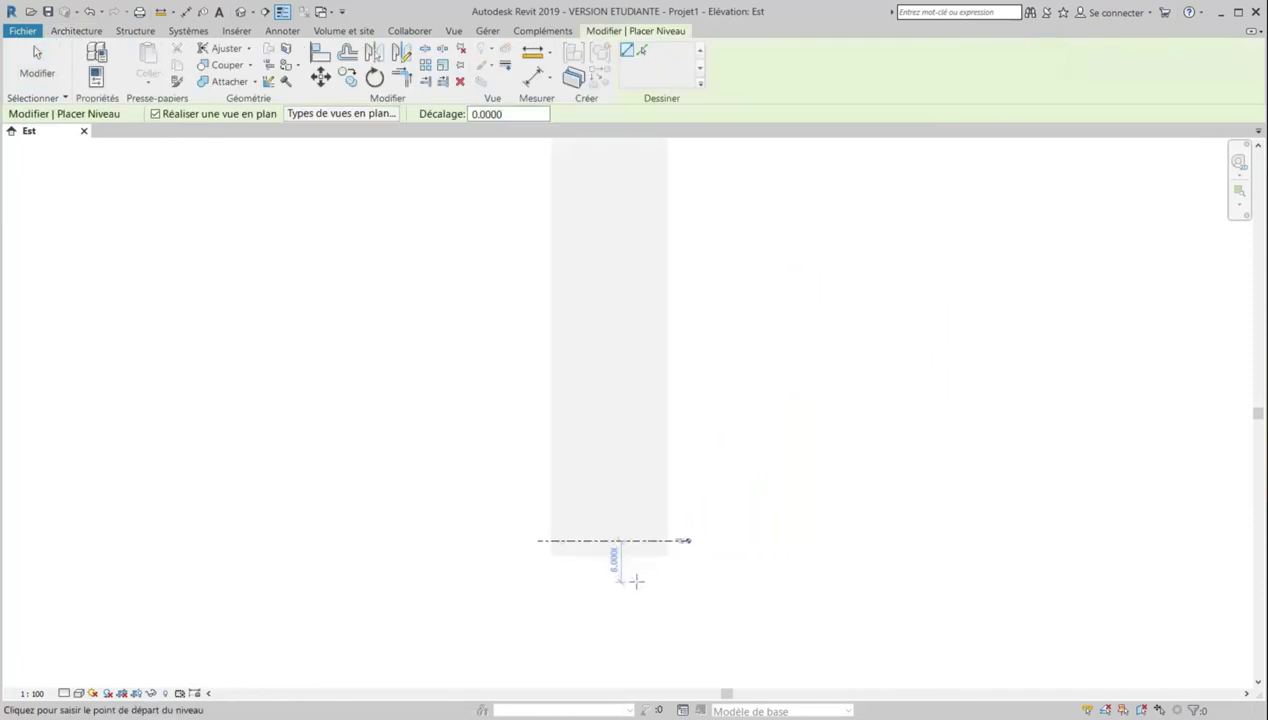
{"action": "left_click", "coordinate": [487, 519]}
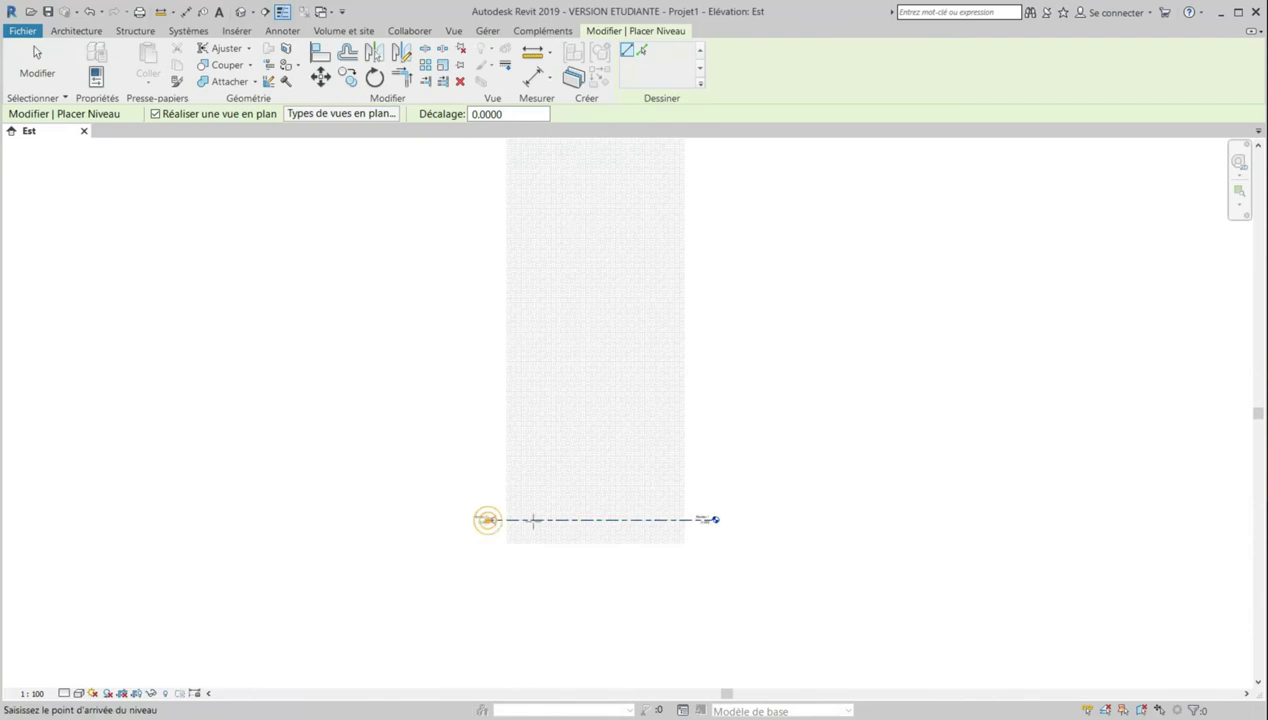
{"action": "left_click", "coordinate": [777, 519]}
{"action": "scroll", "coordinate": [766, 517], "scroll_direction": "up", "scroll_amount": 5}
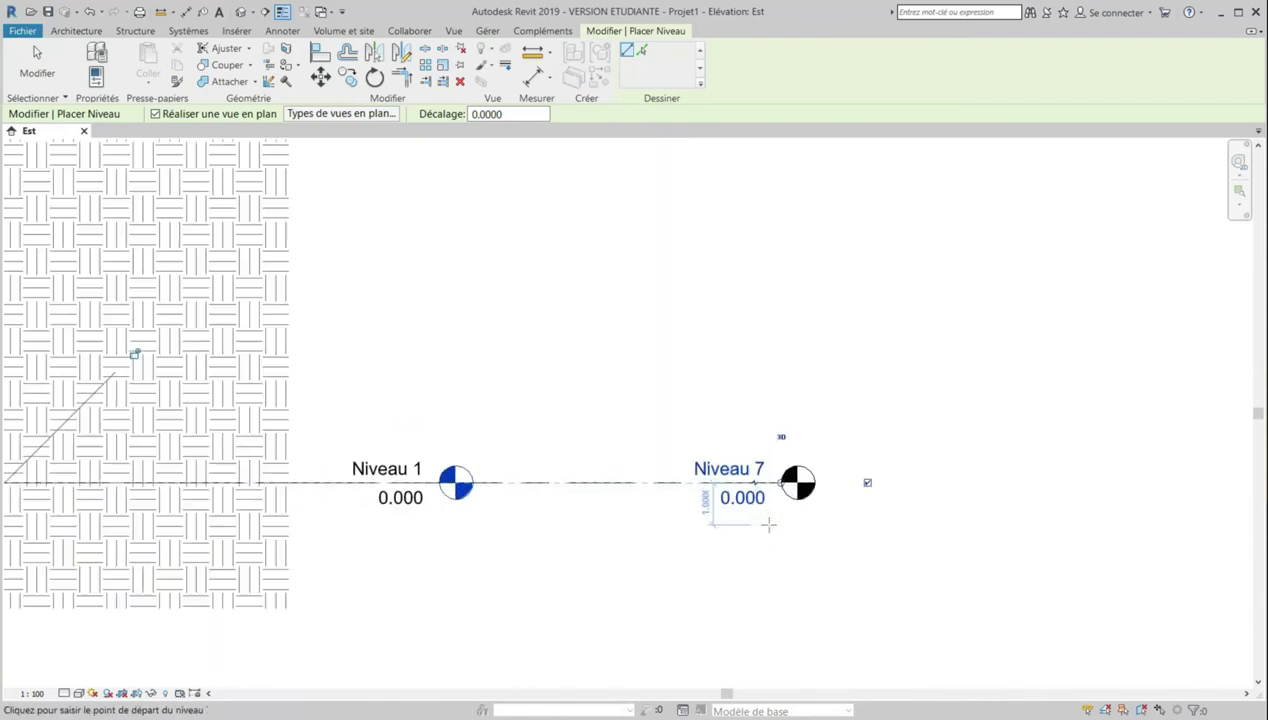
{"action": "key", "text": "Escape"}
Rename the new level as NGF and rename its corresponding views too
{"action": "double_click", "coordinate": [722, 470]}
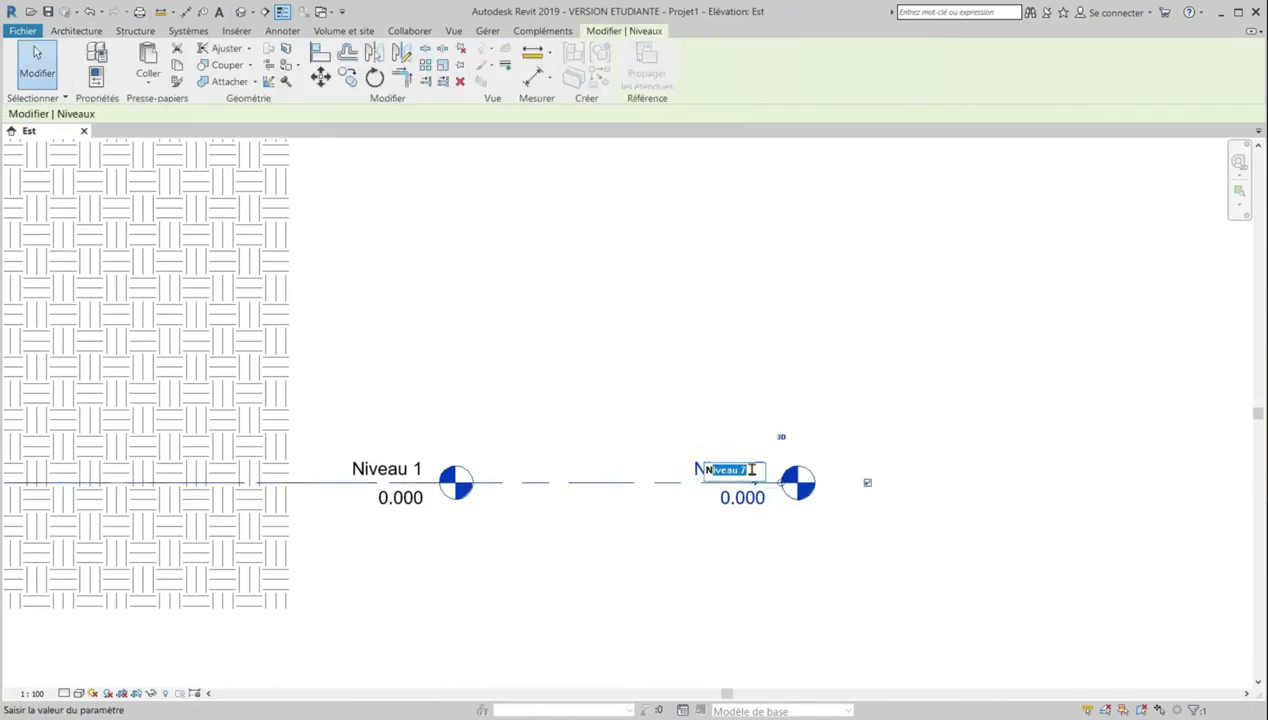
{"action": "type", "text": "NGF"}
{"action": "left_click", "coordinate": [878, 379]}
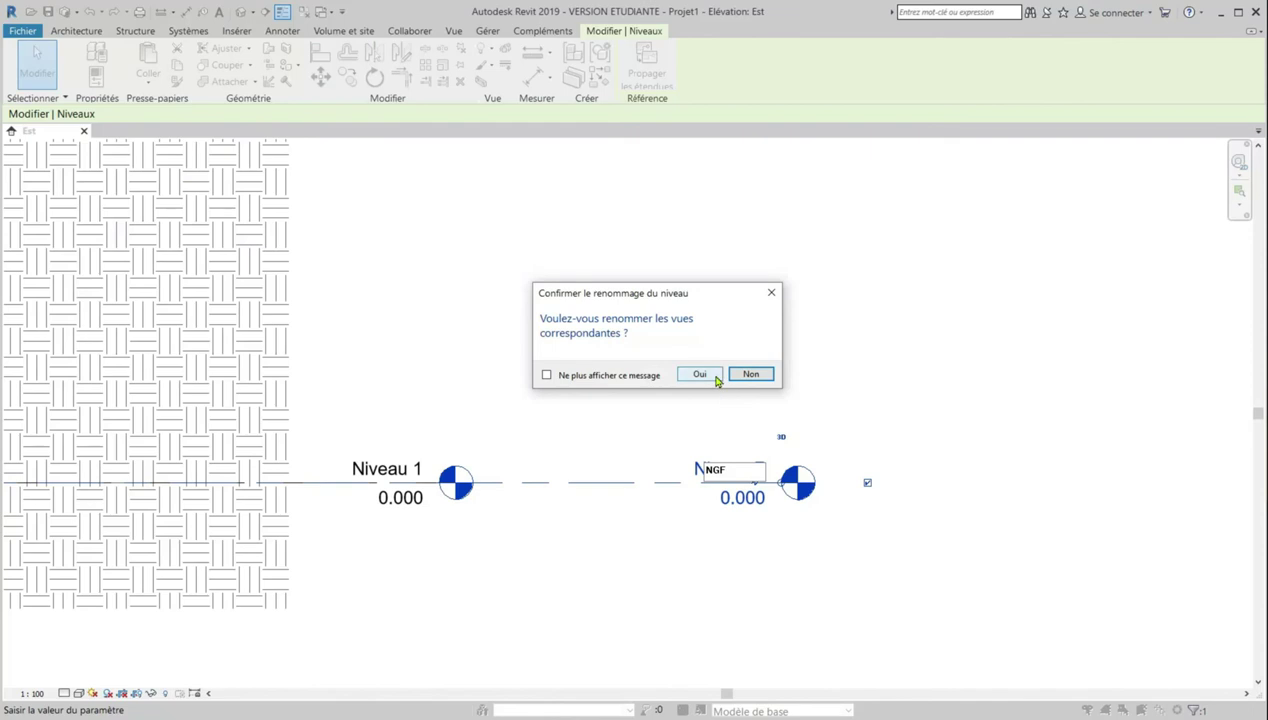
{"action": "left_click", "coordinate": [700, 374]}
{"action": "left_click", "coordinate": [897, 447]}
Move the topographic surface and the NGF level together vertically down about 101 m, so that Niveau 1 crosses the top of the terrain
{"action": "scroll", "coordinate": [919, 502], "scroll_direction": "down", "scroll_amount": 4}
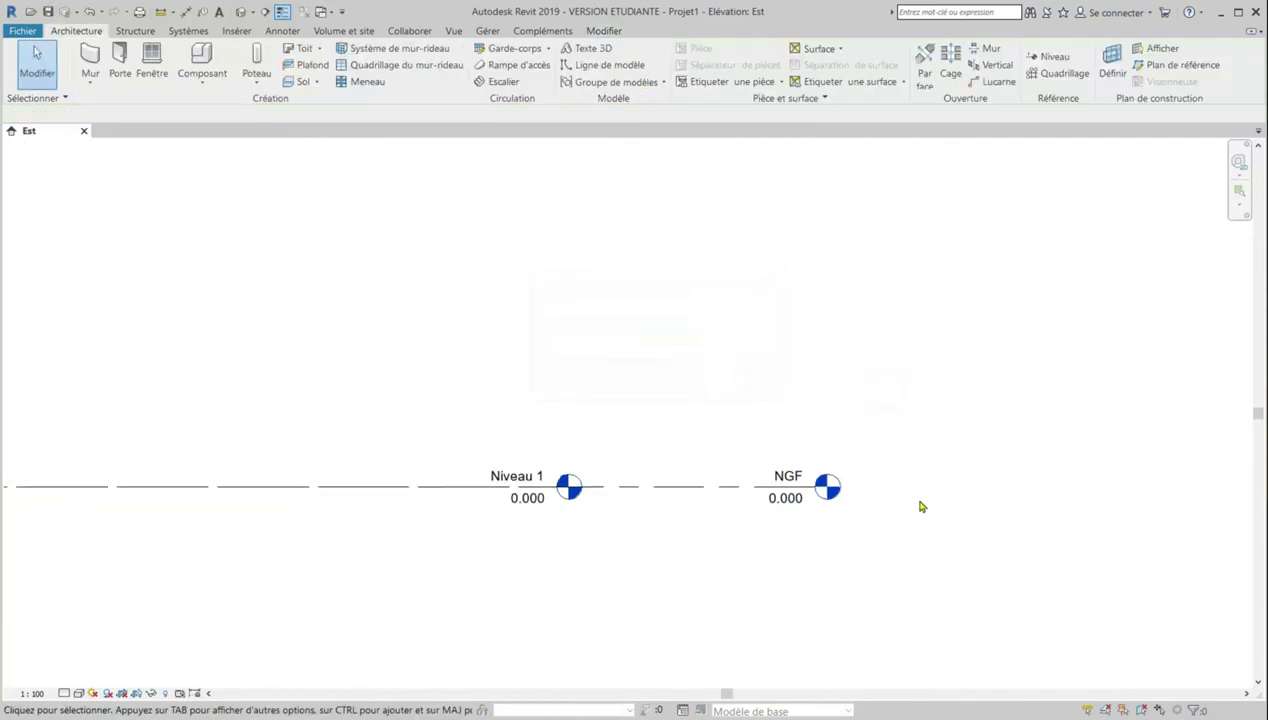
{"action": "scroll", "coordinate": [643, 620], "scroll_direction": "down", "scroll_amount": 5}
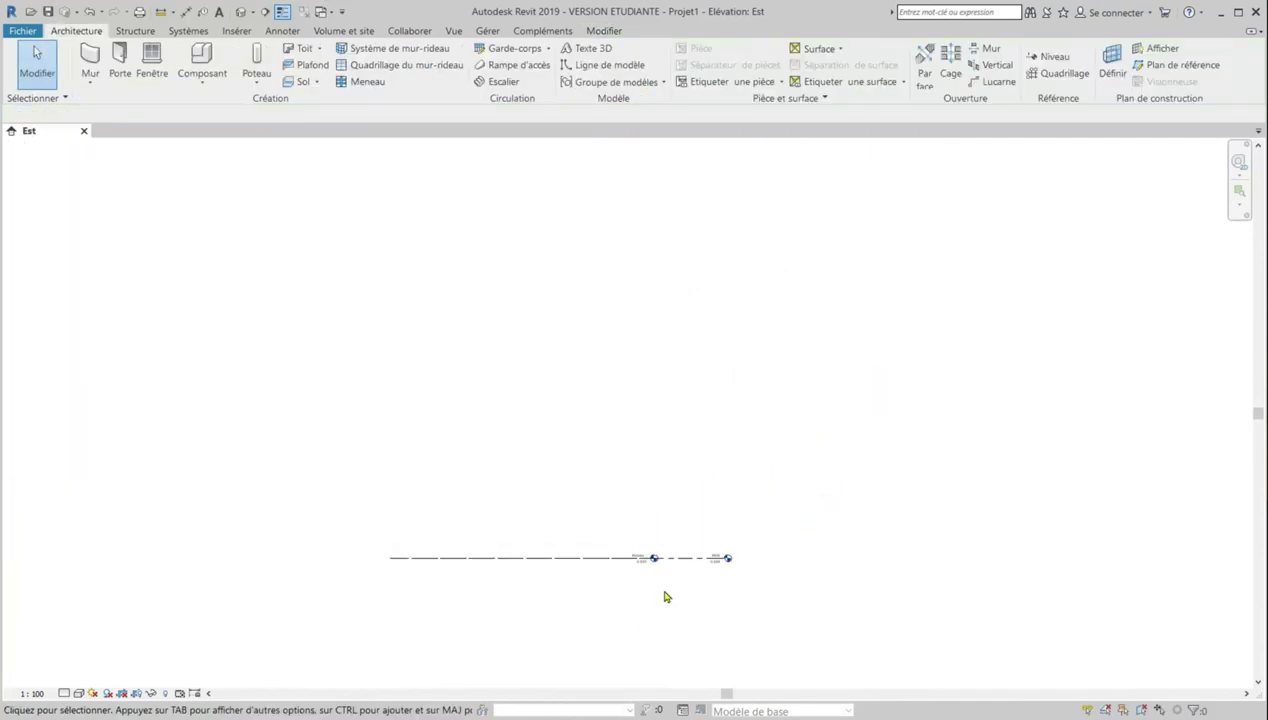
{"action": "scroll", "coordinate": [667, 597], "scroll_direction": "down", "scroll_amount": 3}
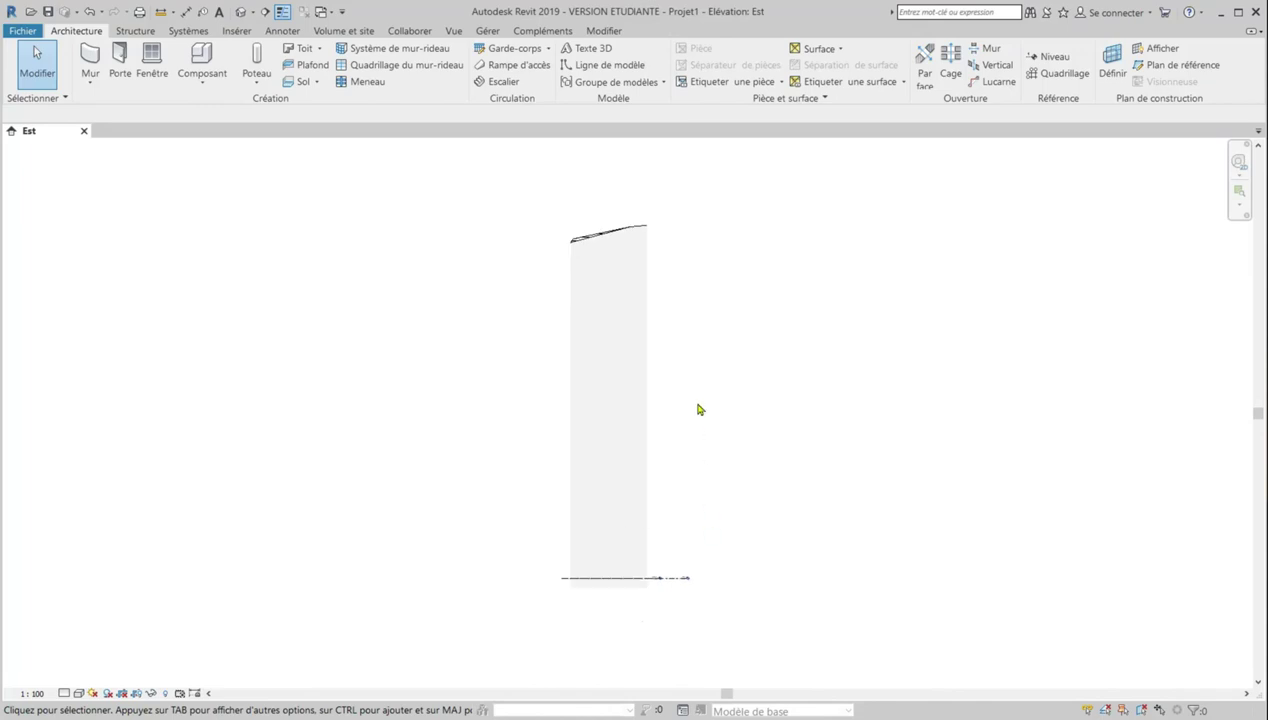
{"action": "left_click", "coordinate": [620, 236]}
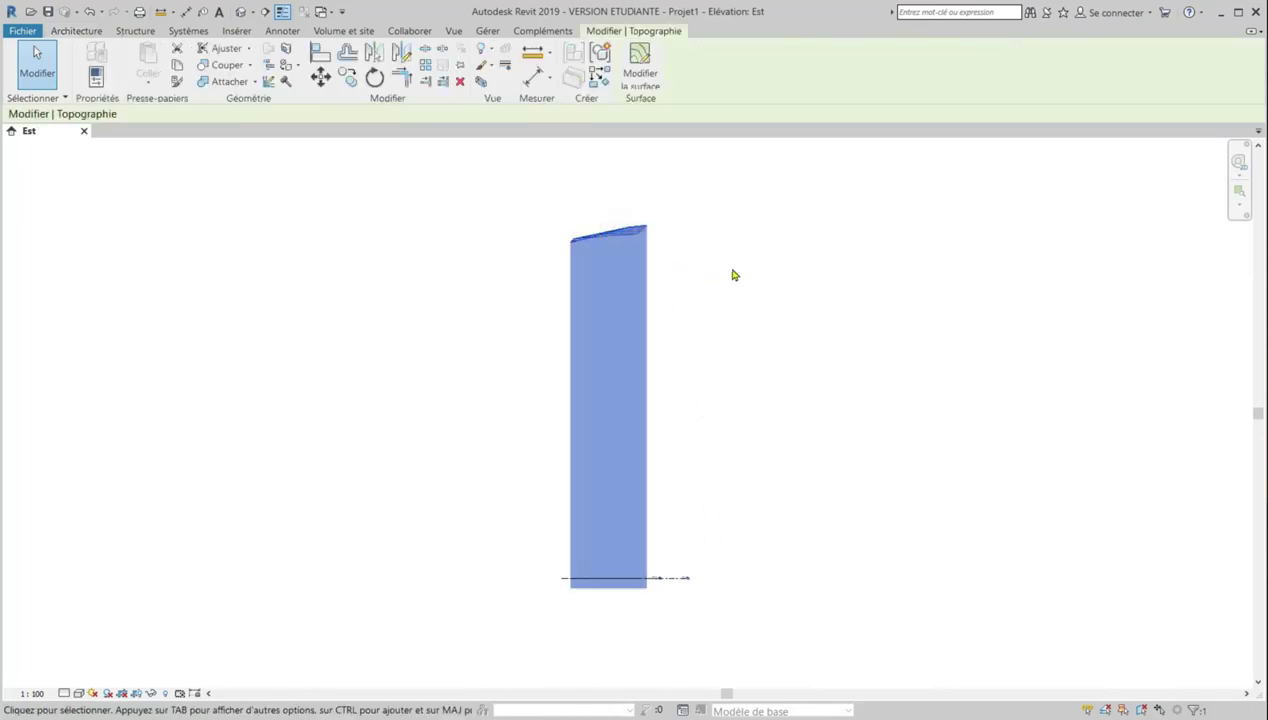
{"action": "scroll", "coordinate": [657, 354], "scroll_direction": "down", "scroll_amount": 1}
{"action": "scroll", "coordinate": [646, 496], "scroll_direction": "up", "scroll_amount": 1}
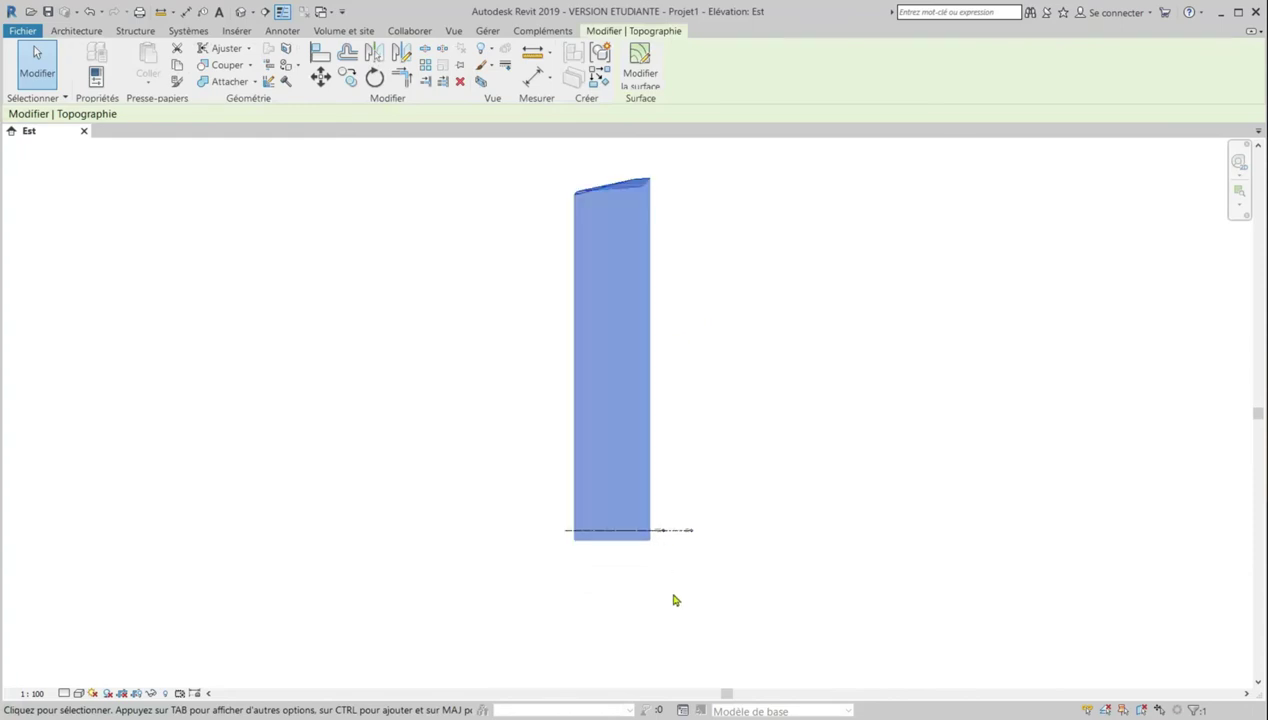
{"action": "scroll", "coordinate": [677, 549], "scroll_direction": "up", "scroll_amount": 6}
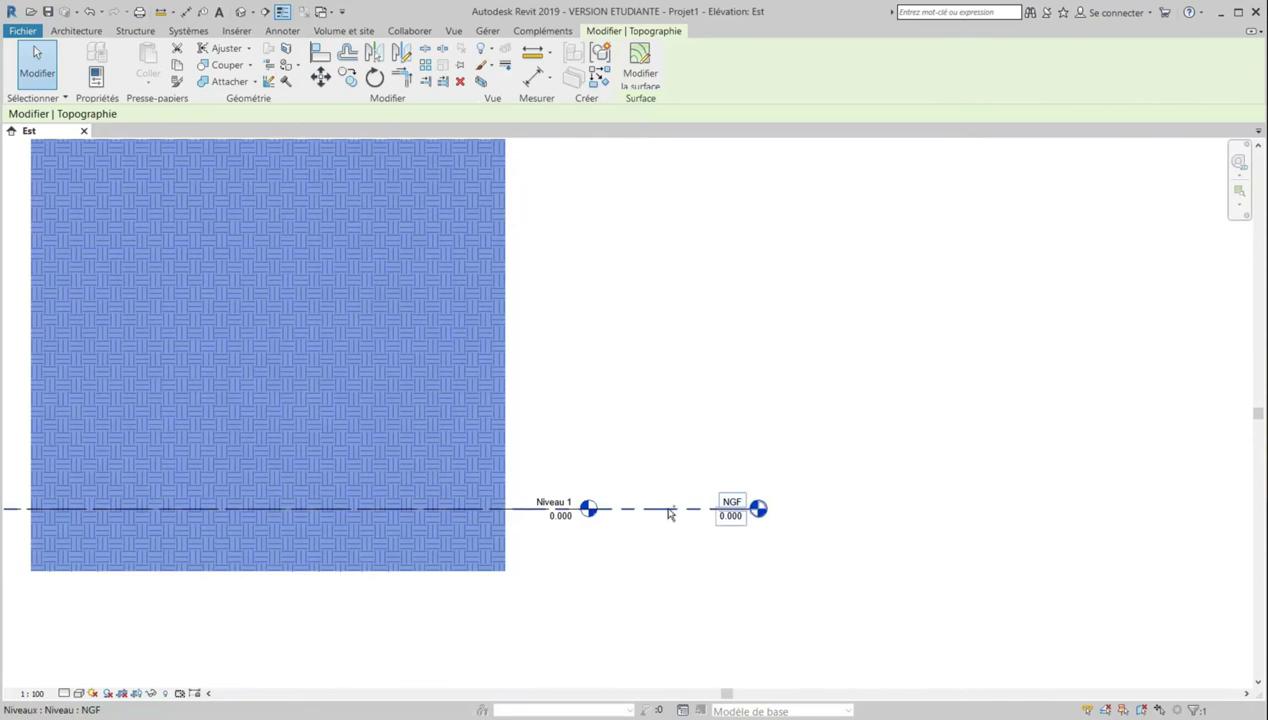
{"action": "left_click", "coordinate": [670, 512], "text": "ctrl"}
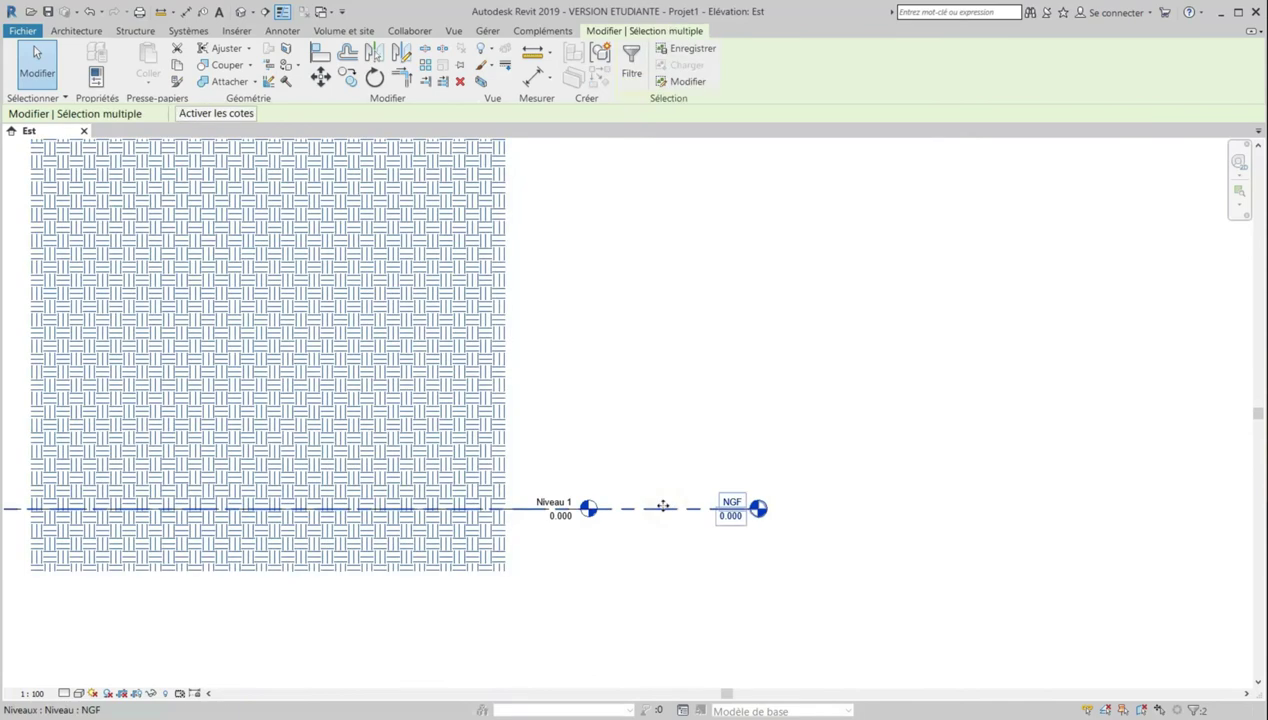
{"action": "scroll", "coordinate": [645, 569], "scroll_direction": "down", "scroll_amount": 5}
{"action": "scroll", "coordinate": [645, 569], "scroll_direction": "down", "scroll_amount": 5}
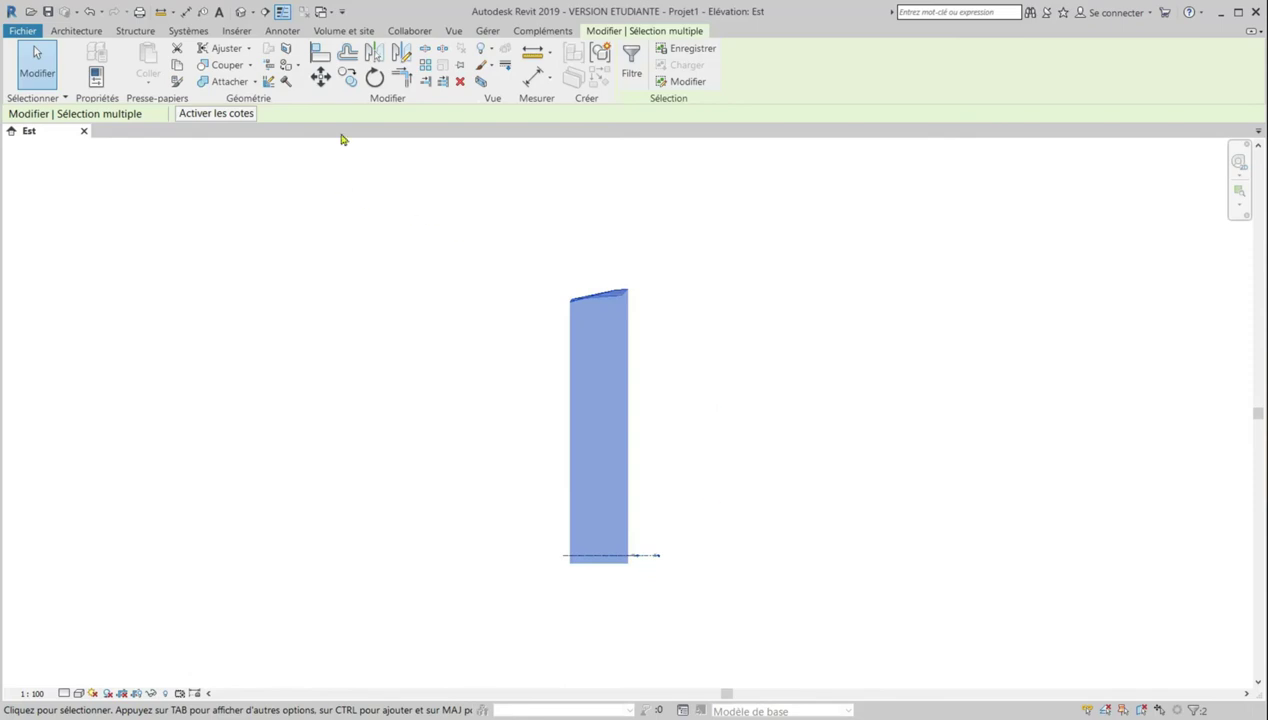
{"action": "left_click", "coordinate": [321, 79]}
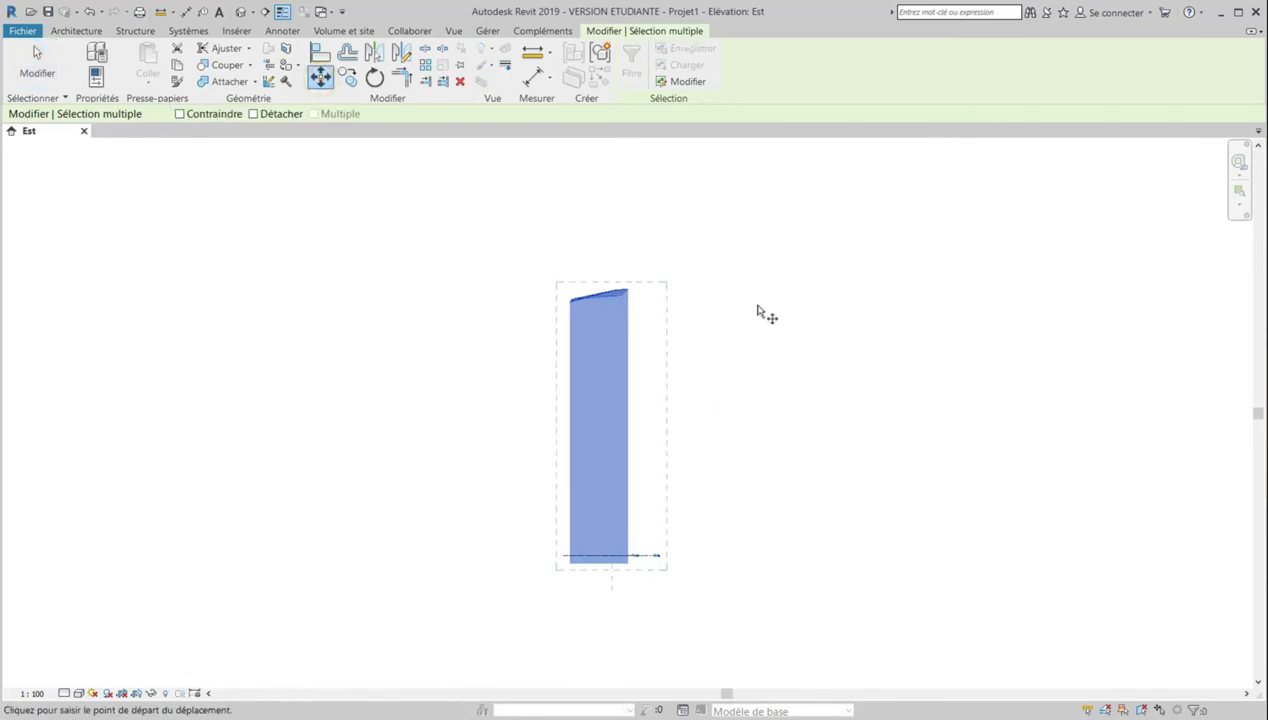
{"action": "left_click", "coordinate": [768, 248]}
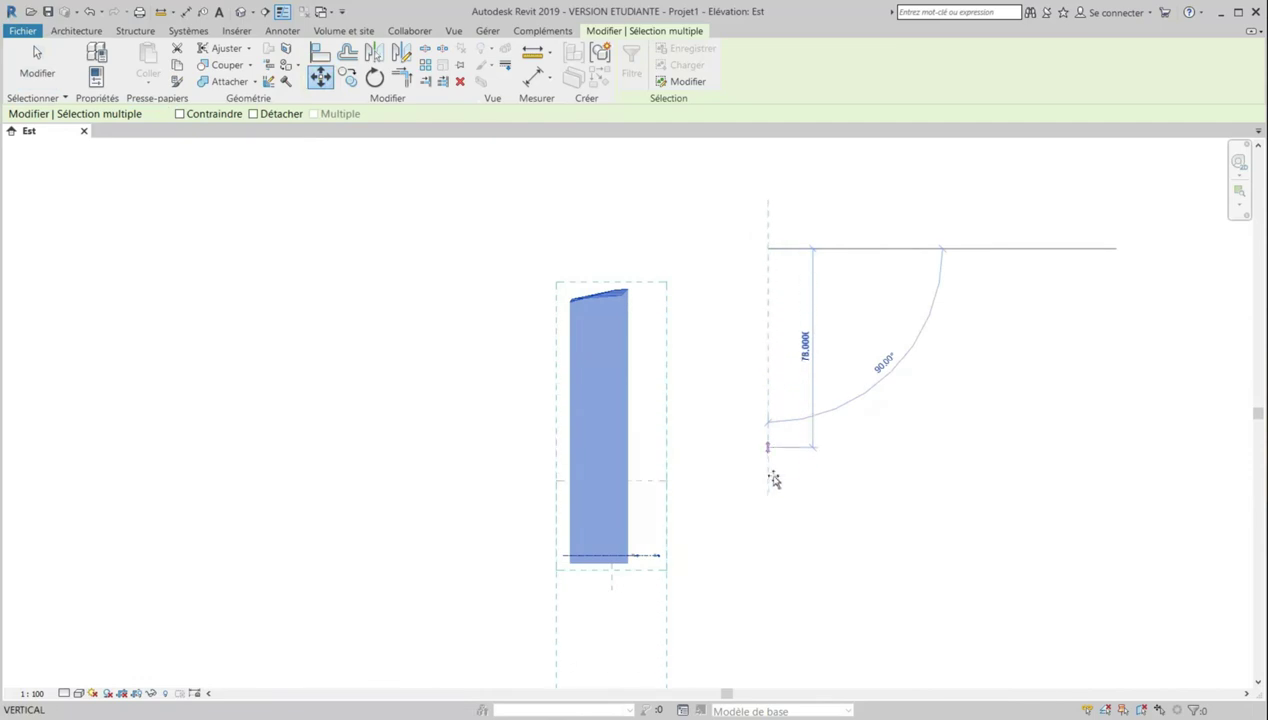
{"action": "scroll", "coordinate": [770, 552], "scroll_direction": "up", "scroll_amount": 1}
{"action": "scroll", "coordinate": [767, 588], "scroll_direction": "up", "scroll_amount": 1}
{"action": "scroll", "coordinate": [767, 588], "scroll_direction": "up", "scroll_amount": 1}
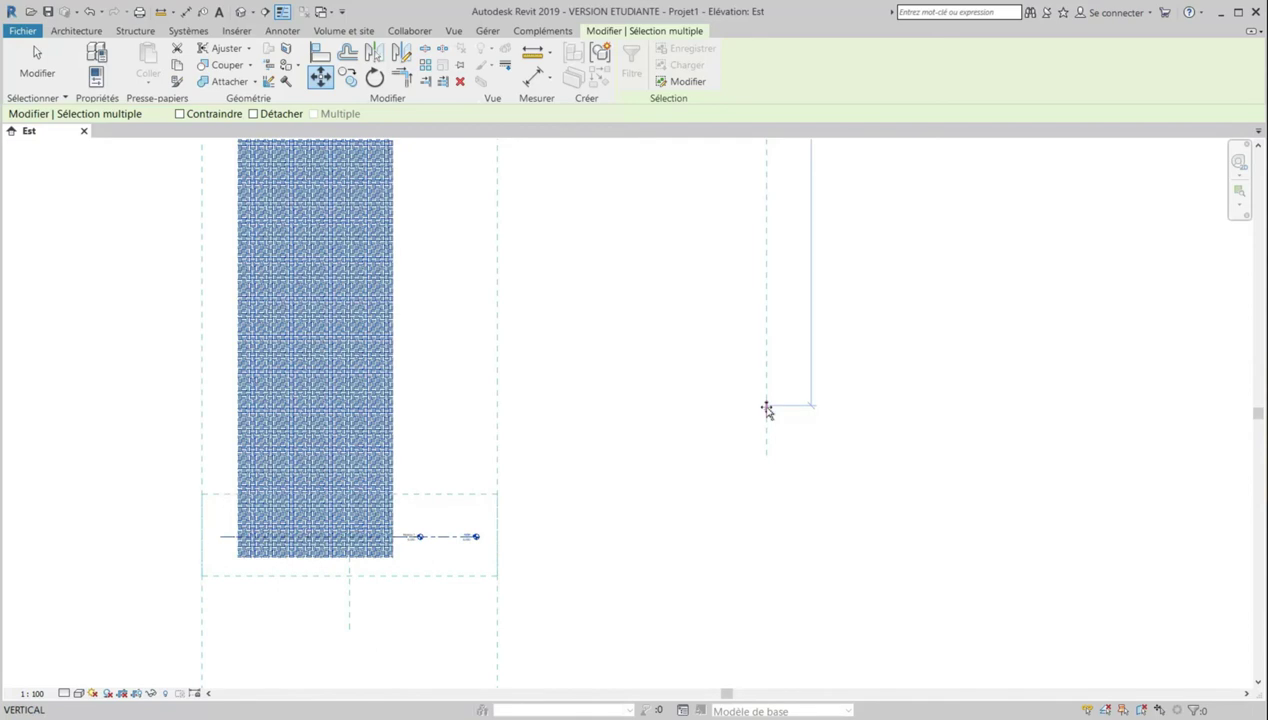
{"action": "left_click", "coordinate": [766, 408]}
{"action": "scroll", "coordinate": [661, 362], "scroll_direction": "down", "scroll_amount": 4}
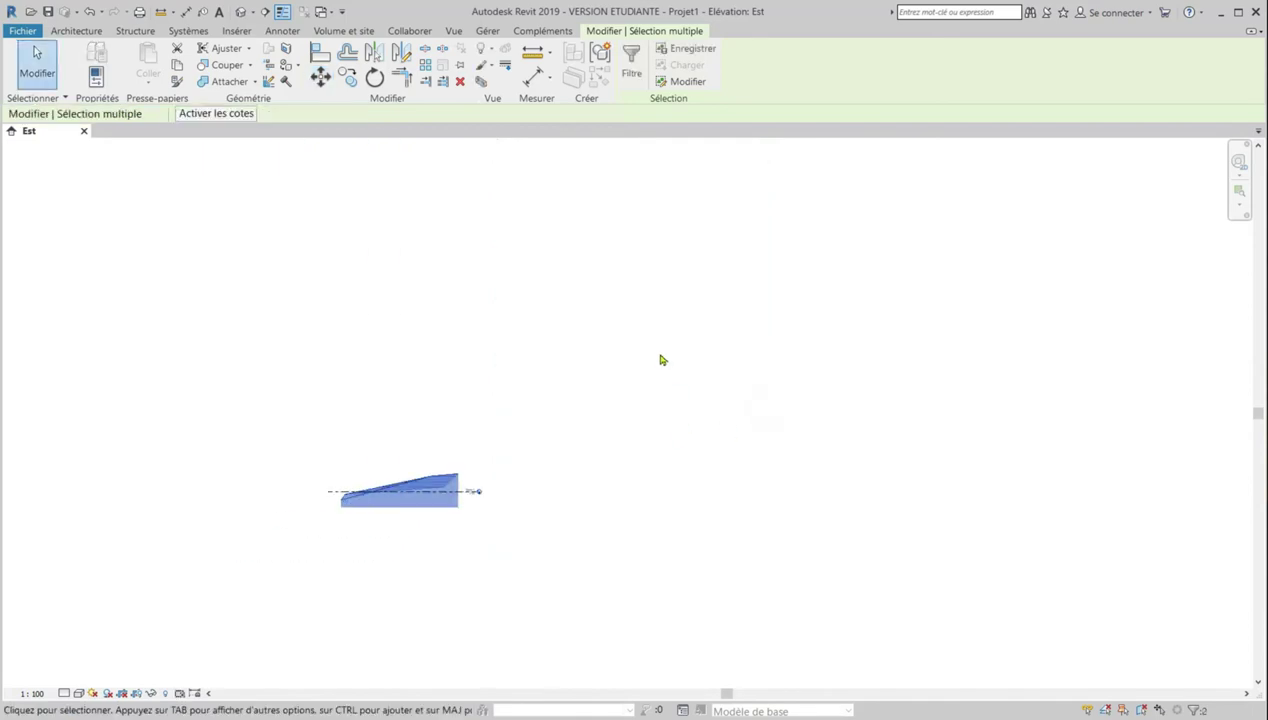
{"action": "left_click", "coordinate": [658, 466]}
Check the distance between the NGF and Niveau 1 levels and inspect where Niveau 1 cuts the terrain
{"action": "scroll", "coordinate": [589, 394], "scroll_direction": "up", "scroll_amount": 2}
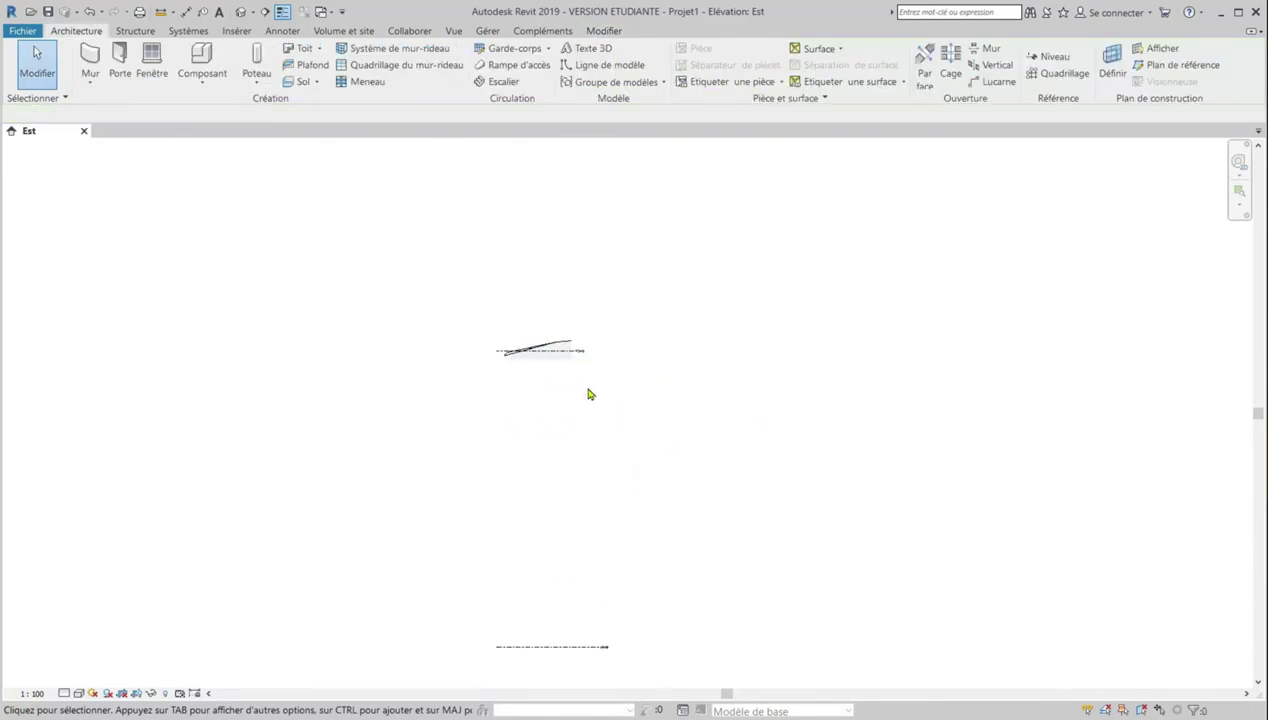
{"action": "middle_click_drag", "start_coordinate": [579, 509], "coordinate": [570, 467]}
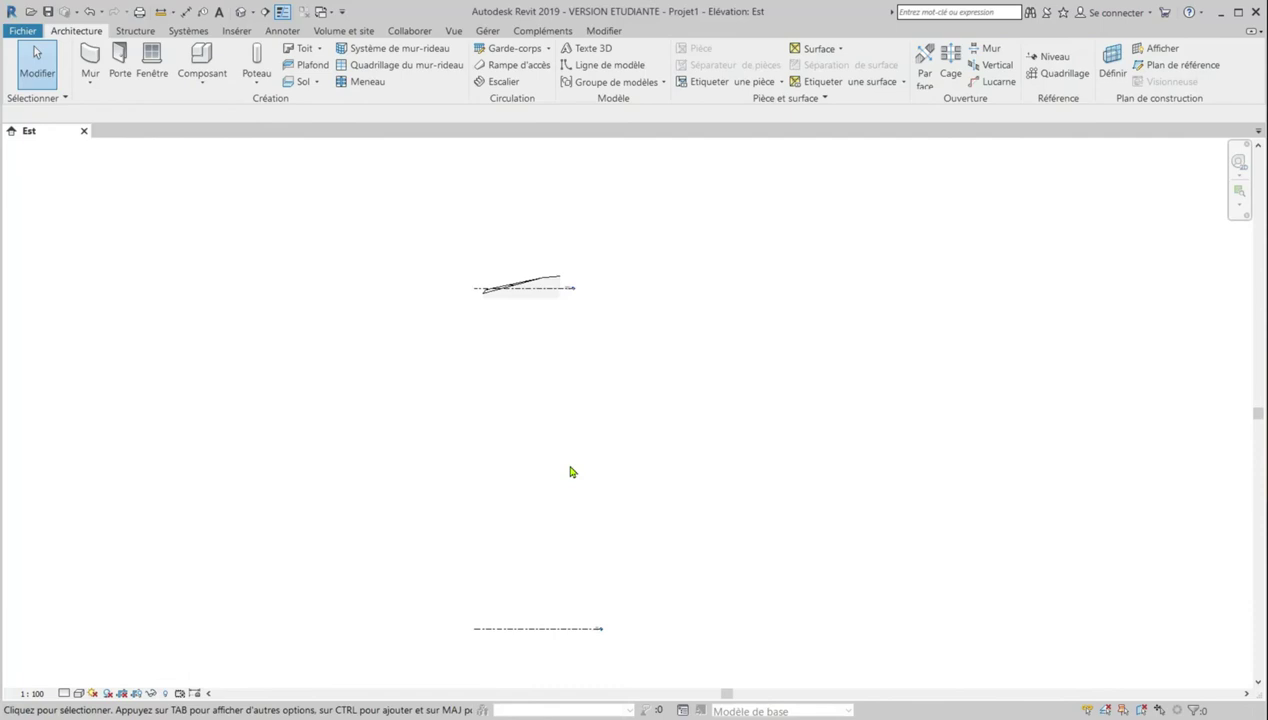
{"action": "left_click", "coordinate": [563, 630]}
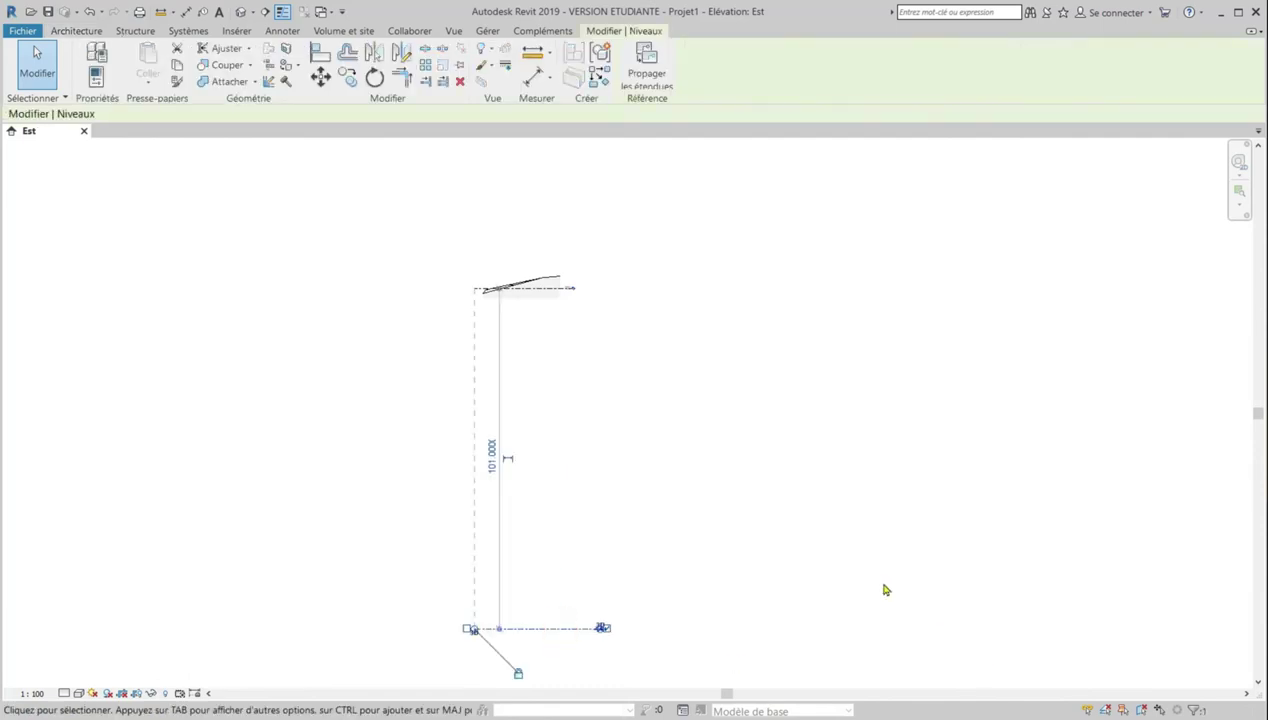
{"action": "key", "text": "Escape"}
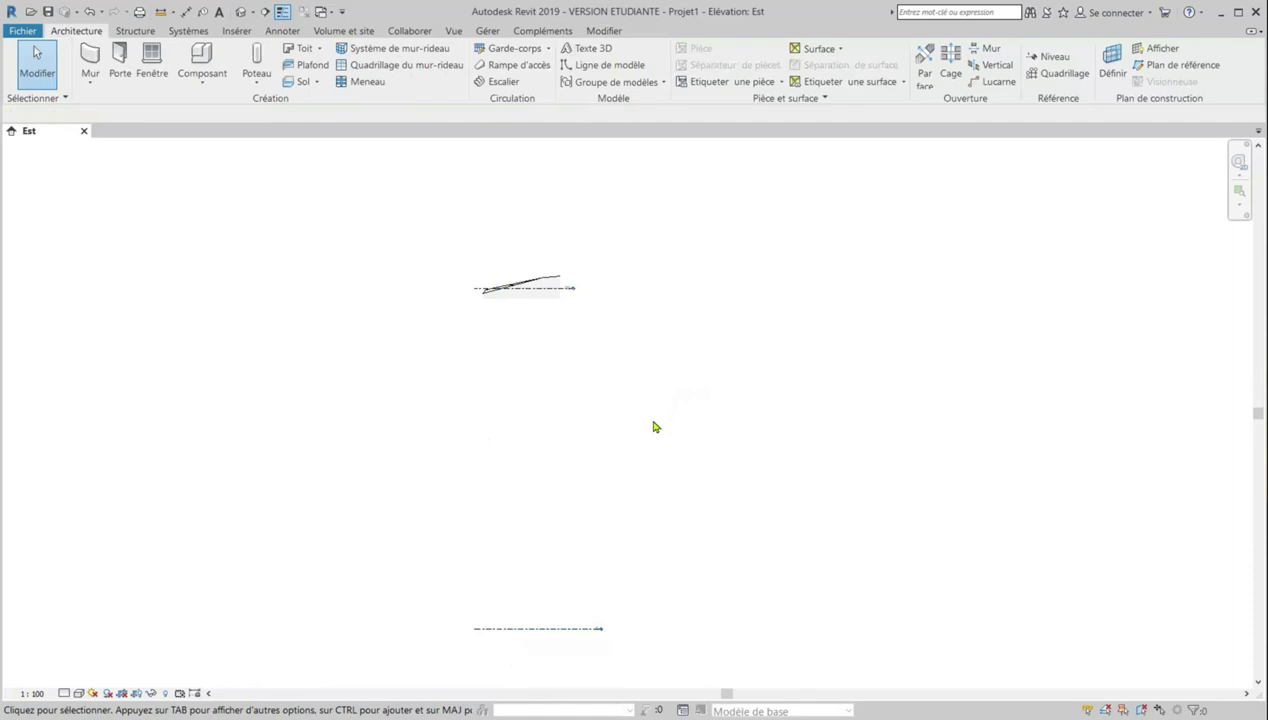
{"action": "scroll", "coordinate": [538, 291], "scroll_direction": "up", "scroll_amount": 5}
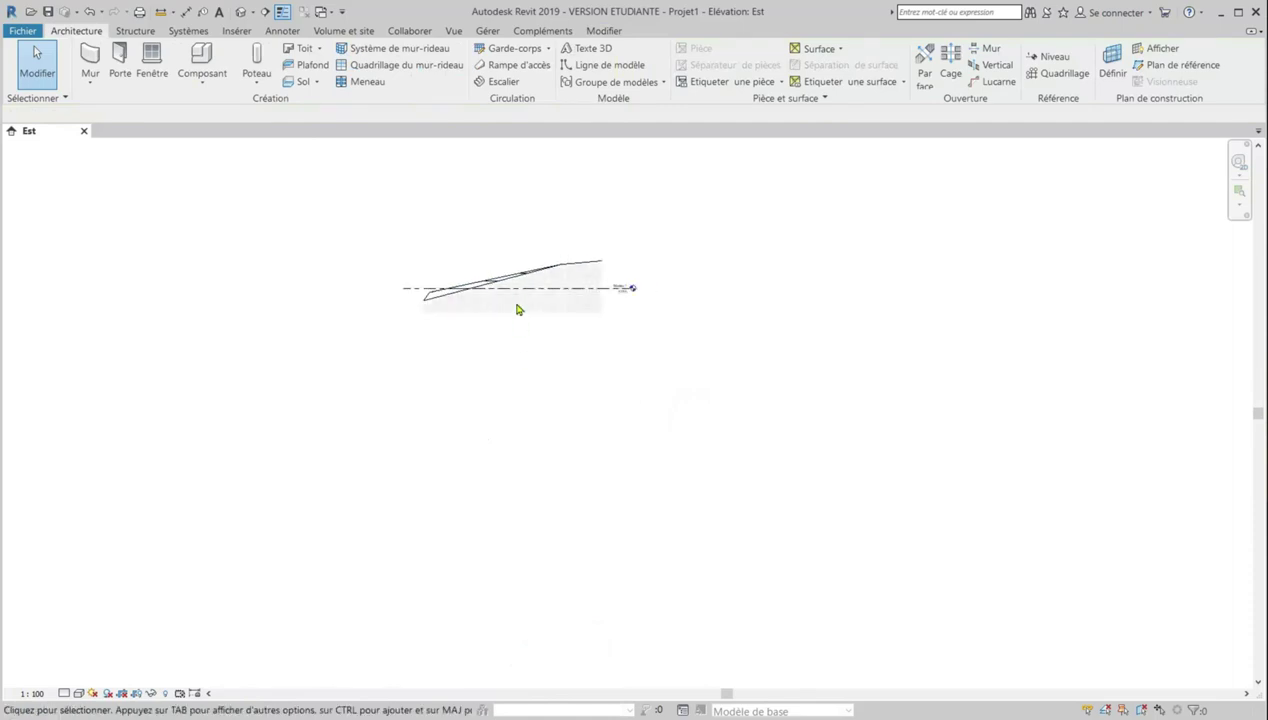
{"action": "scroll", "coordinate": [517, 305], "scroll_direction": "up", "scroll_amount": 1}
{"action": "middle_click_drag", "start_coordinate": [517, 305], "coordinate": [599, 368]}
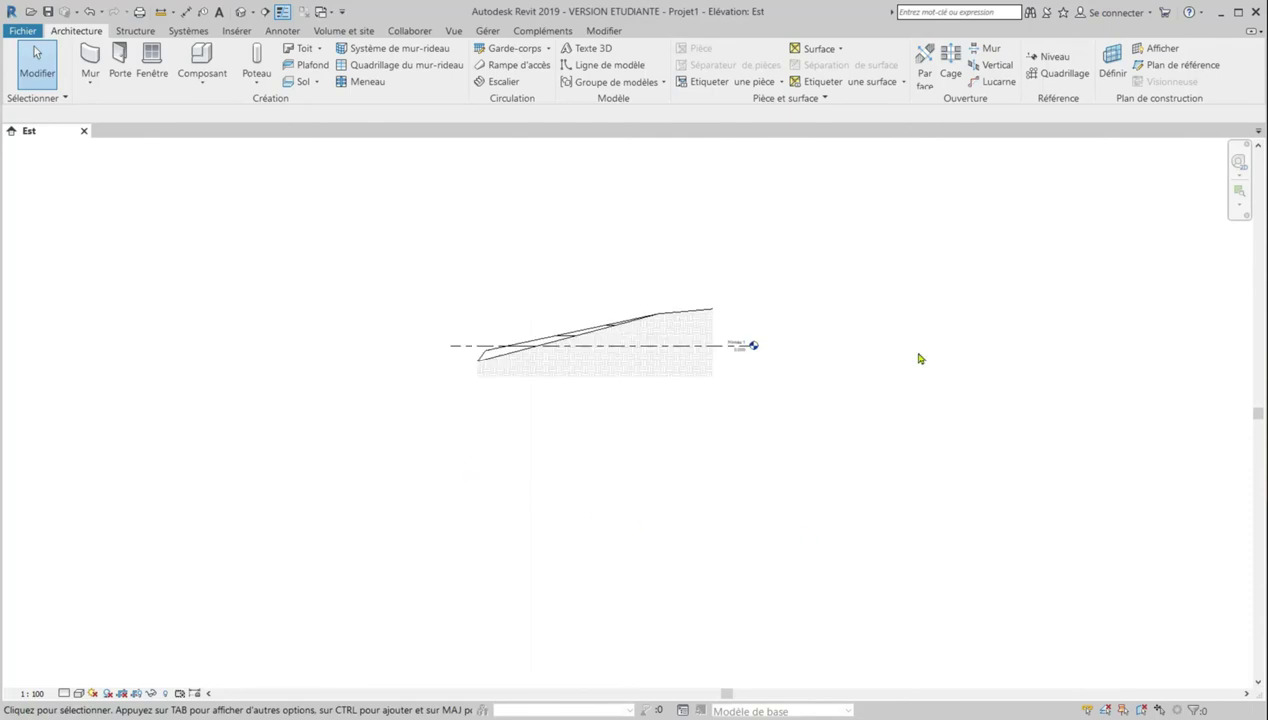
Display the project browser and open the Niveau 1 floor plan
{"action": "right_click", "coordinate": [821, 262]}
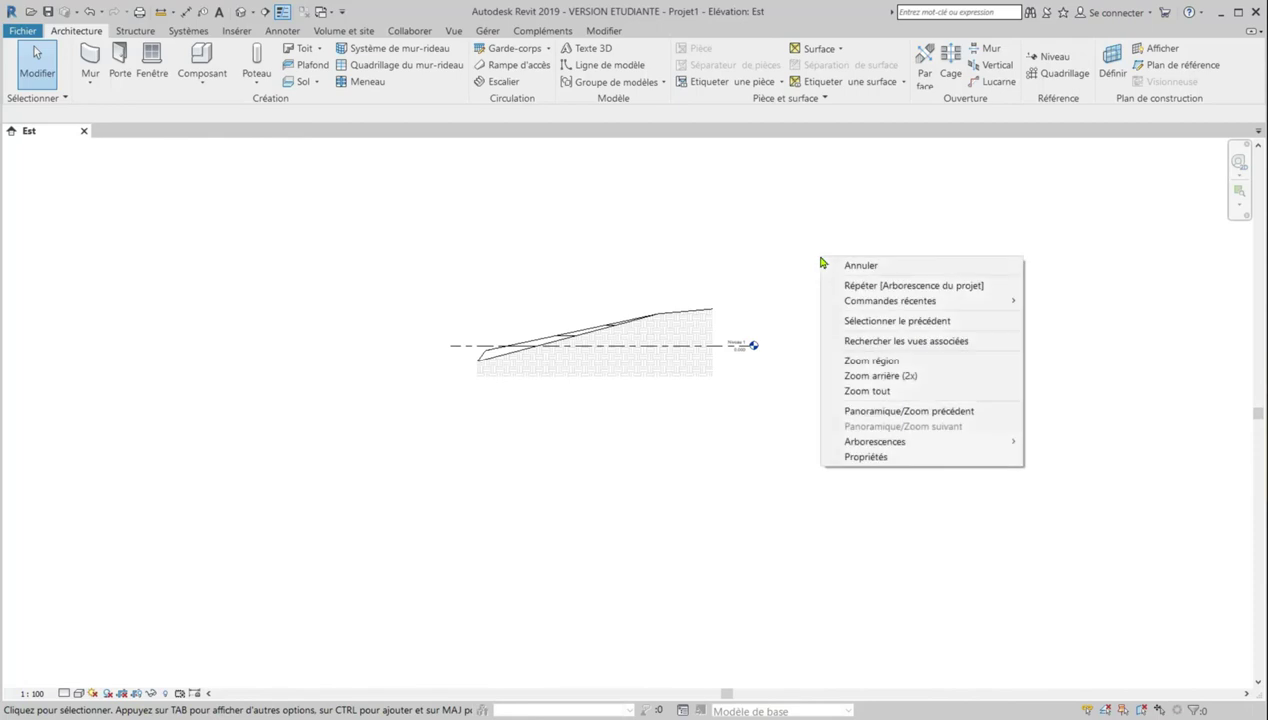
{"action": "mouse_move", "coordinate": [936, 450]}
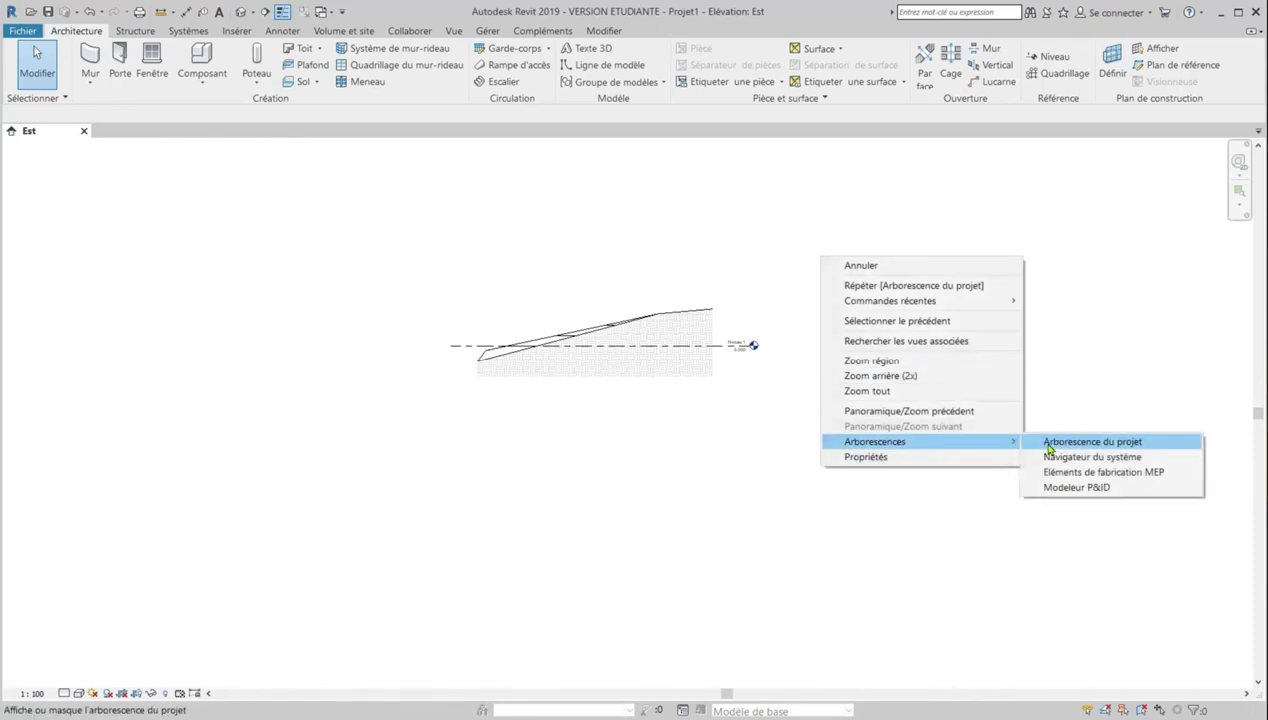
{"action": "left_click", "coordinate": [1053, 441]}
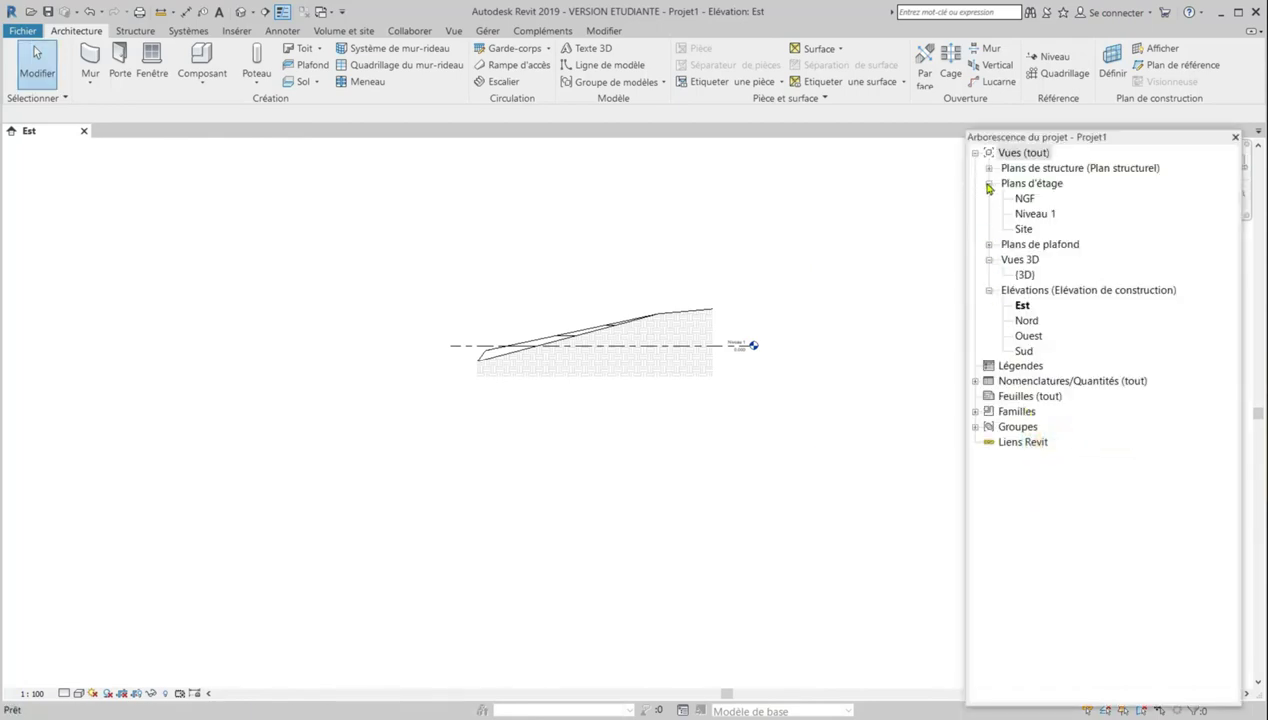
{"action": "double_click", "coordinate": [1035, 214]}
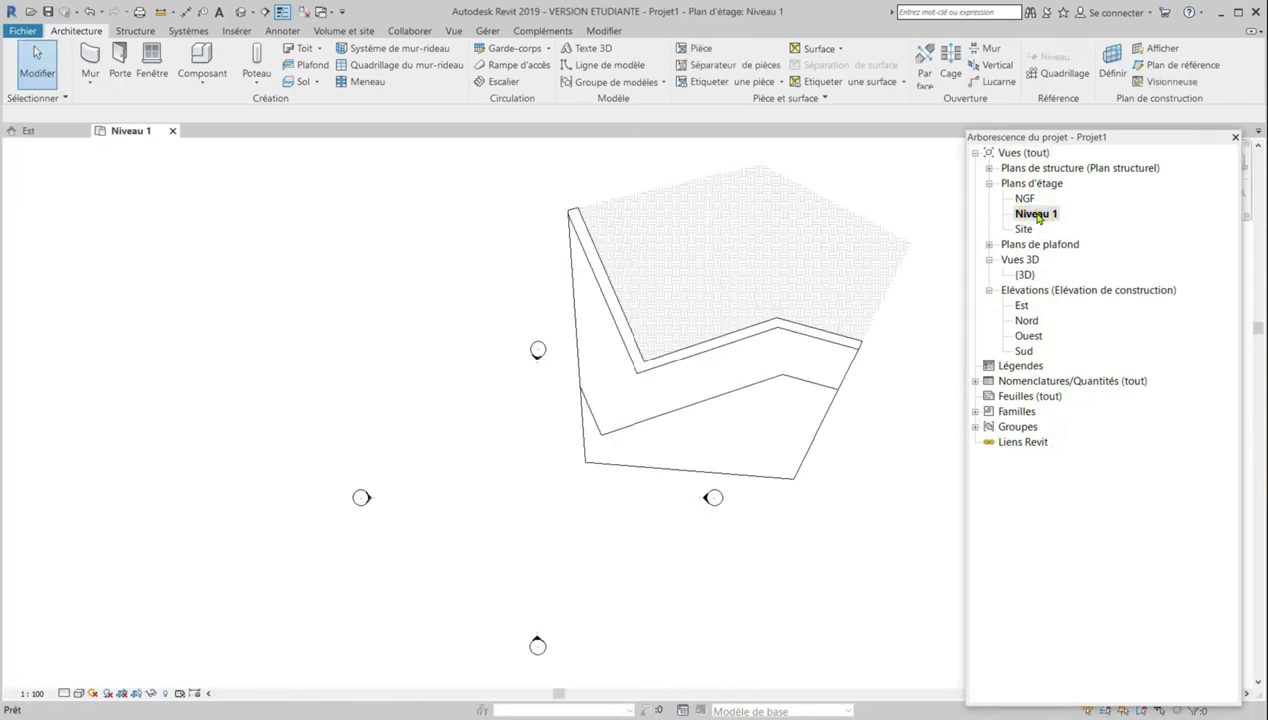
Start a building pad (Terre-plein) in the Niveau 1 plan, dismissing the save reminder and its reminder interval options without saving
{"action": "scroll", "coordinate": [448, 507], "scroll_direction": "down", "scroll_amount": 2}
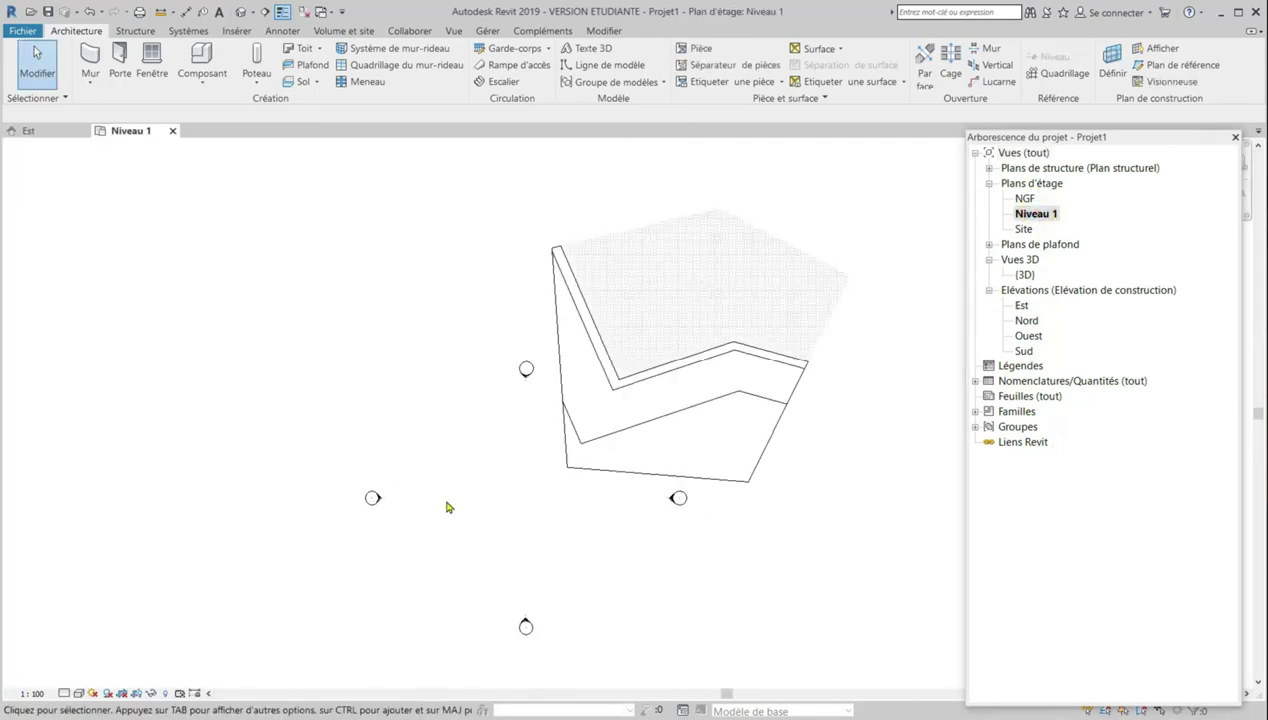
{"action": "scroll", "coordinate": [729, 347], "scroll_direction": "up", "scroll_amount": 1}
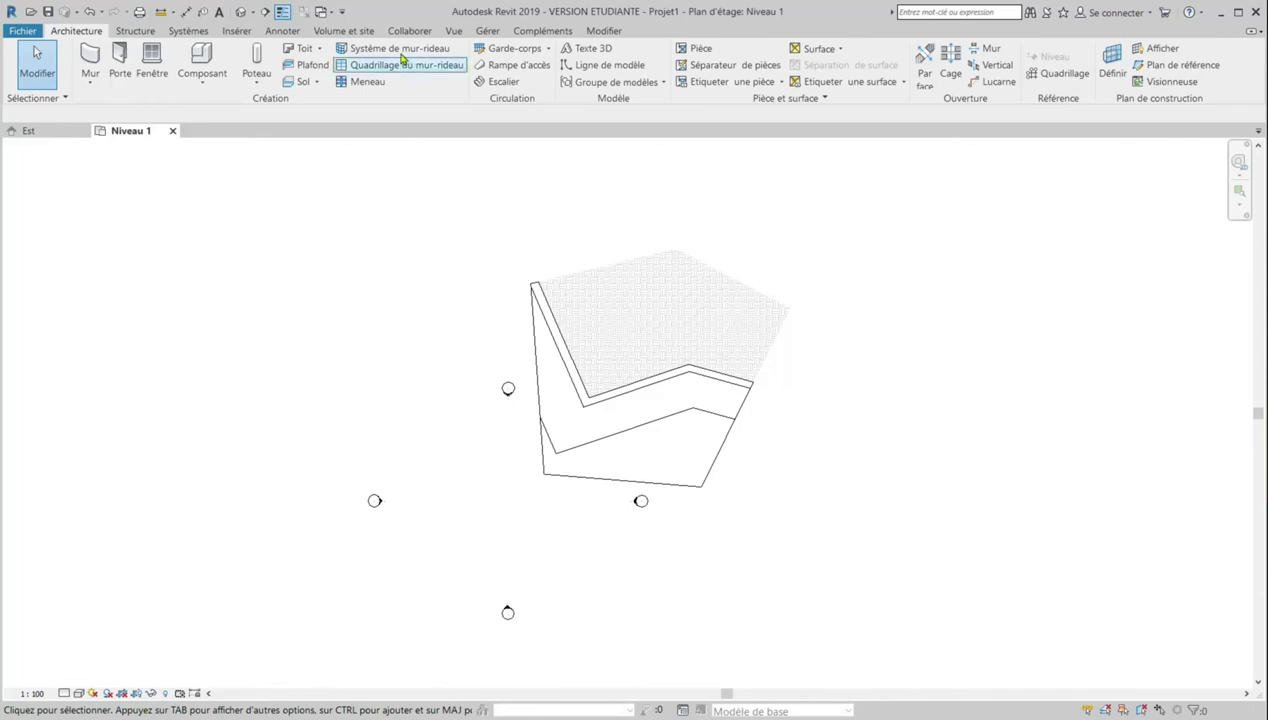
{"action": "left_click", "coordinate": [336, 31]}
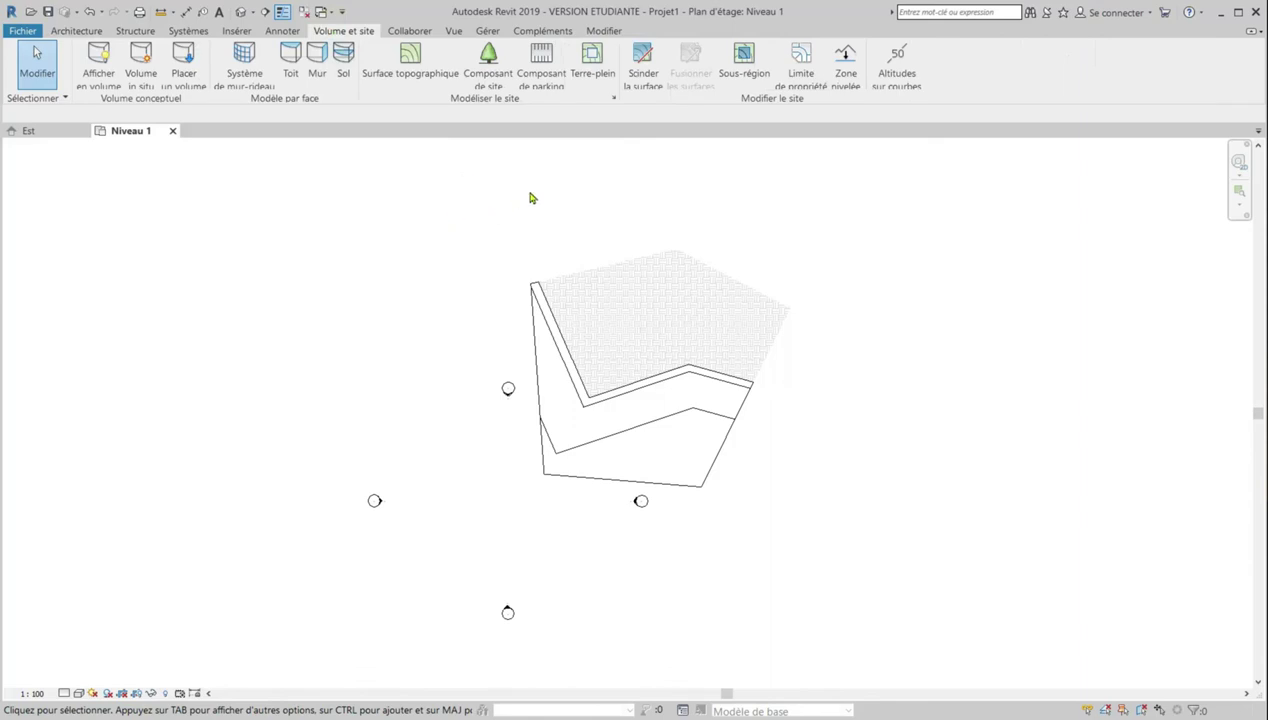
{"action": "left_click", "coordinate": [597, 70]}
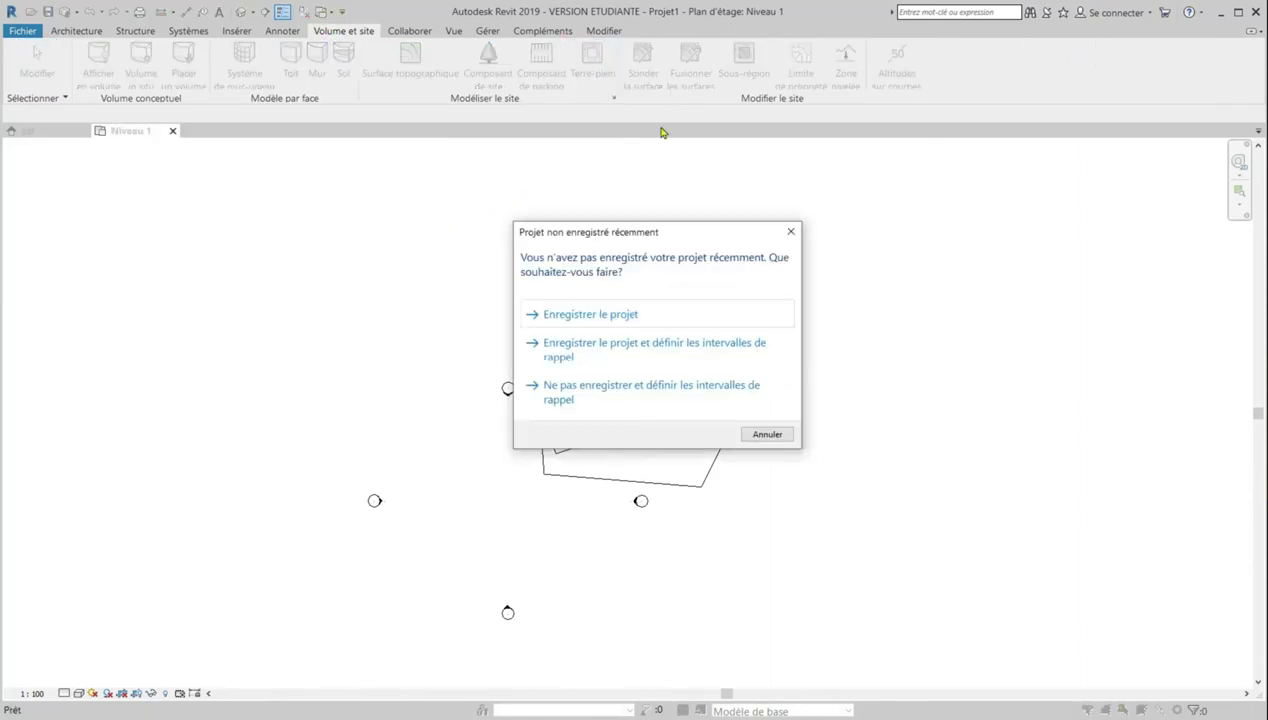
{"action": "left_click", "coordinate": [562, 392]}
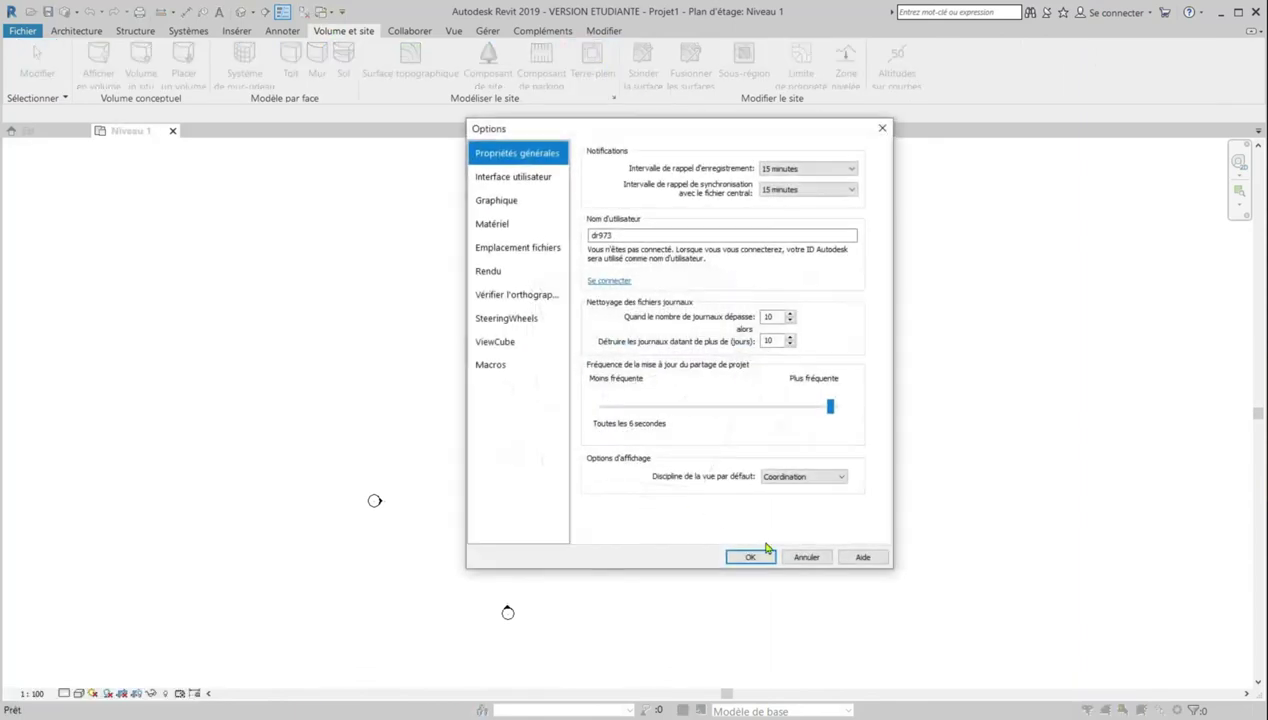
{"action": "left_click", "coordinate": [803, 558]}
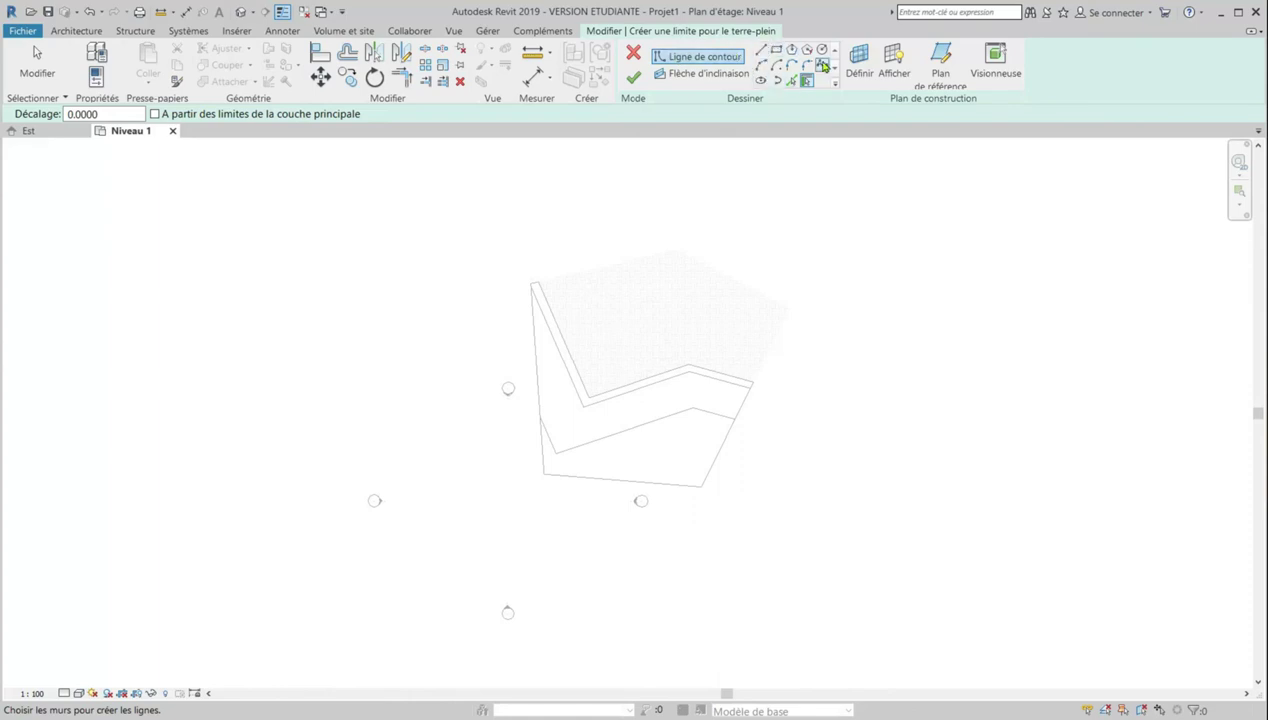
Sketch a 10 × 10 m rectangular pad boundary across the terrain's hatched area and contour lines, and finish the pad
{"action": "left_click", "coordinate": [777, 52]}
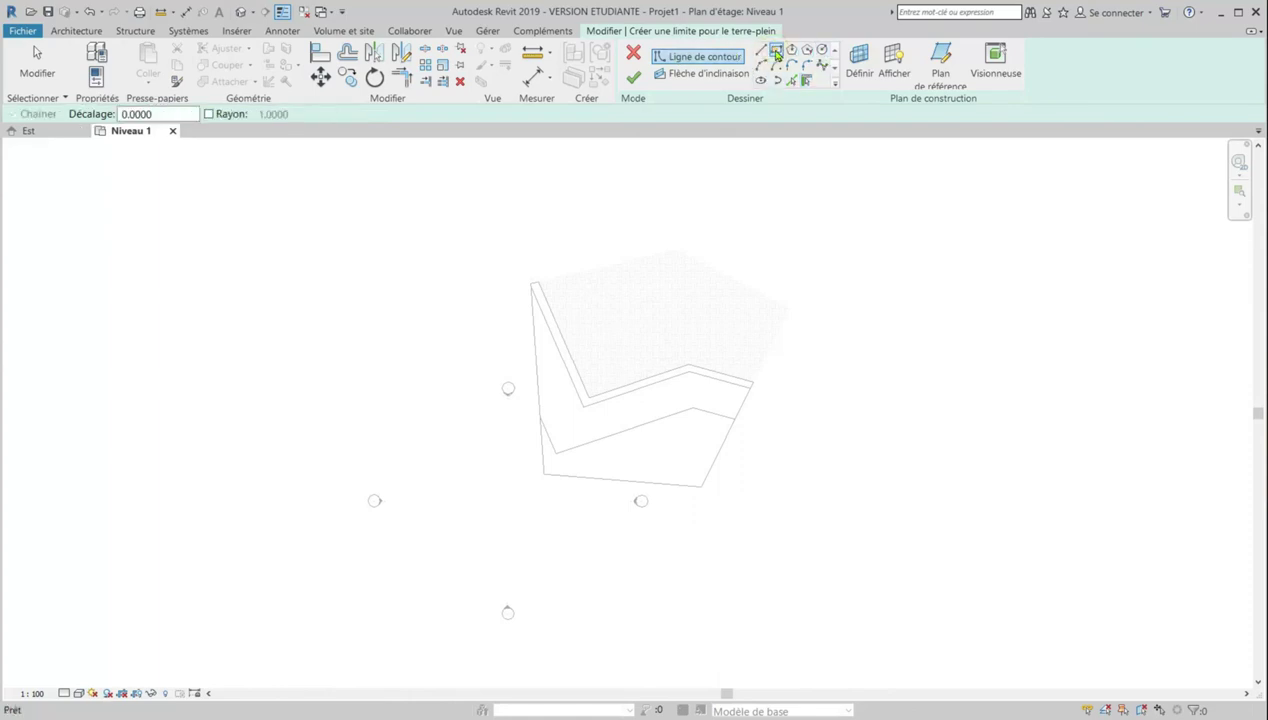
{"action": "scroll", "coordinate": [622, 320], "scroll_direction": "down", "scroll_amount": 1}
{"action": "scroll", "coordinate": [650, 290], "scroll_direction": "up", "scroll_amount": 2}
{"action": "scroll", "coordinate": [582, 300], "scroll_direction": "down", "scroll_amount": 1}
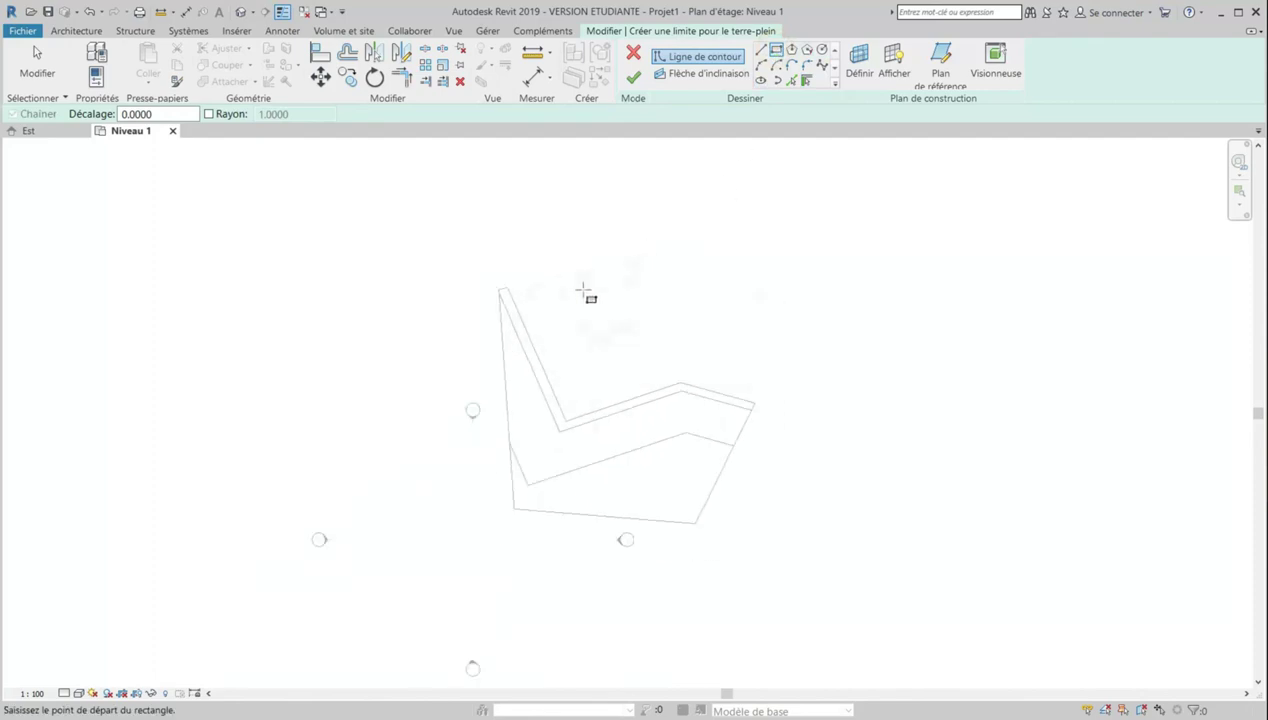
{"action": "scroll", "coordinate": [571, 321], "scroll_direction": "up", "scroll_amount": 1}
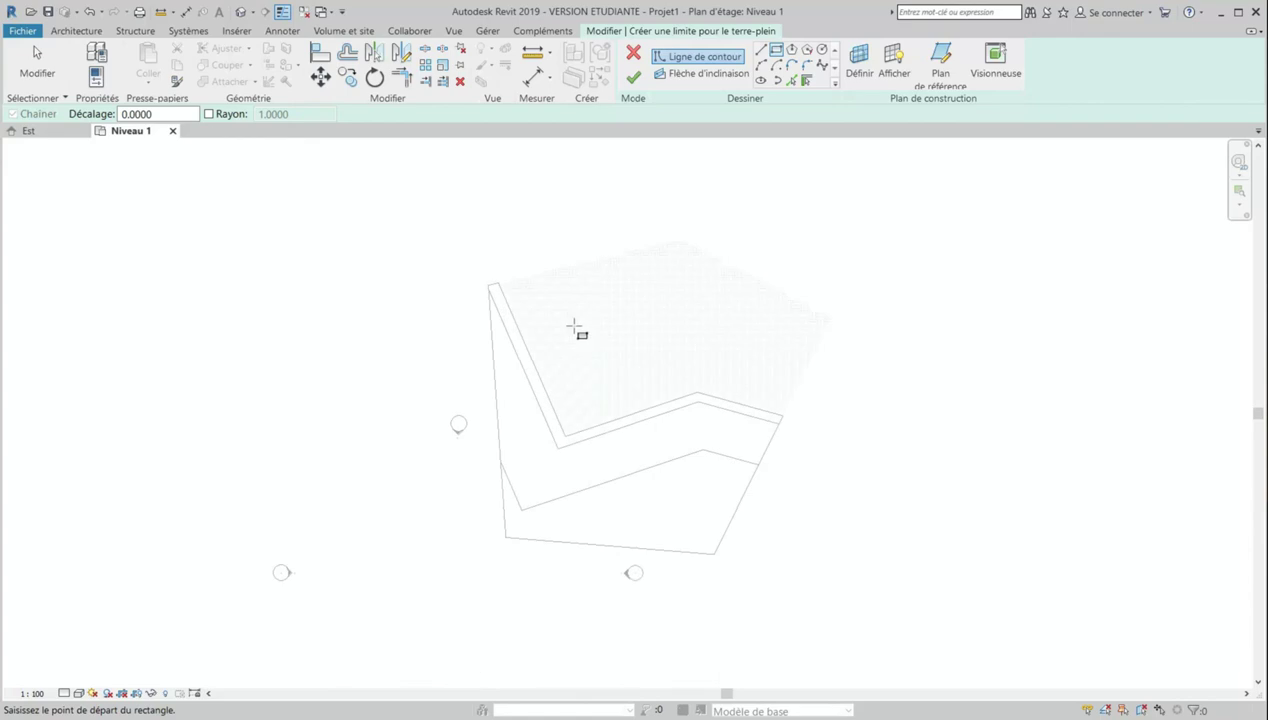
{"action": "left_click", "coordinate": [575, 317]}
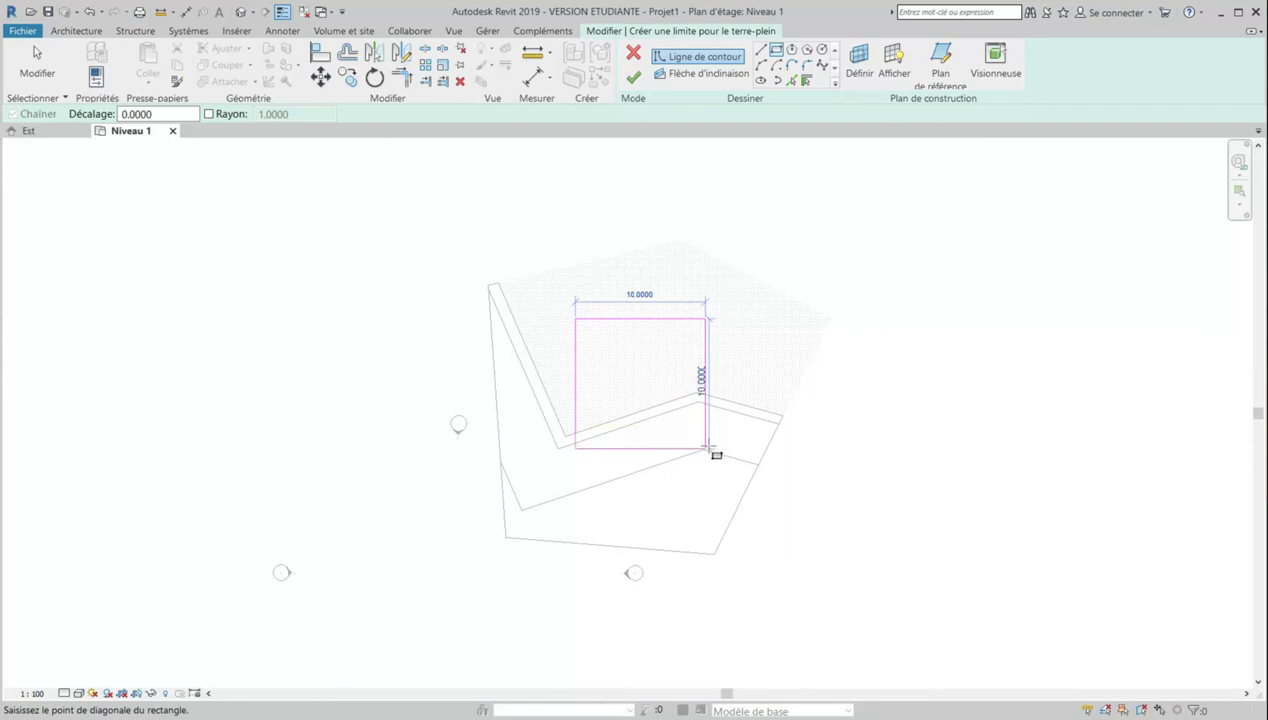
{"action": "left_click", "coordinate": [707, 447]}
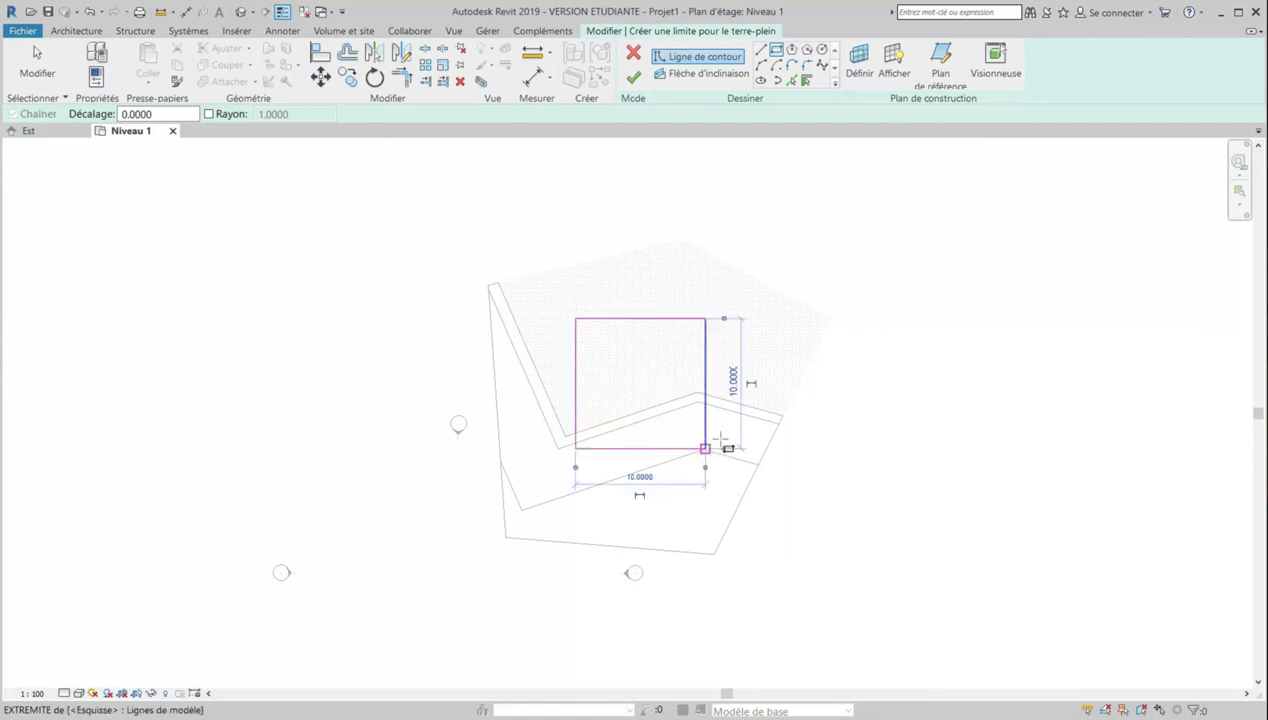
{"action": "left_click", "coordinate": [634, 78]}
{"action": "scroll", "coordinate": [625, 310], "scroll_direction": "down", "scroll_amount": 2}
{"action": "left_click", "coordinate": [343, 302]}
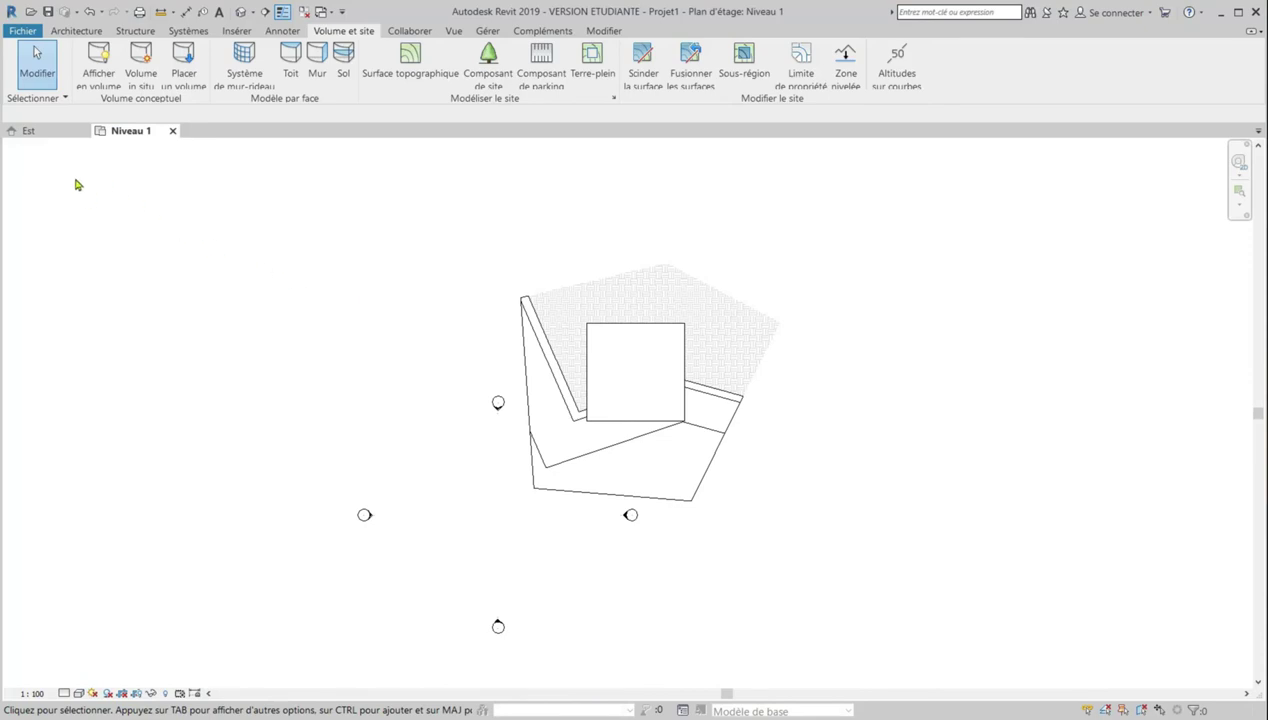
Open the Est elevation and inspect how the pad cuts the terrain relative to the Niveau 1 and NGF levels
{"action": "left_click", "coordinate": [45, 131]}
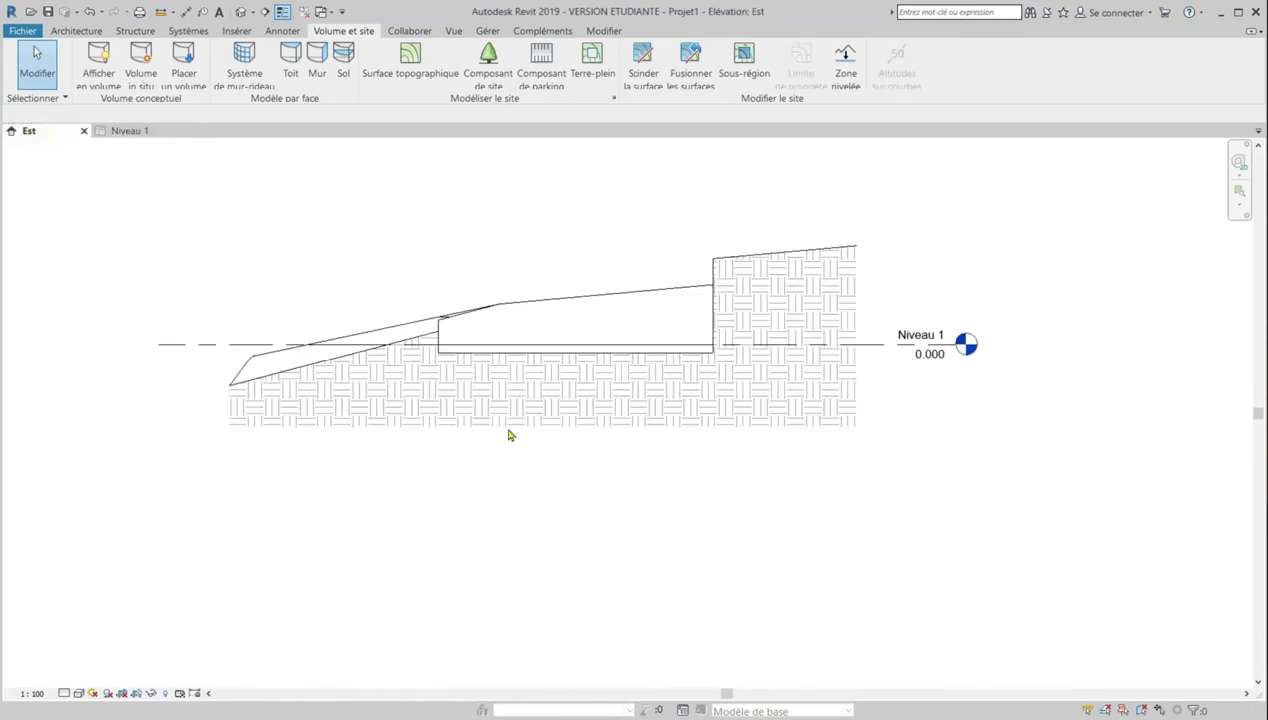
{"action": "scroll", "coordinate": [444, 340], "scroll_direction": "up", "scroll_amount": 3}
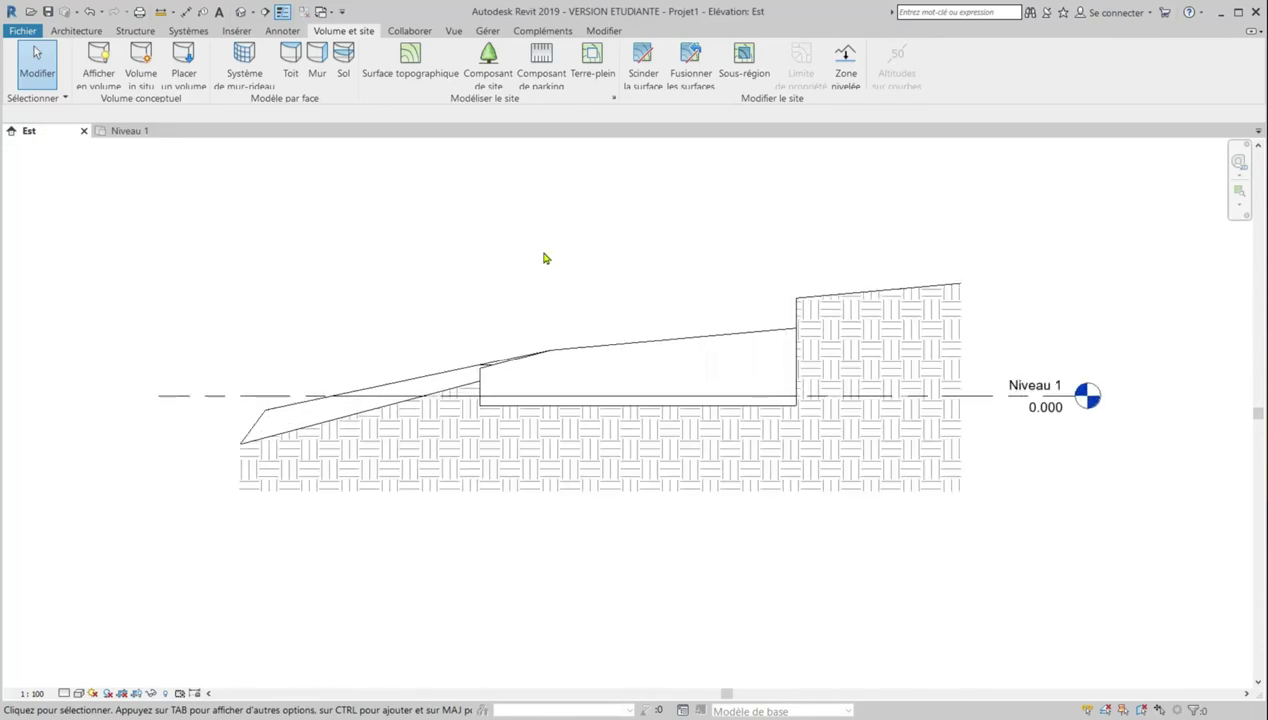
{"action": "scroll", "coordinate": [544, 258], "scroll_direction": "down", "scroll_amount": 6}
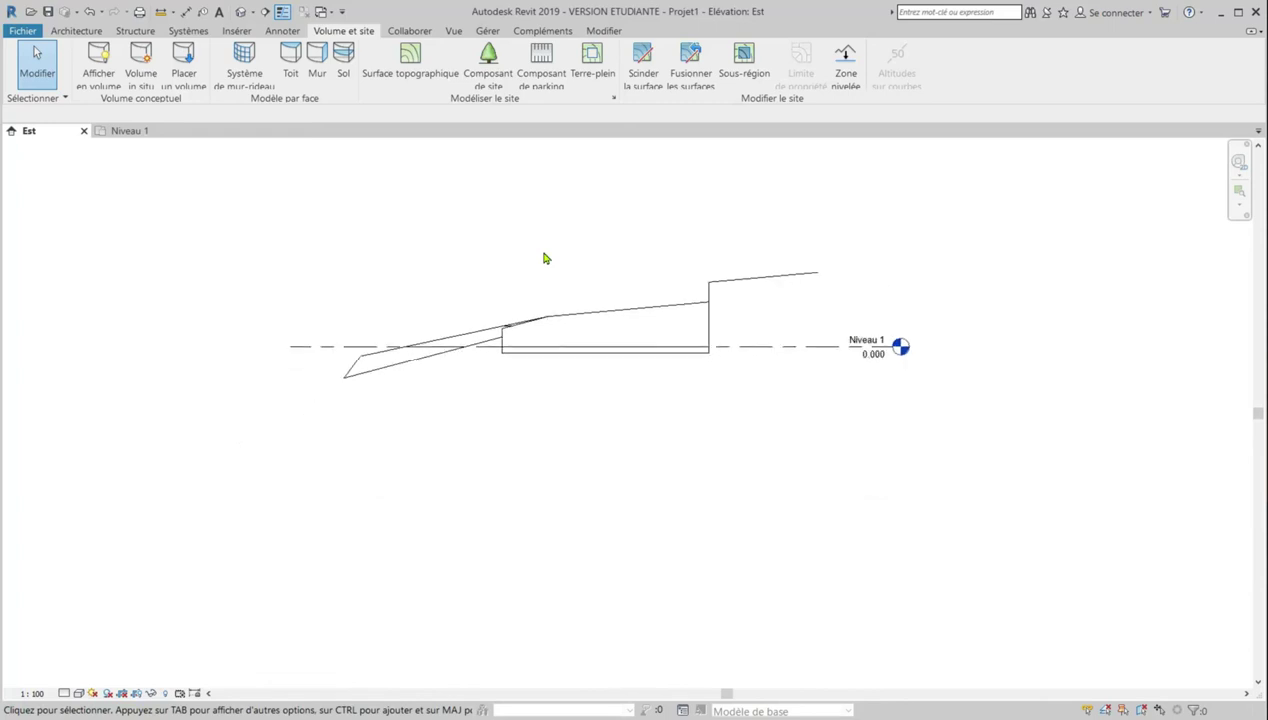
{"action": "scroll", "coordinate": [544, 253], "scroll_direction": "down", "scroll_amount": 2}
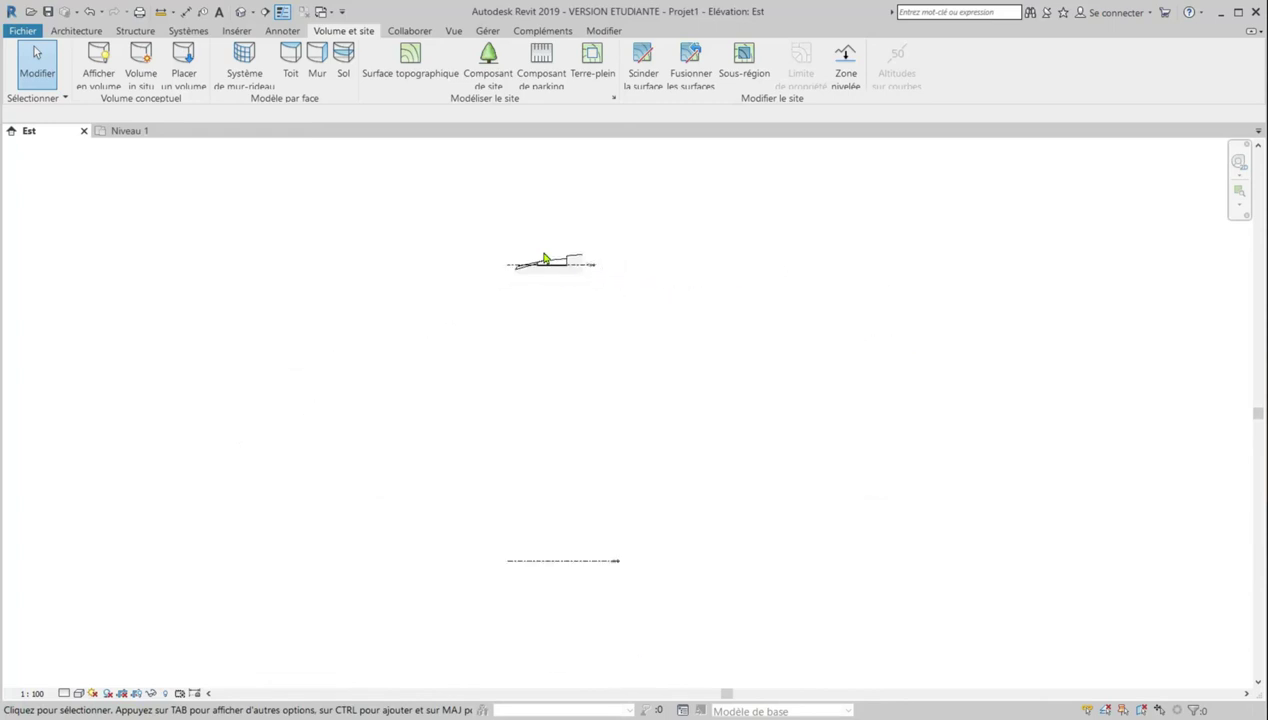
{"action": "scroll", "coordinate": [544, 262], "scroll_direction": "up", "scroll_amount": 2}
{"action": "scroll", "coordinate": [545, 241], "scroll_direction": "up", "scroll_amount": 8}
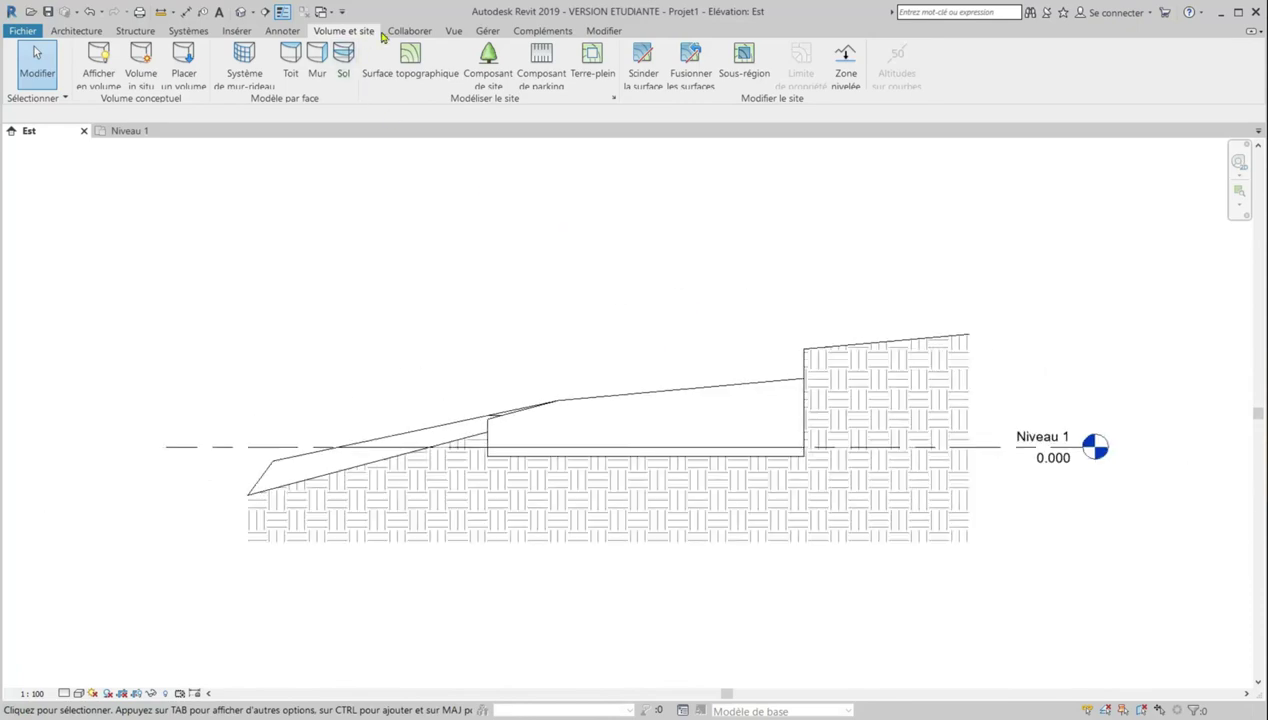
Place a Cible(Projet) spot elevation with a leader on the pad's top face, with its text above the terrain
{"action": "left_click", "coordinate": [268, 31]}
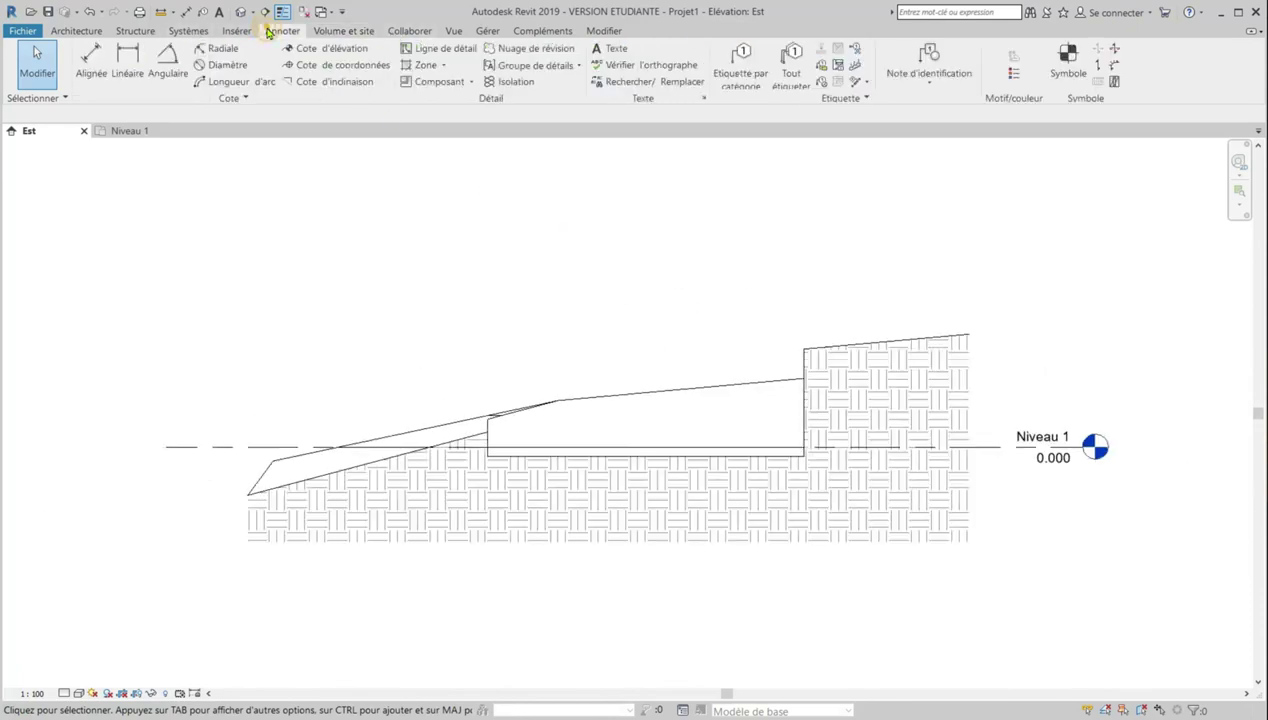
{"action": "left_click", "coordinate": [322, 50]}
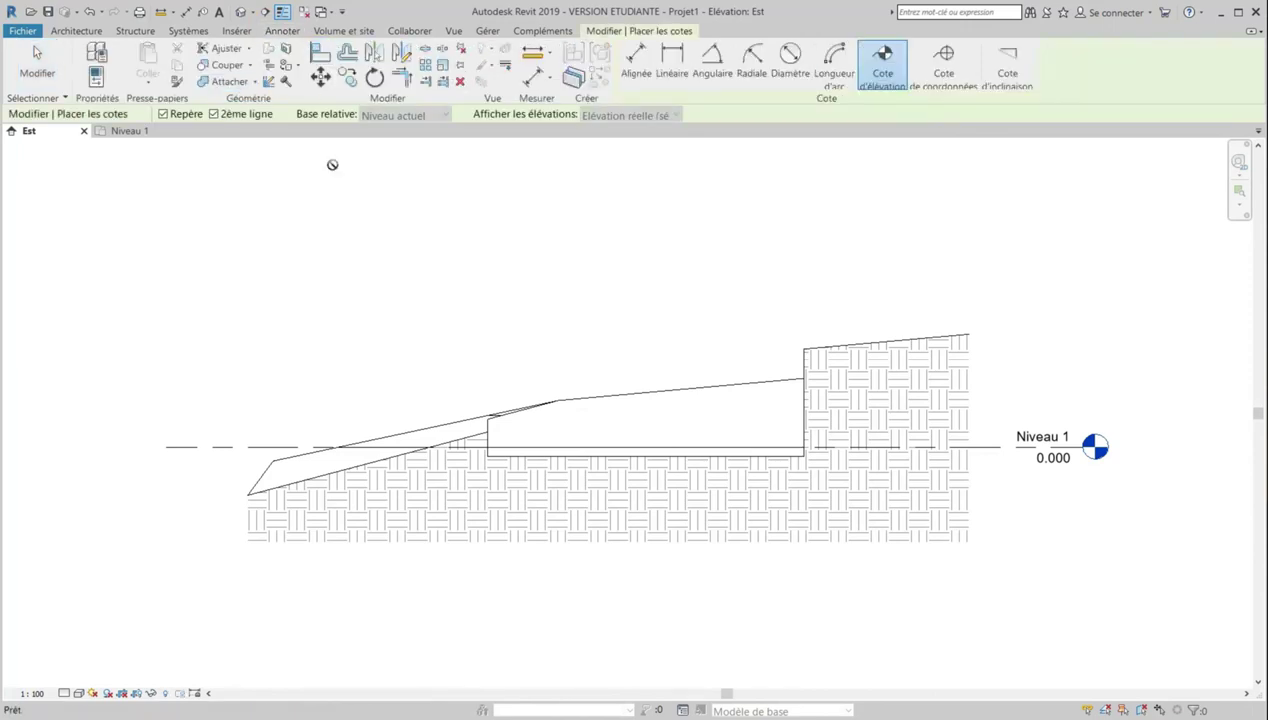
{"action": "right_click", "coordinate": [232, 233]}
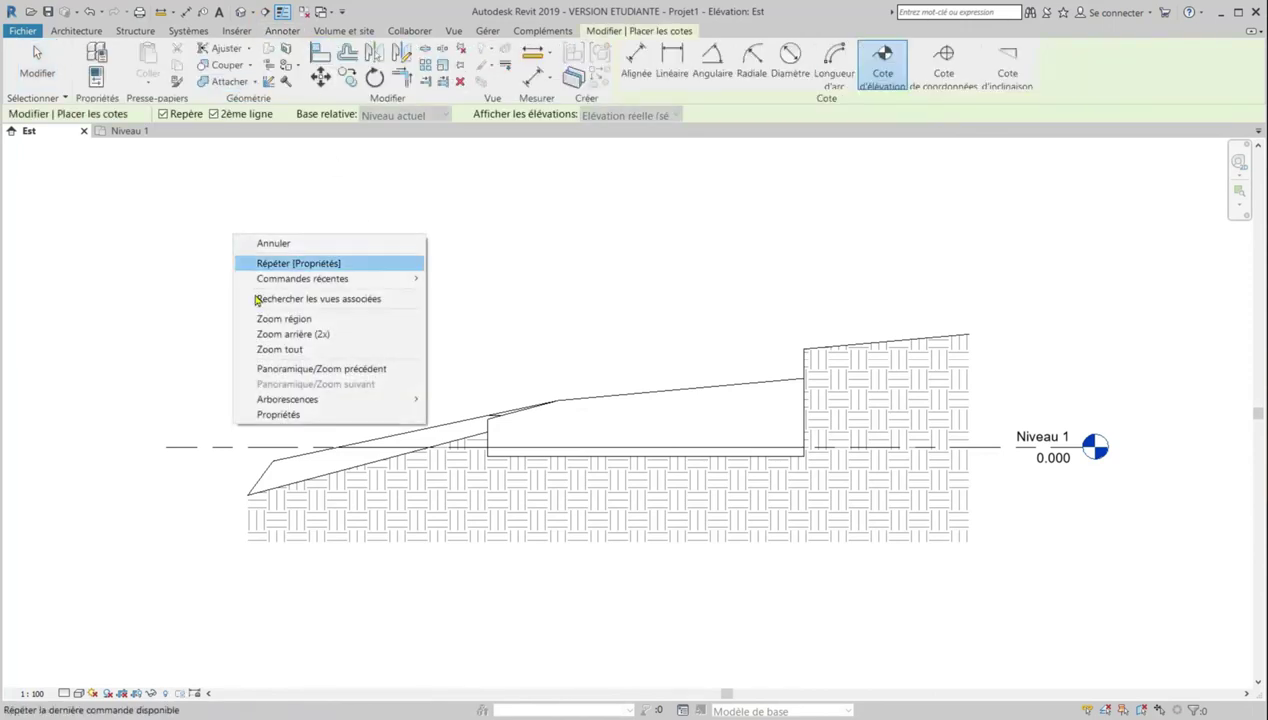
{"action": "left_click", "coordinate": [269, 416]}
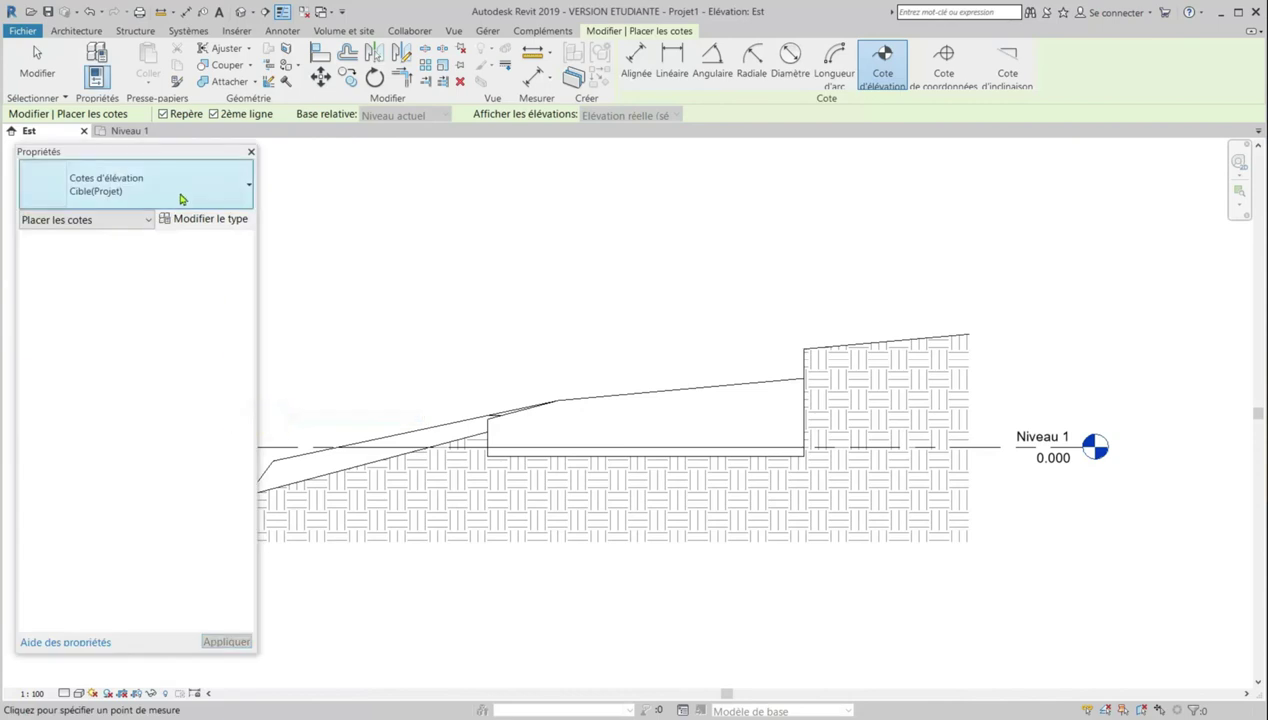
{"action": "left_click", "coordinate": [178, 183]}
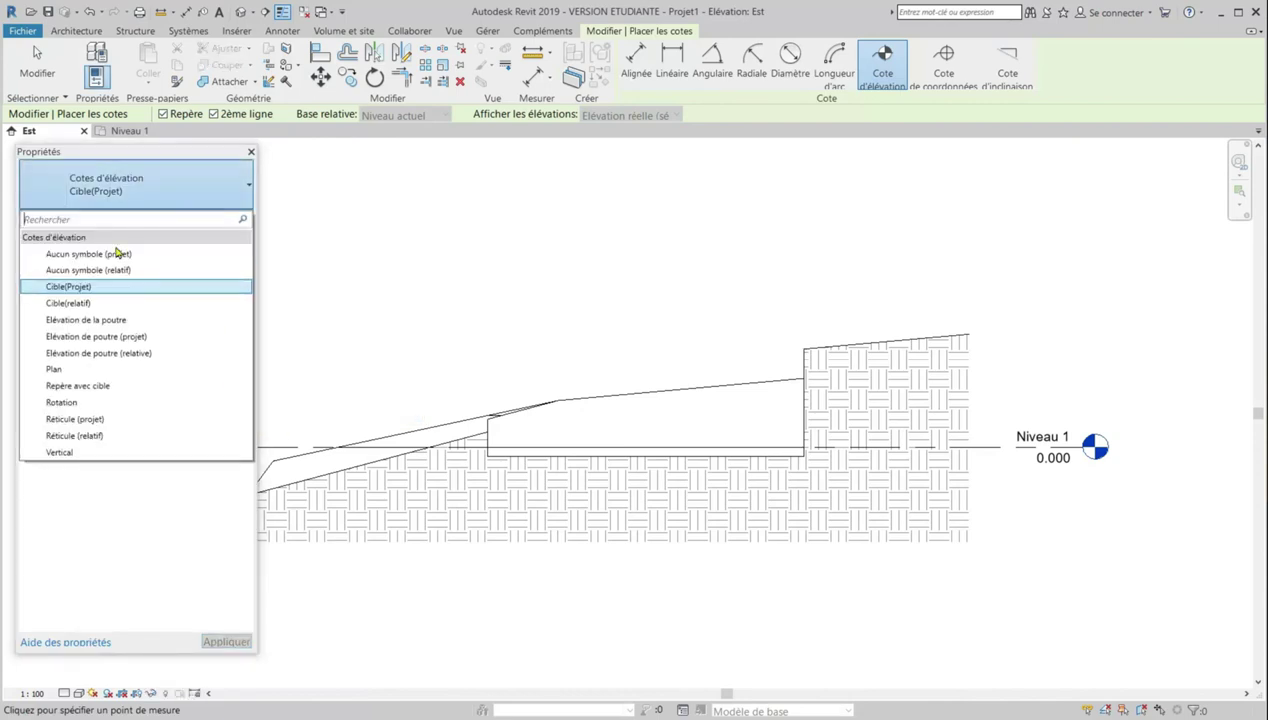
{"action": "left_click", "coordinate": [84, 288]}
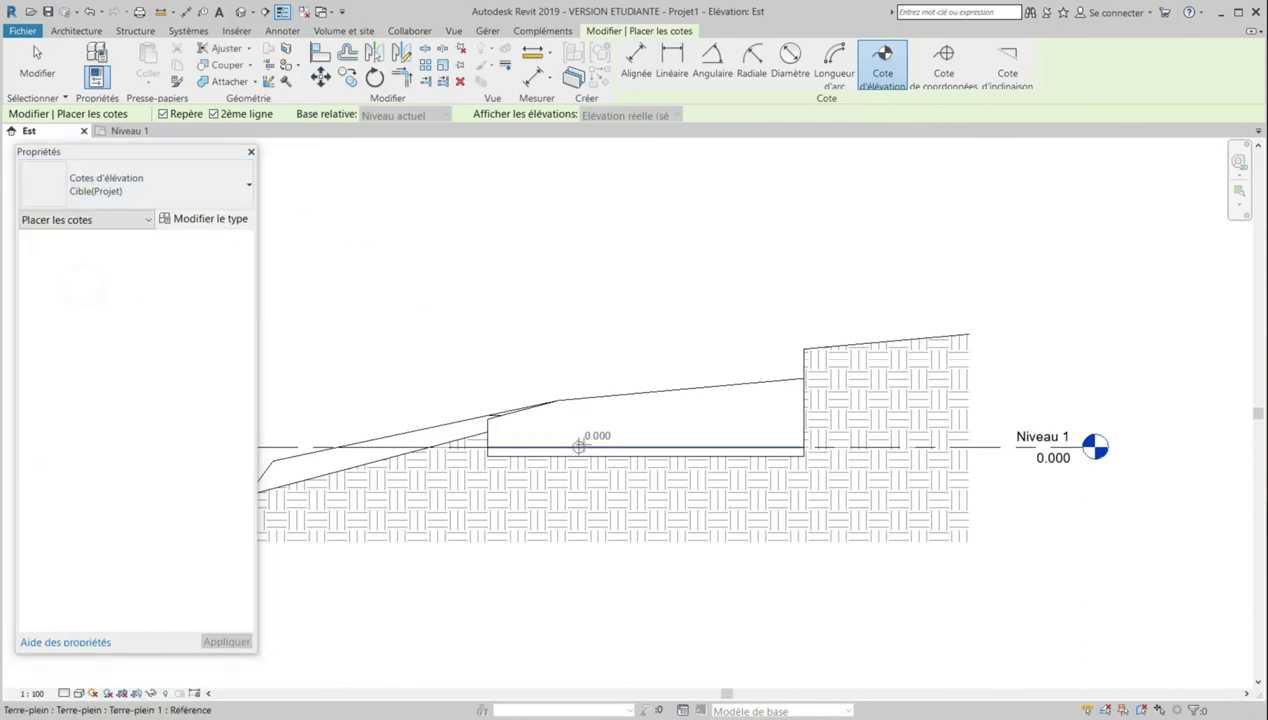
{"action": "left_click", "coordinate": [604, 444]}
{"action": "left_click", "coordinate": [614, 364]}
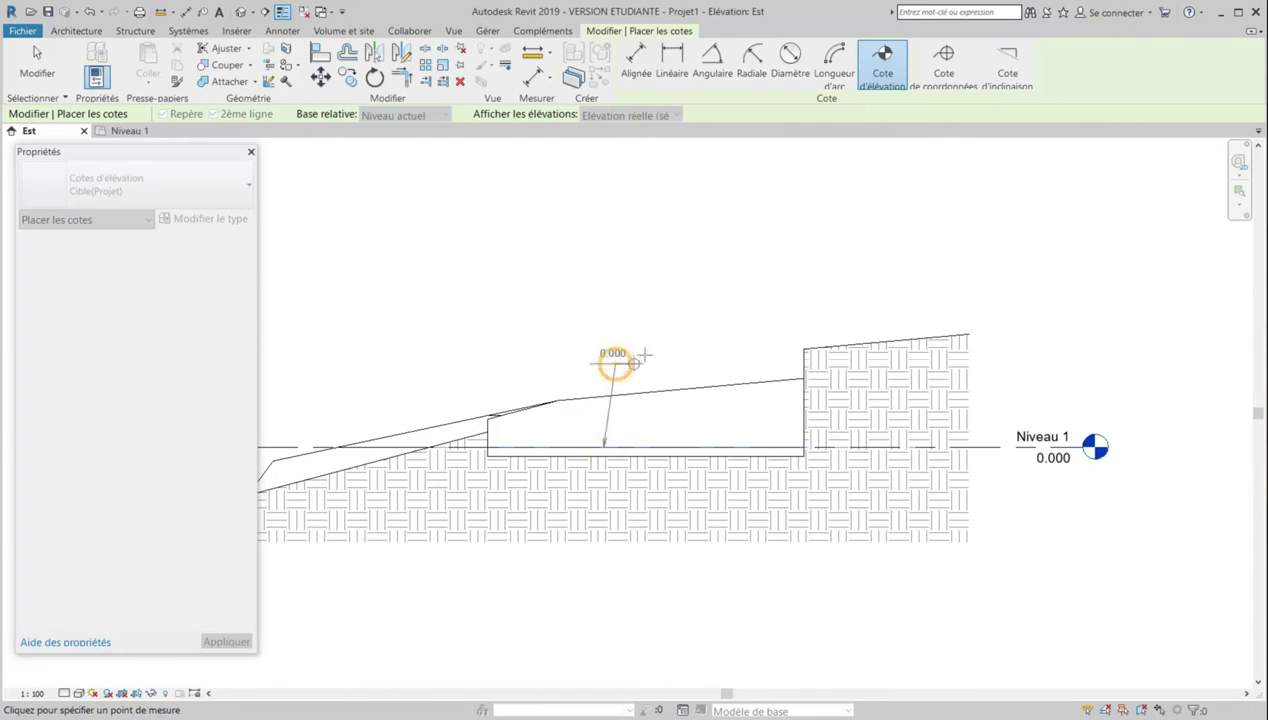
{"action": "left_click", "coordinate": [668, 363]}
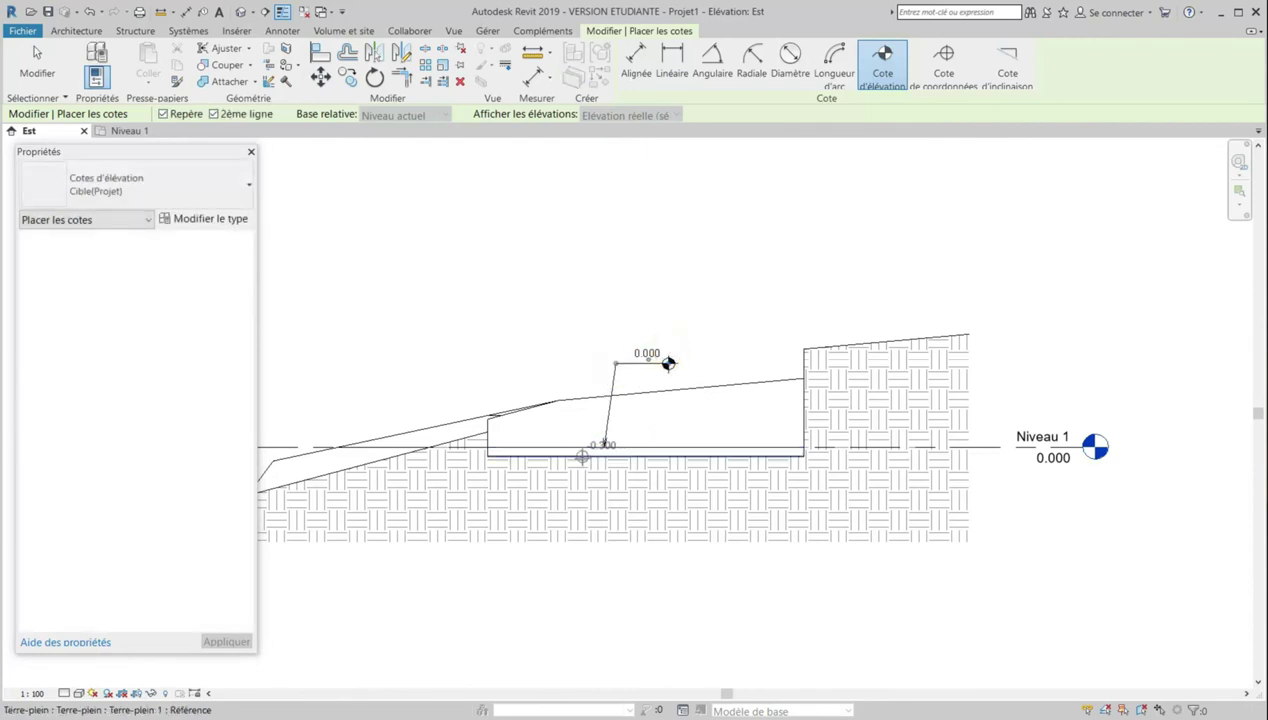
Place a second Cible(Projet) spot elevation on the pad's underside, with its leader running below the terrain hatch
{"action": "left_click", "coordinate": [577, 457]}
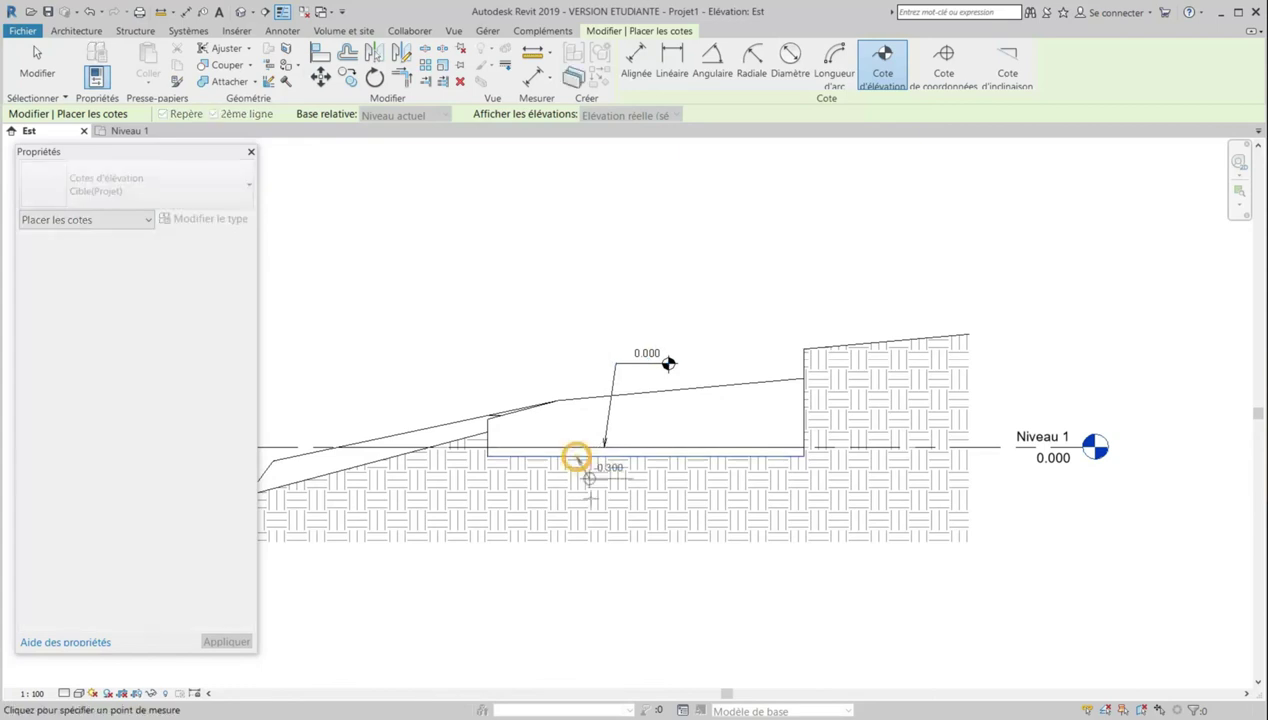
{"action": "left_click", "coordinate": [626, 580]}
{"action": "left_click", "coordinate": [708, 579]}
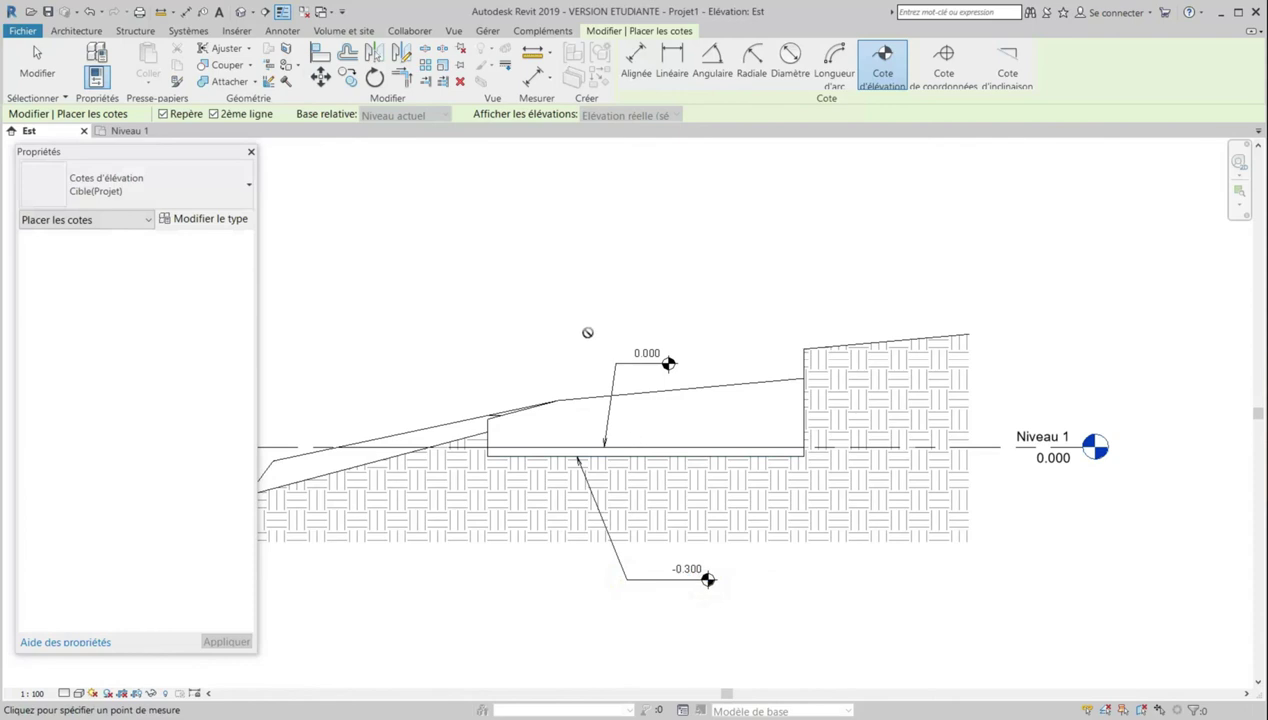
{"action": "key", "text": "Escape"}
{"action": "key", "text": "Escape"}
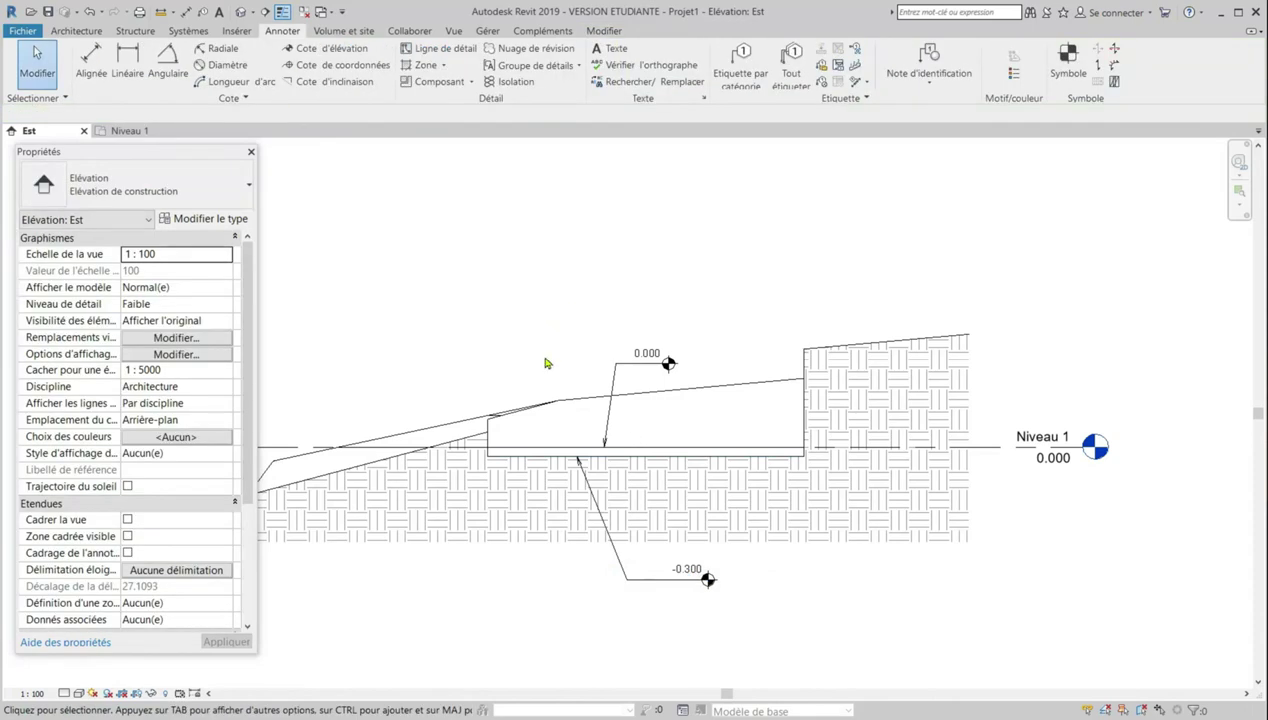
Set the thickness of the pad type's structural layer to 0.5 m, apply the change and deselect the pad
{"action": "left_click", "coordinate": [535, 456]}
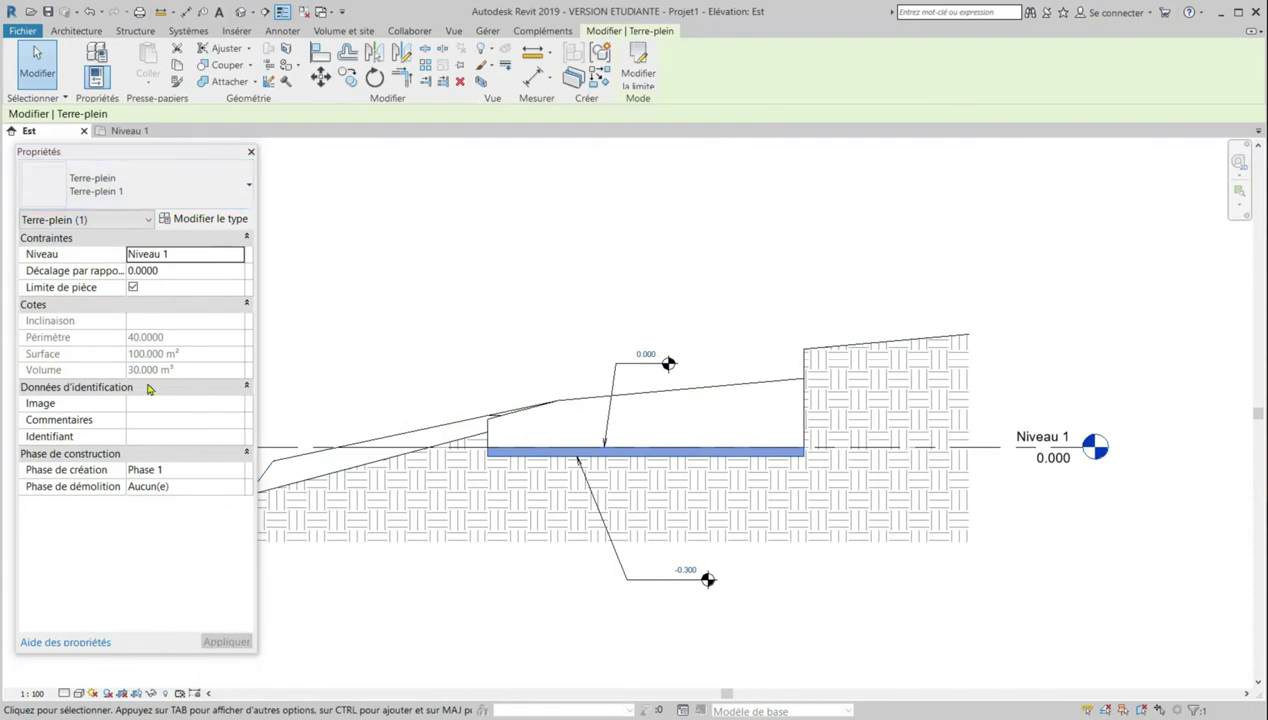
{"action": "left_click", "coordinate": [196, 222]}
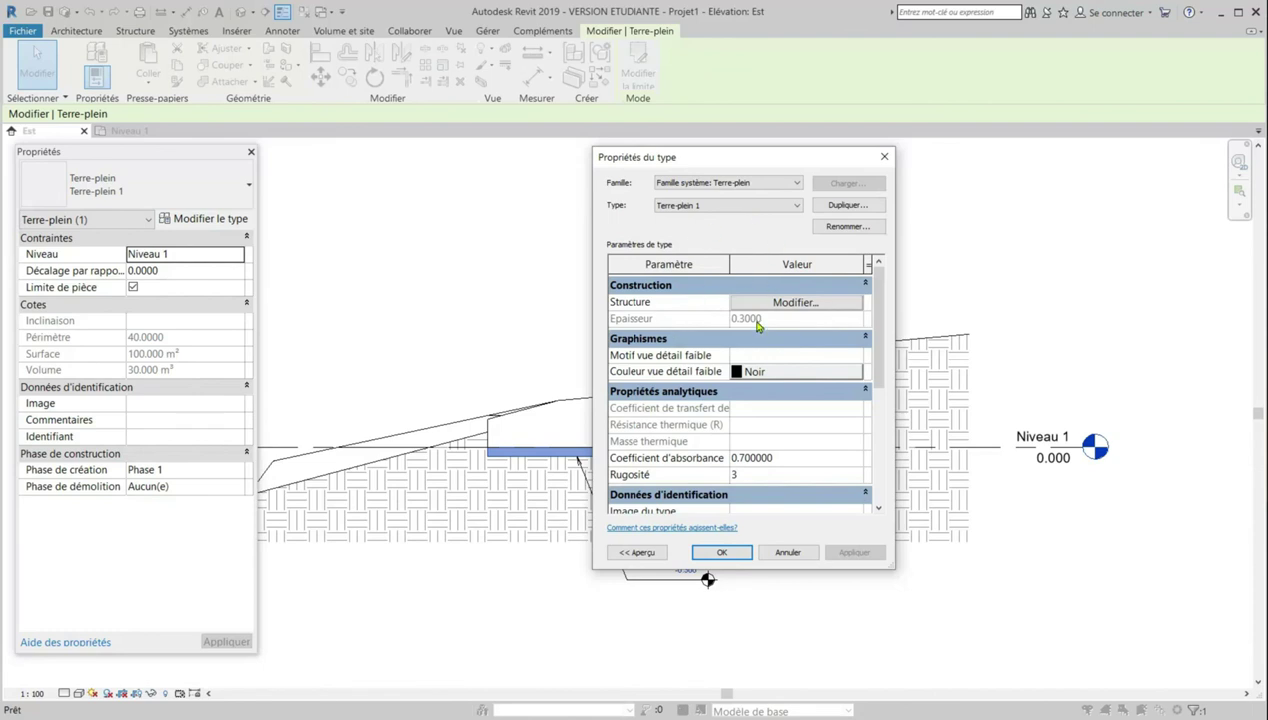
{"action": "left_click", "coordinate": [792, 303]}
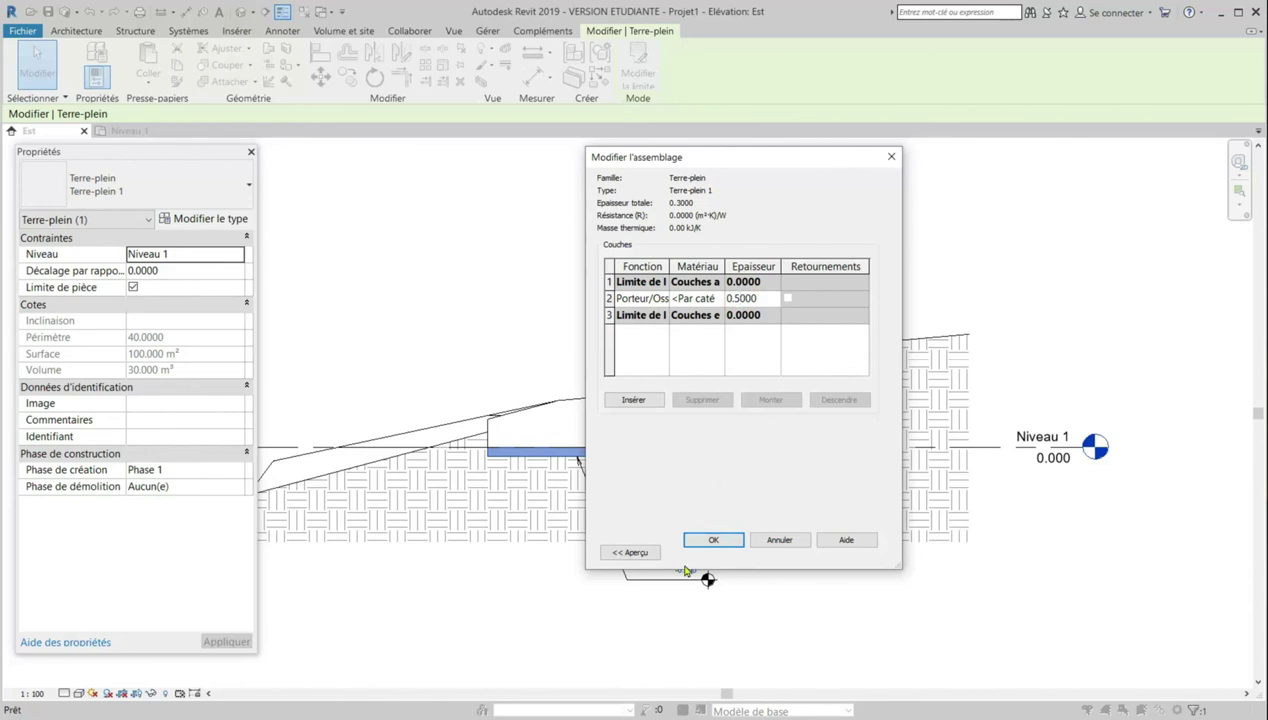
{"action": "left_click", "coordinate": [713, 539]}
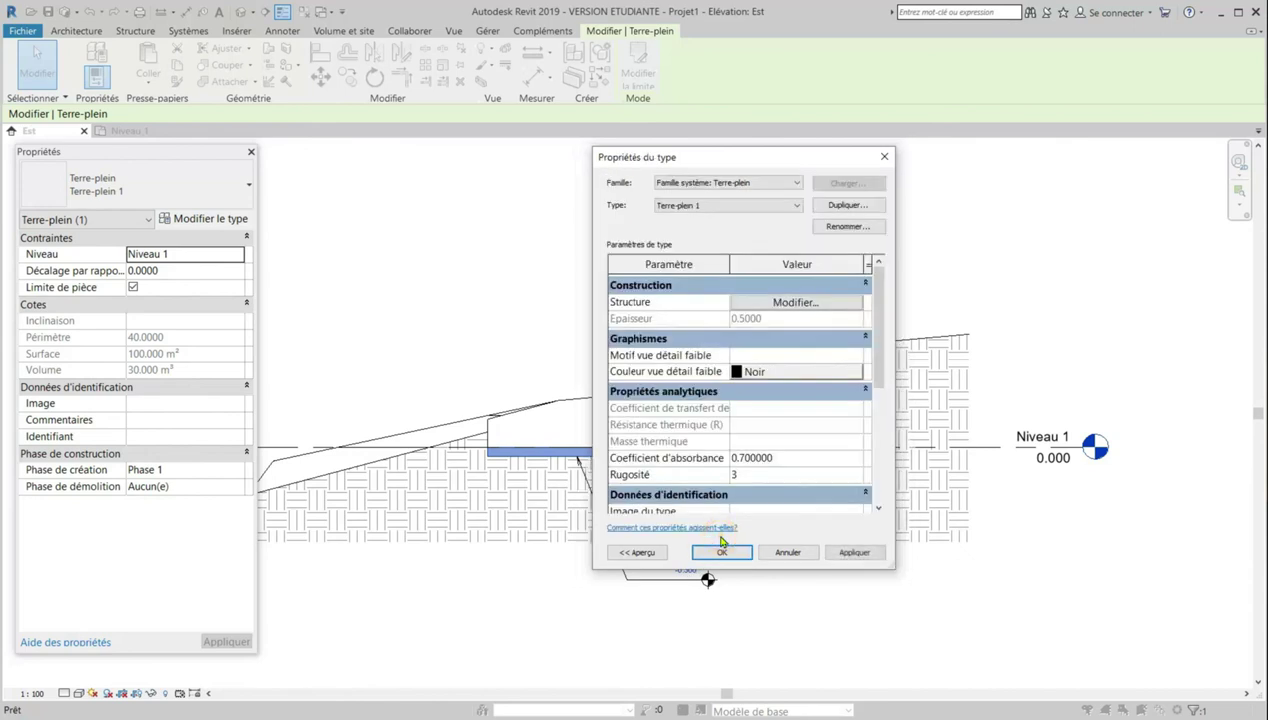
{"action": "left_click", "coordinate": [858, 556]}
{"action": "left_click", "coordinate": [738, 555]}
{"action": "scroll", "coordinate": [594, 452], "scroll_direction": "up", "scroll_amount": 1}
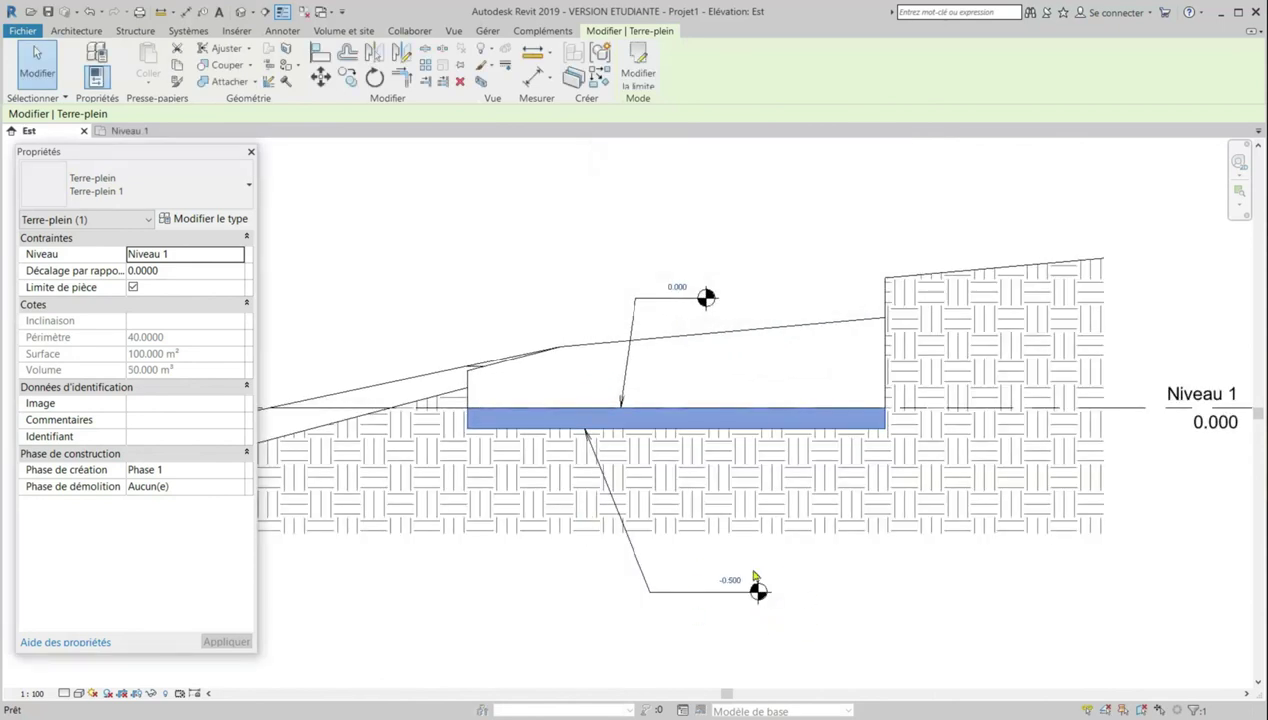
{"action": "scroll", "coordinate": [714, 614], "scroll_direction": "down", "scroll_amount": 3}
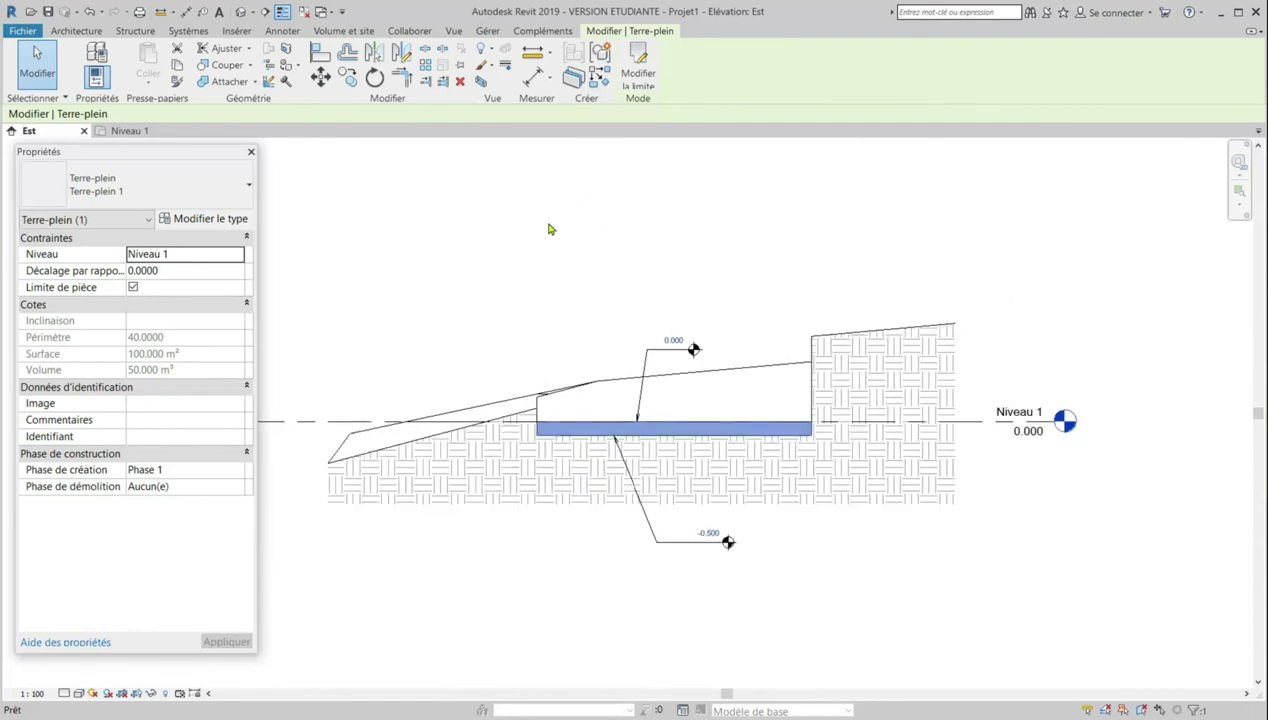
{"action": "left_click", "coordinate": [313, 207]}
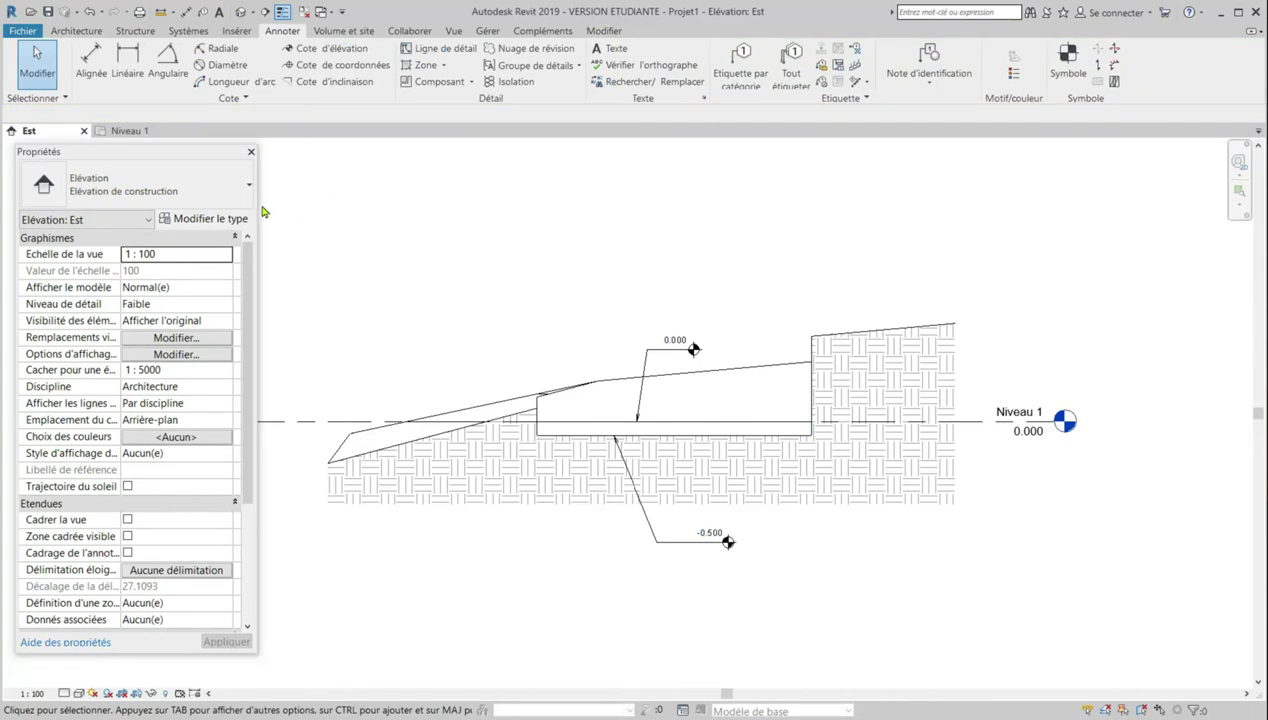
Place a Réticule (relatif) spot elevation relative to NGF on the pad's top face, with its leader rising above the terrain
{"action": "left_click", "coordinate": [324, 48]}
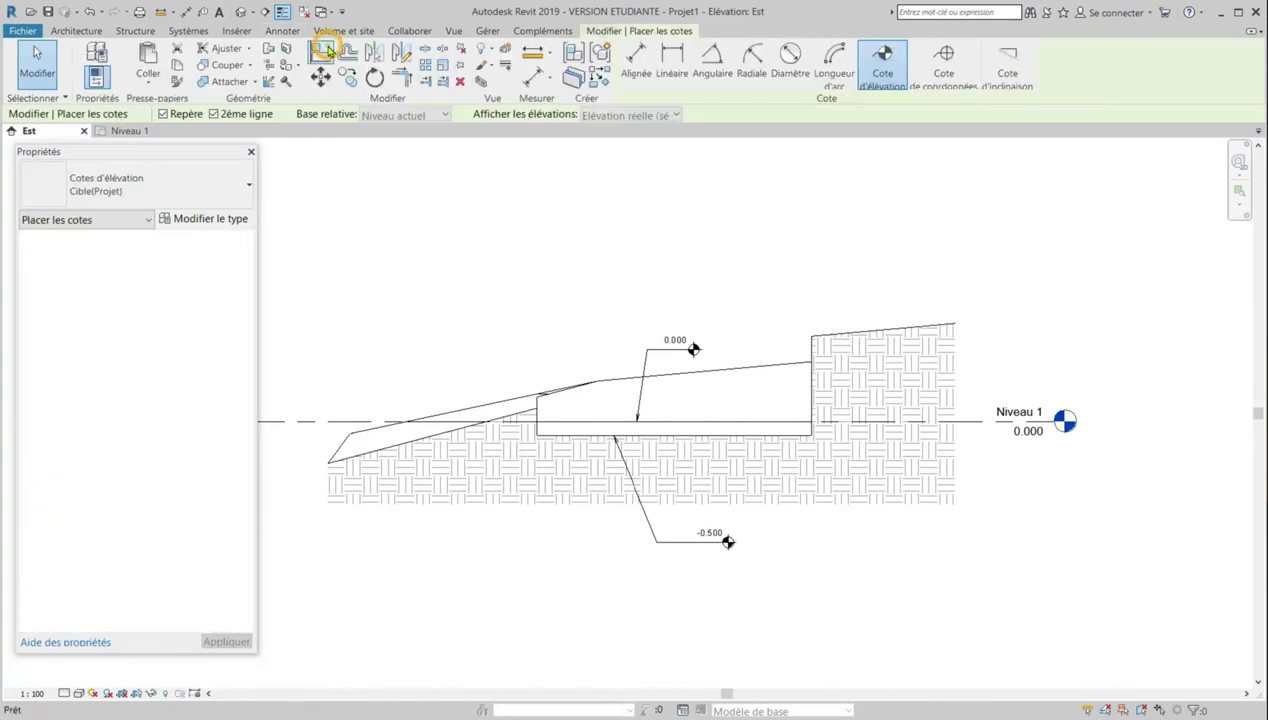
{"action": "left_click", "coordinate": [174, 195]}
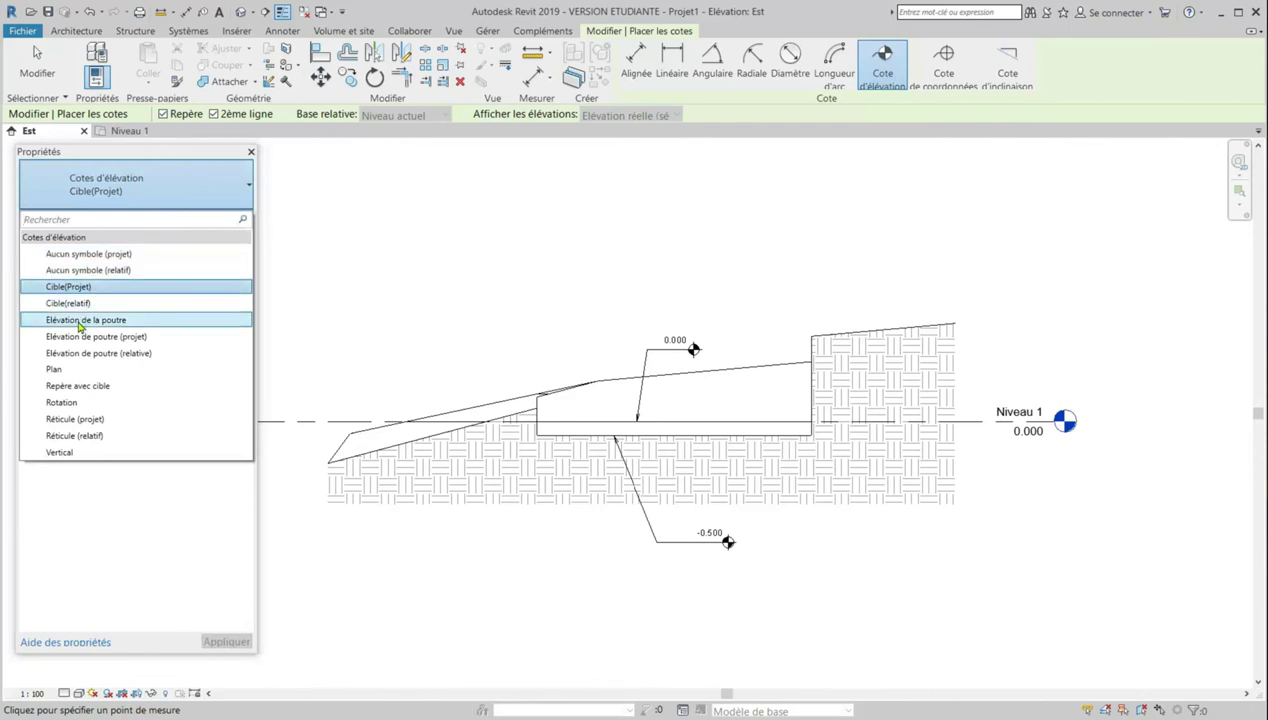
{"action": "left_click", "coordinate": [91, 437]}
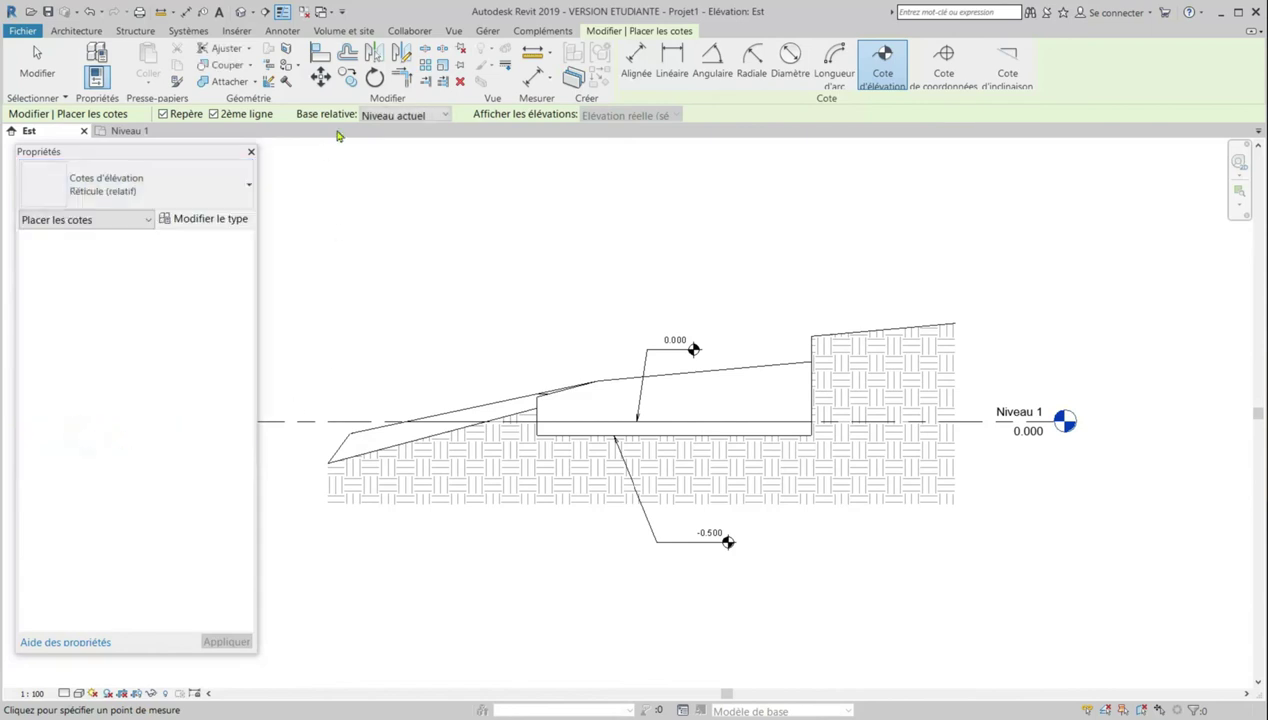
{"action": "left_click", "coordinate": [399, 118]}
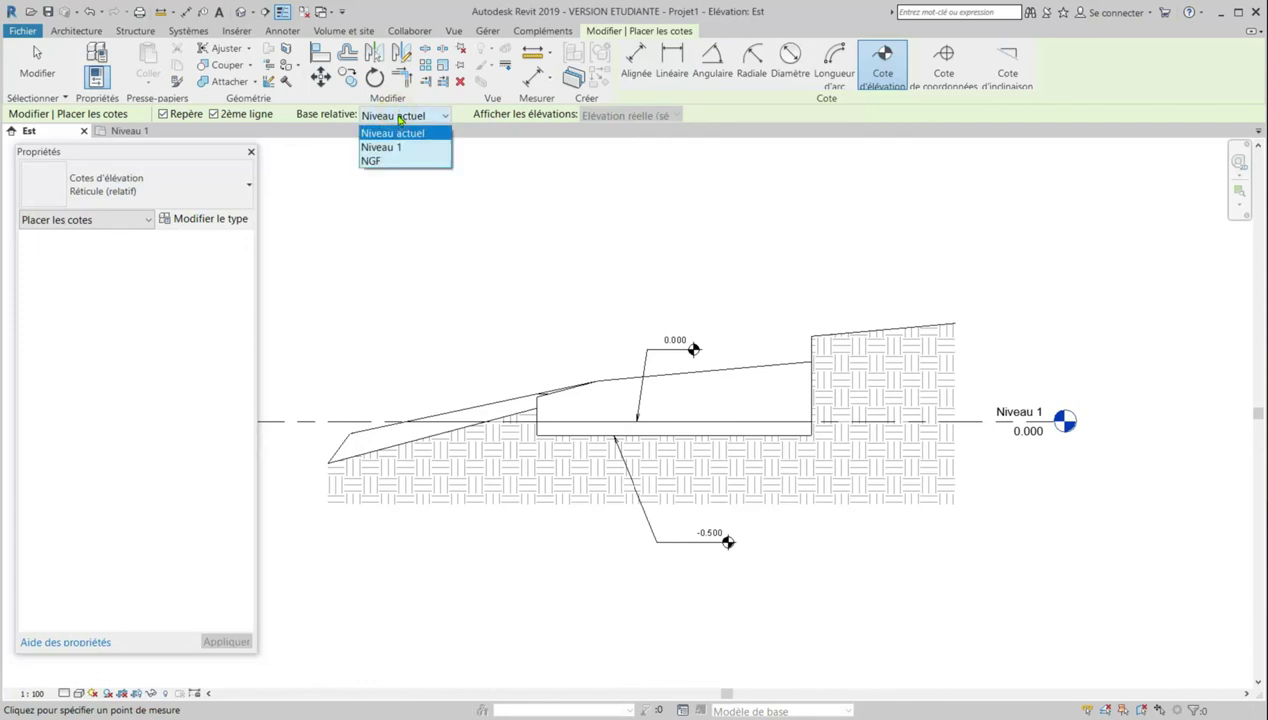
{"action": "left_click", "coordinate": [378, 160]}
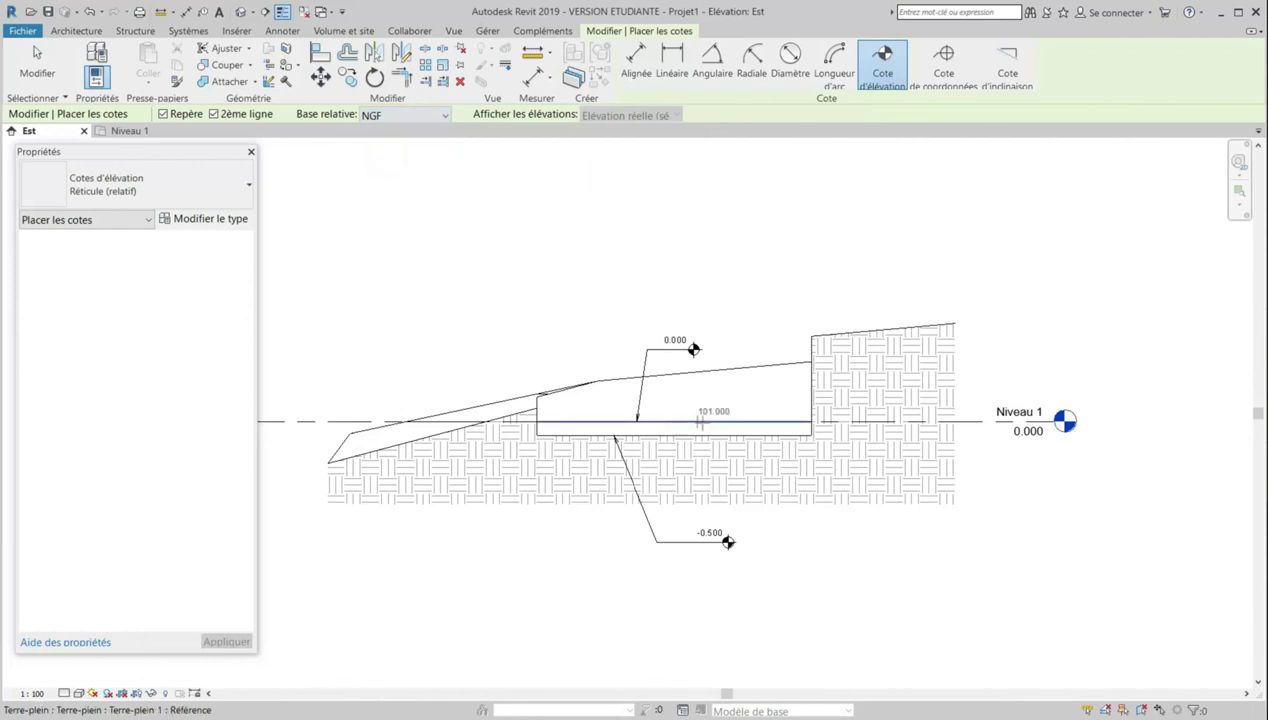
{"action": "left_click", "coordinate": [726, 421]}
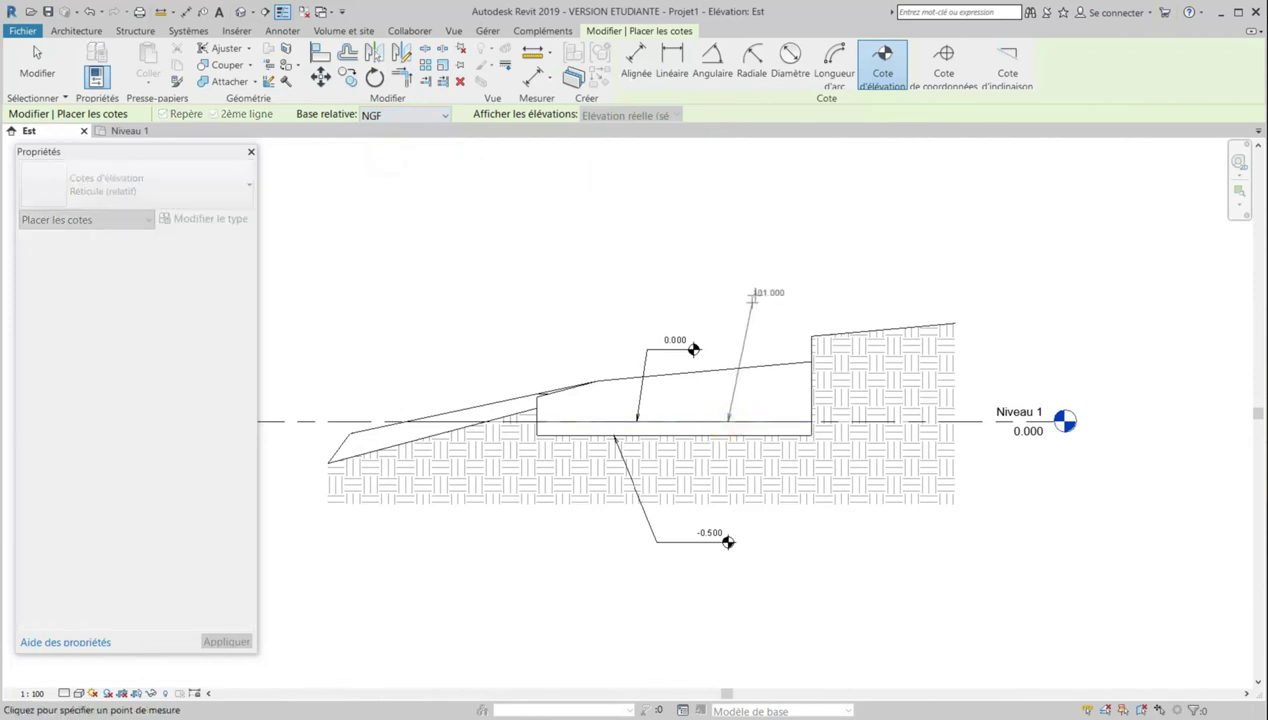
{"action": "left_click", "coordinate": [760, 281]}
{"action": "left_click", "coordinate": [822, 280]}
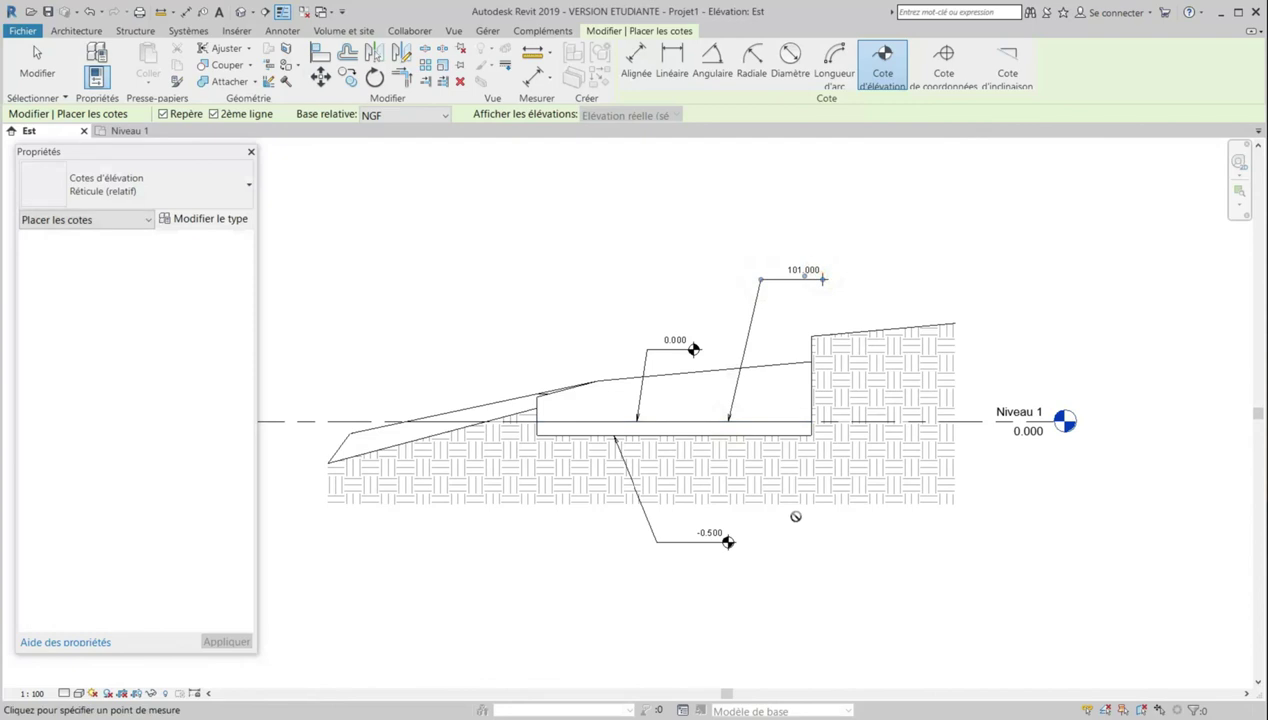
Place a second NGF-relative Réticule (relatif) spot elevation on the pad's underside, with its text below the terrain hatch, and end the command
{"action": "left_click", "coordinate": [733, 437]}
{"action": "left_click", "coordinate": [797, 548]}
{"action": "left_click", "coordinate": [880, 548]}
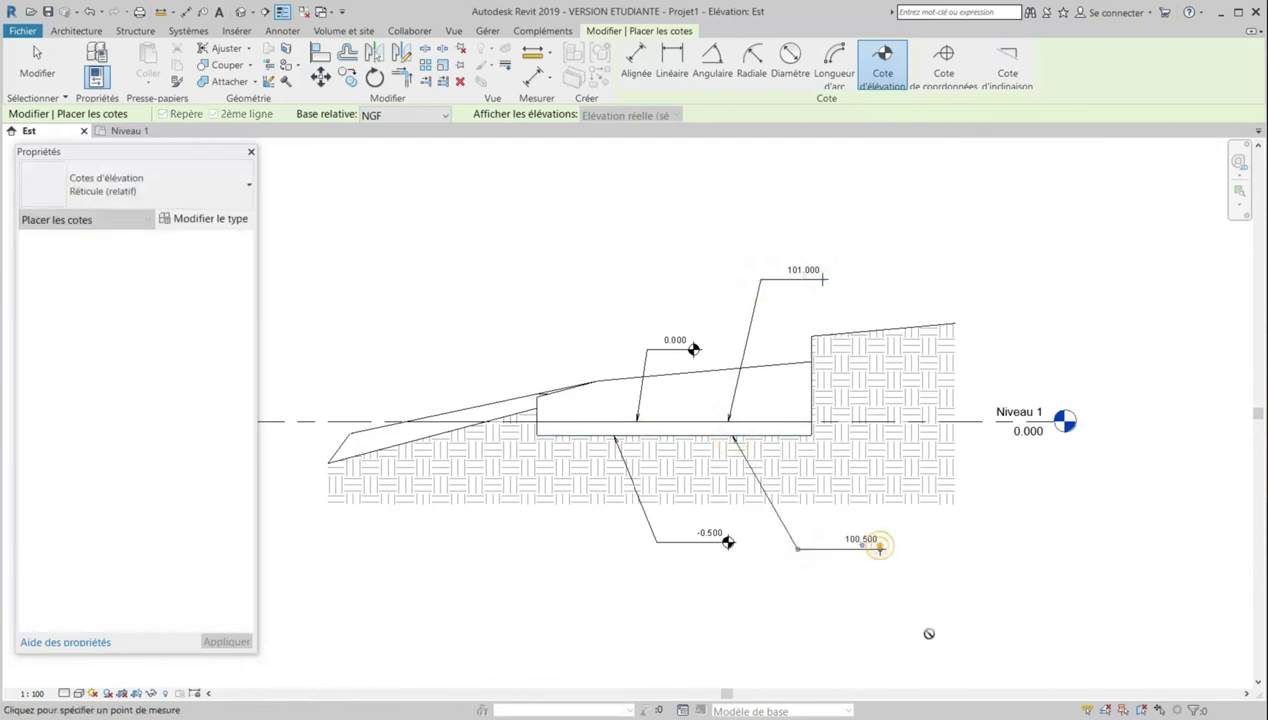
{"action": "scroll", "coordinate": [711, 332], "scroll_direction": "down", "scroll_amount": 1}
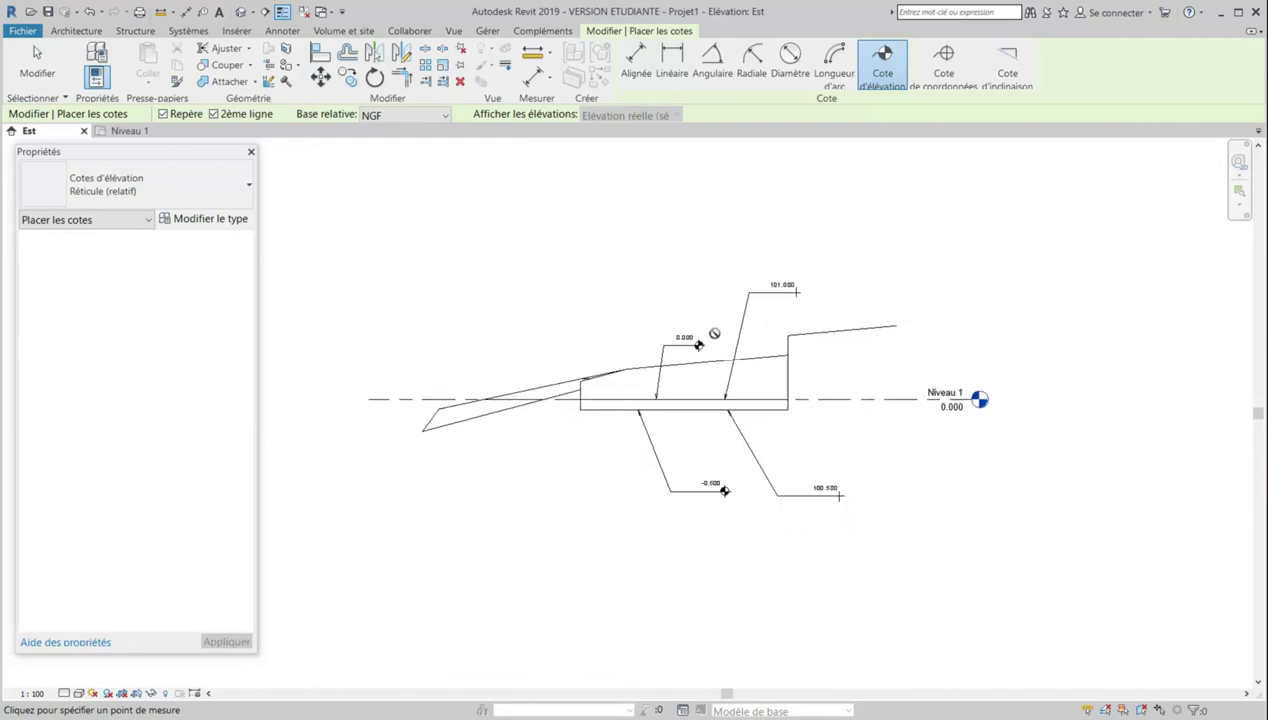
{"action": "key", "text": "Escape"}
{"action": "key", "text": "Escape"}
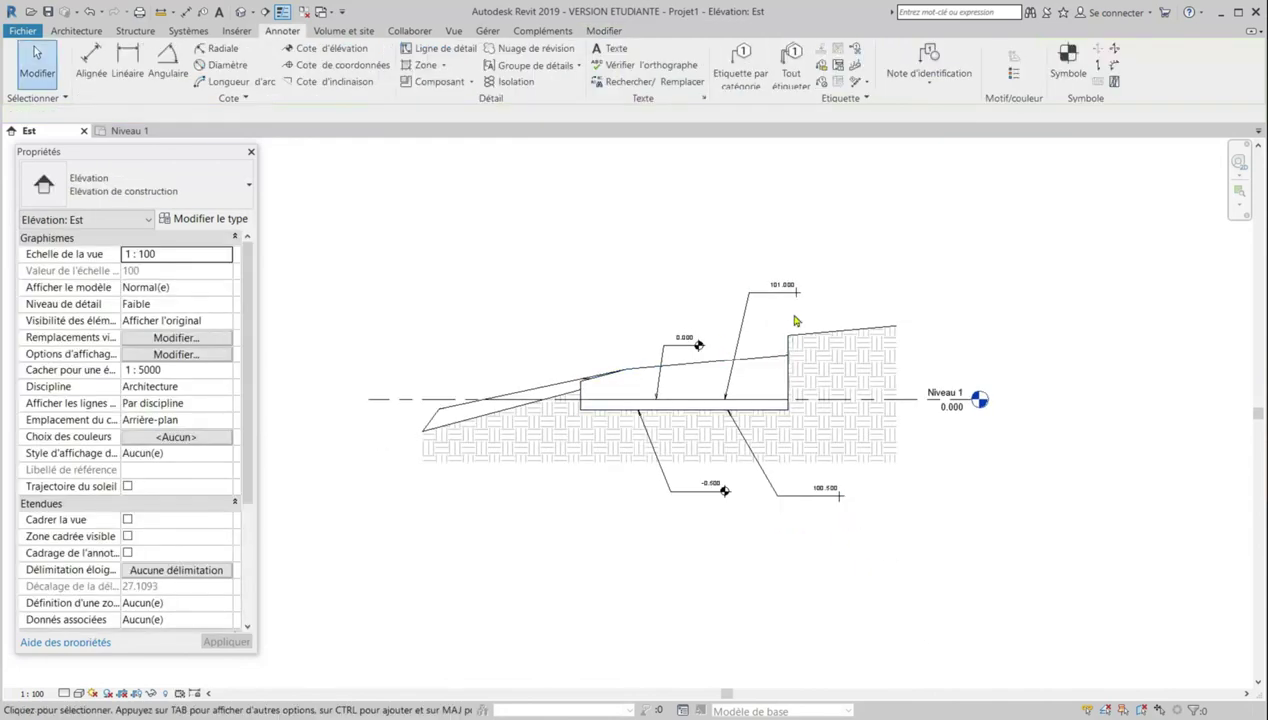
{"action": "middle_click_drag", "start_coordinate": [402, 332], "coordinate": [507, 353]}
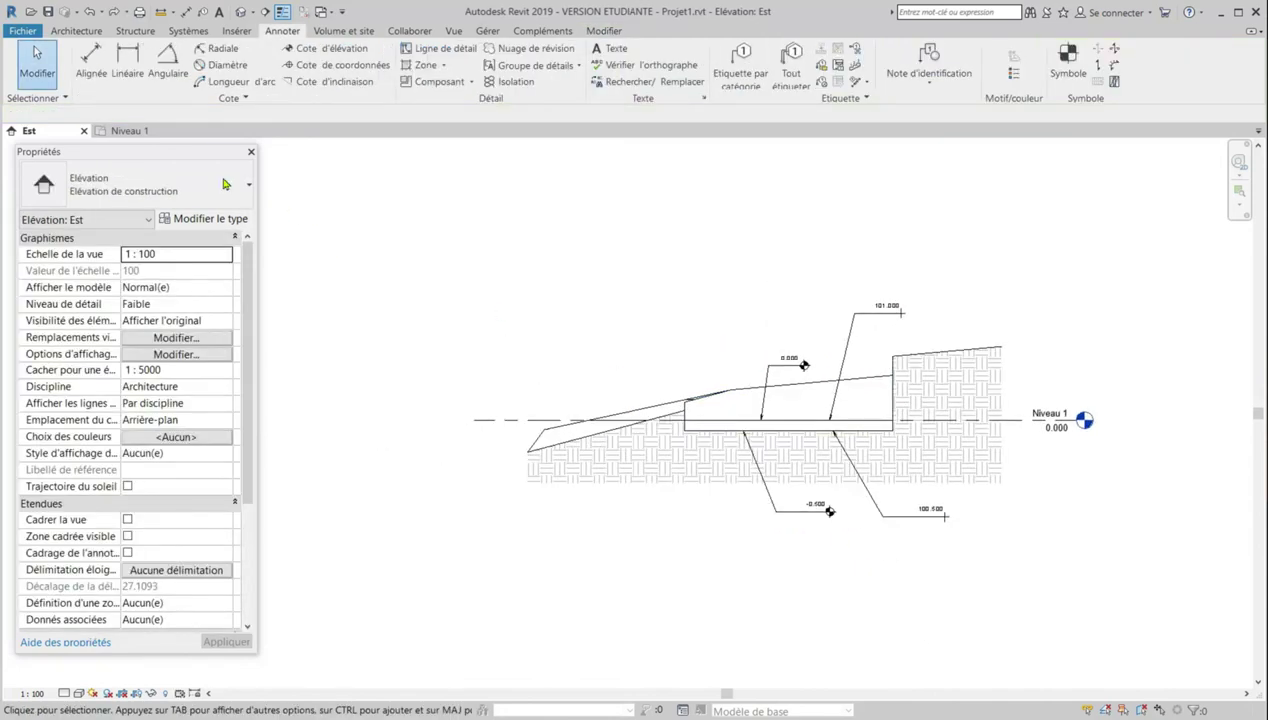
In the Niveau 1 floor plan, move the north elevation marker above the terrain and the east marker to its right side
{"action": "left_click", "coordinate": [129, 134]}
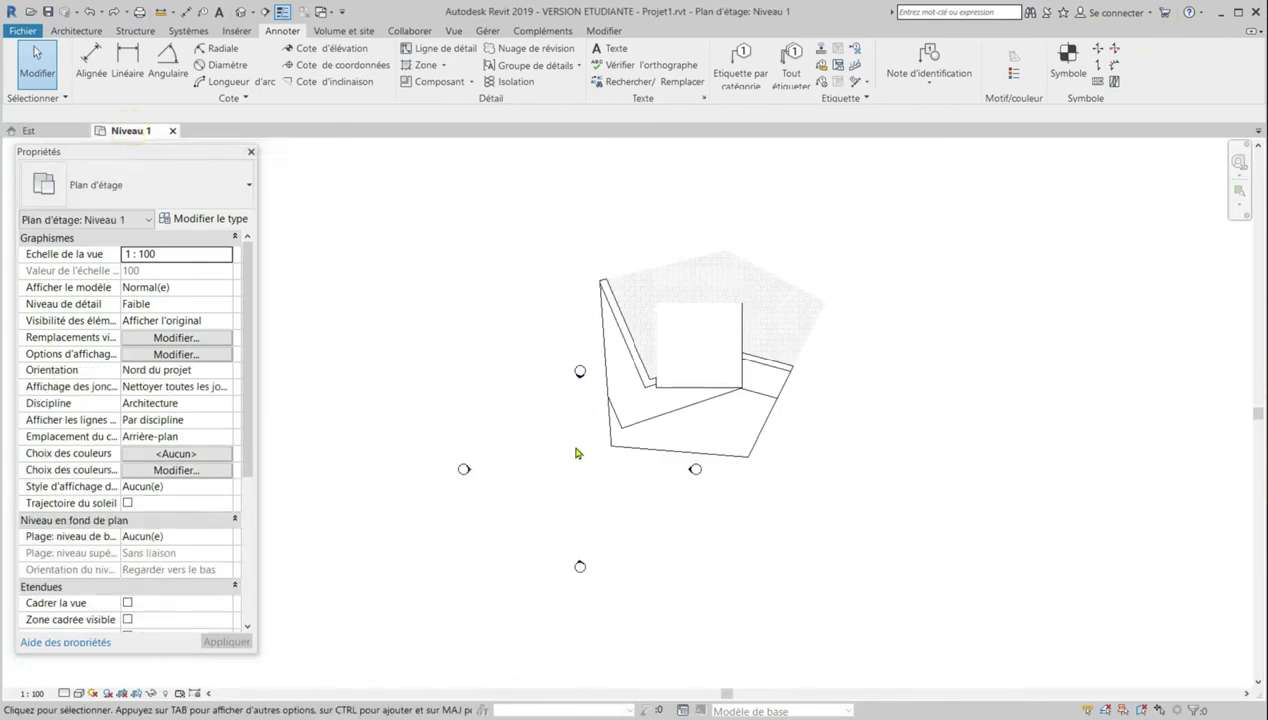
{"action": "scroll", "coordinate": [576, 453], "scroll_direction": "down", "scroll_amount": 1}
{"action": "scroll", "coordinate": [571, 505], "scroll_direction": "up", "scroll_amount": 1}
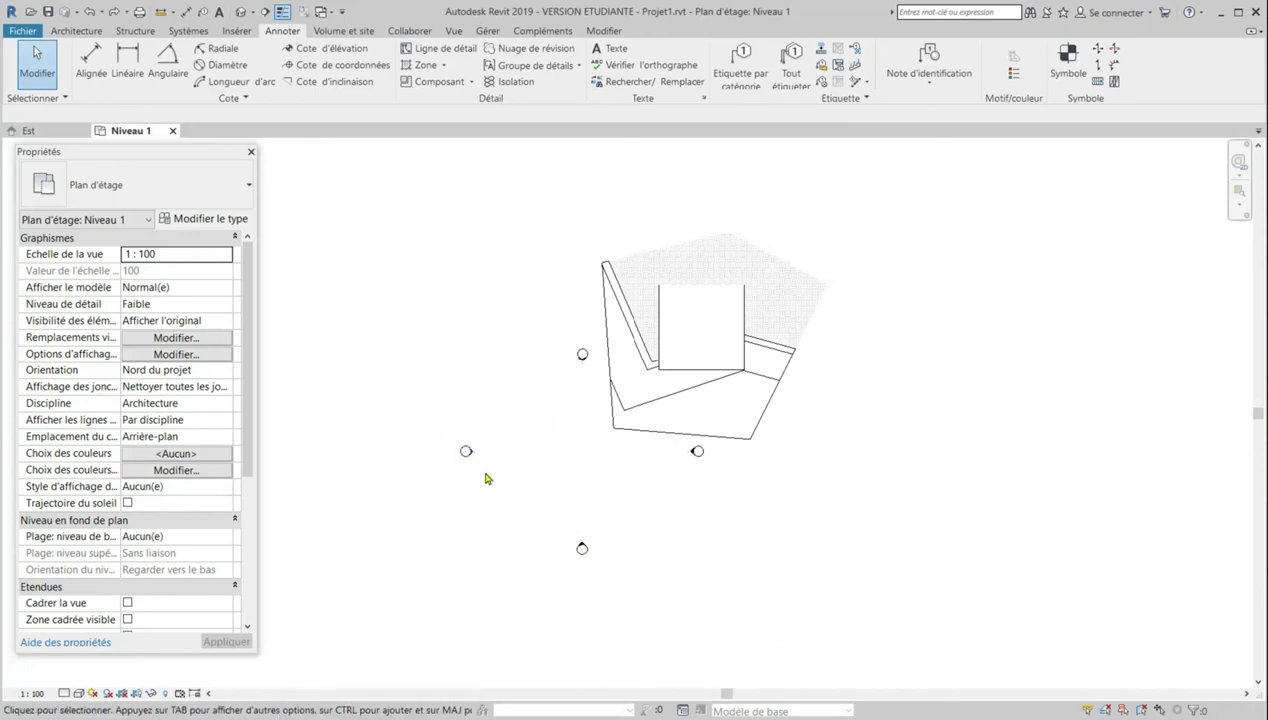
{"action": "mouse_move", "coordinate": [554, 320]}
{"action": "left_mouse_down"}
{"action": "mouse_move", "coordinate": [602, 394]}
{"action": "mouse_move", "coordinate": [600, 232]}
{"action": "mouse_move", "coordinate": [690, 182]}
{"action": "mouse_move", "coordinate": [704, 190]}
{"action": "left_mouse_up"}
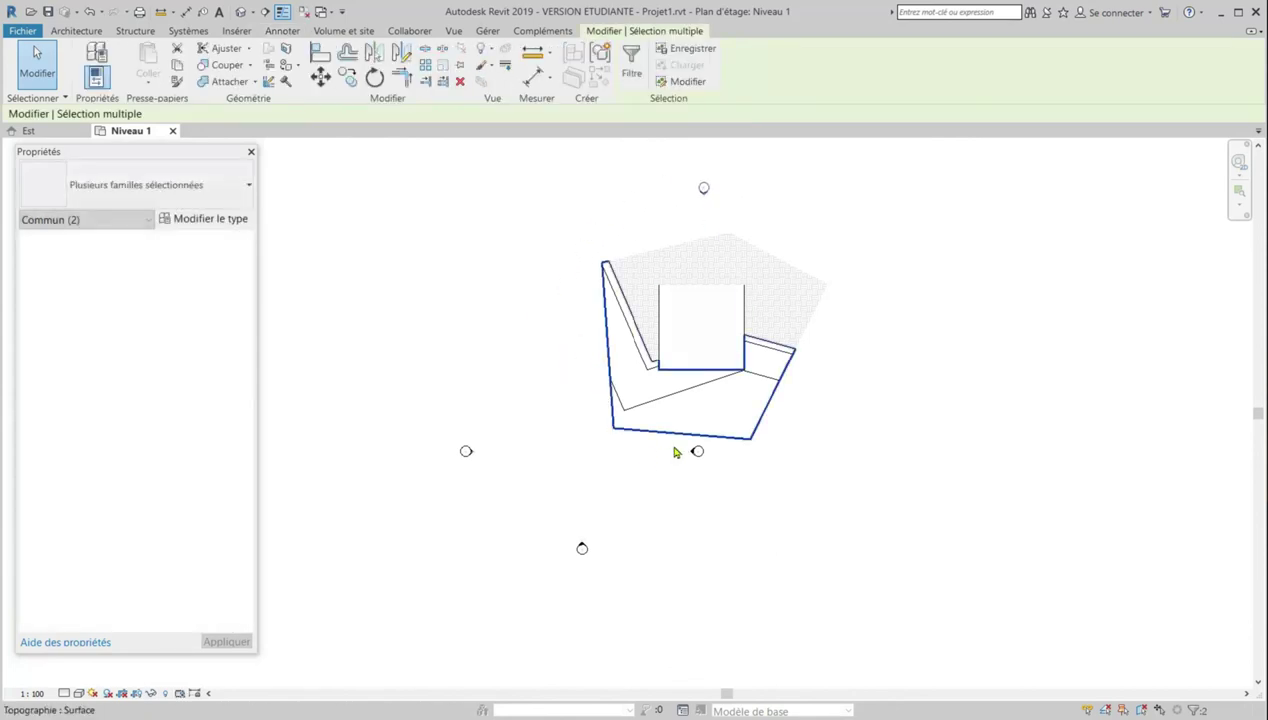
{"action": "mouse_move", "coordinate": [726, 486]}
{"action": "left_mouse_down"}
{"action": "mouse_move", "coordinate": [690, 447]}
{"action": "mouse_move", "coordinate": [974, 332]}
{"action": "mouse_move", "coordinate": [837, 359]}
{"action": "left_mouse_up"}
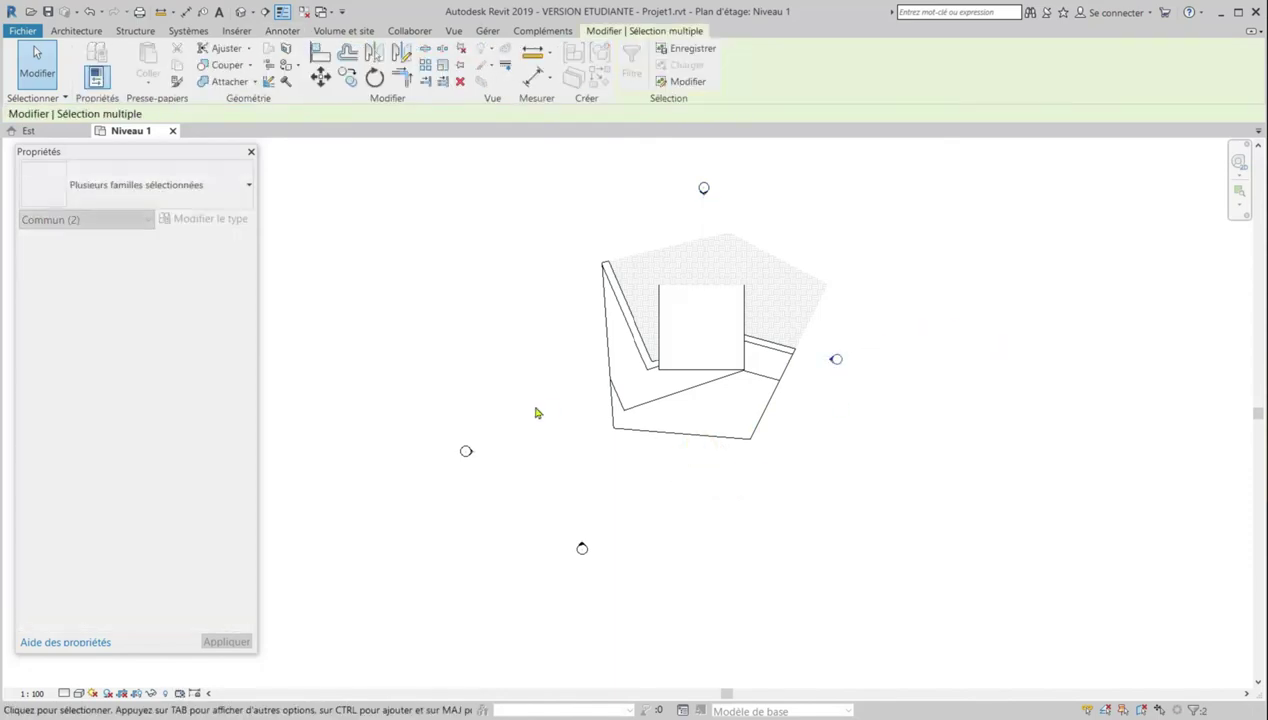
Move the west elevation marker beside the terrain's left edge and the south marker just below the terrain, and clear the selection
{"action": "left_click_drag", "start_coordinate": [426, 416], "coordinate": [502, 492]}
{"action": "mouse_move", "coordinate": [467, 451]}
{"action": "left_mouse_down"}
{"action": "mouse_move", "coordinate": [507, 356]}
{"action": "mouse_move", "coordinate": [542, 334]}
{"action": "left_mouse_up"}
{"action": "left_click_drag", "start_coordinate": [533, 511], "coordinate": [616, 590]}
{"action": "left_click_drag", "start_coordinate": [583, 549], "coordinate": [687, 467]}
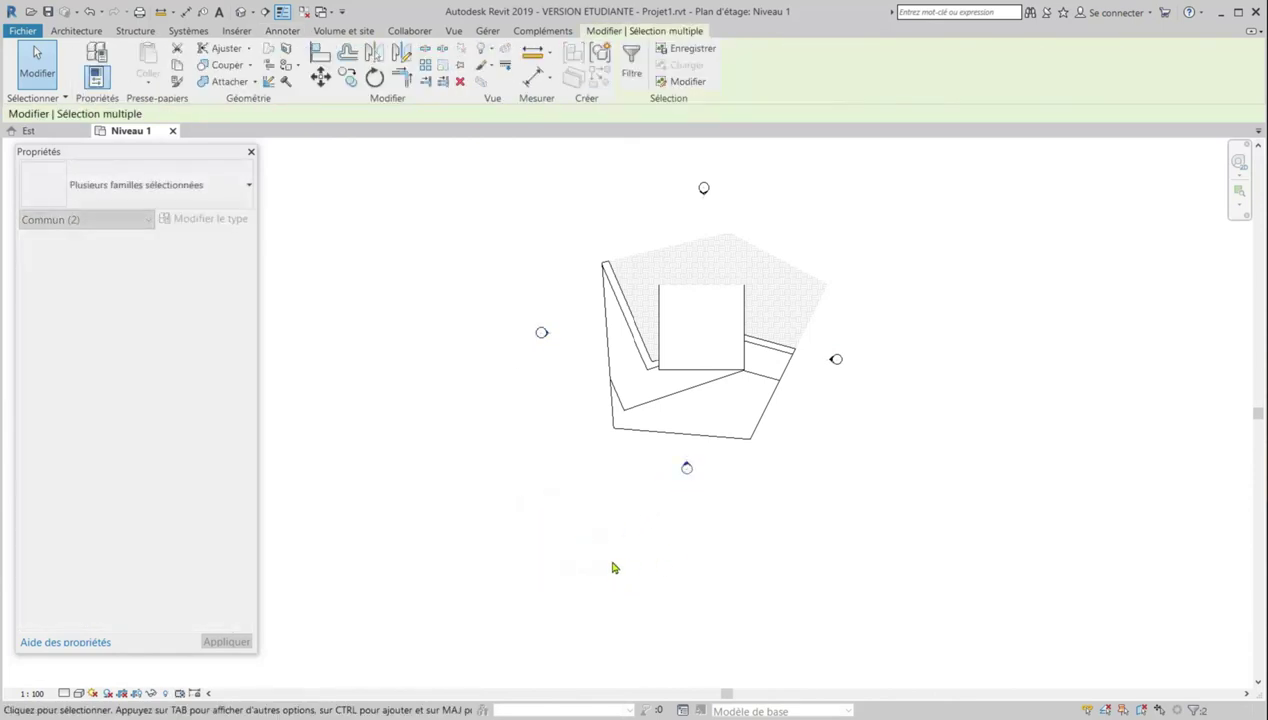
{"action": "left_click", "coordinate": [612, 564]}
{"action": "scroll", "coordinate": [612, 563], "scroll_direction": "down", "scroll_amount": 1}
{"action": "scroll", "coordinate": [799, 362], "scroll_direction": "up", "scroll_amount": 2}
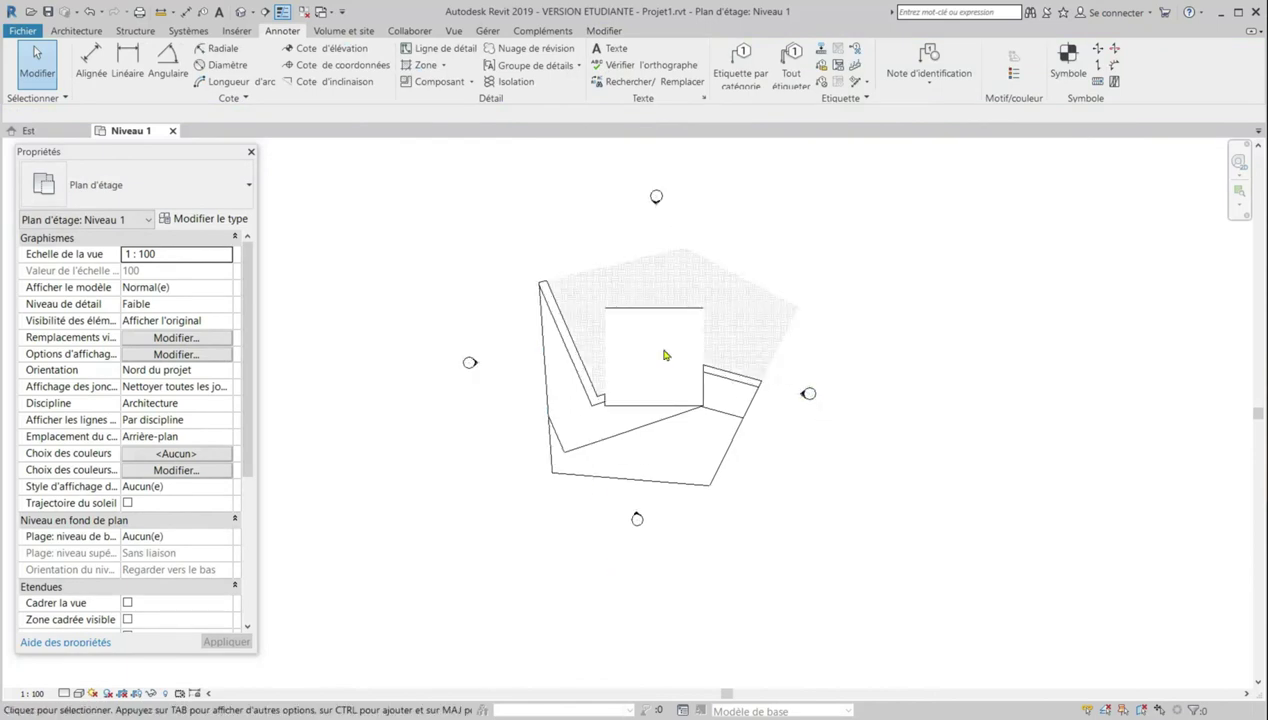
Return to the Est elevation, hide the view properties and examine the terrain profile around the pad
{"action": "left_click", "coordinate": [38, 131]}
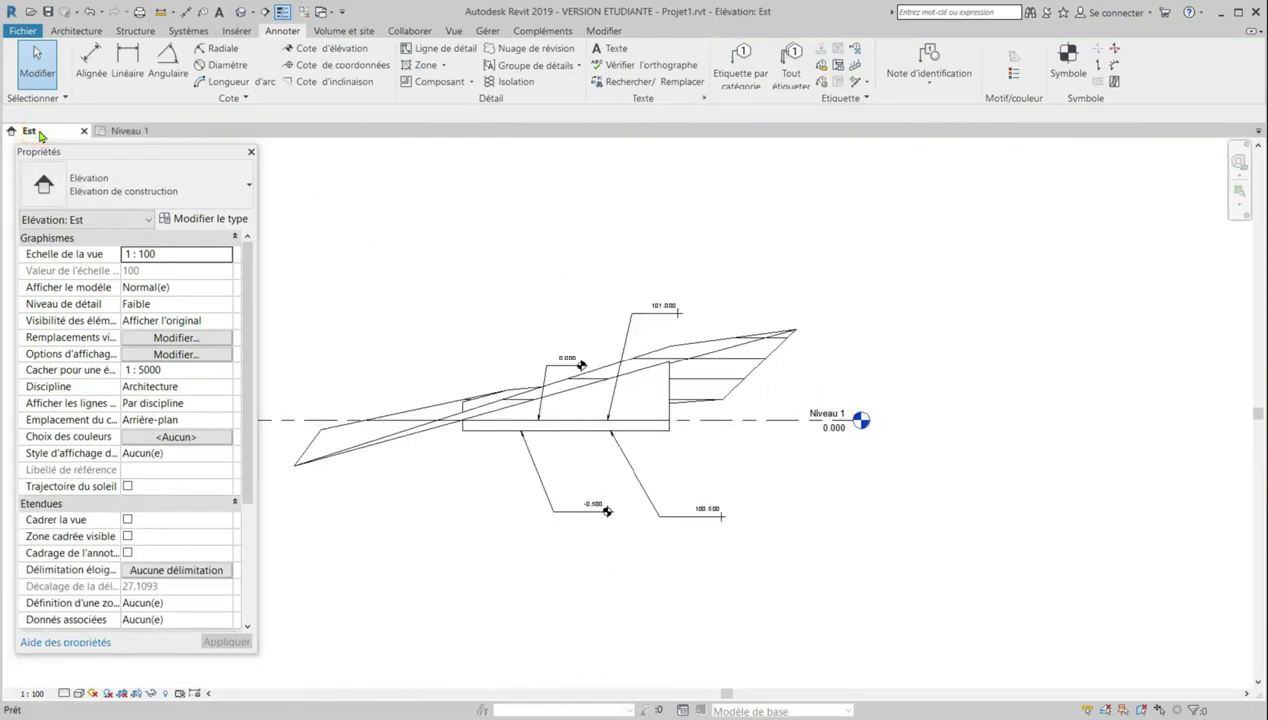
{"action": "scroll", "coordinate": [603, 352], "scroll_direction": "down", "scroll_amount": 4}
{"action": "scroll", "coordinate": [495, 384], "scroll_direction": "up", "scroll_amount": 5}
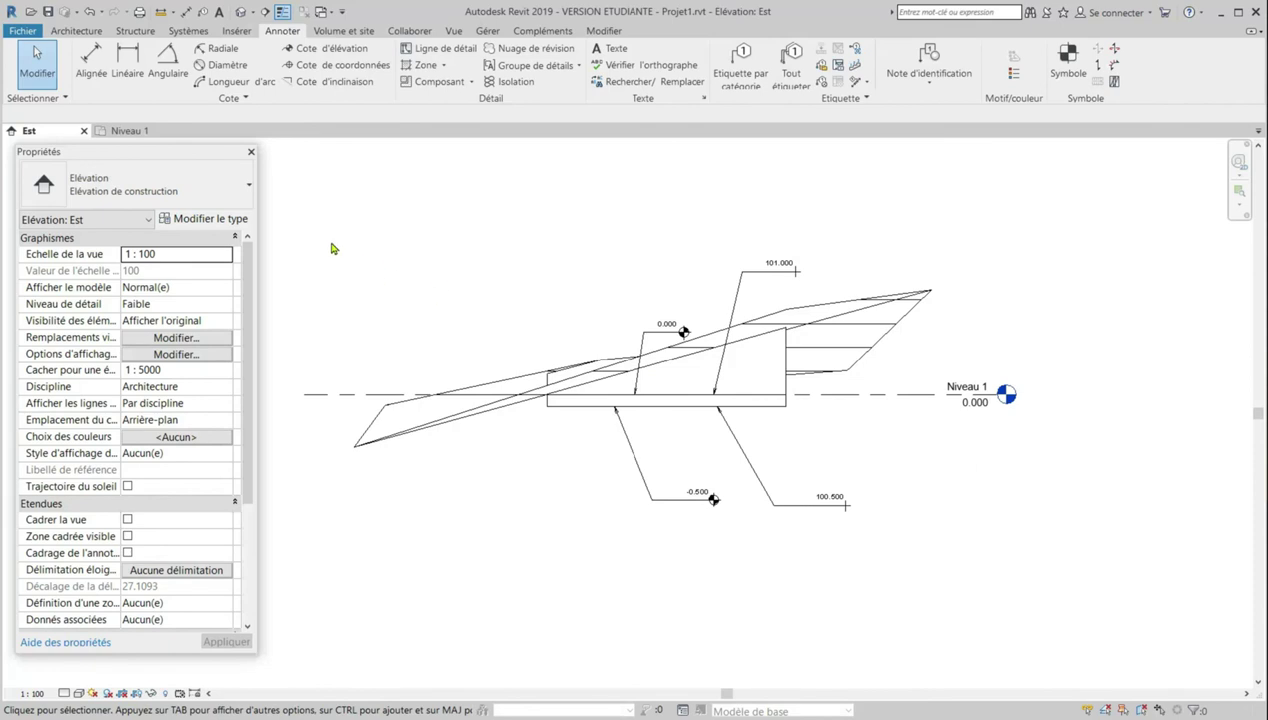
{"action": "left_click", "coordinate": [251, 151]}
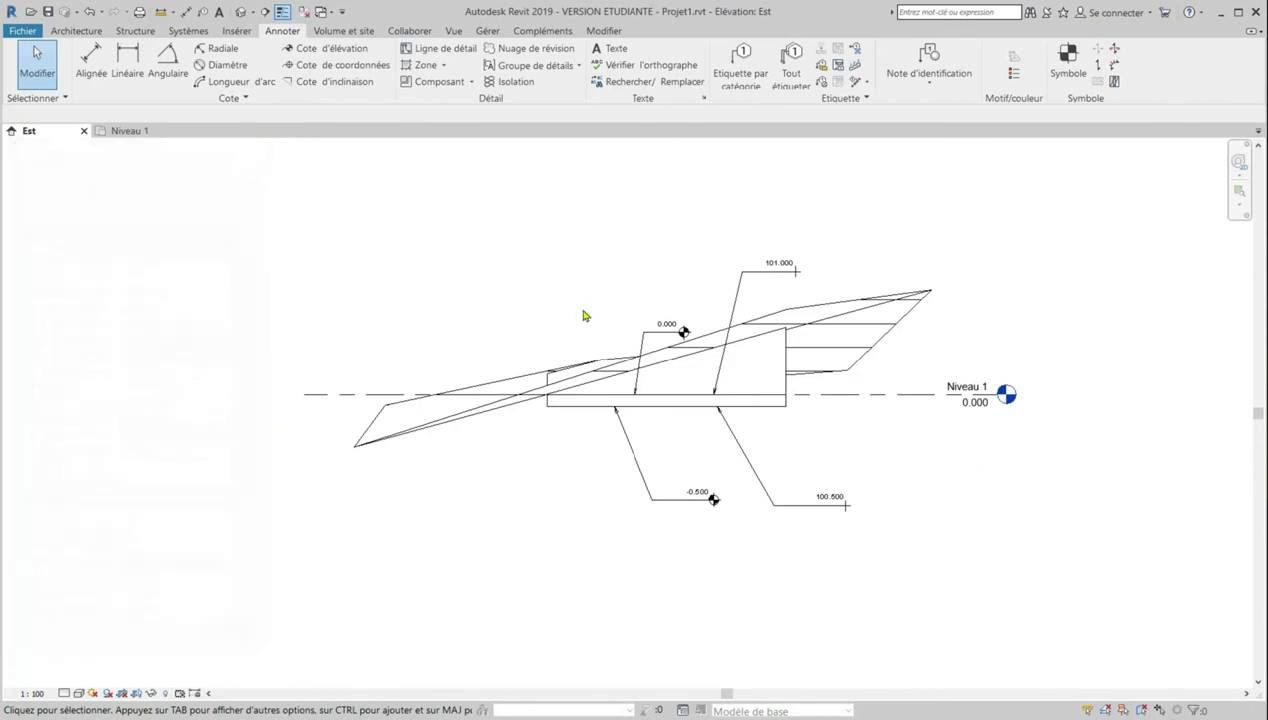
{"action": "scroll", "coordinate": [610, 285], "scroll_direction": "down", "scroll_amount": 1}
{"action": "scroll", "coordinate": [560, 320], "scroll_direction": "up", "scroll_amount": 2}
{"action": "scroll", "coordinate": [615, 300], "scroll_direction": "down", "scroll_amount": 2}
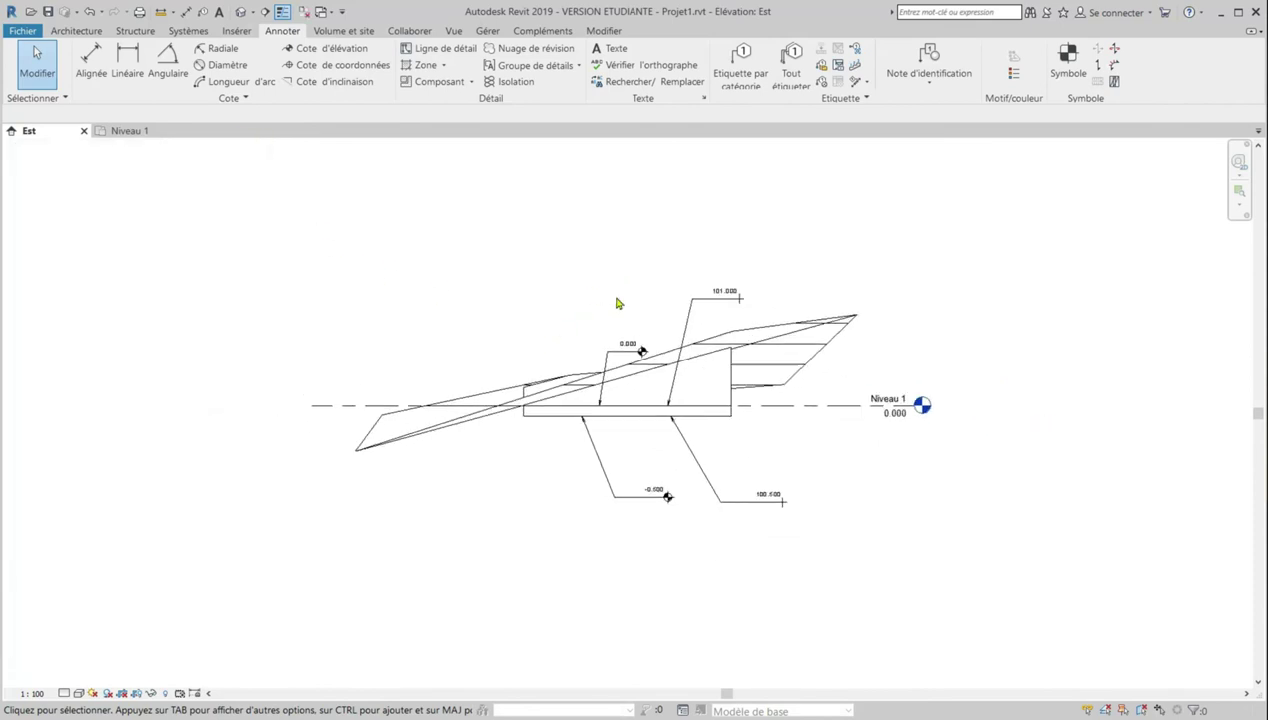
Show the project browser and open the {3D} view to see the terrain with its pad
{"action": "right_click", "coordinate": [615, 250]}
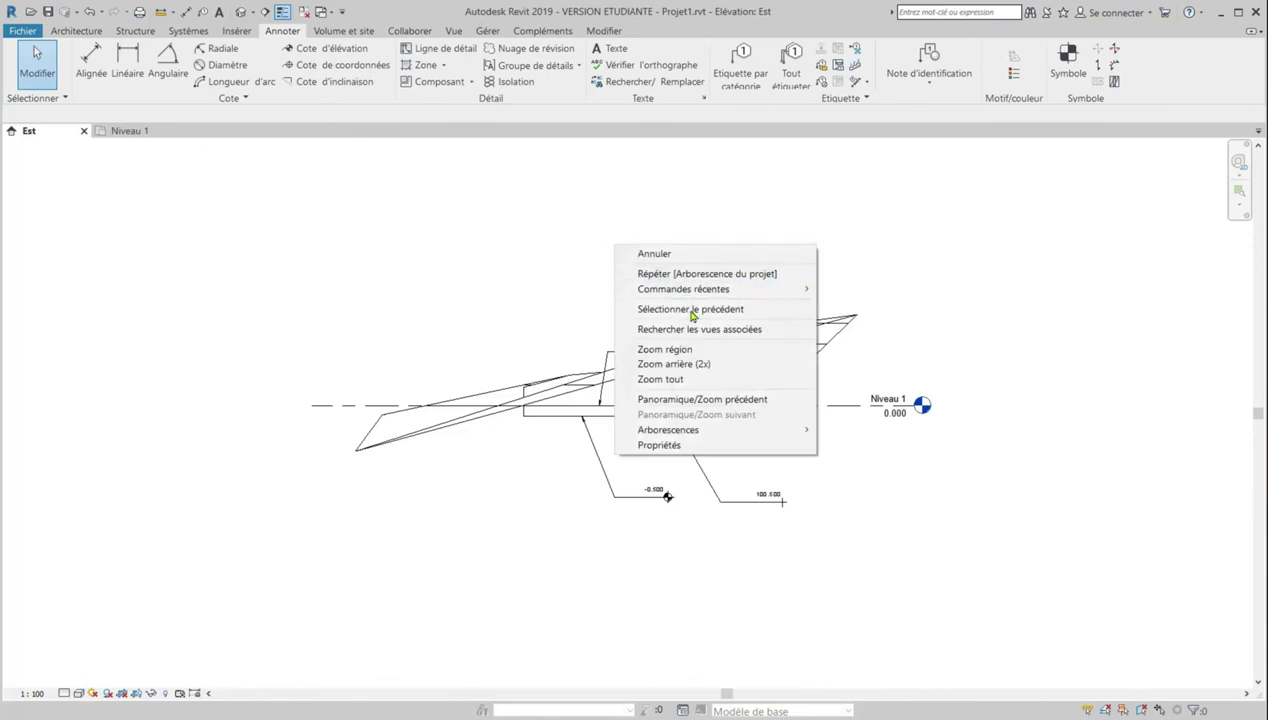
{"action": "mouse_move", "coordinate": [760, 432]}
{"action": "left_click", "coordinate": [834, 432]}
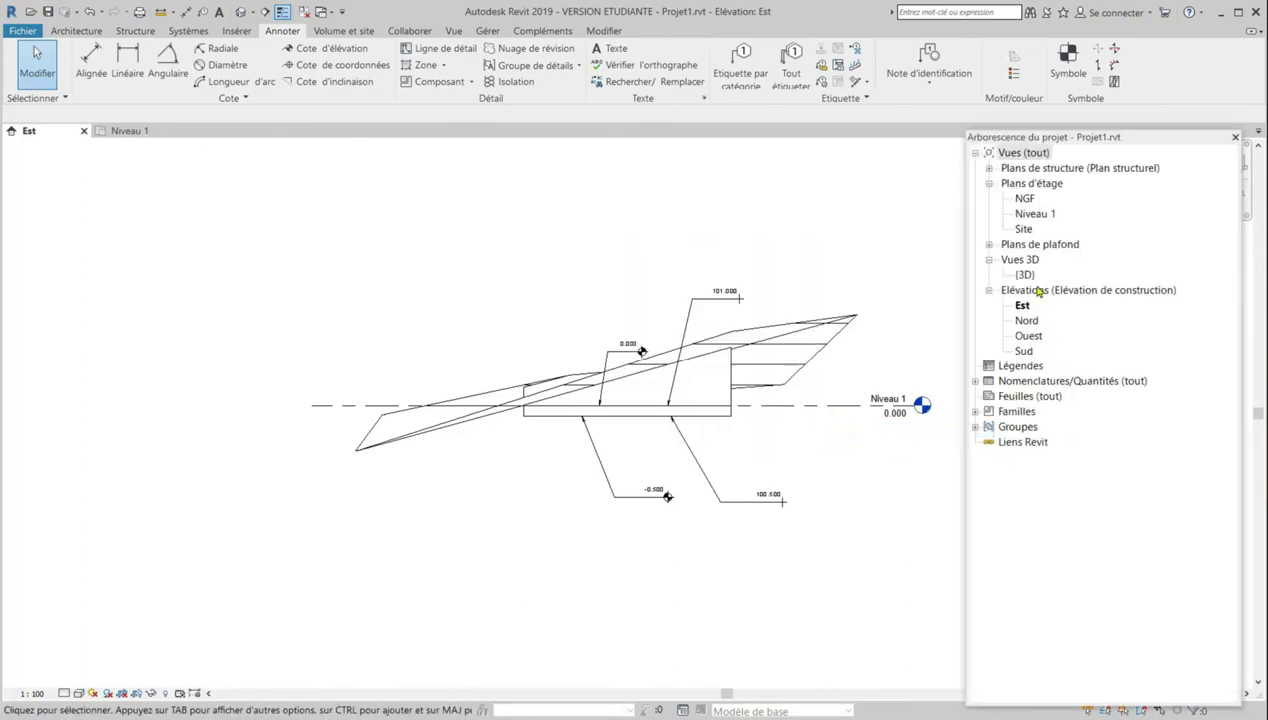
{"action": "double_click", "coordinate": [1033, 277]}
{"action": "scroll", "coordinate": [649, 443], "scroll_direction": "down", "scroll_amount": 4}
{"action": "scroll", "coordinate": [666, 293], "scroll_direction": "up", "scroll_amount": 8}
{"action": "scroll", "coordinate": [600, 331], "scroll_direction": "up", "scroll_amount": 3}
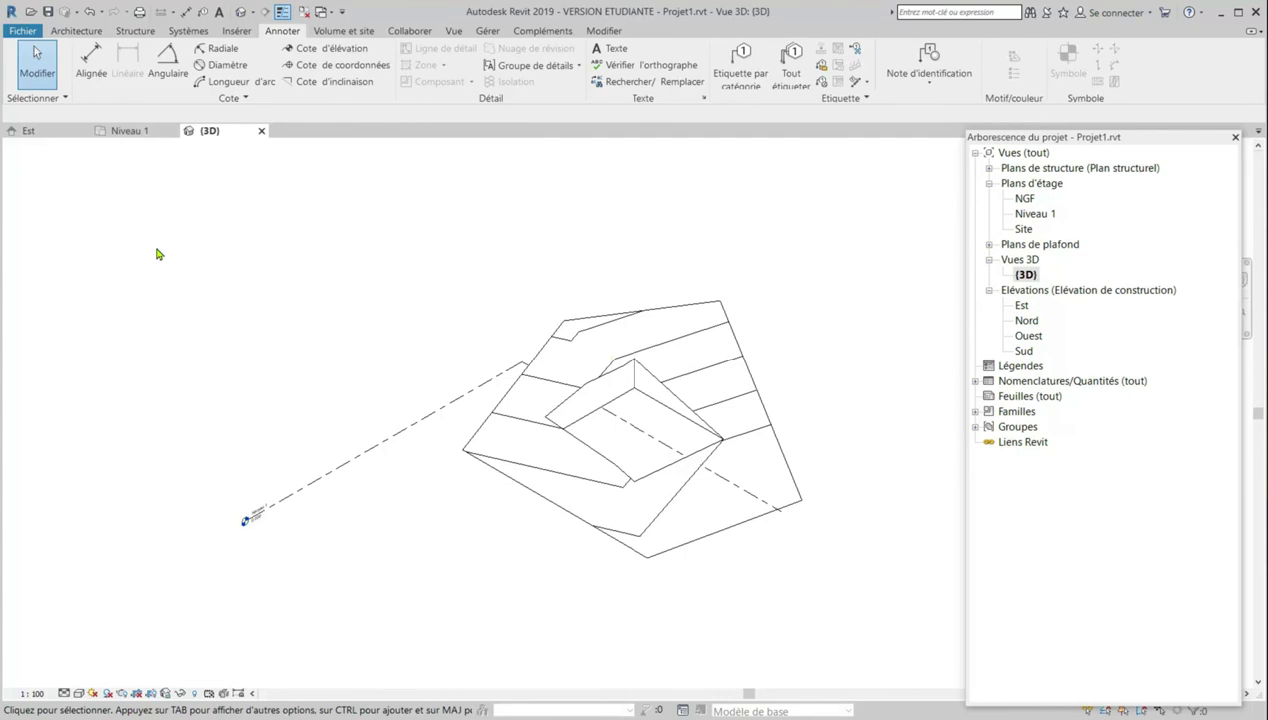
Display the 3D view's properties and widen the palette and its name column so the parameter names are fully readable
{"action": "right_click", "coordinate": [175, 257]}
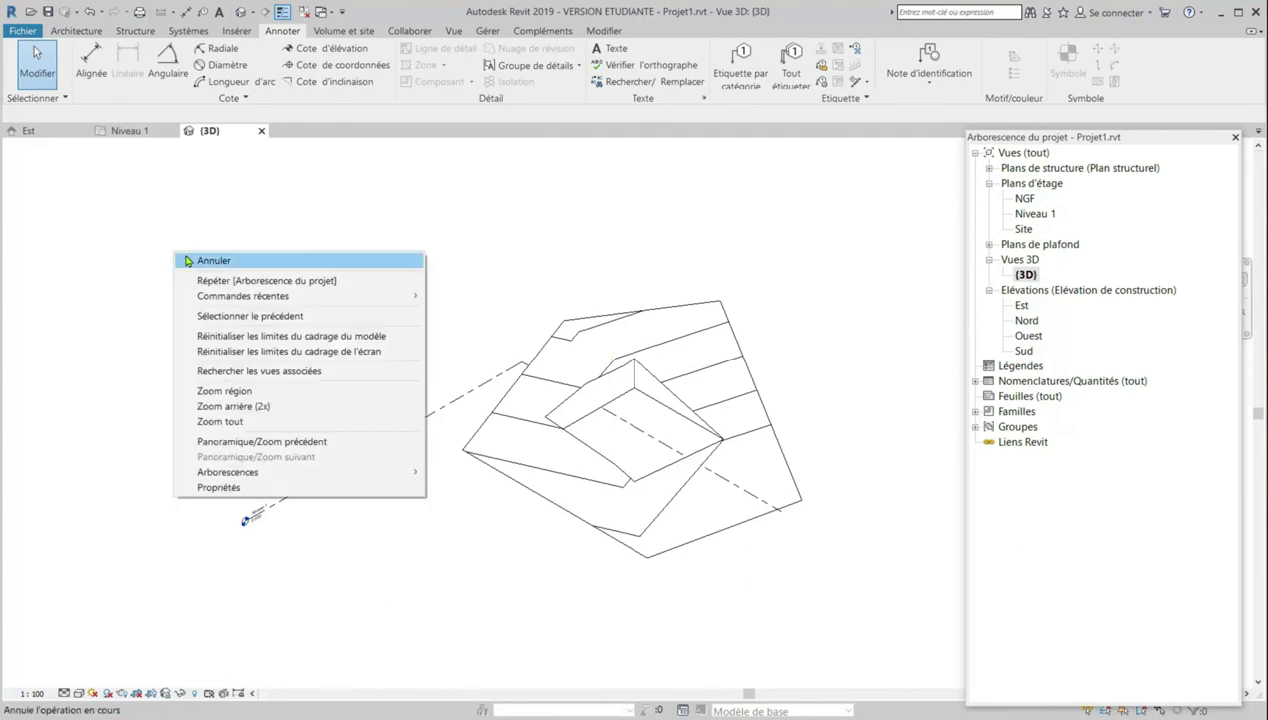
{"action": "left_click", "coordinate": [225, 487]}
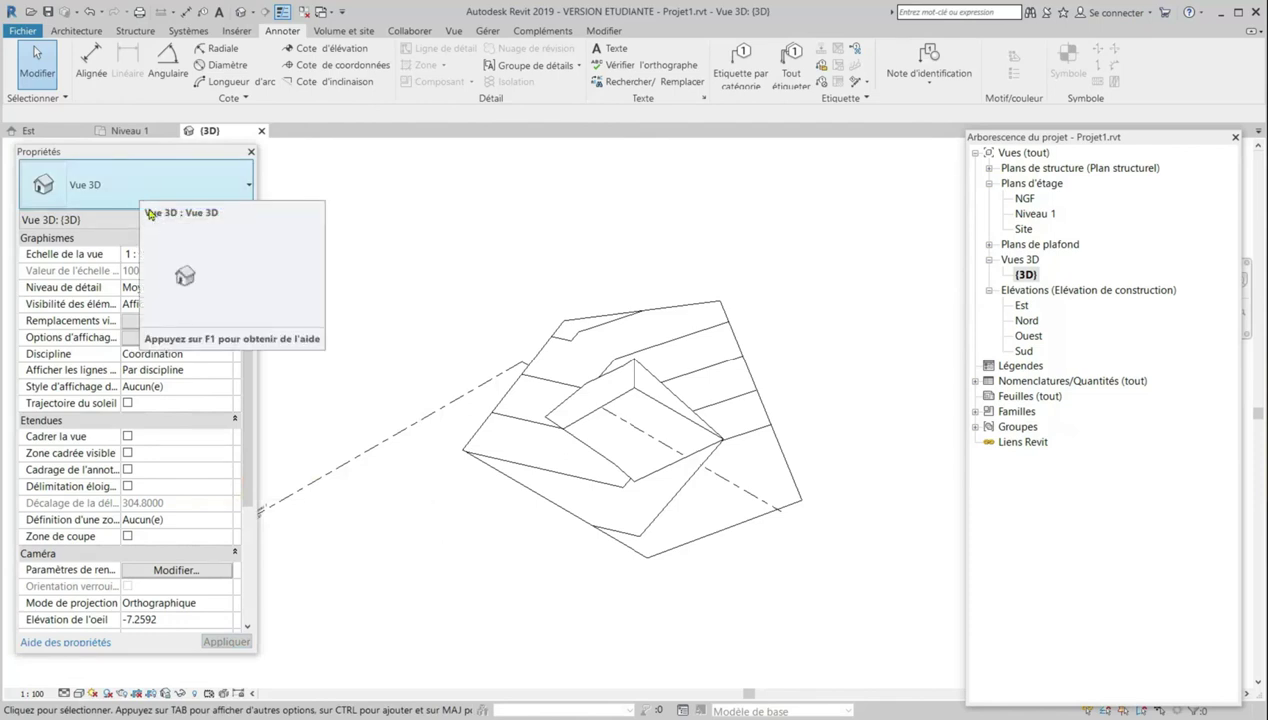
{"action": "left_click_drag", "start_coordinate": [119, 254], "coordinate": [148, 254]}
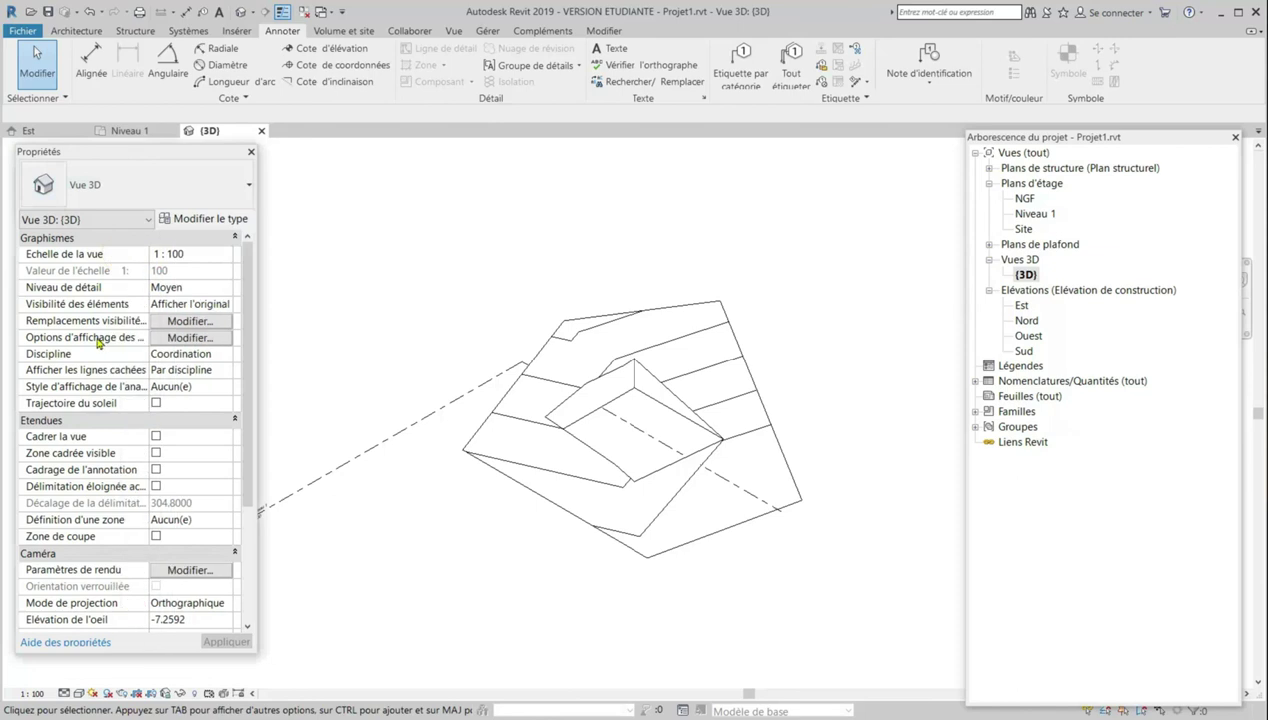
{"action": "left_click_drag", "start_coordinate": [257, 339], "coordinate": [380, 353]}
Set the 3D view's graphic display style to Ombré, apply it, and close the properties and project browser
{"action": "left_click", "coordinate": [267, 339]}
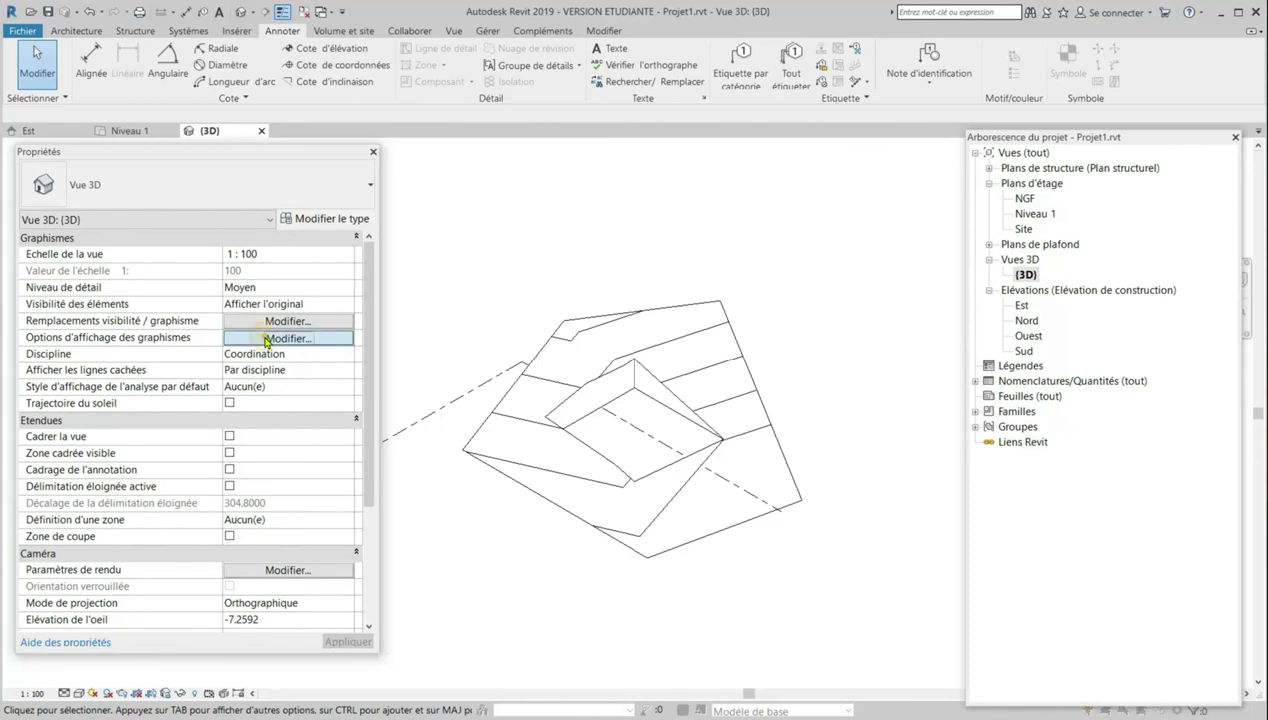
{"action": "left_click", "coordinate": [218, 289]}
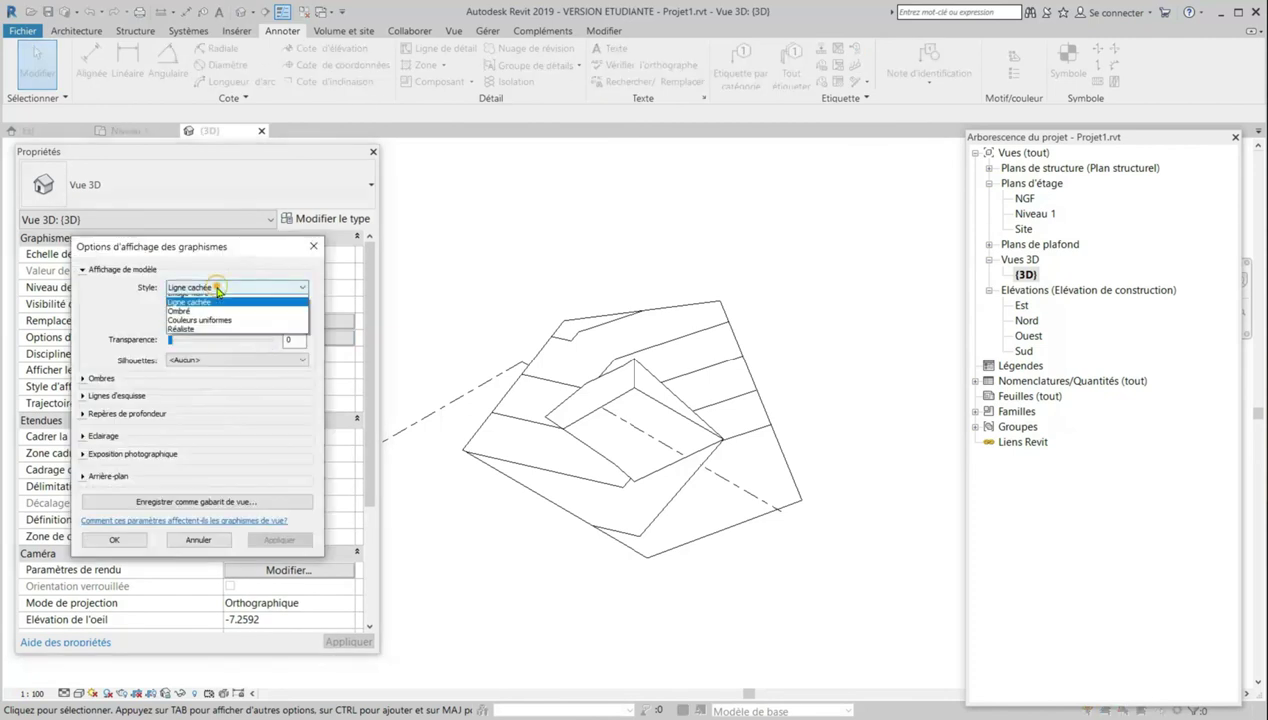
{"action": "left_click", "coordinate": [201, 318]}
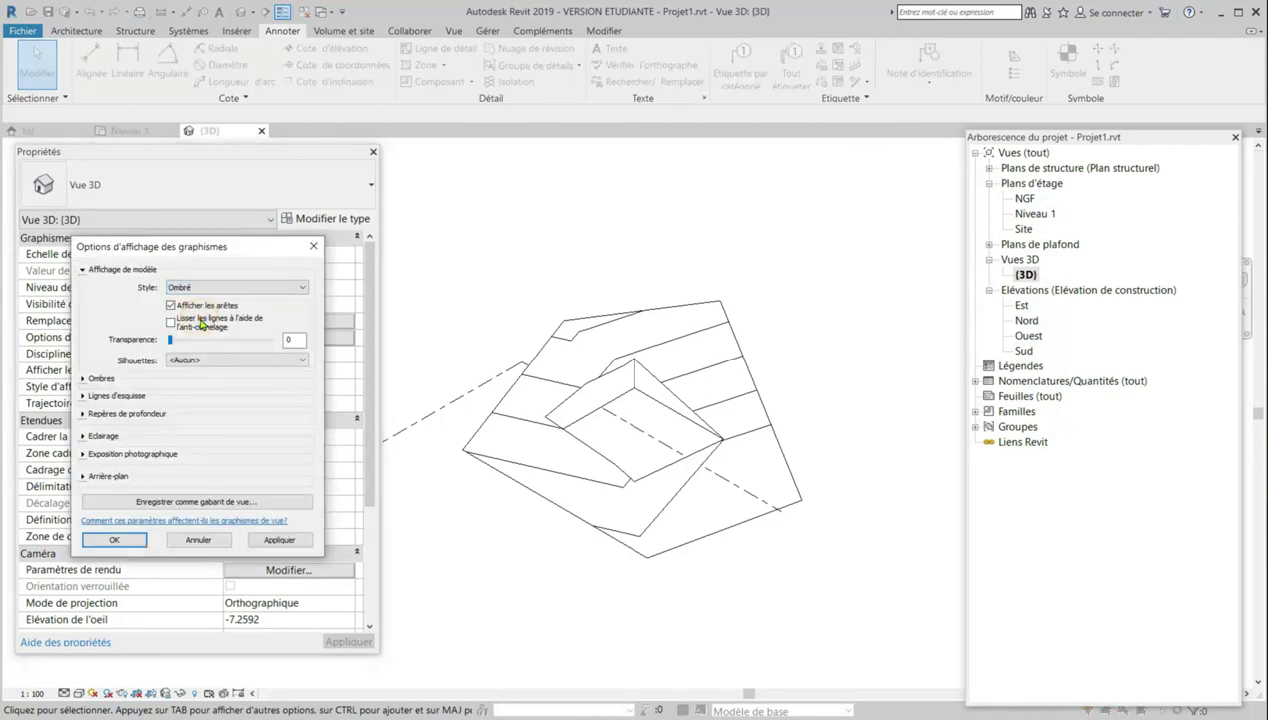
{"action": "left_click", "coordinate": [278, 539]}
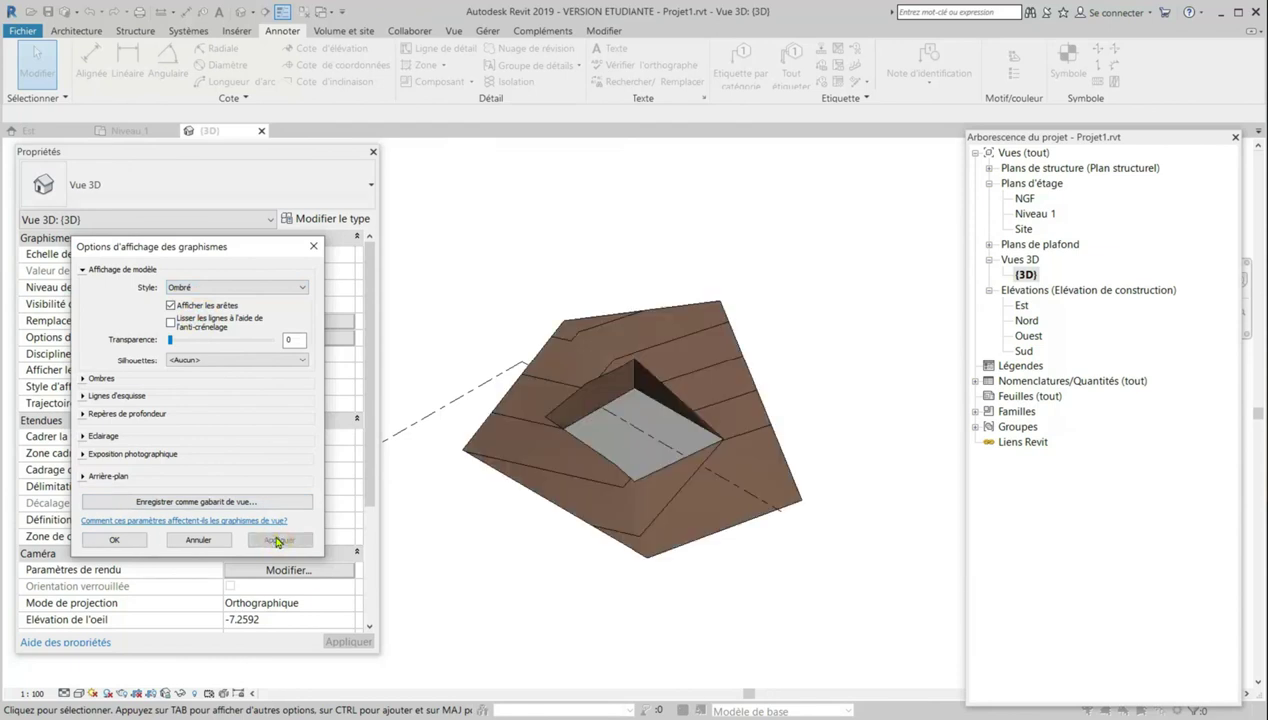
{"action": "left_click", "coordinate": [114, 539]}
{"action": "left_click", "coordinate": [373, 153]}
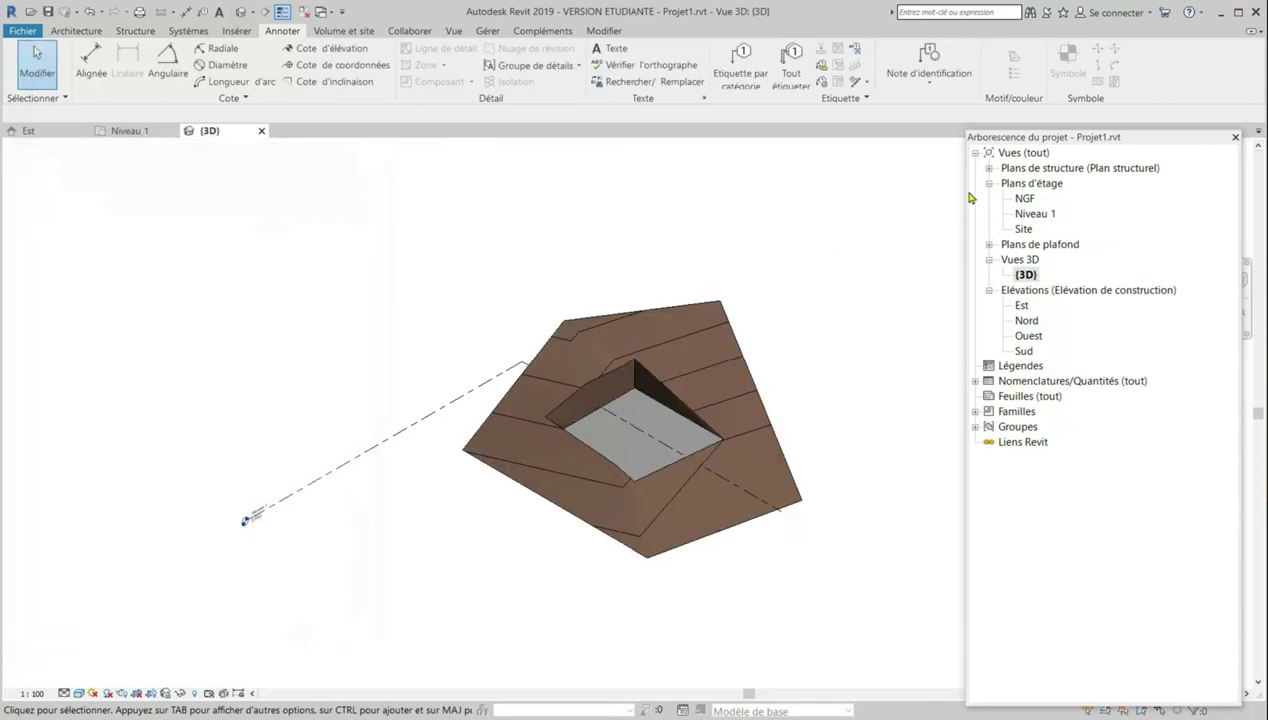
{"action": "left_click", "coordinate": [1235, 137]}
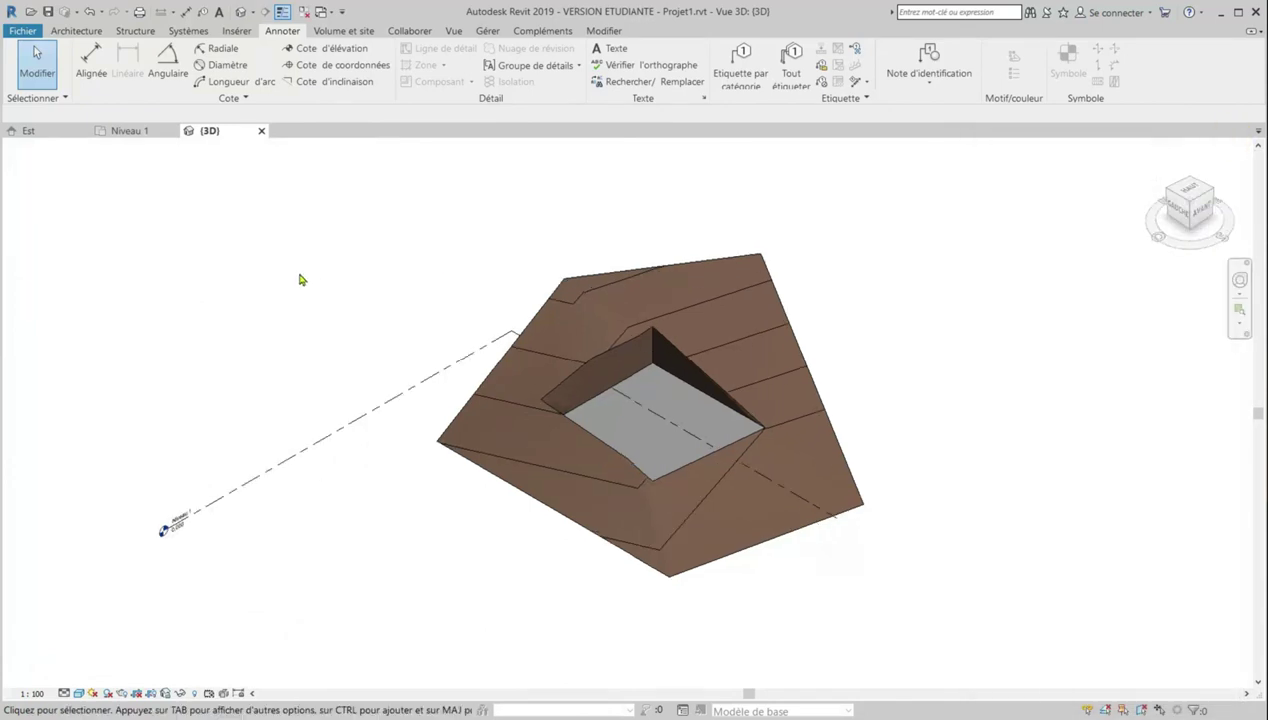
In the Niveau 1 plan, draw a vertical section line through the terrain and building pad, extending past both ends of the terrain
{"action": "left_click", "coordinate": [136, 132]}
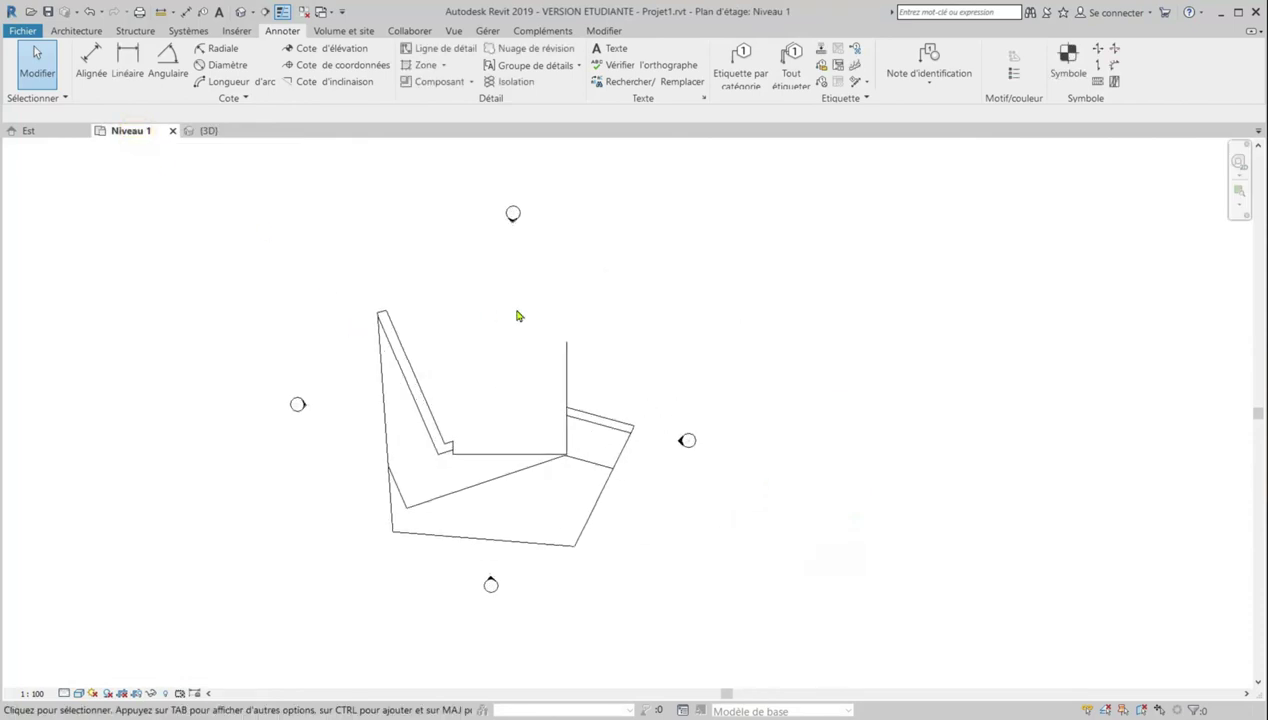
{"action": "left_click", "coordinate": [453, 31]}
{"action": "left_click", "coordinate": [541, 60]}
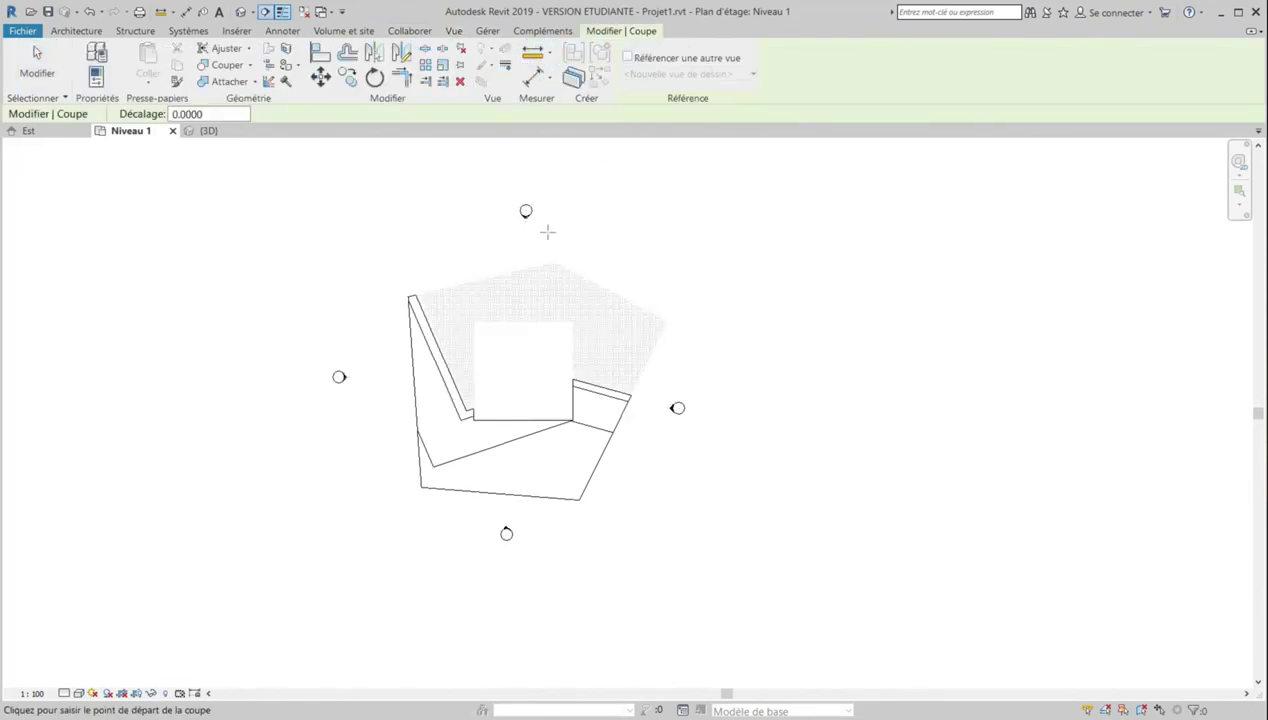
{"action": "left_click", "coordinate": [539, 225]}
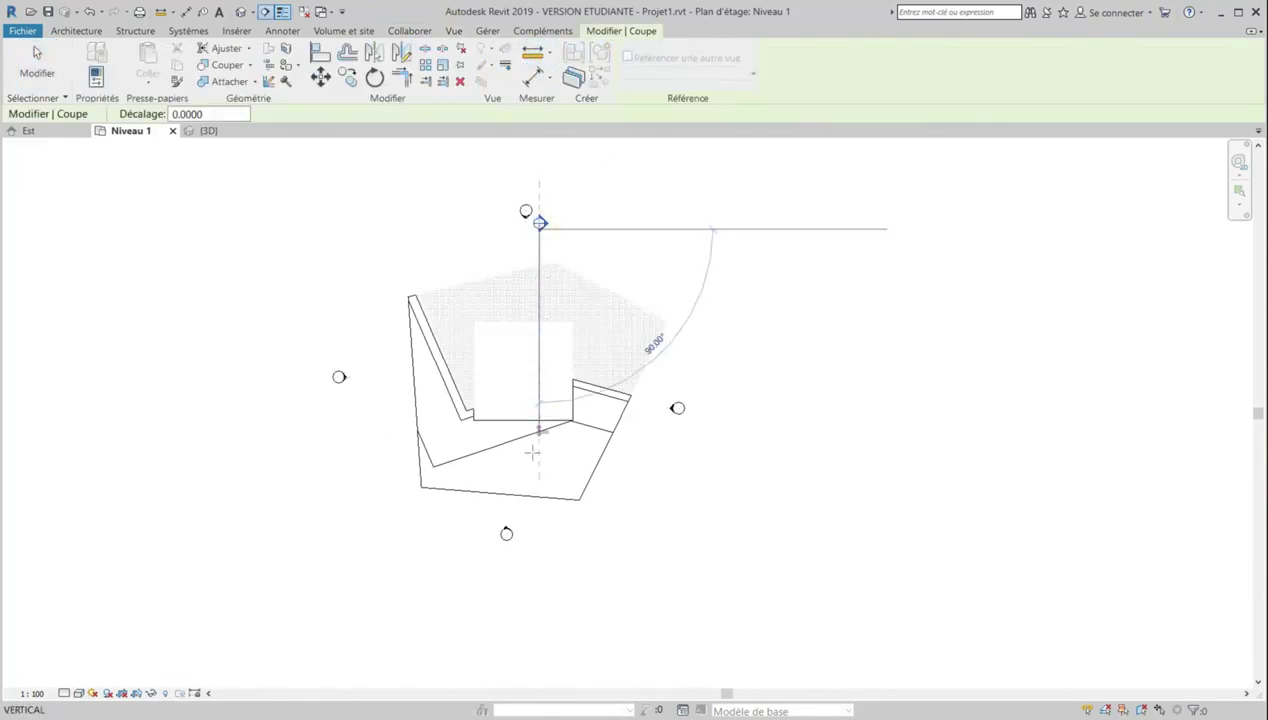
{"action": "left_click", "coordinate": [539, 546]}
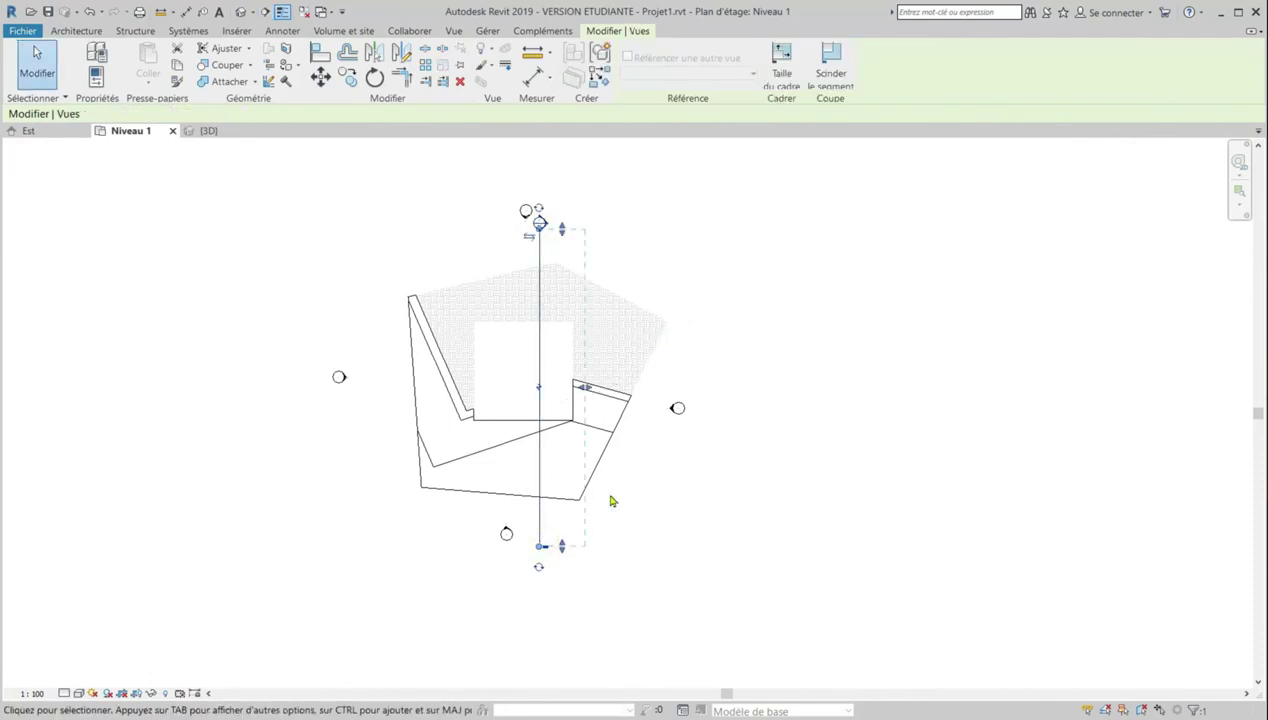
Extend the section's view depth beyond the terrain's eastern edge, flipping its viewing direction and back so it looks east
{"action": "scroll", "coordinate": [614, 204], "scroll_direction": "up", "scroll_amount": 1}
{"action": "scroll", "coordinate": [614, 320], "scroll_direction": "down", "scroll_amount": 1}
{"action": "scroll", "coordinate": [617, 405], "scroll_direction": "up", "scroll_amount": 2}
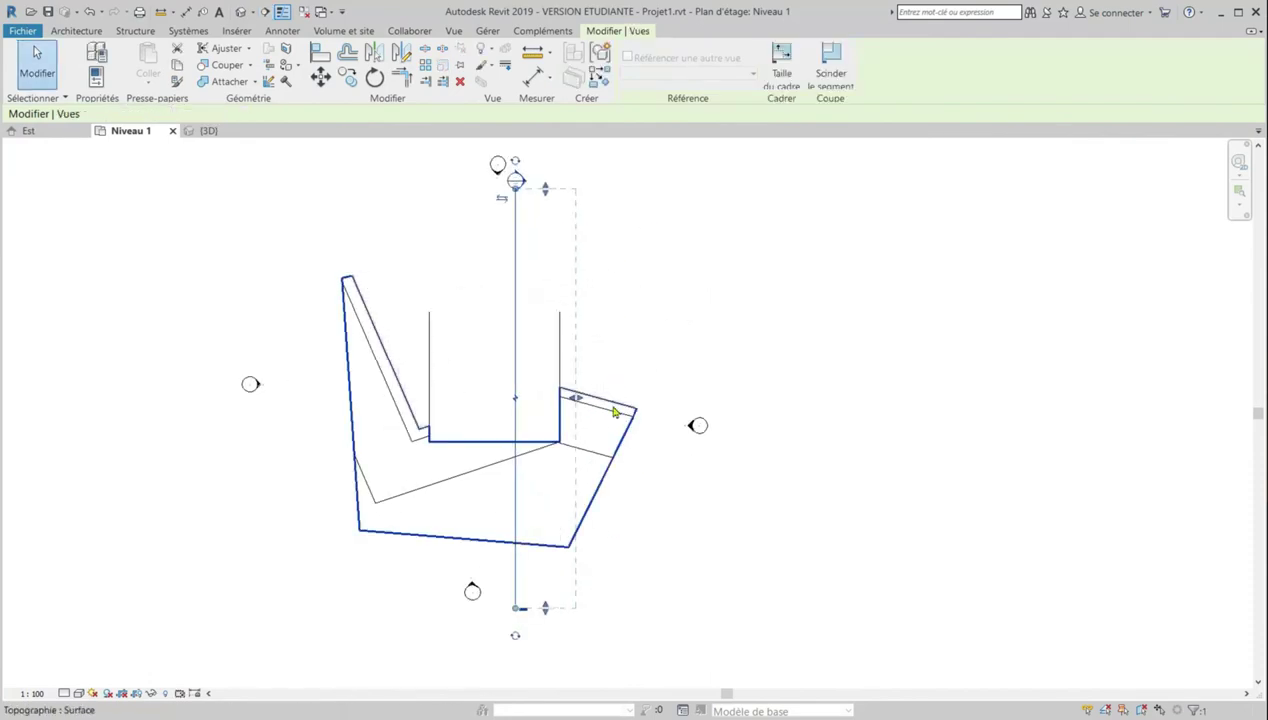
{"action": "left_click_drag", "start_coordinate": [580, 402], "coordinate": [725, 398]}
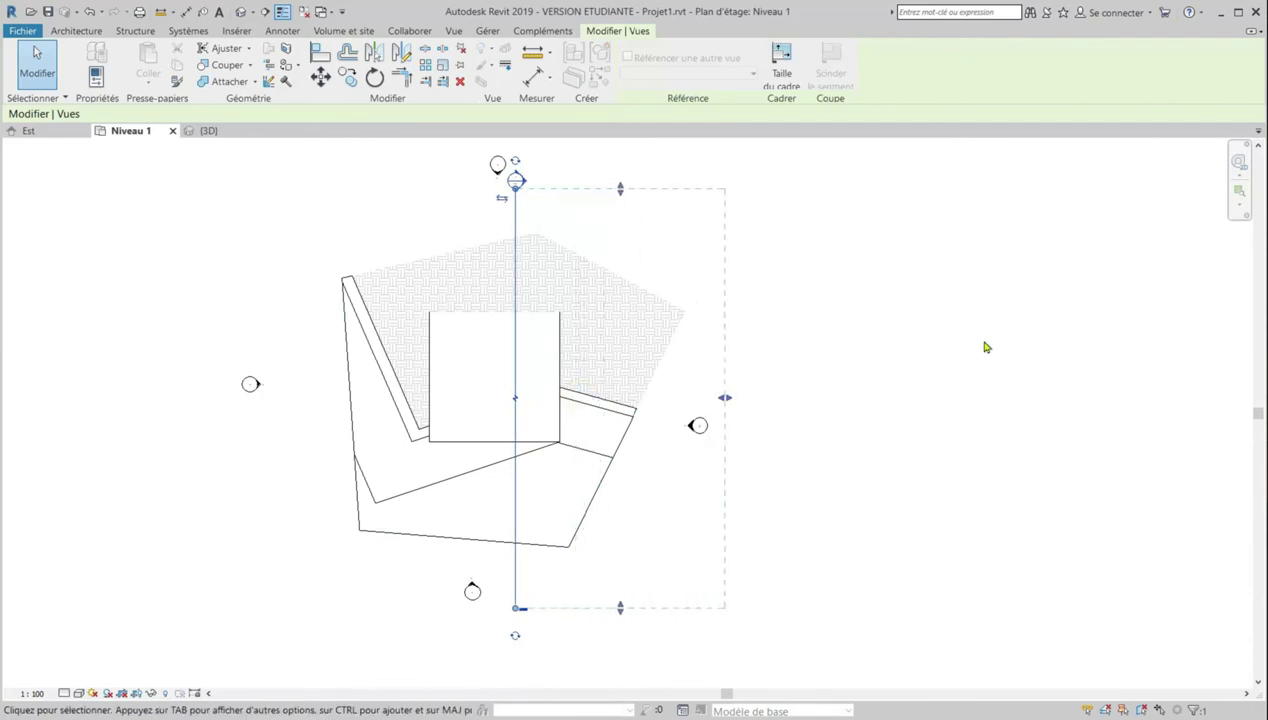
{"action": "left_click", "coordinate": [501, 201]}
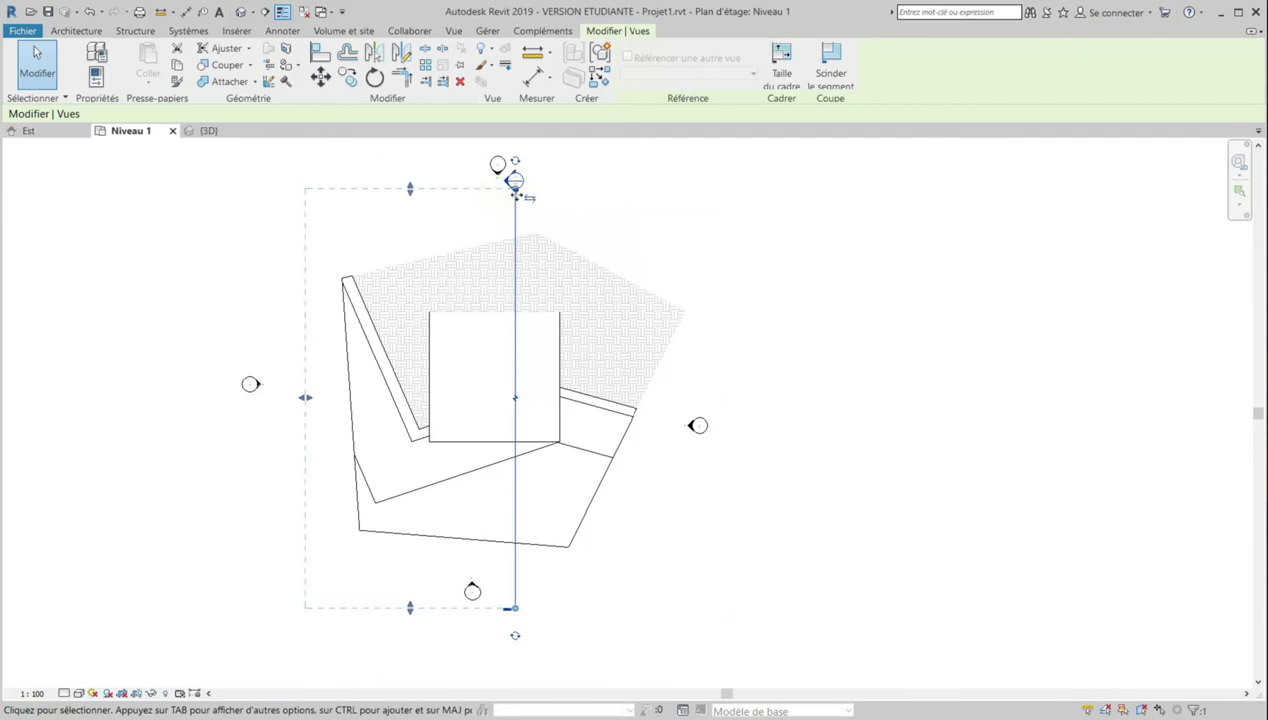
{"action": "left_click", "coordinate": [529, 198]}
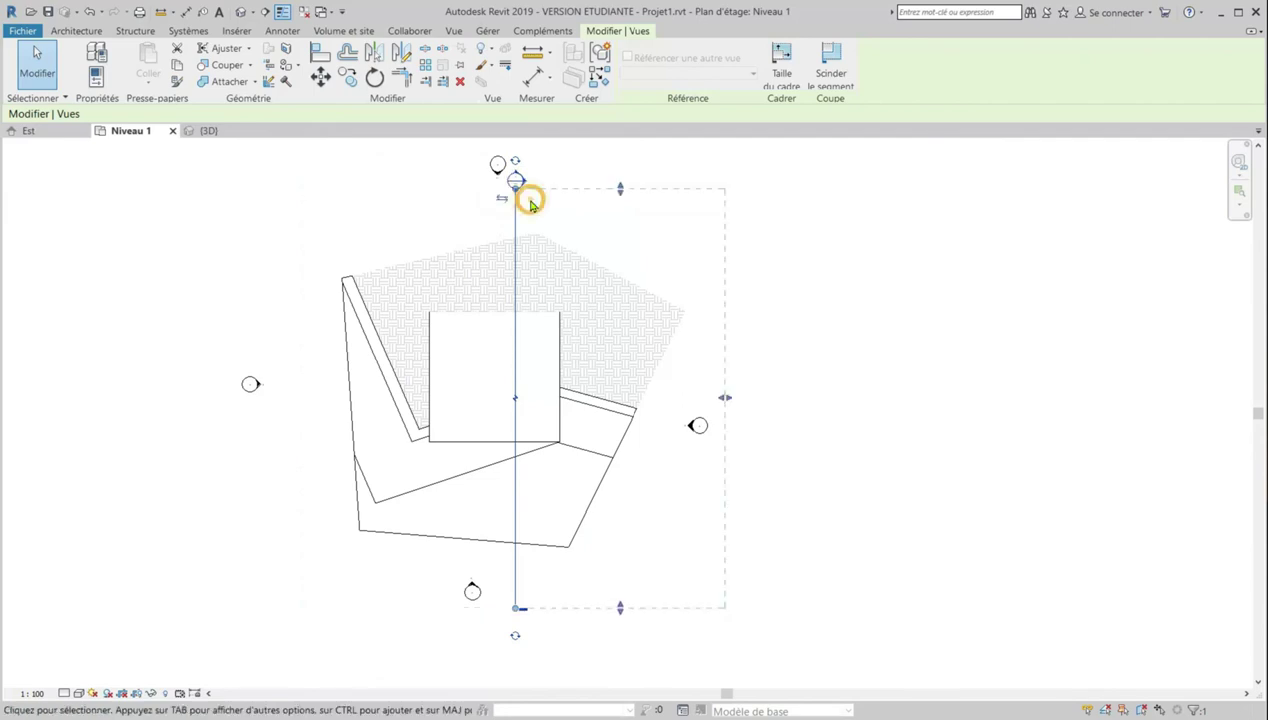
{"action": "left_click", "coordinate": [762, 278]}
Open the section view from its head in the Niveau 1 plan
{"action": "scroll", "coordinate": [592, 323], "scroll_direction": "down", "scroll_amount": 2}
{"action": "scroll", "coordinate": [535, 258], "scroll_direction": "up", "scroll_amount": 3}
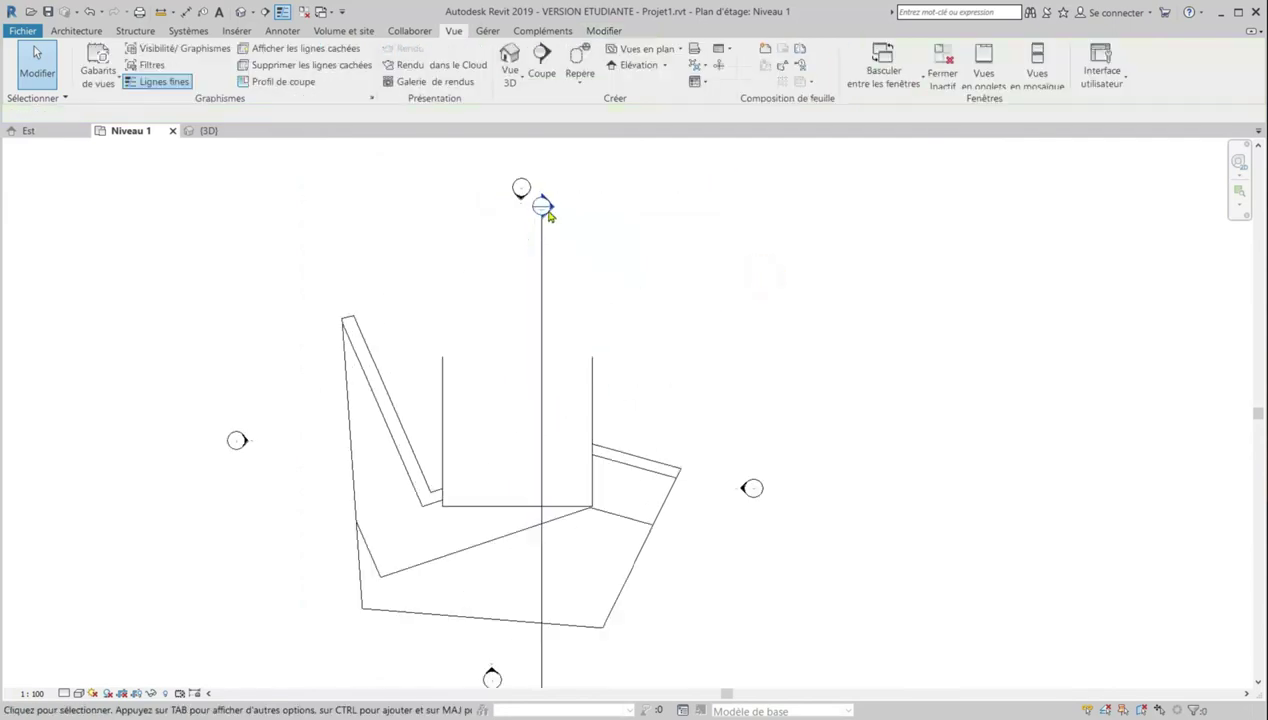
{"action": "double_click", "coordinate": [542, 206]}
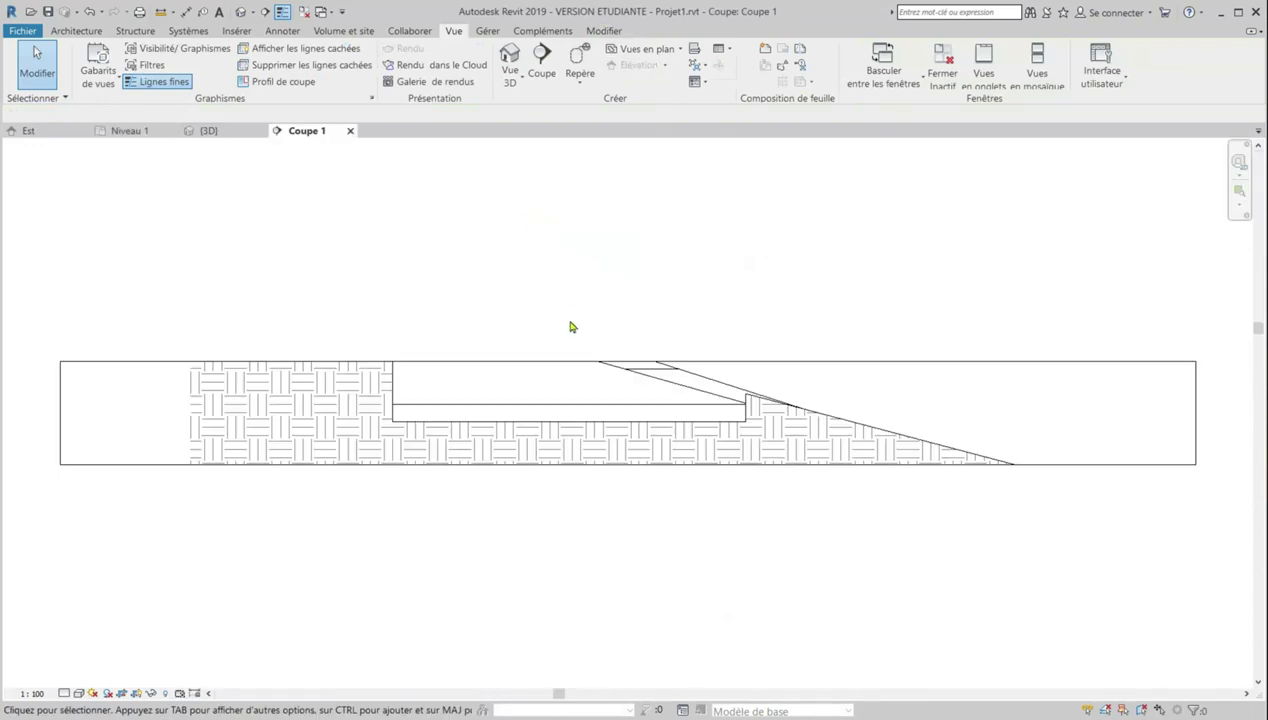
{"action": "scroll", "coordinate": [571, 327], "scroll_direction": "down", "scroll_amount": 3}
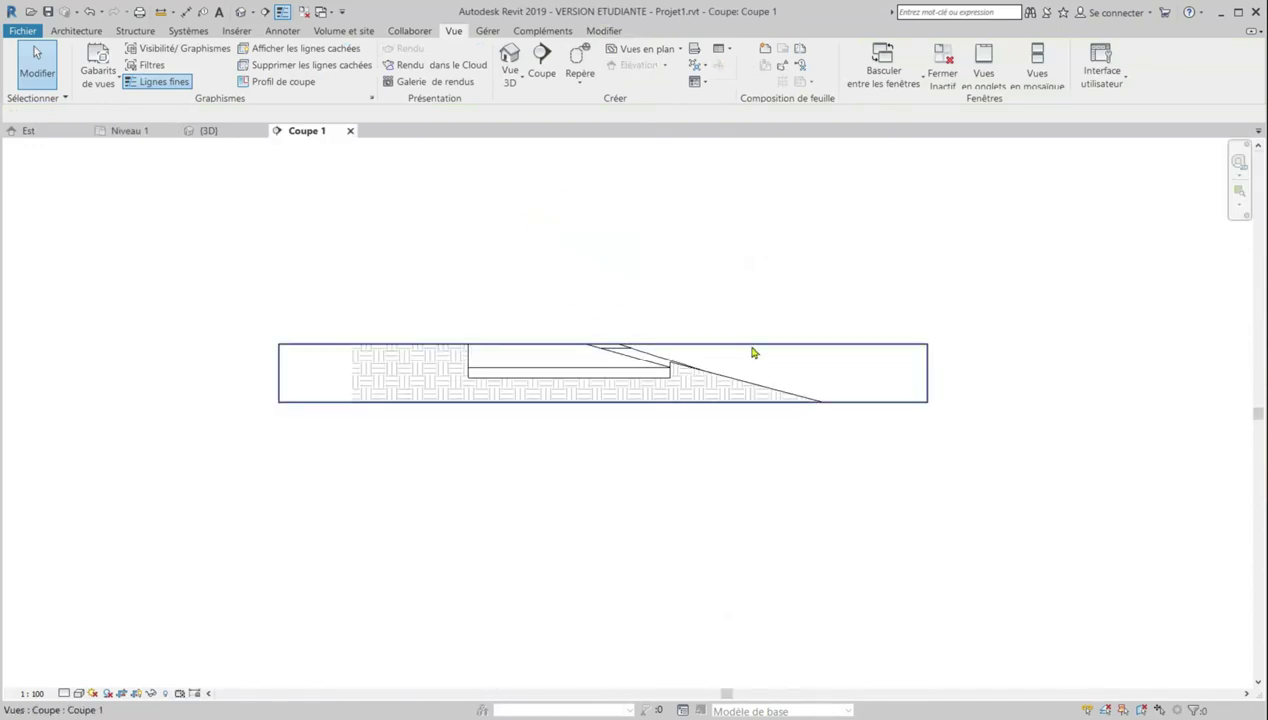
Turn off cropping in the Coupe 1 view and hide its crop region
{"action": "left_click", "coordinate": [753, 380]}
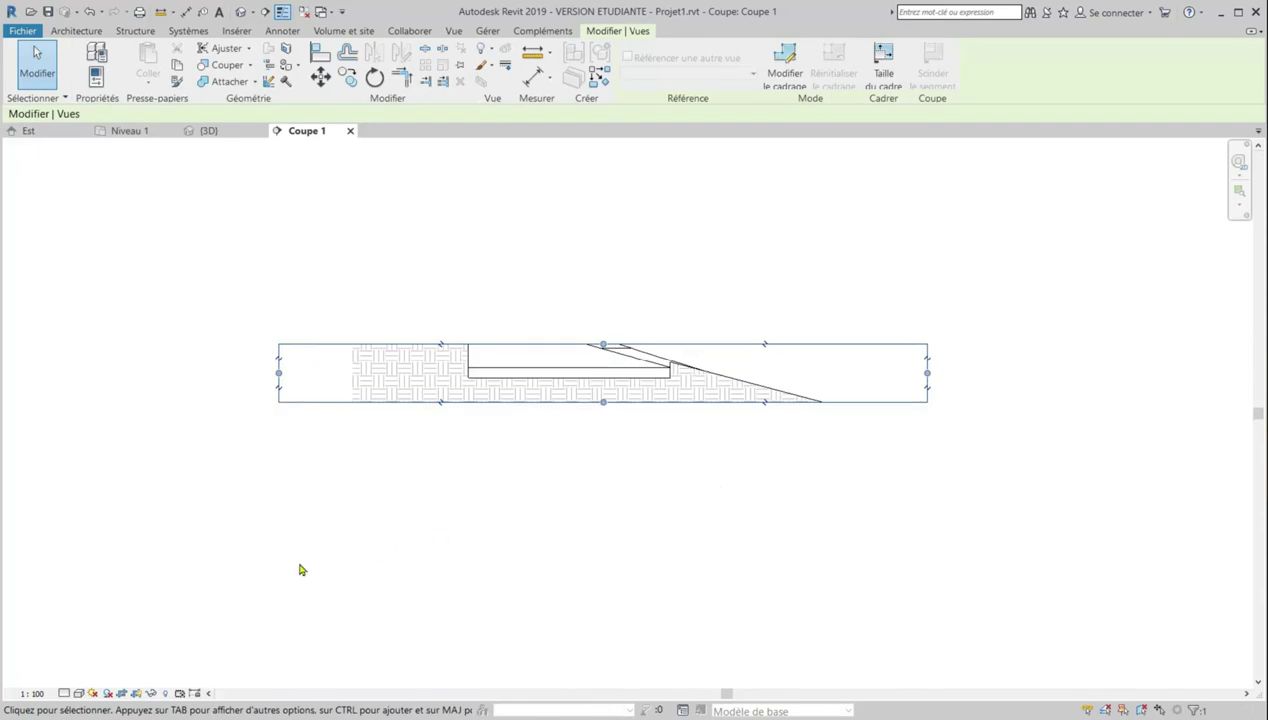
{"action": "left_click", "coordinate": [137, 694]}
{"action": "left_click", "coordinate": [137, 694]}
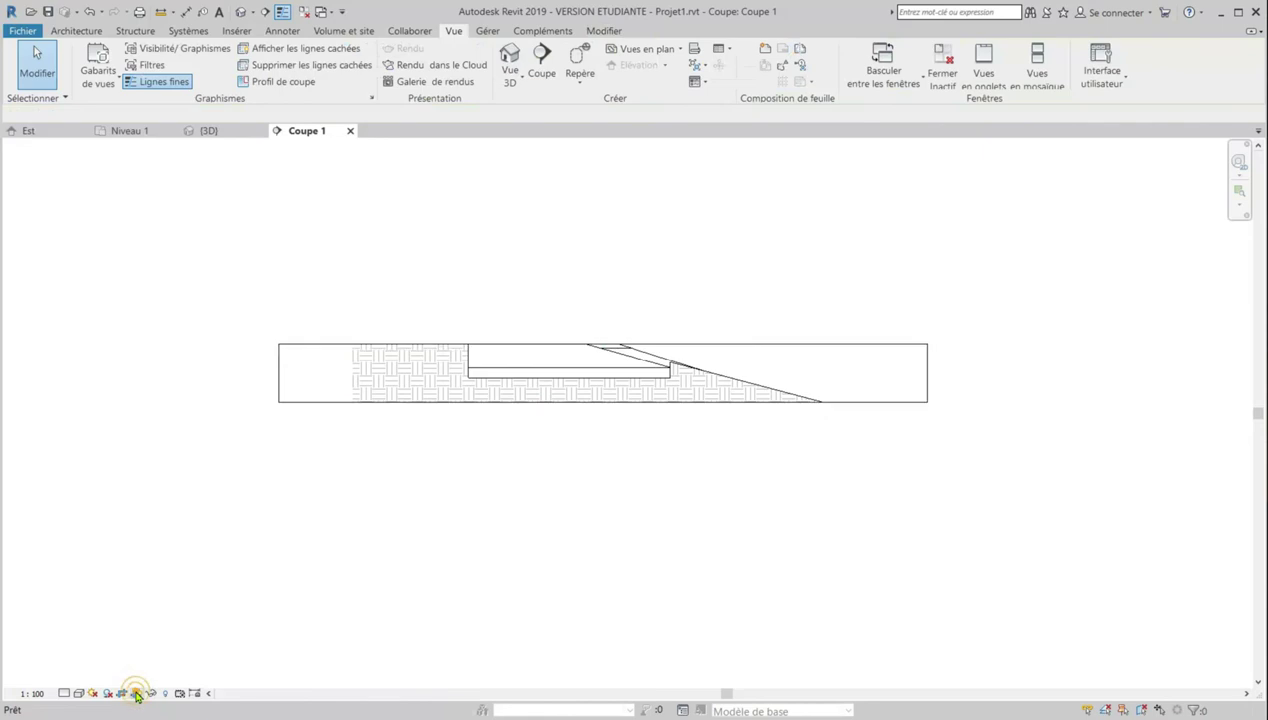
{"action": "left_click", "coordinate": [121, 694]}
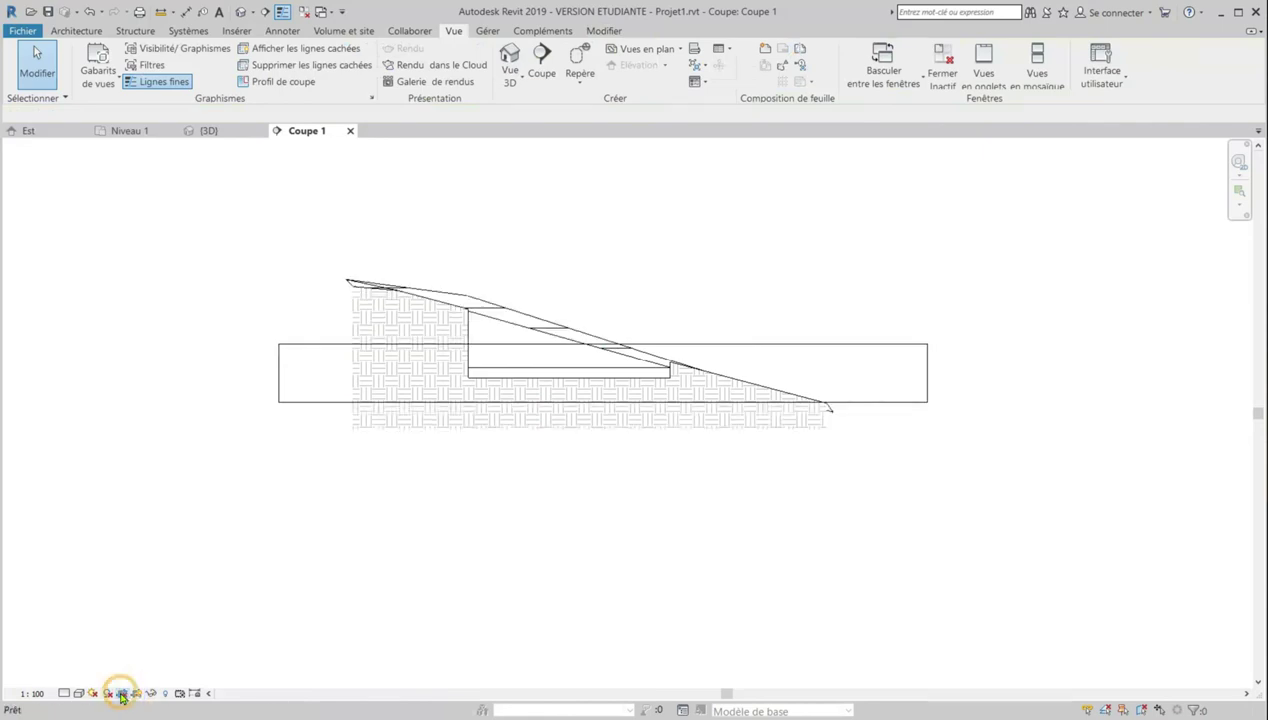
{"action": "left_click", "coordinate": [137, 694]}
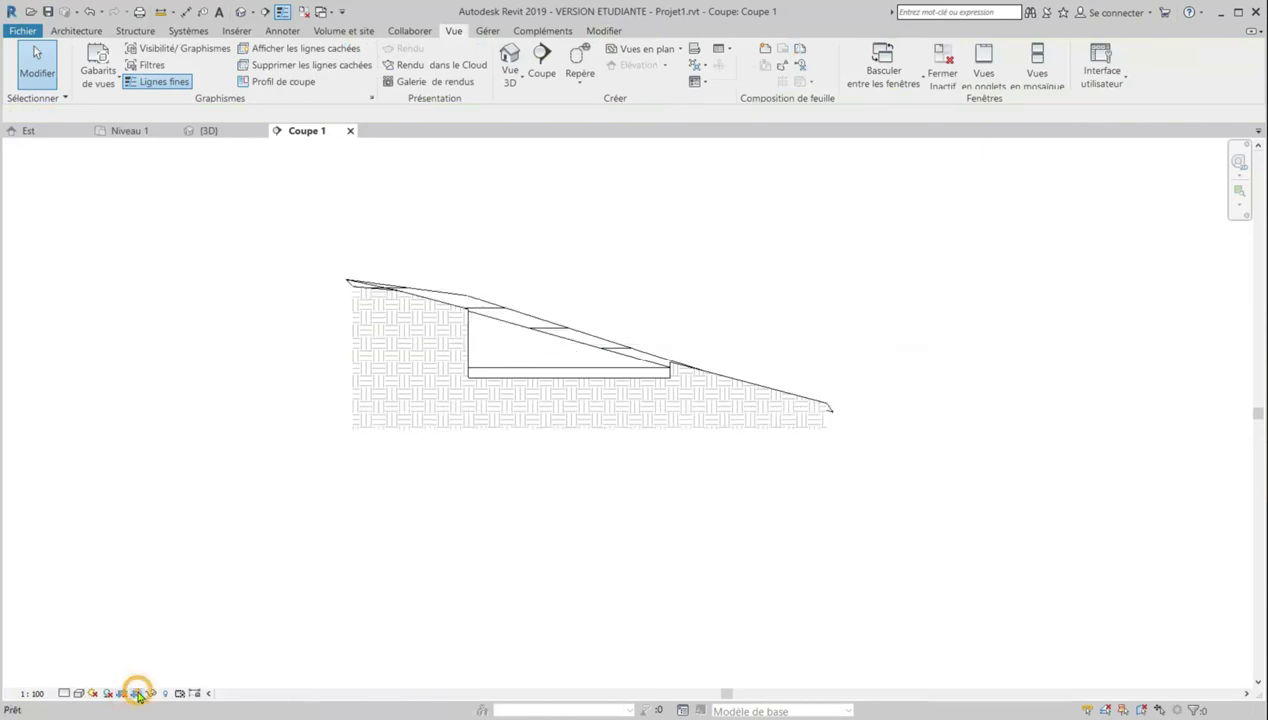
Place a spot elevation with a leader on the building pad's top surface in the section, with its text above the terrain
{"action": "scroll", "coordinate": [529, 431], "scroll_direction": "up", "scroll_amount": 2}
{"action": "scroll", "coordinate": [654, 484], "scroll_direction": "down", "scroll_amount": 1}
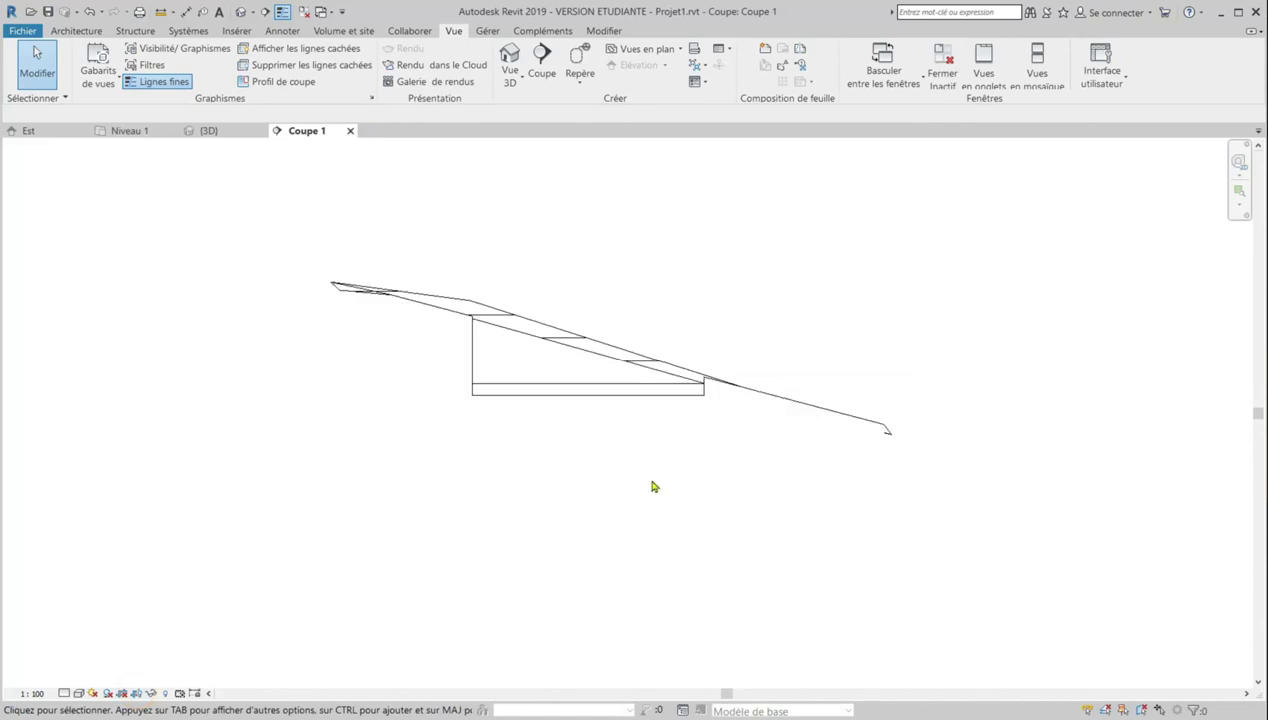
{"action": "scroll", "coordinate": [614, 365], "scroll_direction": "up", "scroll_amount": 1}
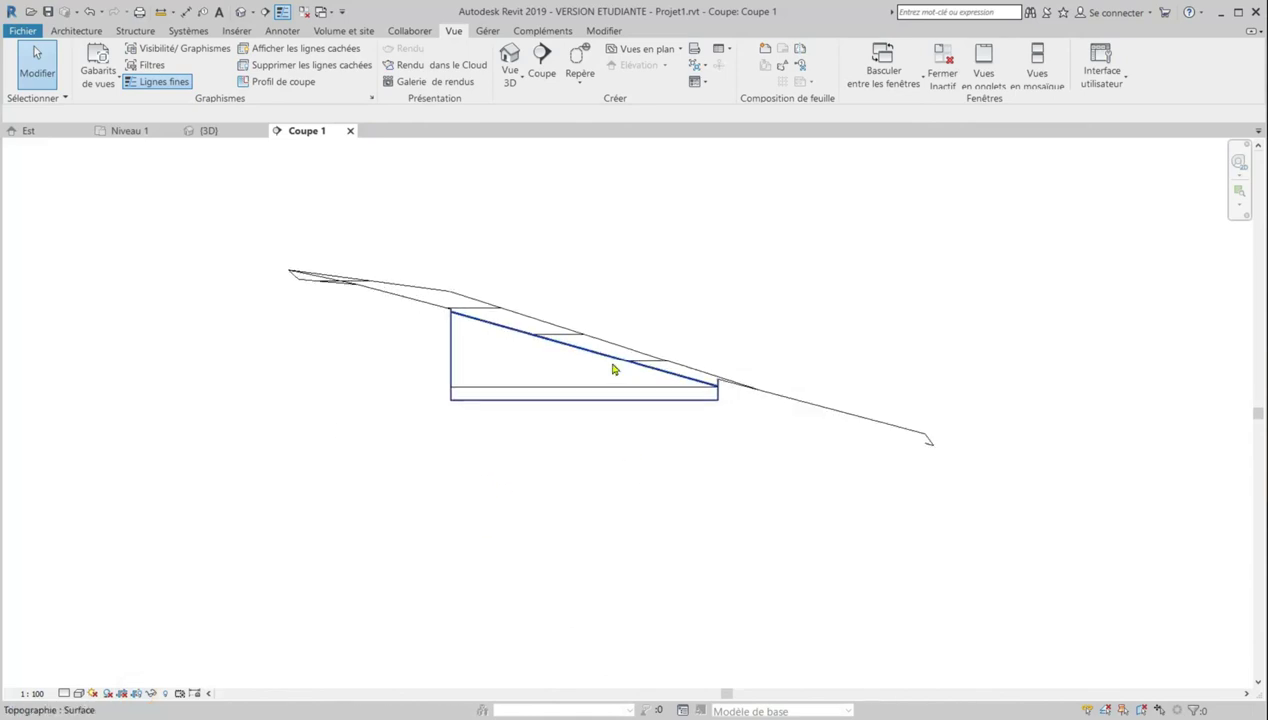
{"action": "left_click", "coordinate": [282, 31]}
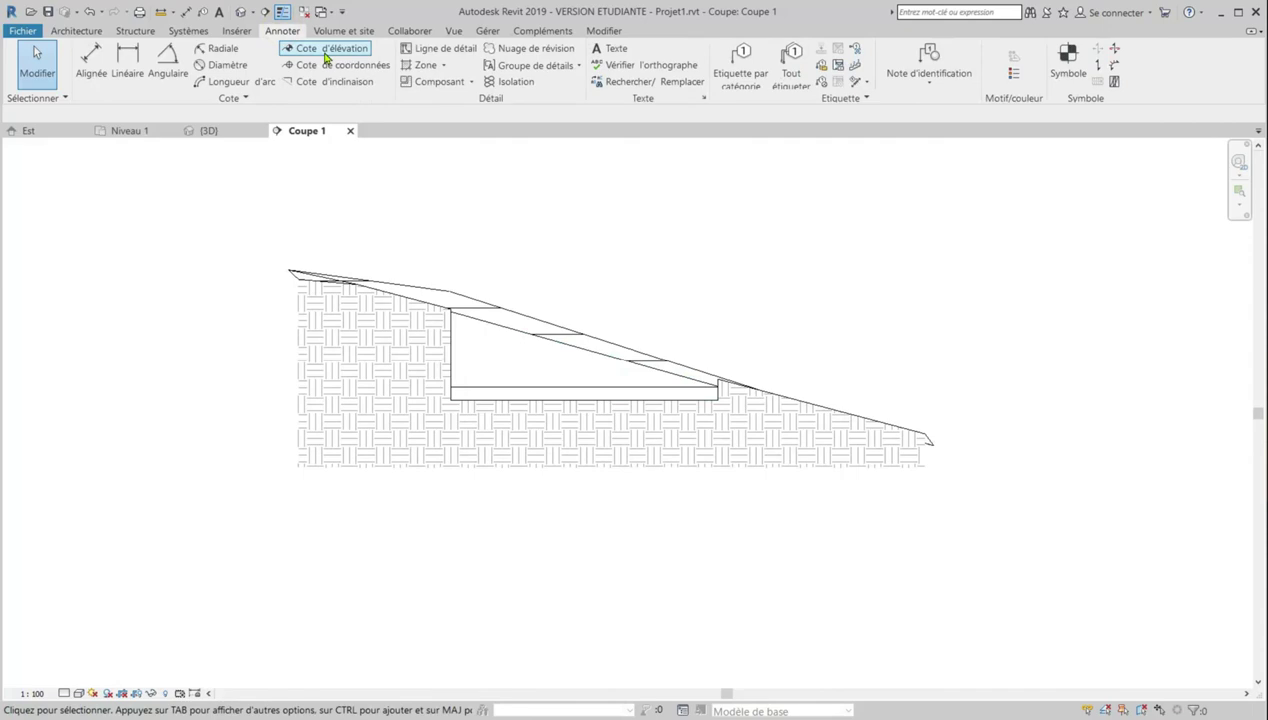
{"action": "left_click", "coordinate": [324, 52]}
{"action": "left_click", "coordinate": [510, 388]}
{"action": "left_click", "coordinate": [546, 268]}
{"action": "left_click", "coordinate": [620, 268]}
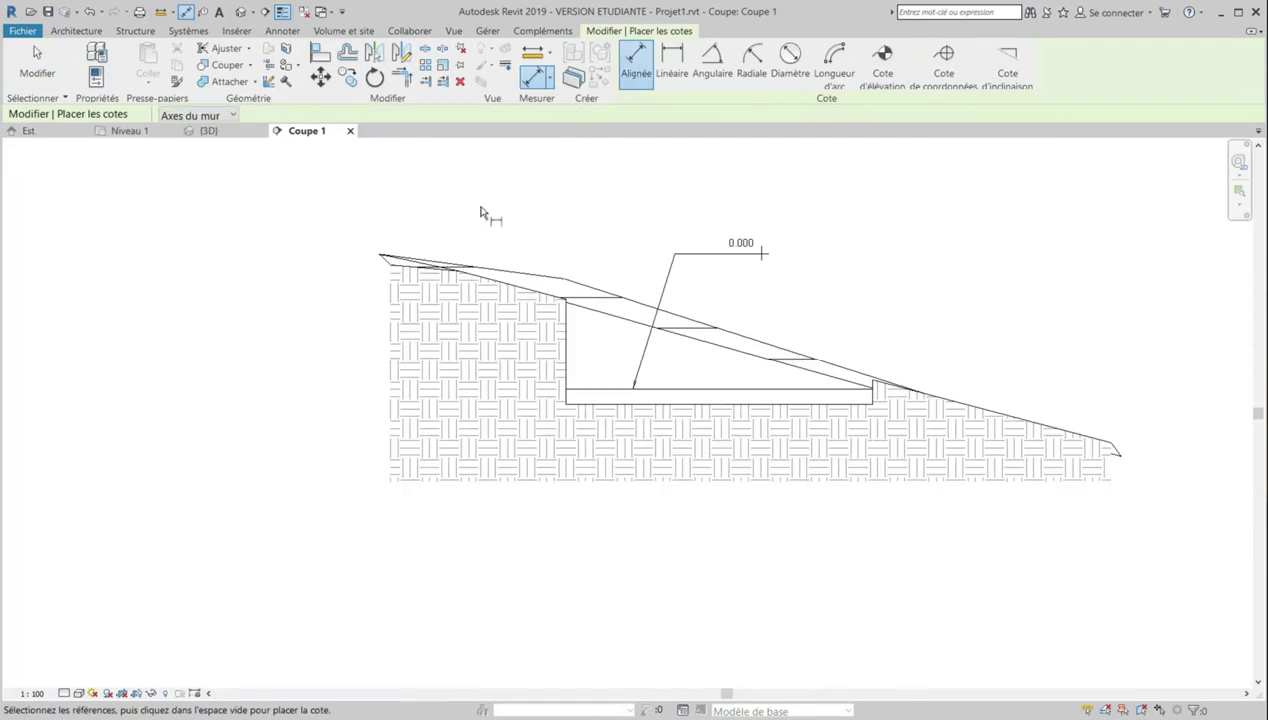
Add an aligned dimension for the building pad's width, placed above the pad in the section
{"action": "left_click", "coordinate": [278, 31]}
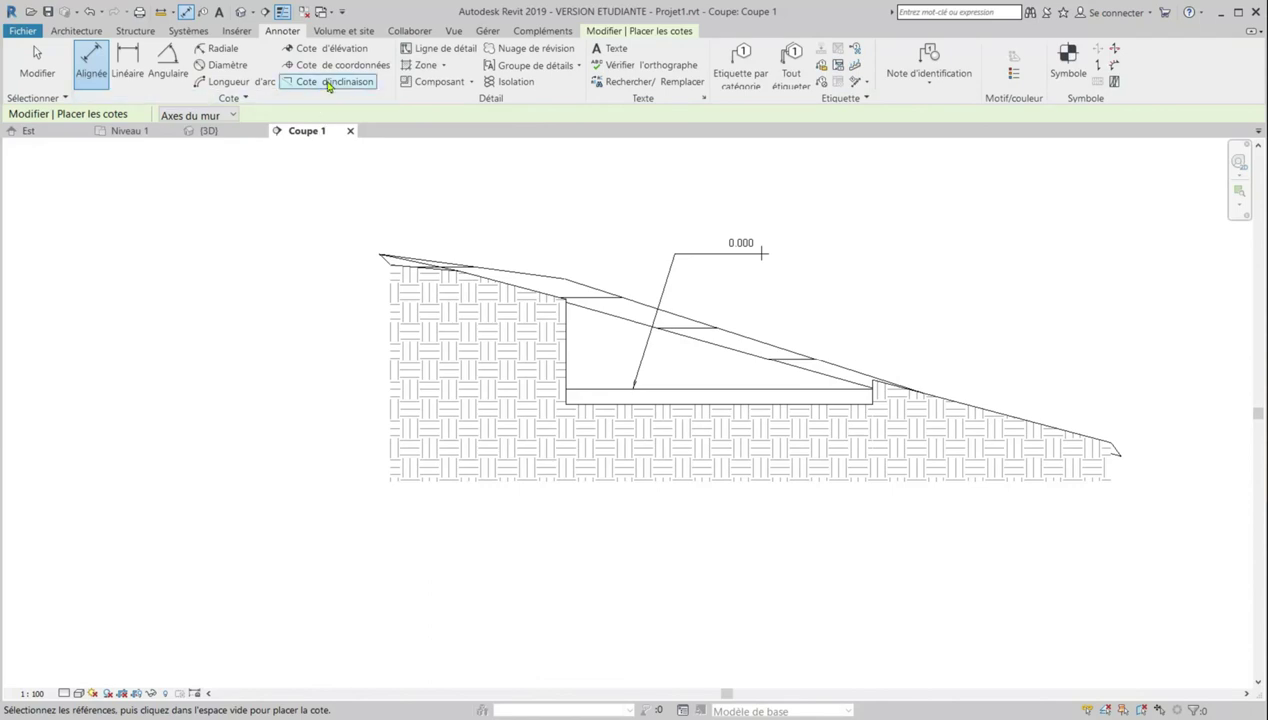
{"action": "left_click", "coordinate": [95, 68]}
{"action": "left_click", "coordinate": [867, 392]}
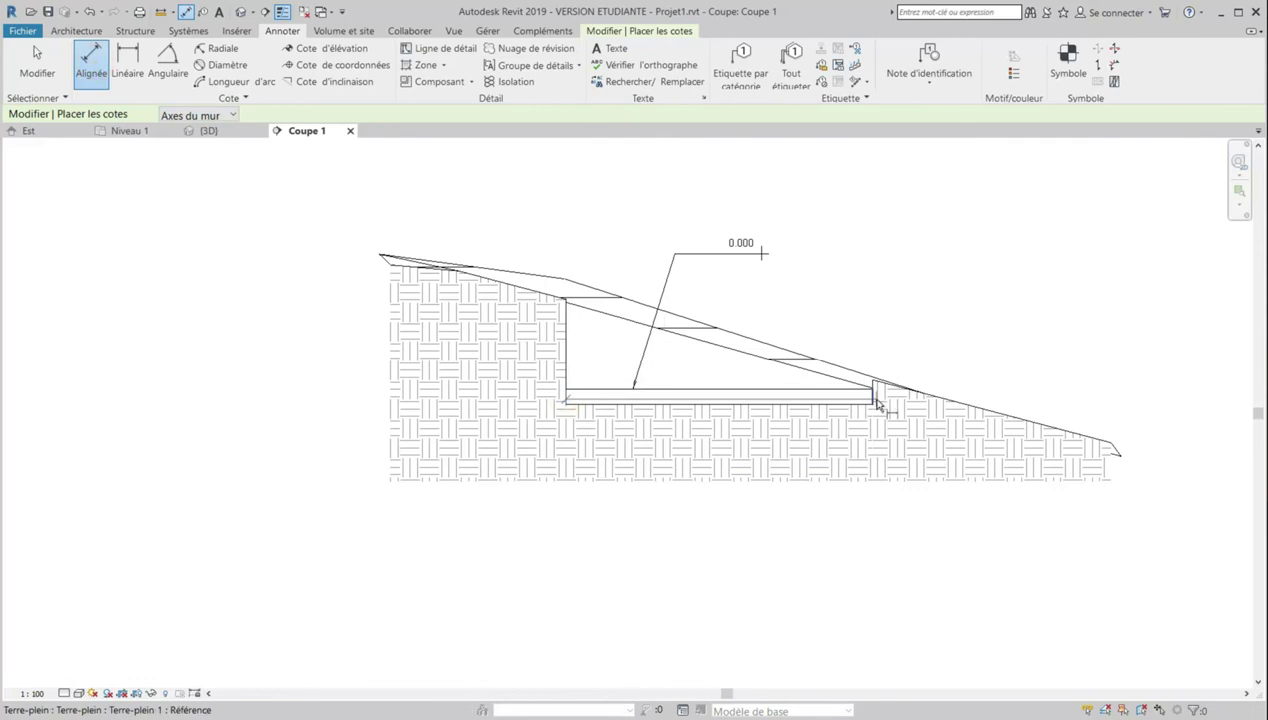
{"action": "left_click", "coordinate": [850, 285]}
Add an aligned dimension for the pad's thickness between its top and bottom faces, and end dimensioning
{"action": "scroll", "coordinate": [746, 390], "scroll_direction": "up", "scroll_amount": 5}
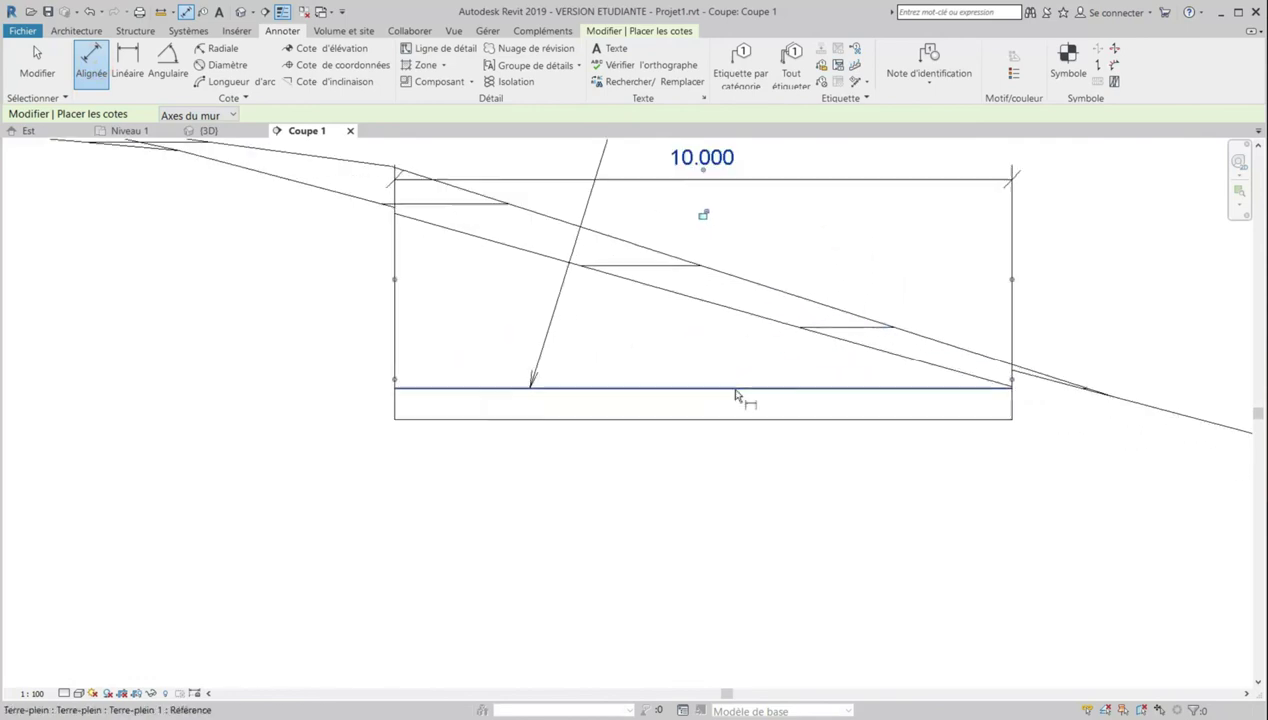
{"action": "left_click", "coordinate": [727, 424]}
{"action": "scroll", "coordinate": [730, 426], "scroll_direction": "down", "scroll_amount": 2}
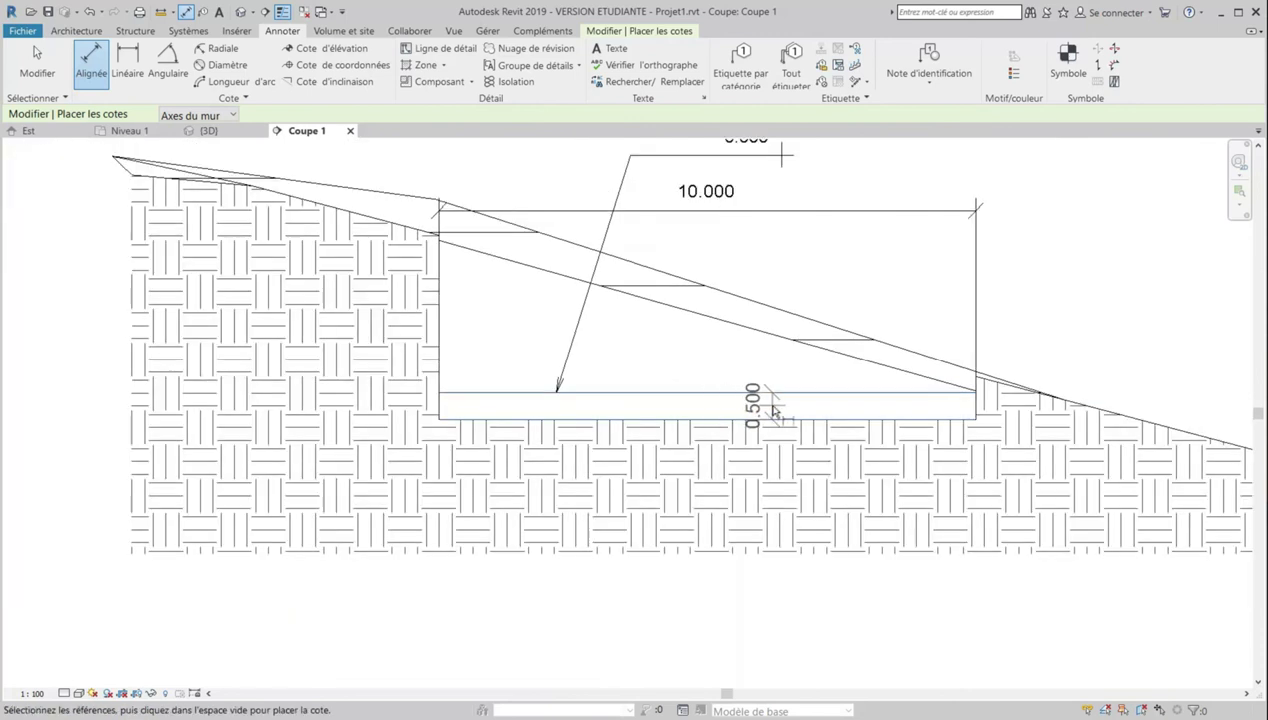
{"action": "left_click", "coordinate": [770, 410]}
{"action": "scroll", "coordinate": [679, 430], "scroll_direction": "down", "scroll_amount": 3}
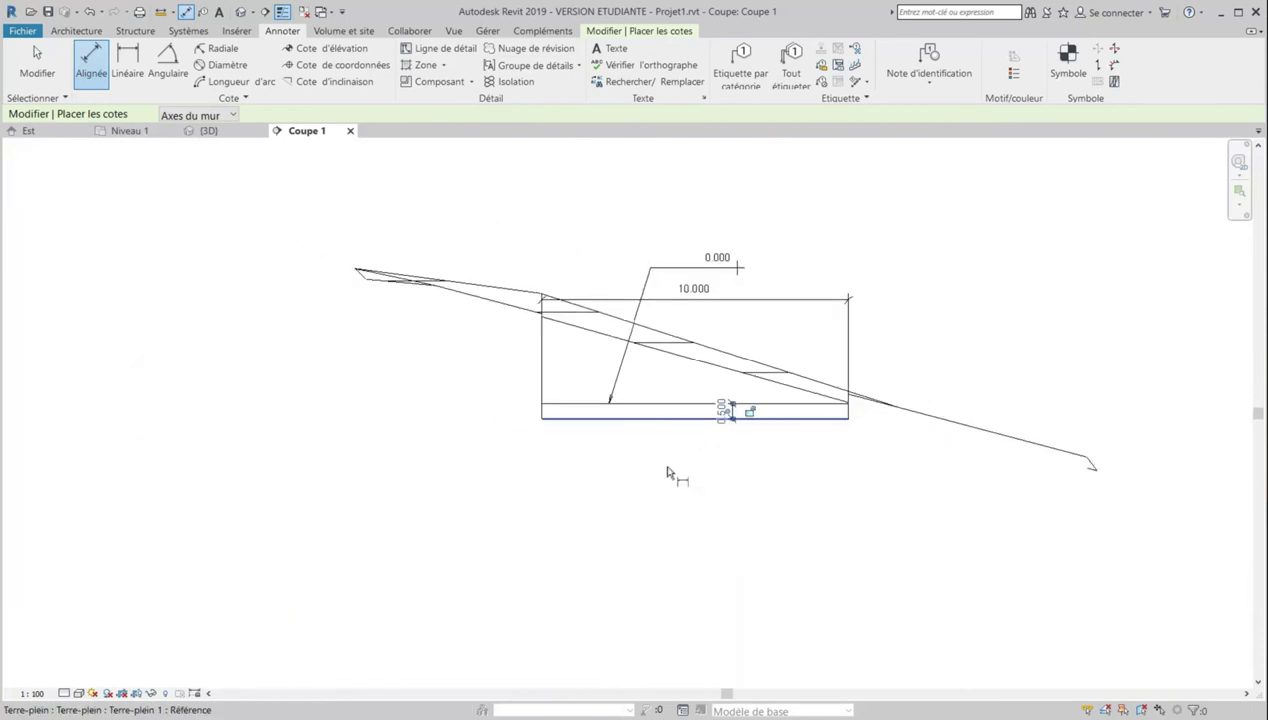
{"action": "scroll", "coordinate": [657, 483], "scroll_direction": "down", "scroll_amount": 3}
{"action": "scroll", "coordinate": [660, 482], "scroll_direction": "up", "scroll_amount": 2}
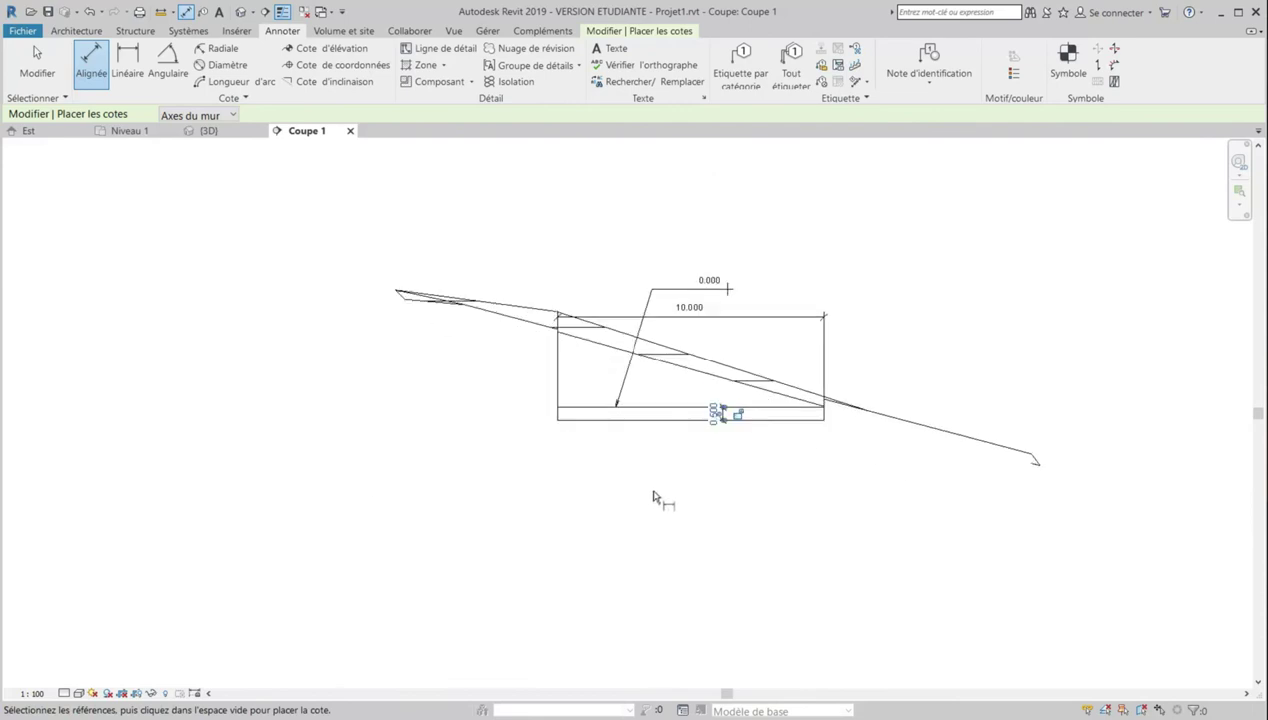
{"action": "scroll", "coordinate": [660, 485], "scroll_direction": "up", "scroll_amount": 2}
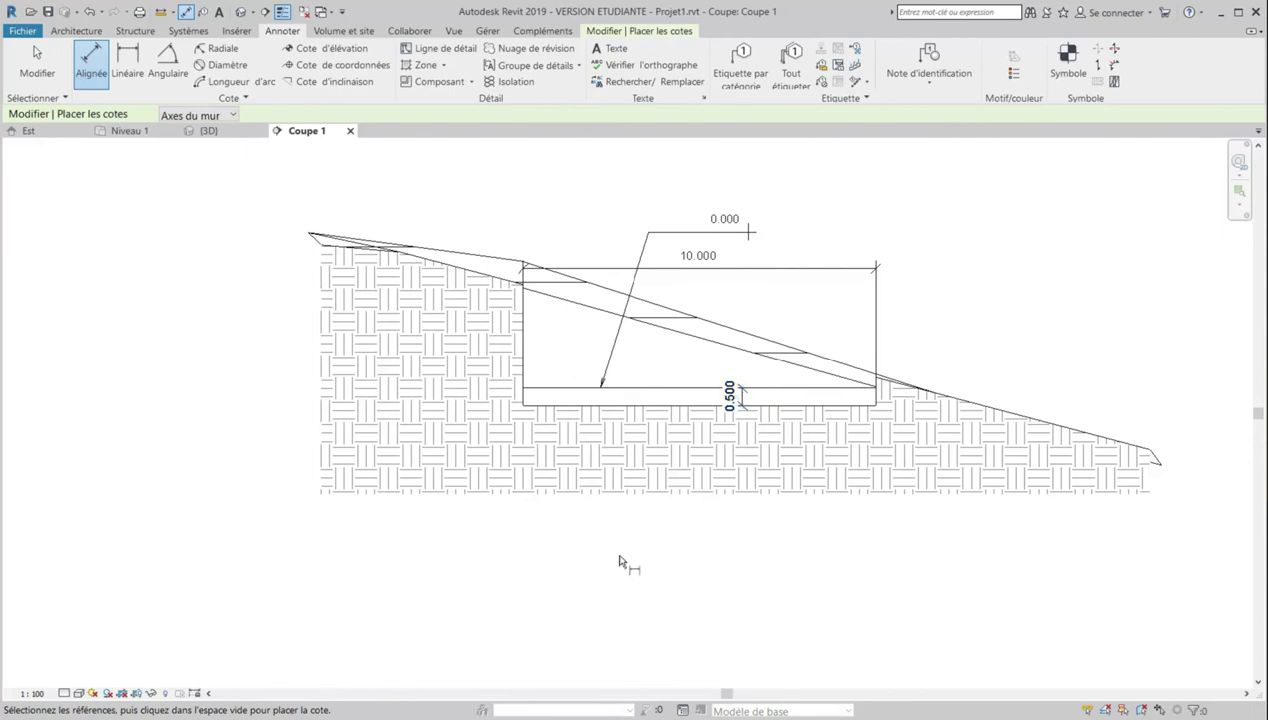
{"action": "left_click", "coordinate": [36, 66]}
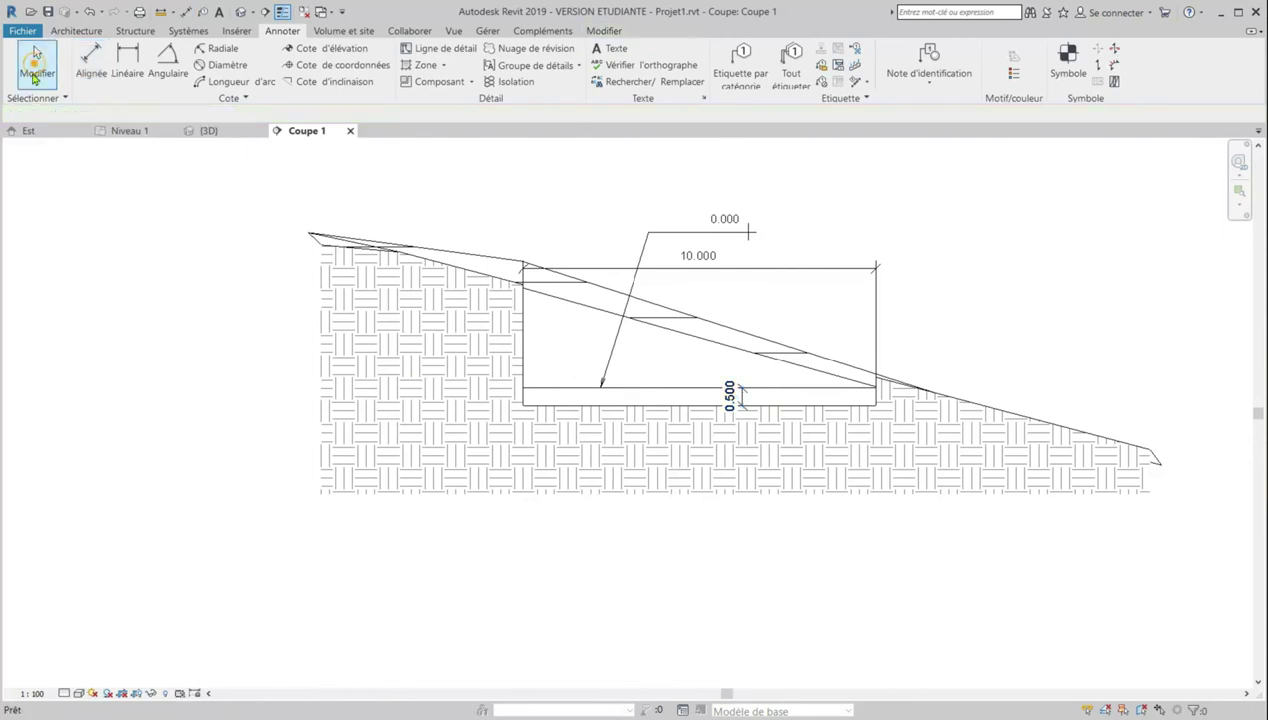
{"action": "left_click", "coordinate": [122, 131]}
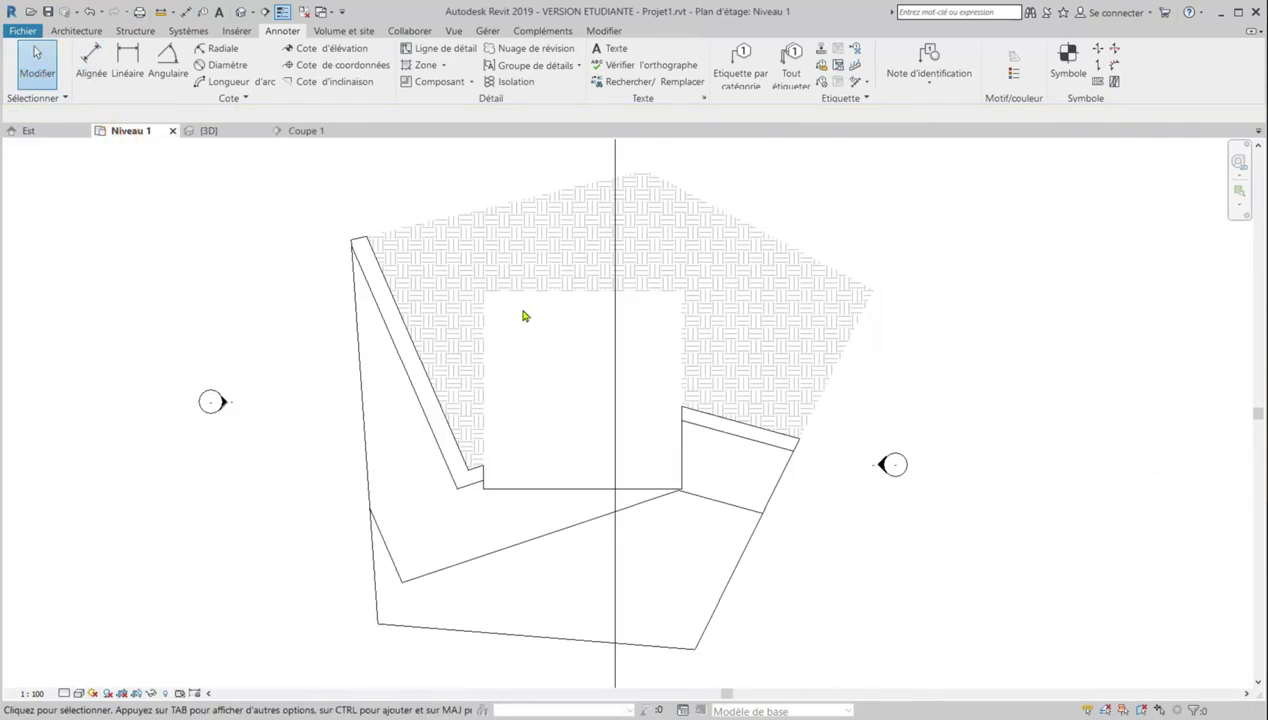
{"action": "left_click", "coordinate": [509, 491]}
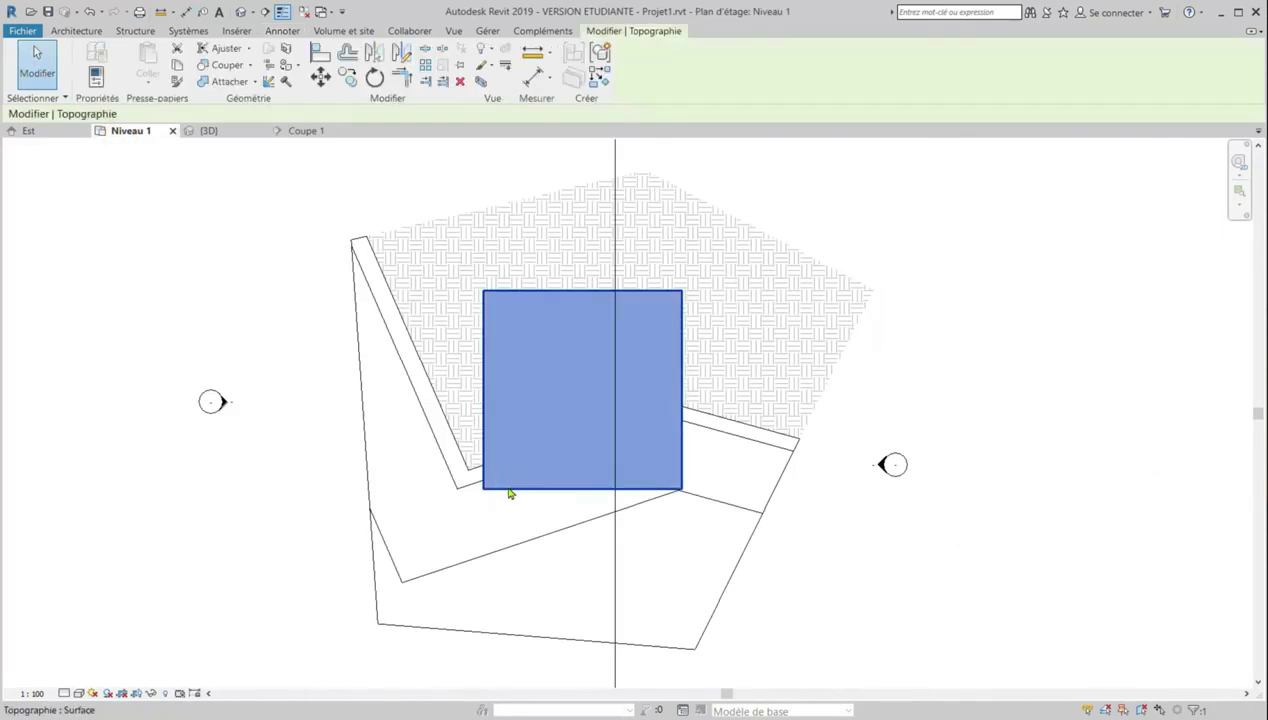
{"action": "left_click", "coordinate": [298, 132]}
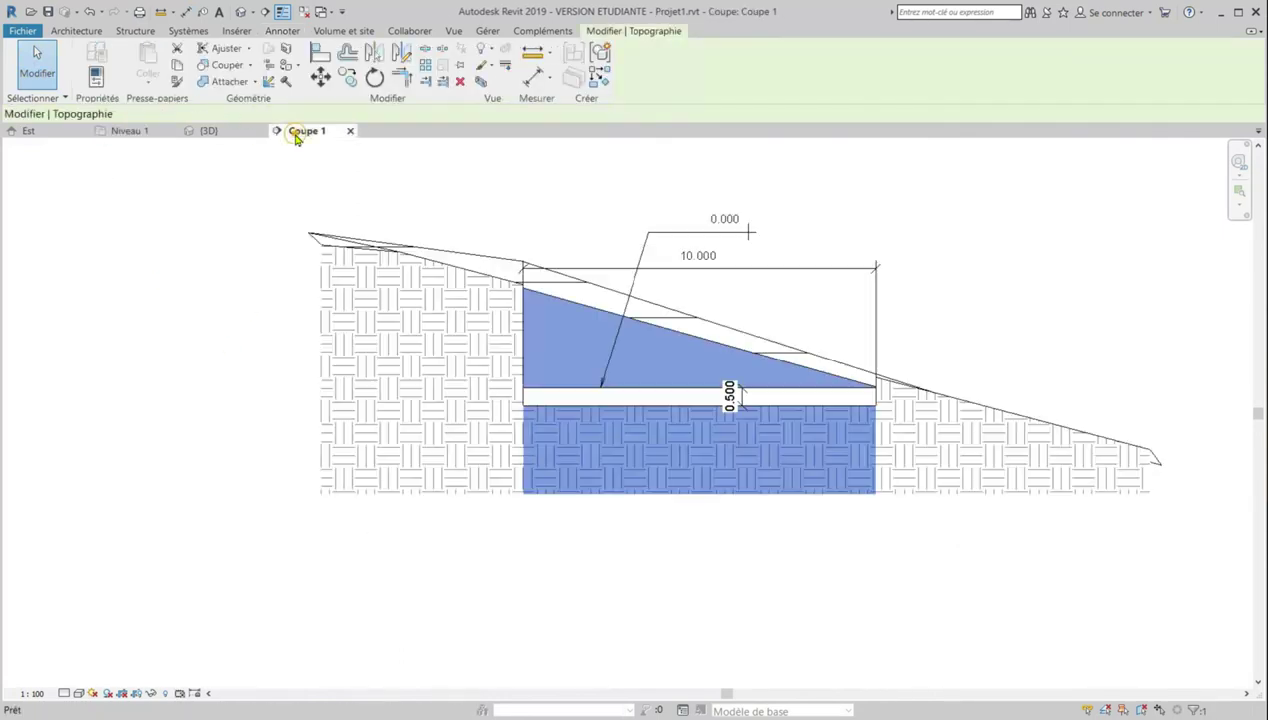
{"action": "left_click", "coordinate": [783, 152]}
Edit the building pad's boundary in the Niveau 1 plan and move its upper edge inward, reducing the depth to about 7.7 m
{"action": "left_click", "coordinate": [679, 391]}
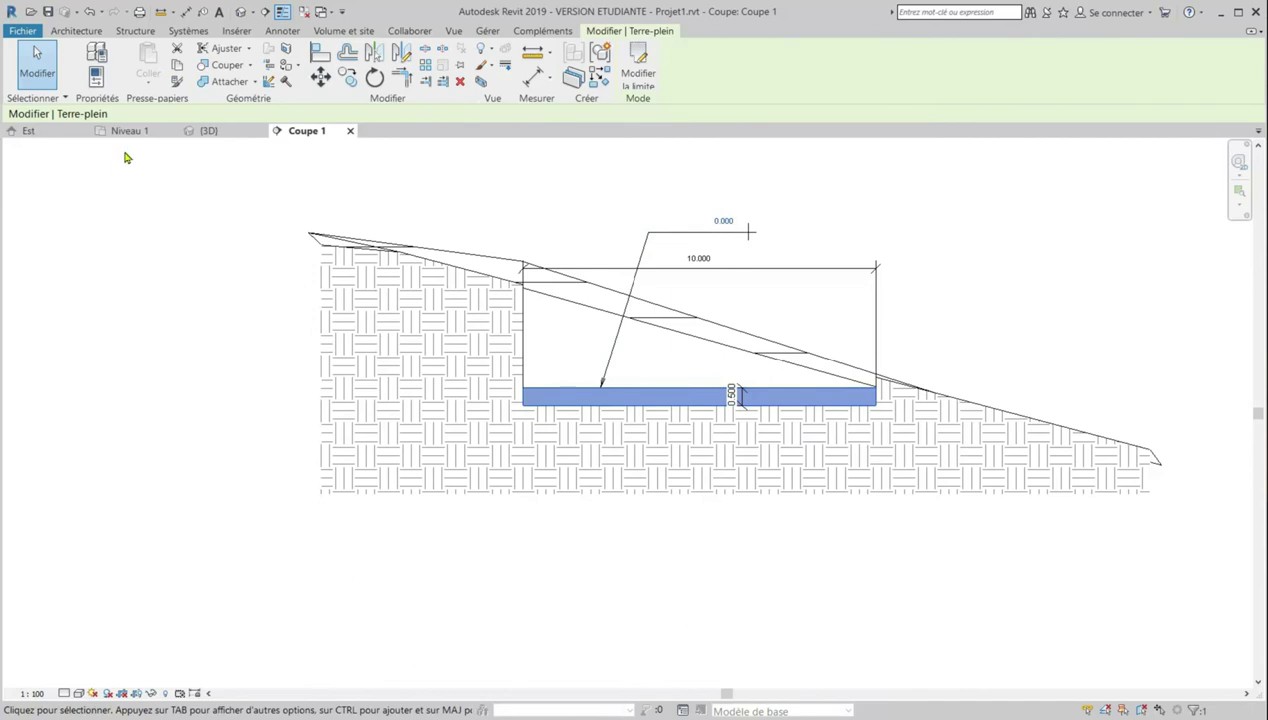
{"action": "left_click", "coordinate": [132, 131]}
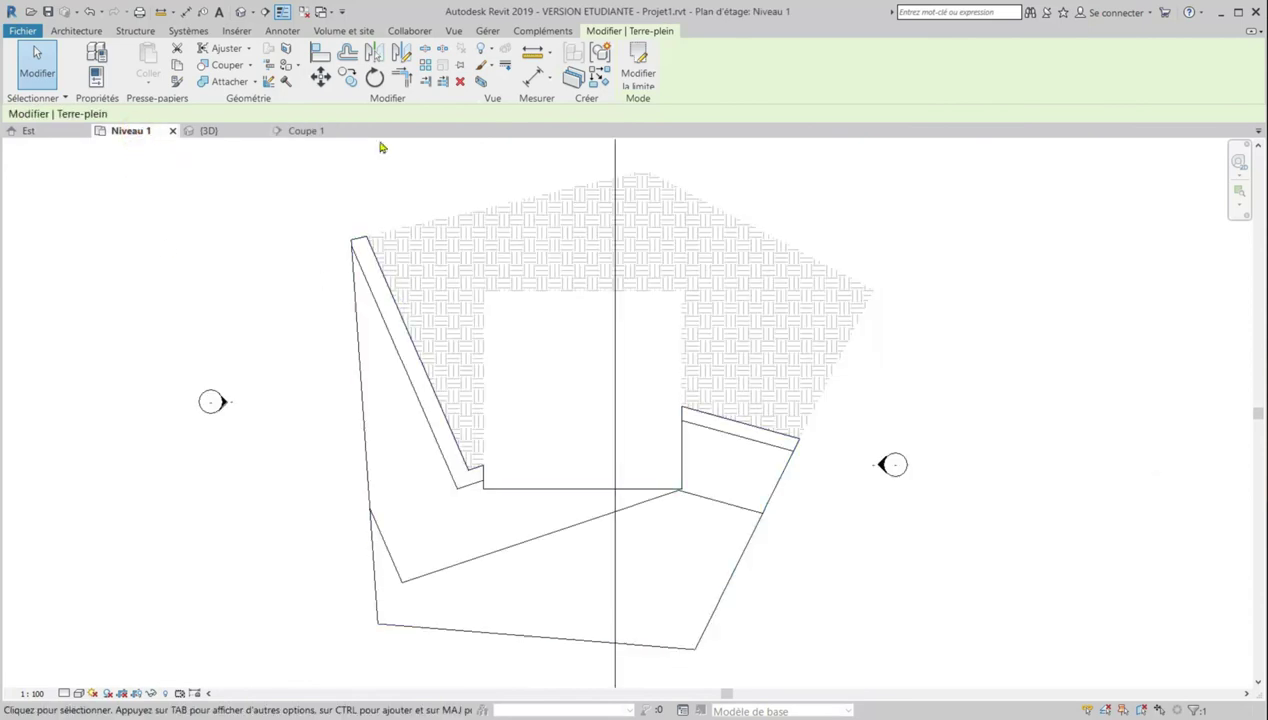
{"action": "left_click", "coordinate": [640, 64]}
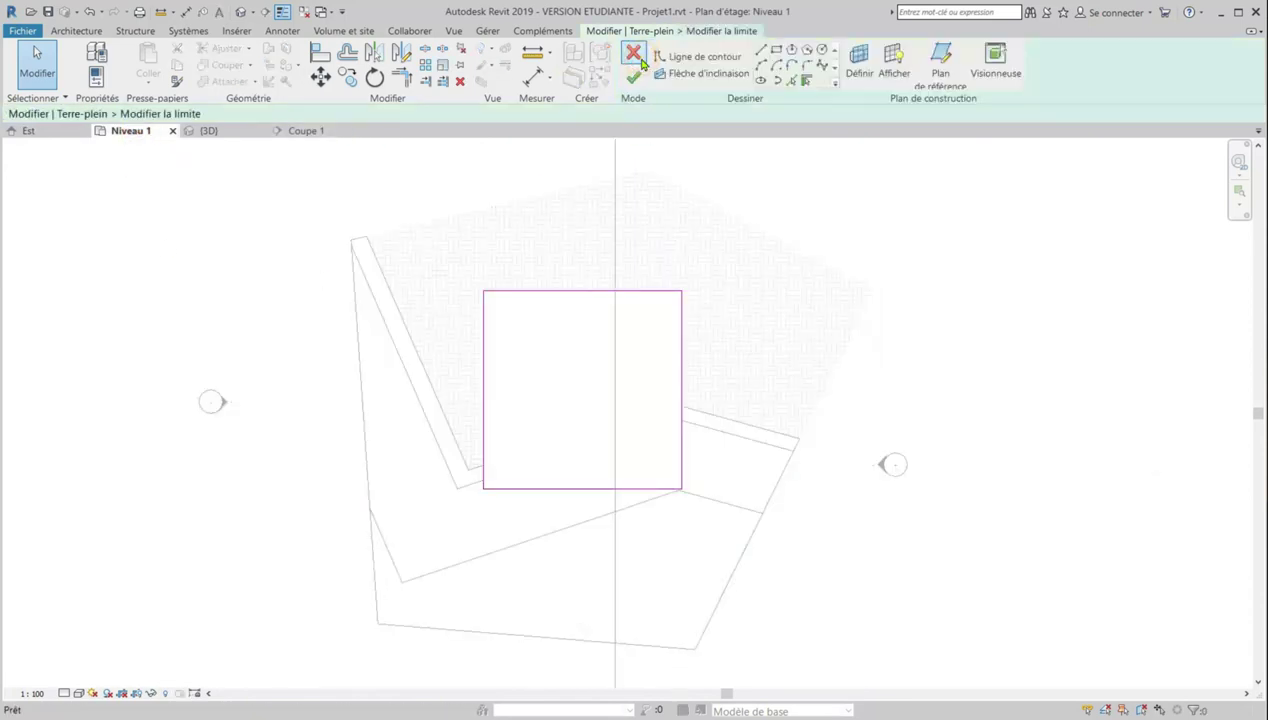
{"action": "left_click", "coordinate": [681, 308]}
{"action": "scroll", "coordinate": [717, 363], "scroll_direction": "up", "scroll_amount": 1}
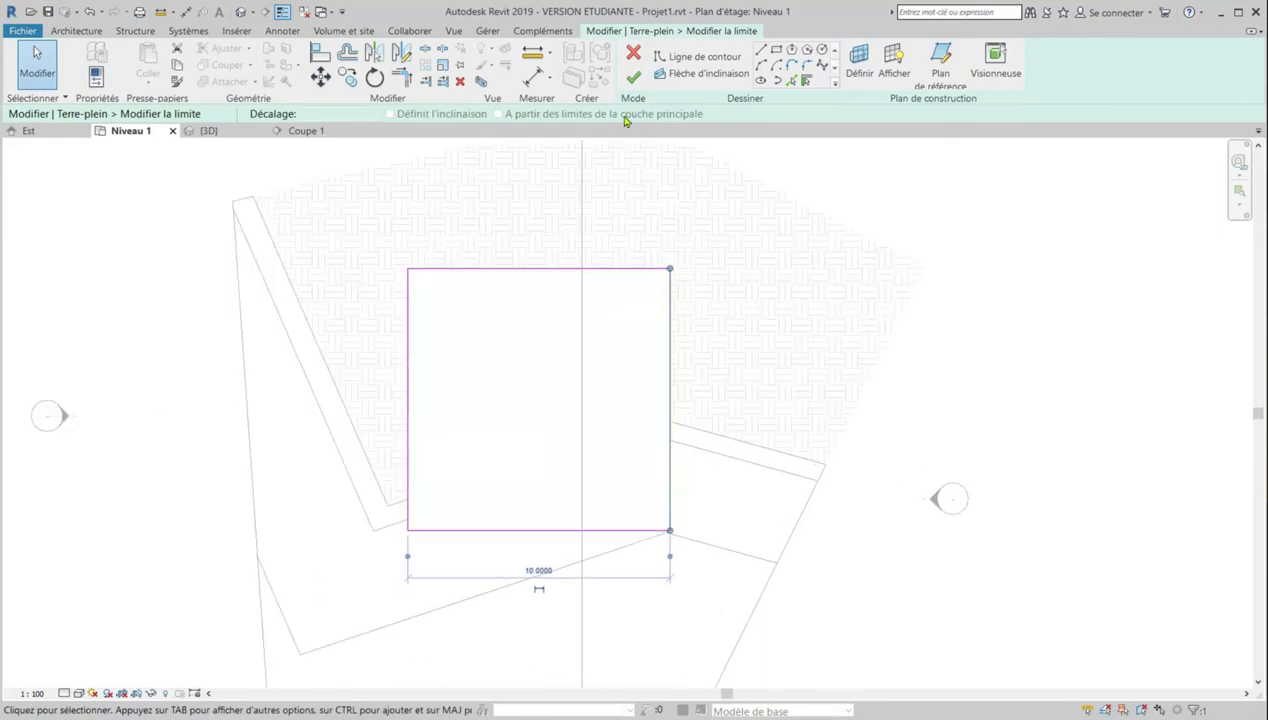
{"action": "left_click", "coordinate": [617, 268]}
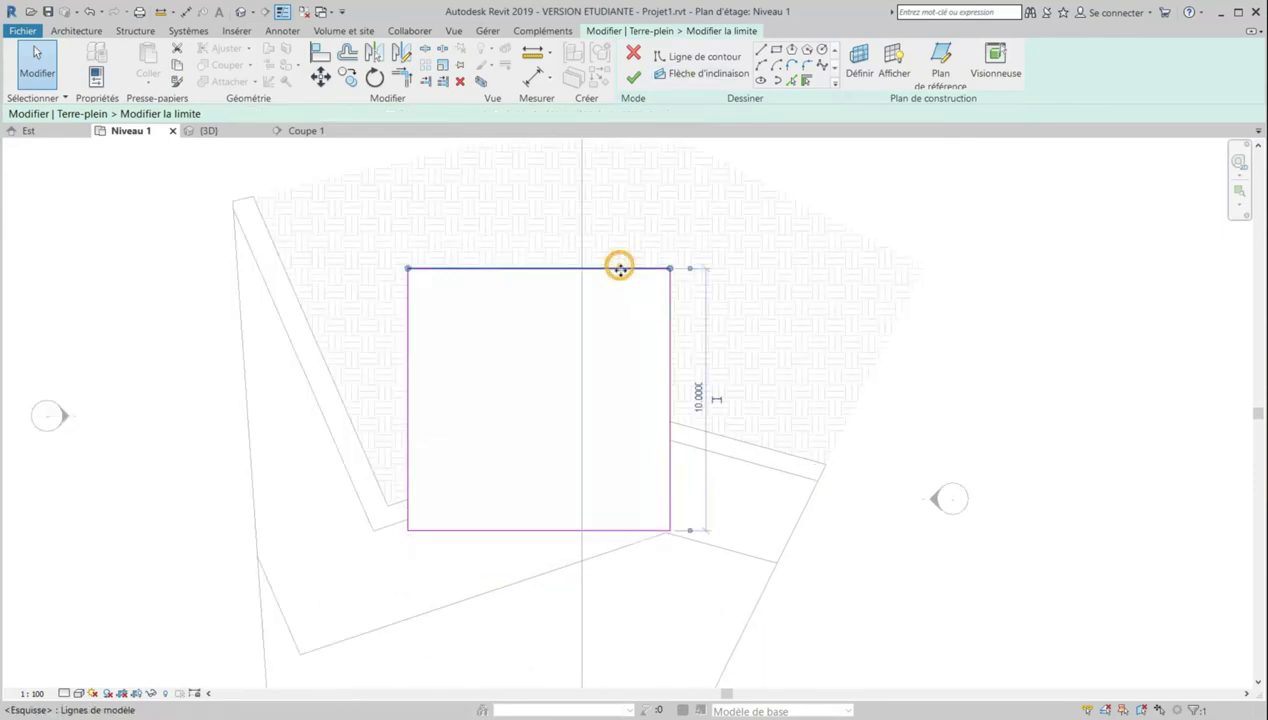
{"action": "left_click_drag", "start_coordinate": [617, 270], "coordinate": [617, 328]}
{"action": "left_click", "coordinate": [1043, 303]}
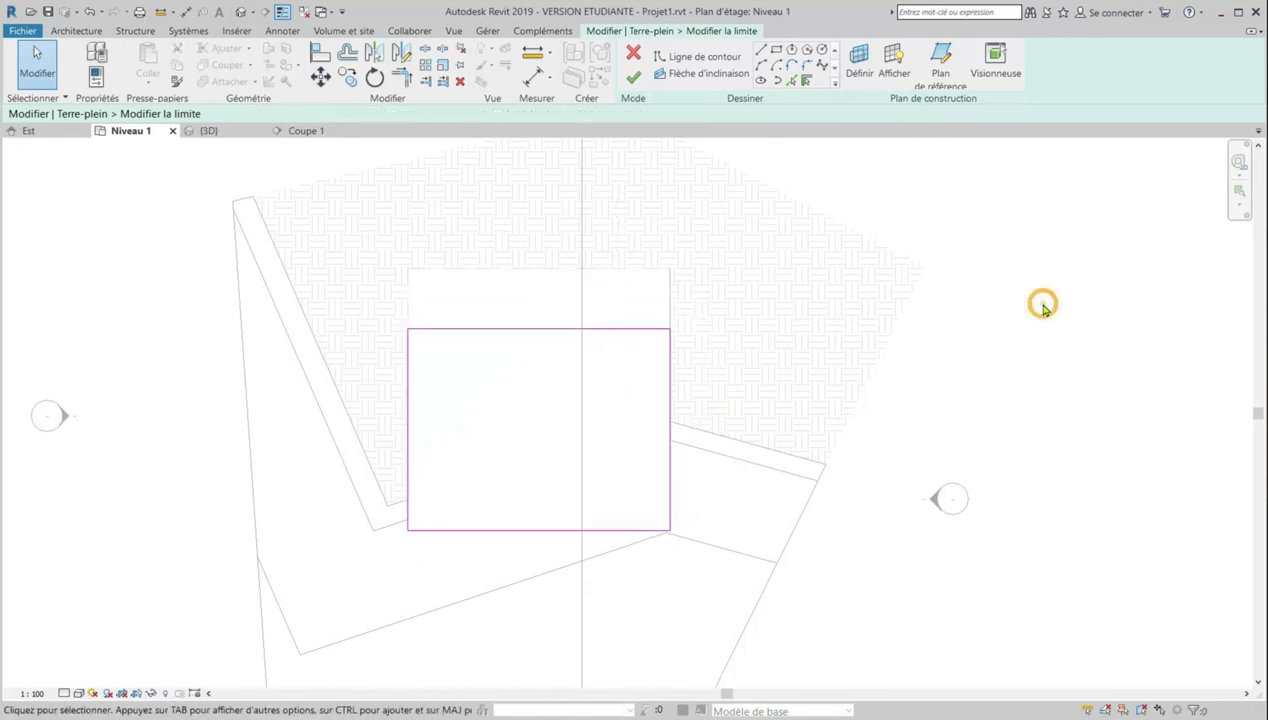
Set the pad outline's width to 8.5 m by shifting its left edge, and finish the boundary, deleting the spot elevation that lost its reference
{"action": "left_click", "coordinate": [409, 454]}
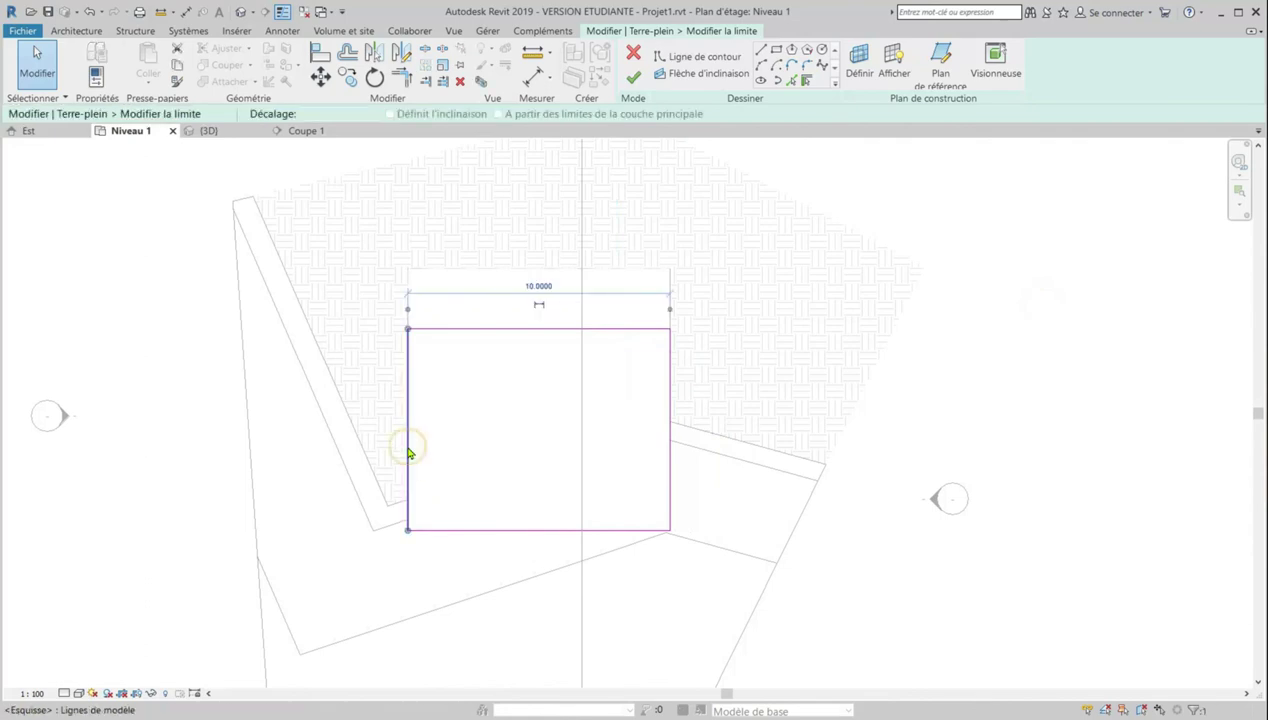
{"action": "left_click", "coordinate": [537, 287]}
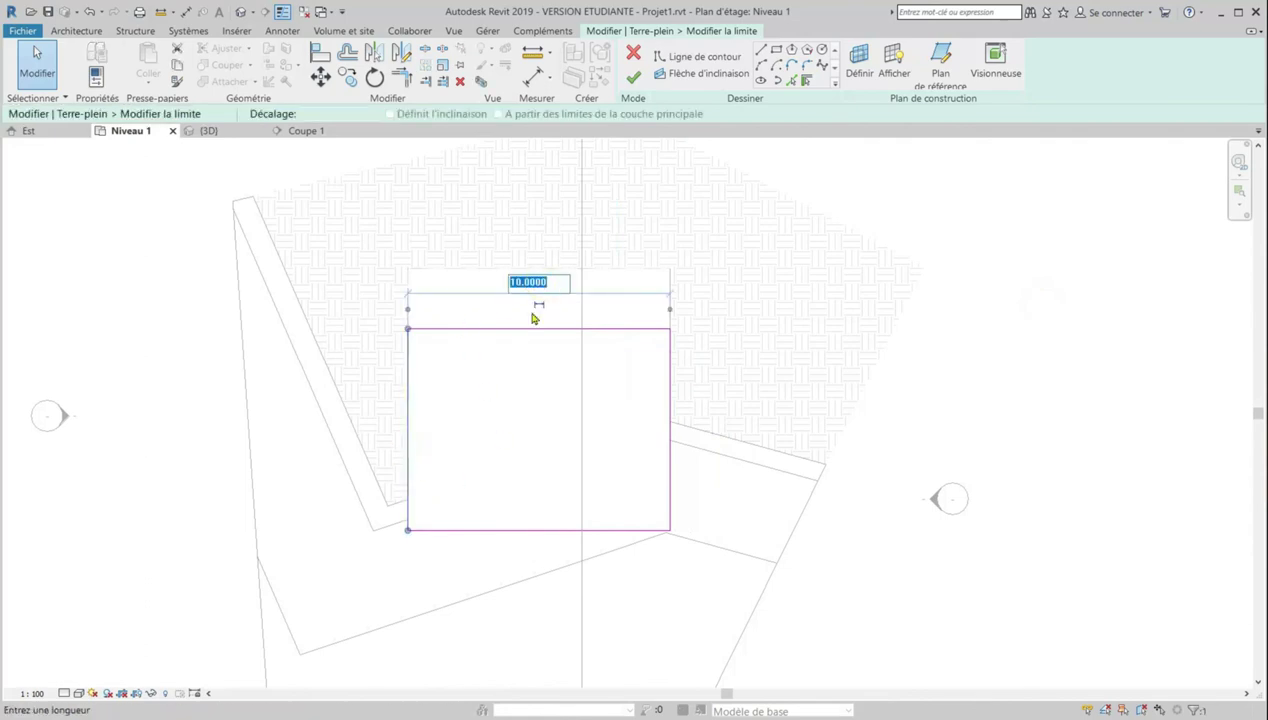
{"action": "type", "text": "8.5"}
{"action": "key", "text": "Return"}
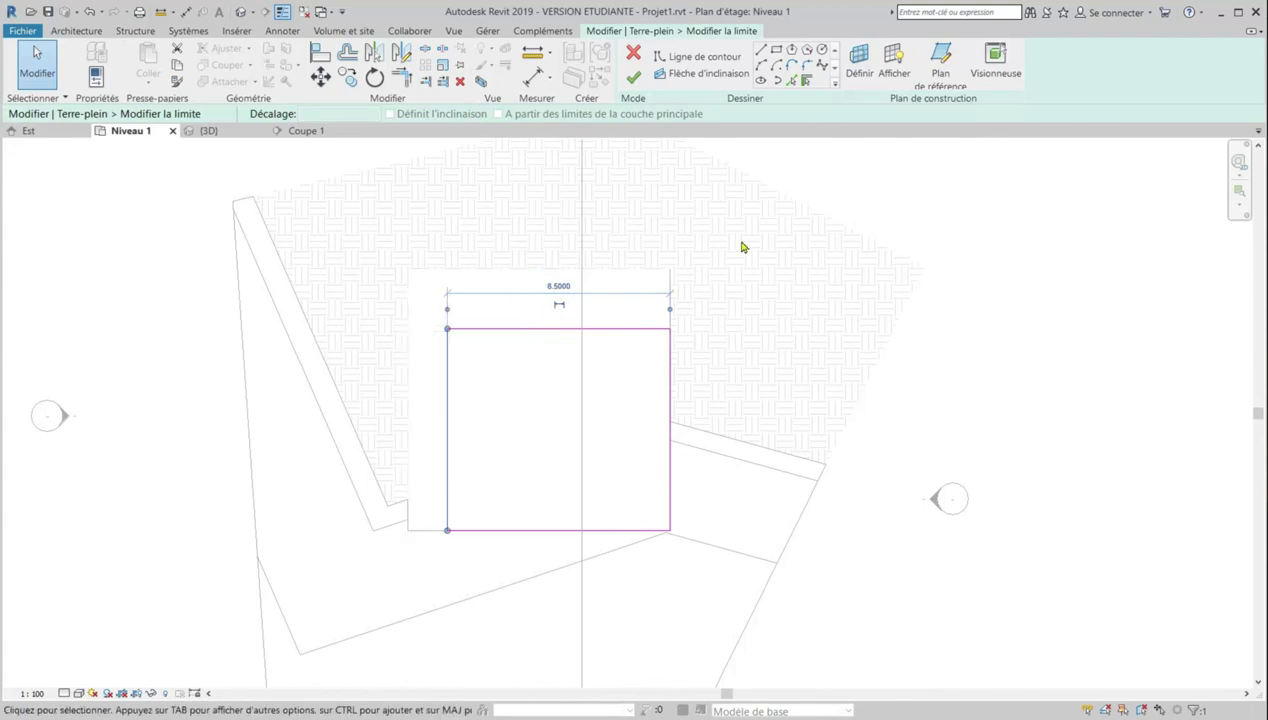
{"action": "left_click", "coordinate": [634, 80]}
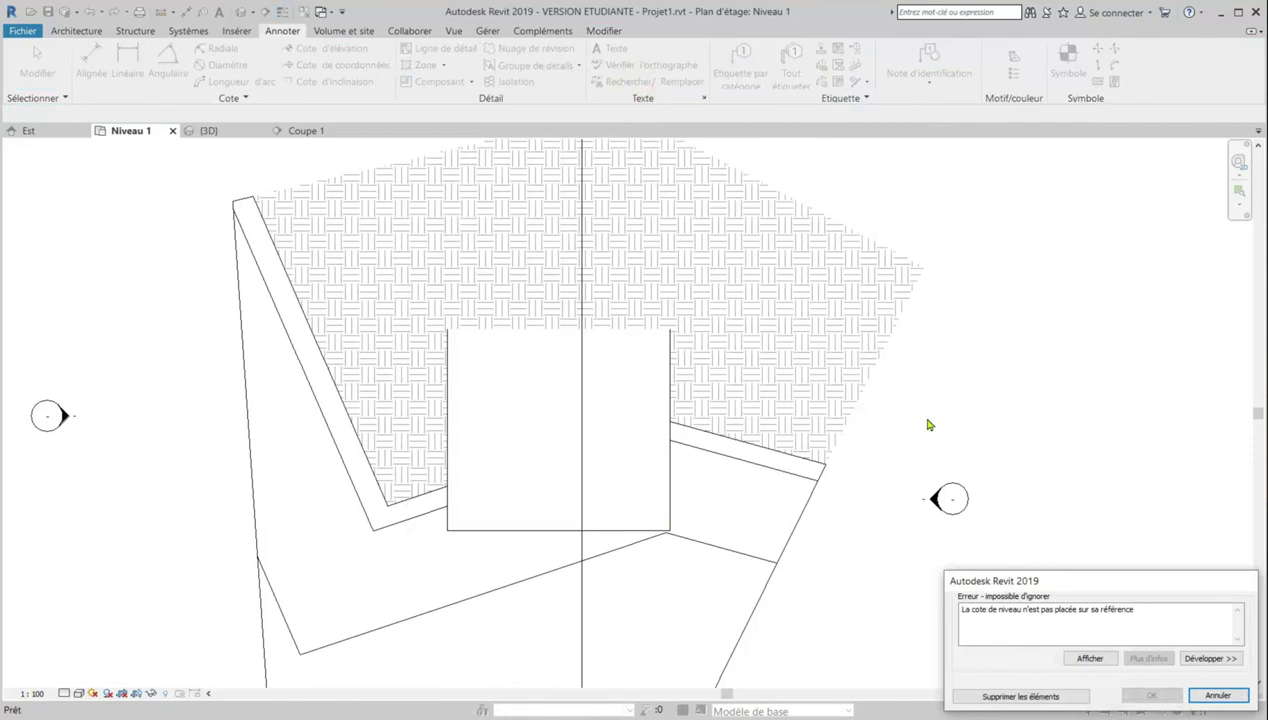
{"action": "left_click", "coordinate": [1031, 698]}
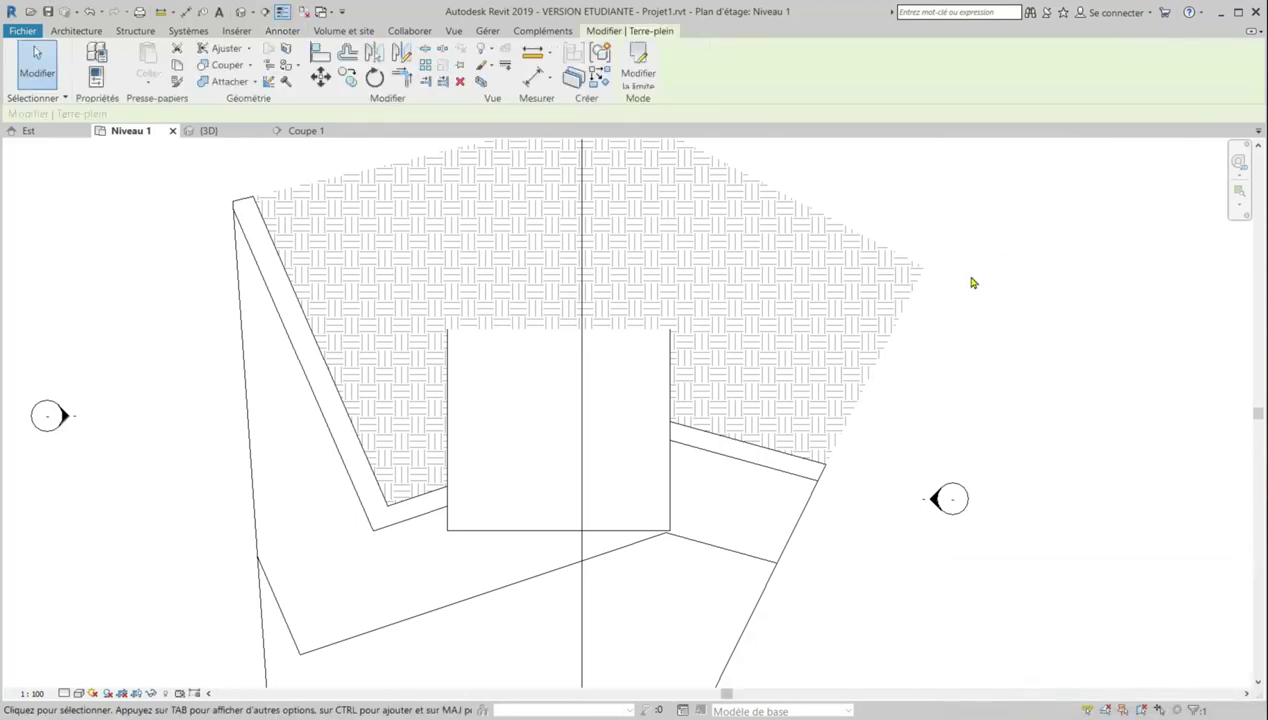
In the Coupe 1 section, place a new spot elevation with a leader on the building pad's top surface, with its text above the pad
{"action": "scroll", "coordinate": [970, 270], "scroll_direction": "down", "scroll_amount": 2}
{"action": "left_click", "coordinate": [306, 130]}
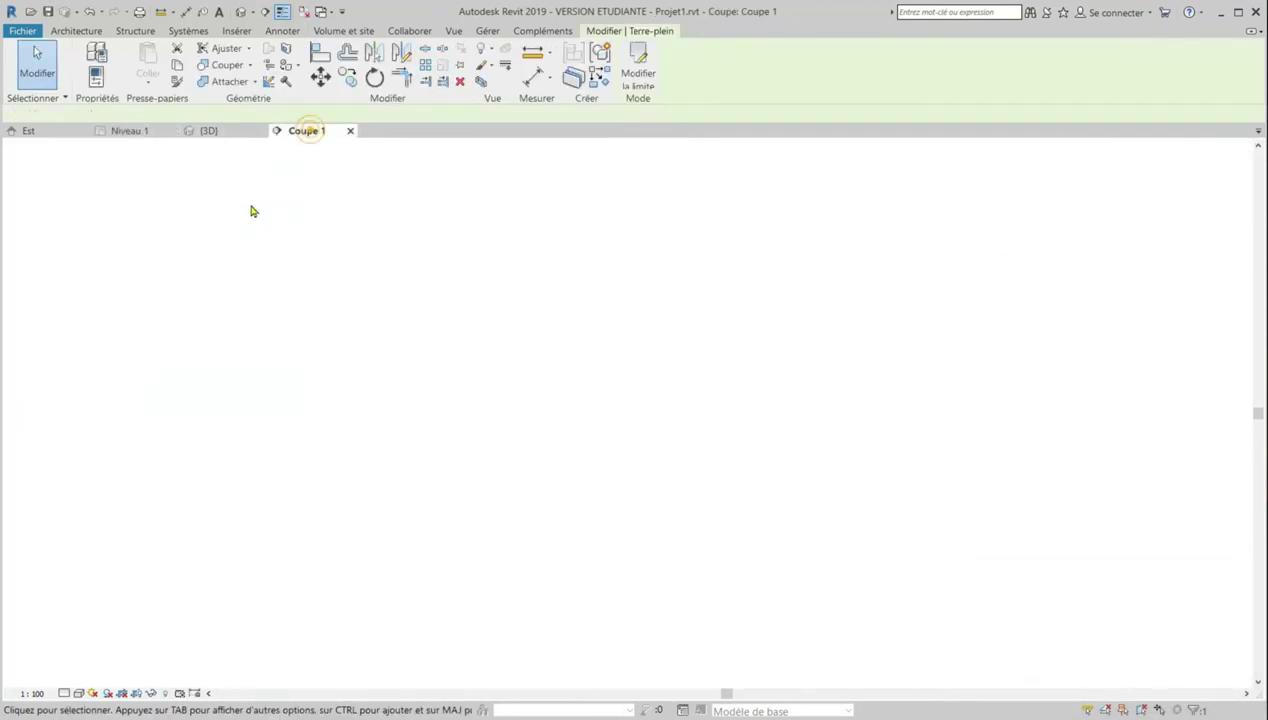
{"action": "left_click", "coordinate": [805, 196]}
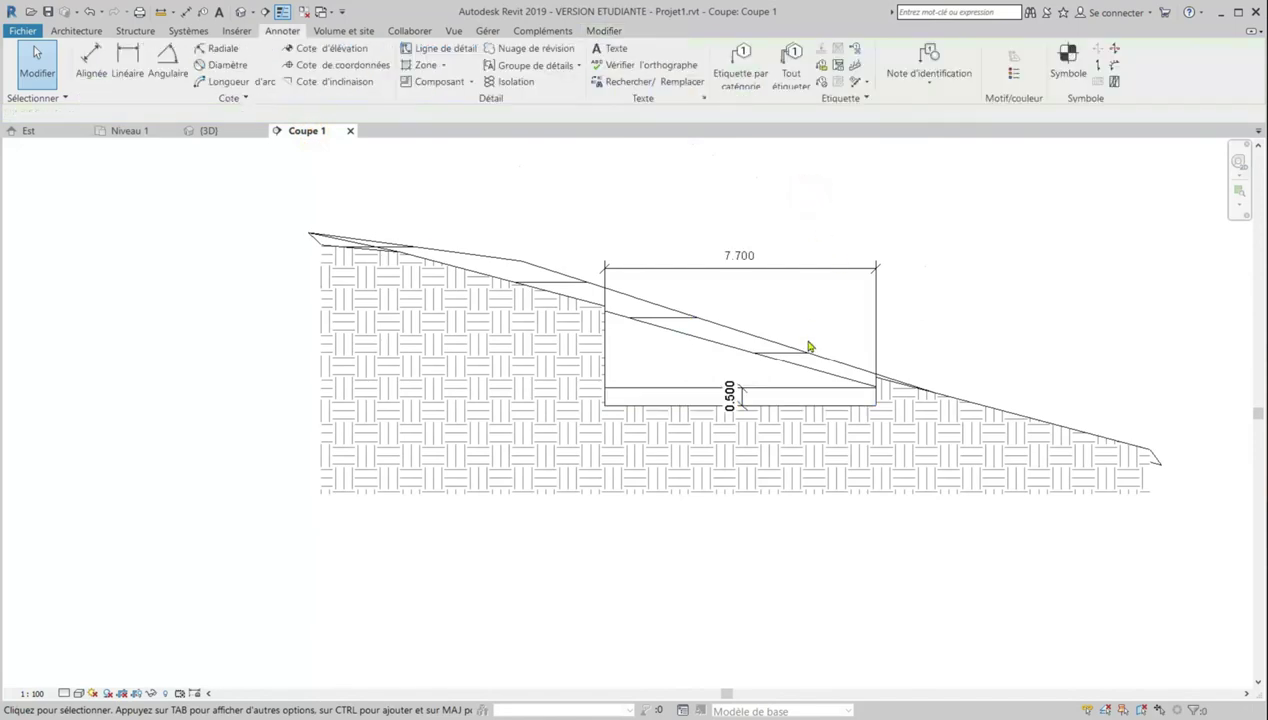
{"action": "scroll", "coordinate": [811, 330], "scroll_direction": "up", "scroll_amount": 2}
{"action": "left_click", "coordinate": [764, 252]}
{"action": "left_click", "coordinate": [677, 213]}
{"action": "scroll", "coordinate": [575, 449], "scroll_direction": "down", "scroll_amount": 2}
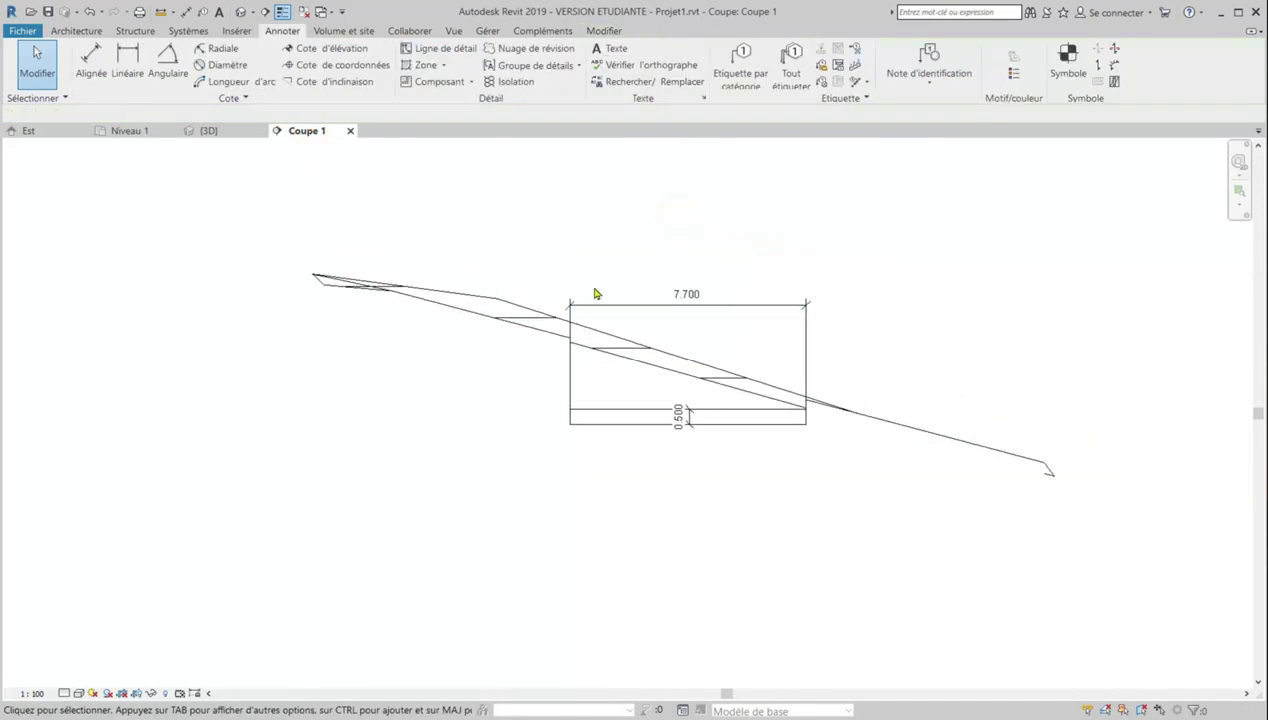
{"action": "left_click", "coordinate": [335, 50]}
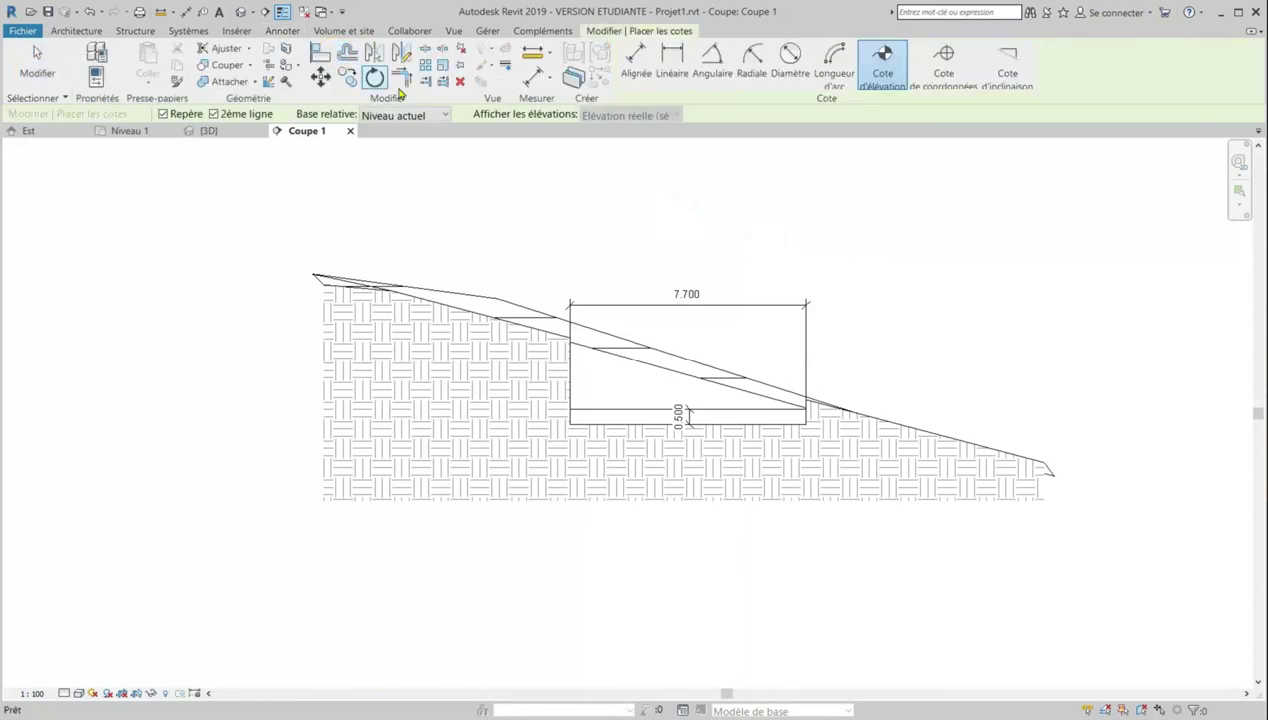
{"action": "left_click", "coordinate": [284, 31]}
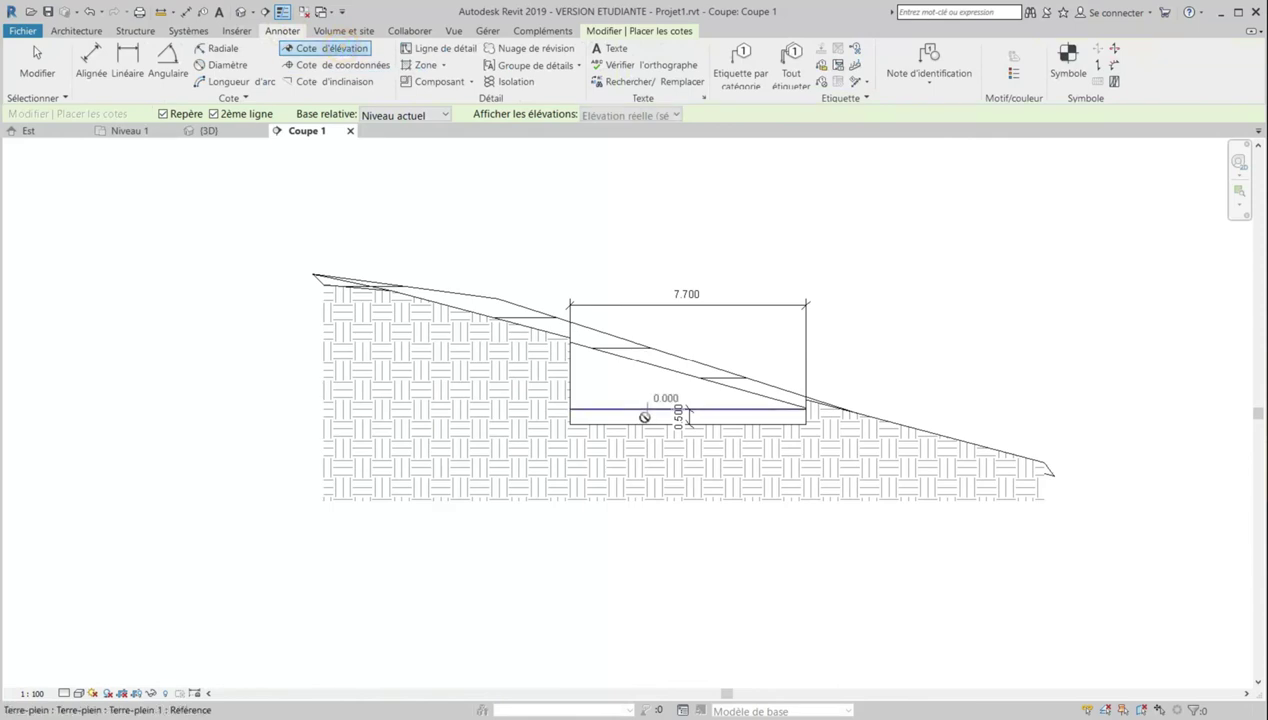
{"action": "left_click", "coordinate": [640, 410]}
{"action": "left_click", "coordinate": [676, 346]}
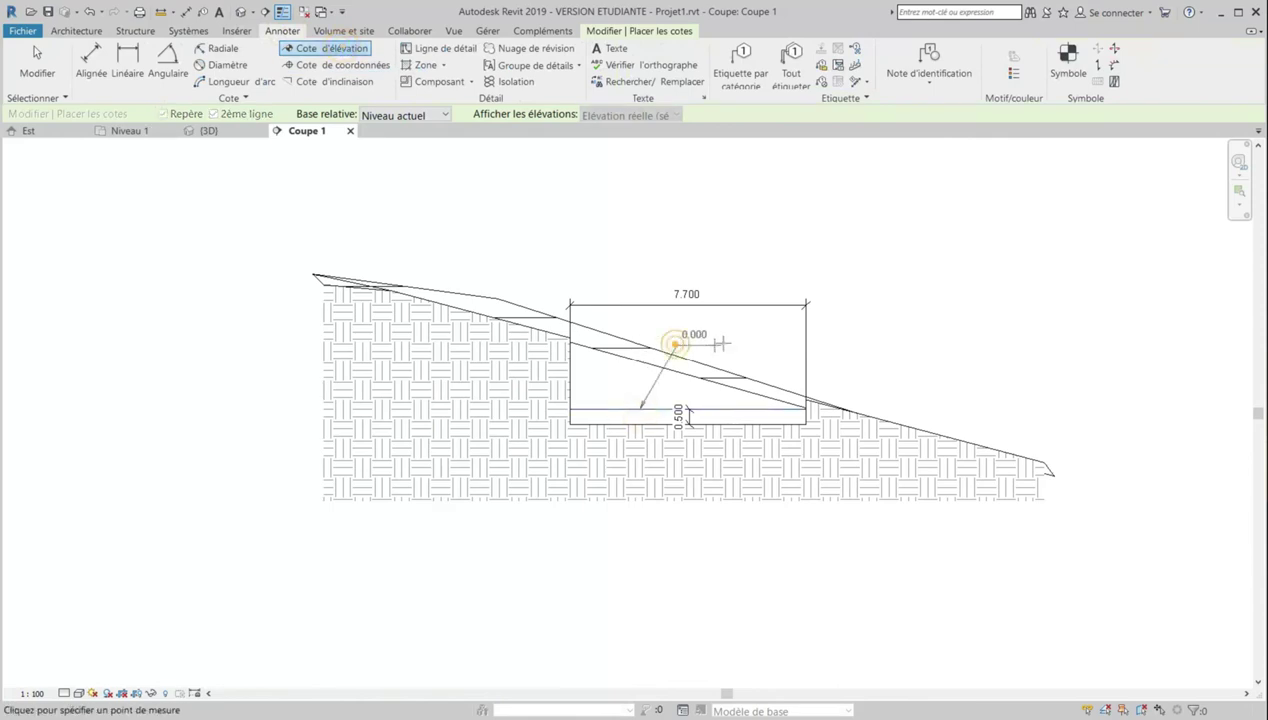
{"action": "left_click", "coordinate": [748, 345]}
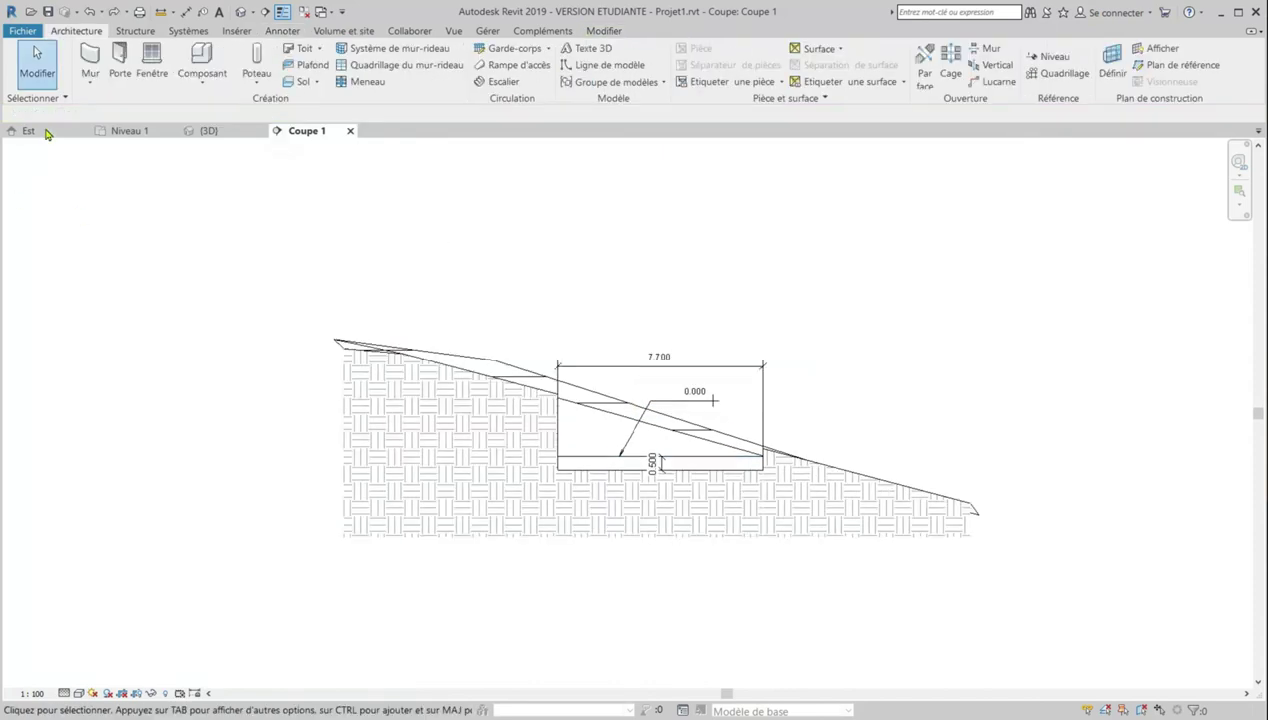
Assign the view template Coupe d'architecte to the Coupe 1 section and close its properties
{"action": "left_click", "coordinate": [27, 130]}
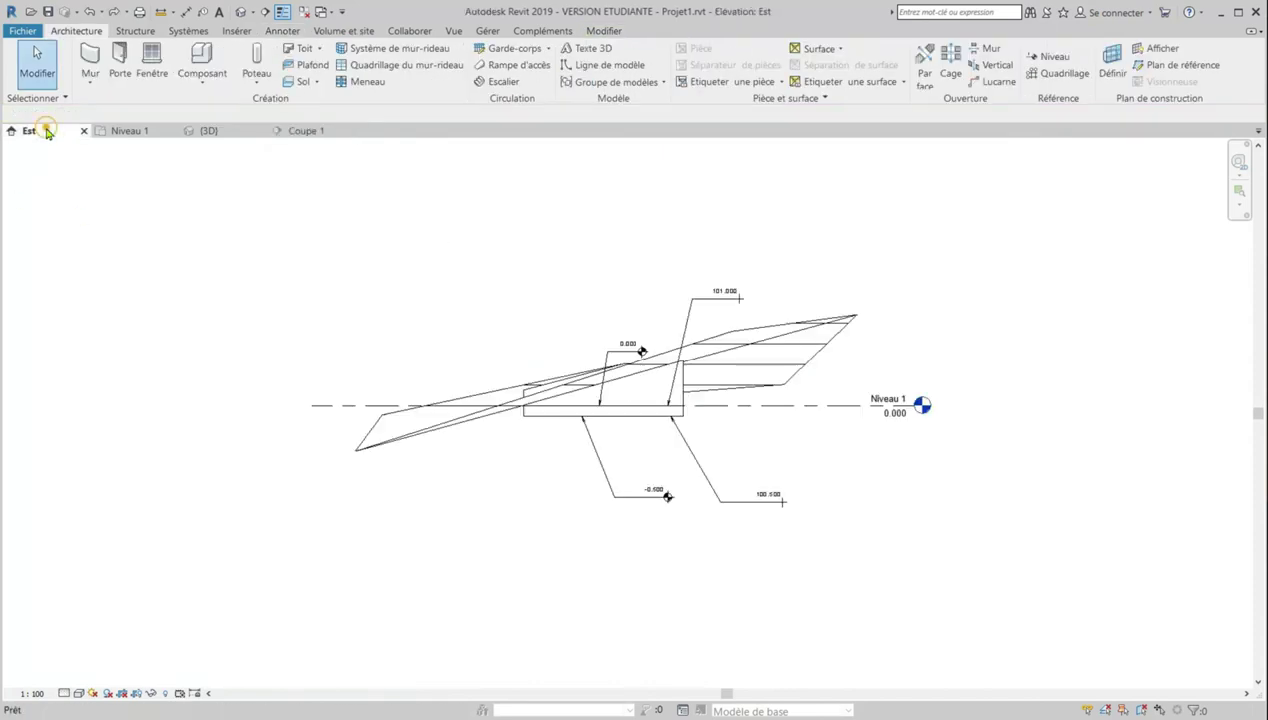
{"action": "left_click", "coordinate": [305, 131]}
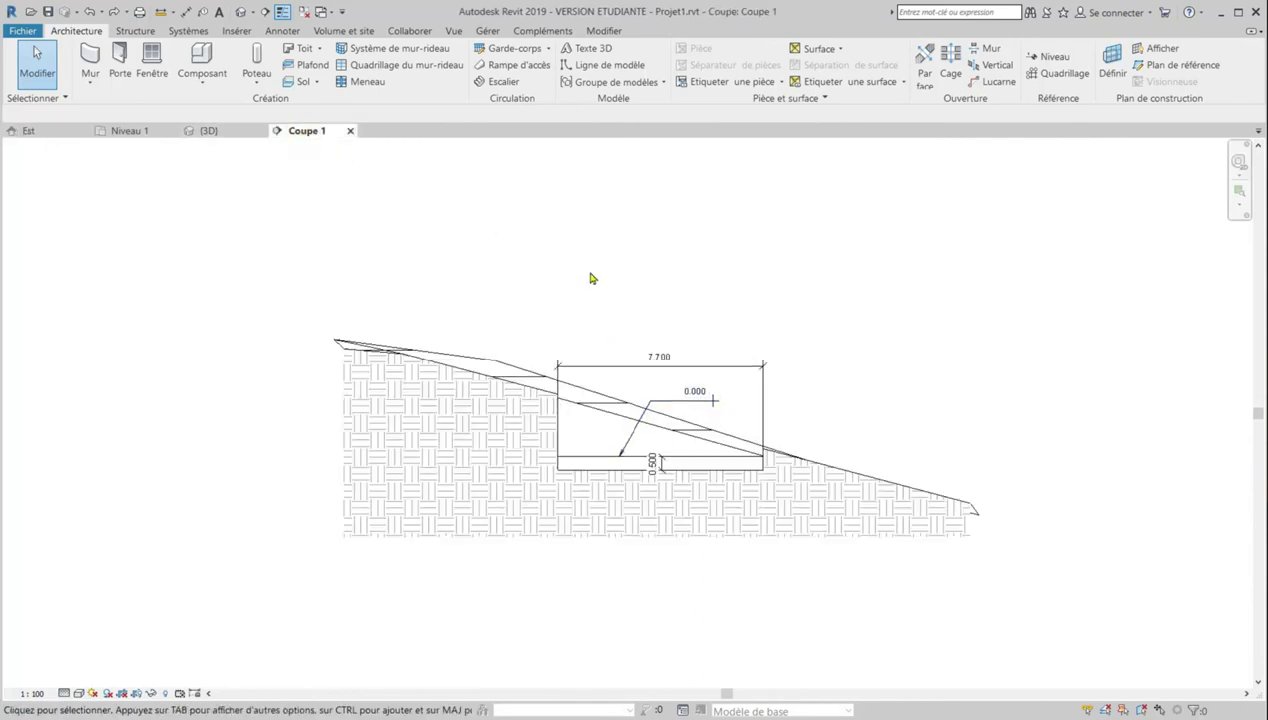
{"action": "right_click", "coordinate": [557, 246]}
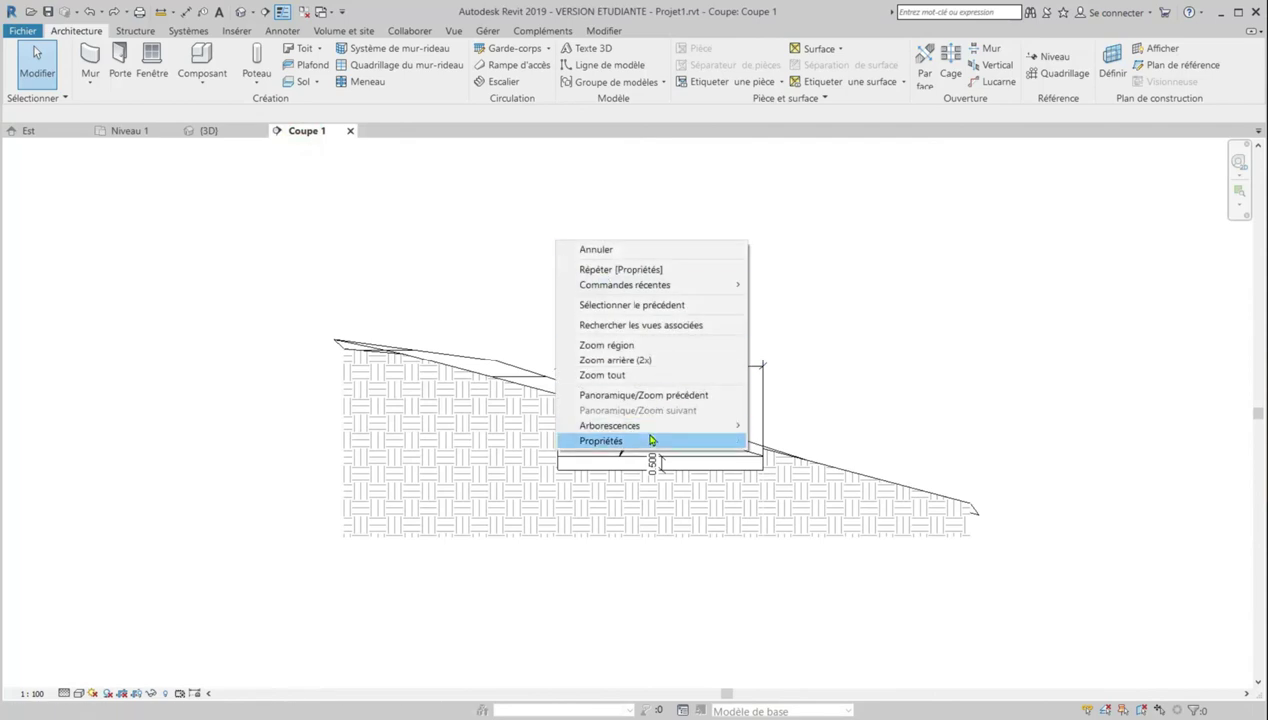
{"action": "left_click", "coordinate": [648, 439]}
{"action": "left_click_drag", "start_coordinate": [758, 143], "coordinate": [343, 158]}
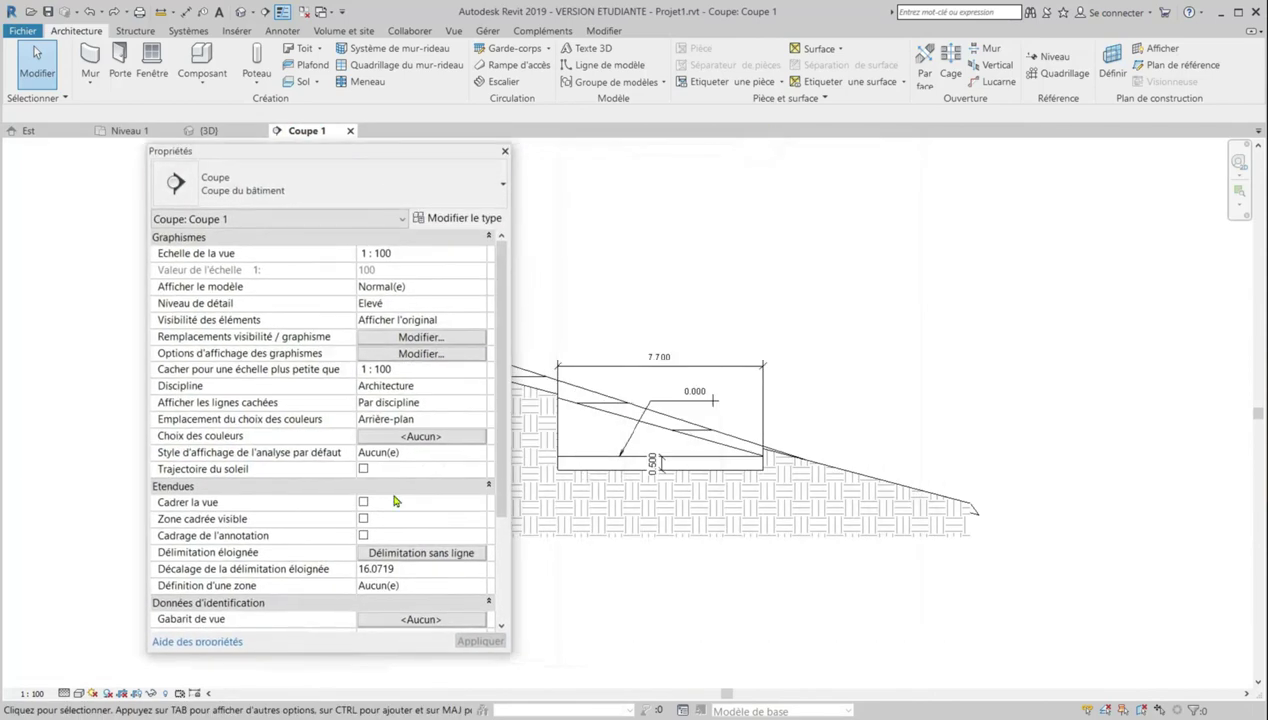
{"action": "scroll", "coordinate": [396, 501], "scroll_direction": "down", "scroll_amount": 4}
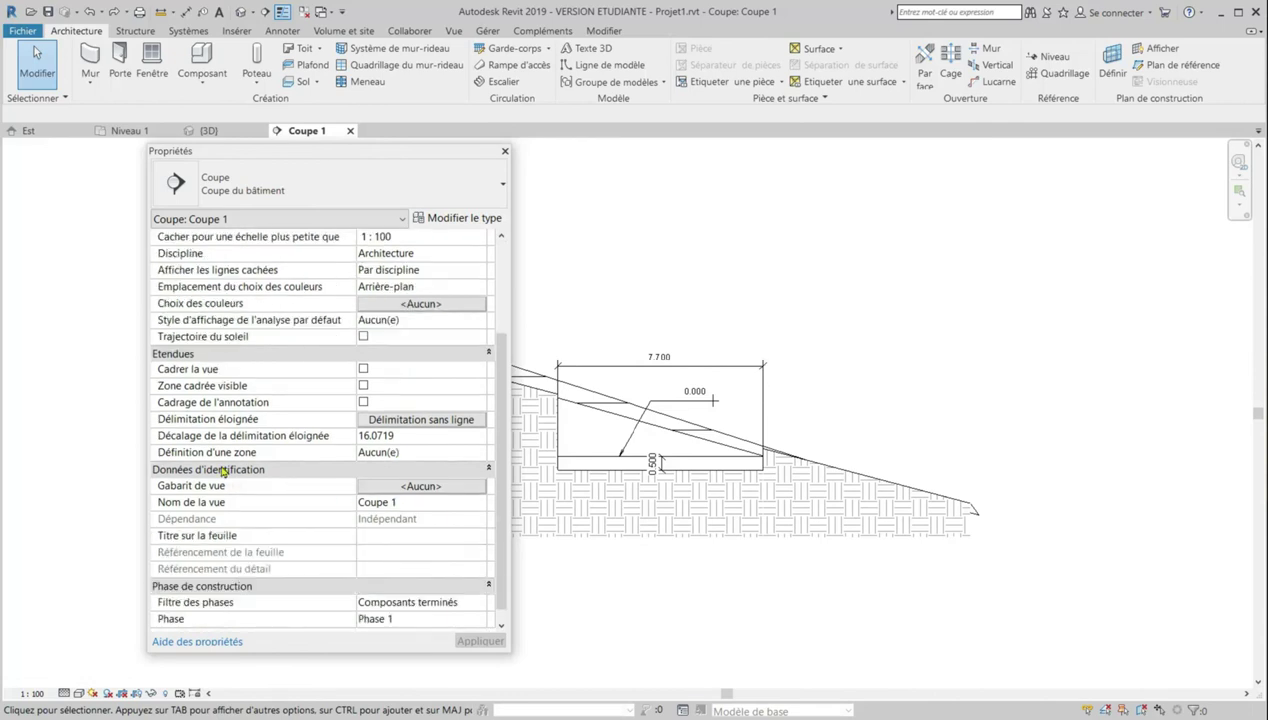
{"action": "left_click", "coordinate": [422, 487]}
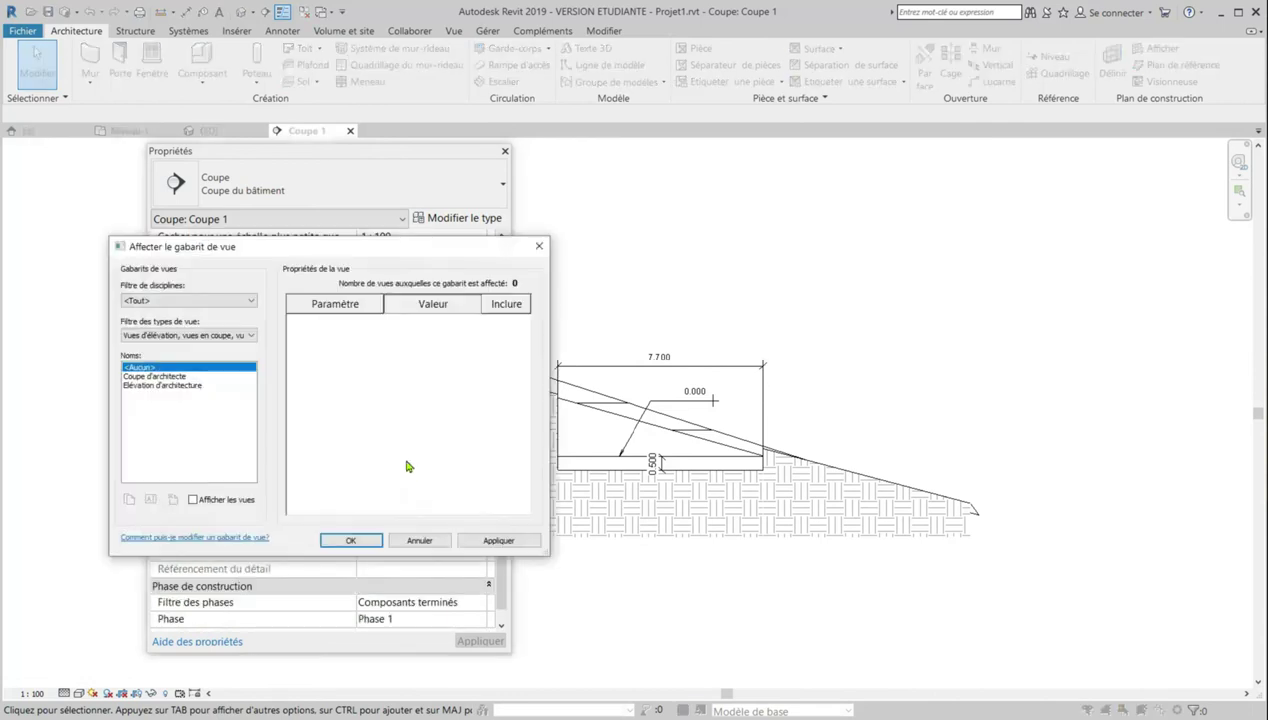
{"action": "left_click", "coordinate": [172, 377]}
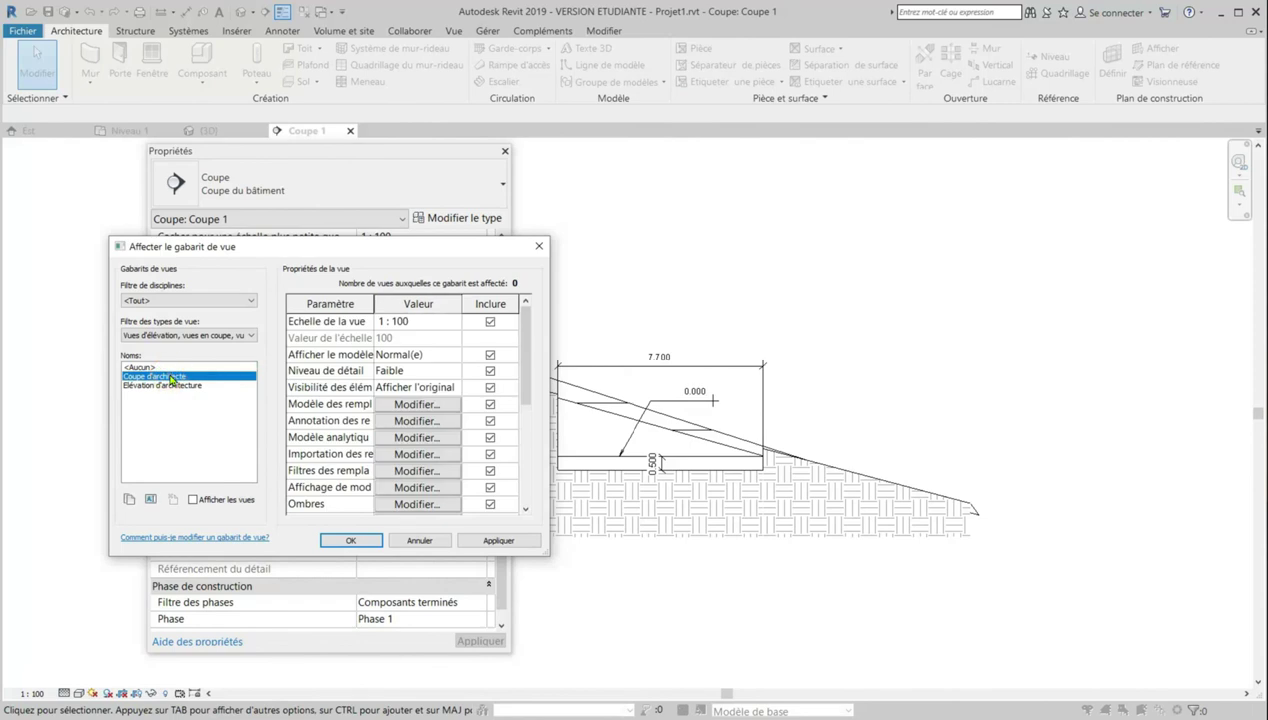
{"action": "left_click", "coordinate": [506, 541]}
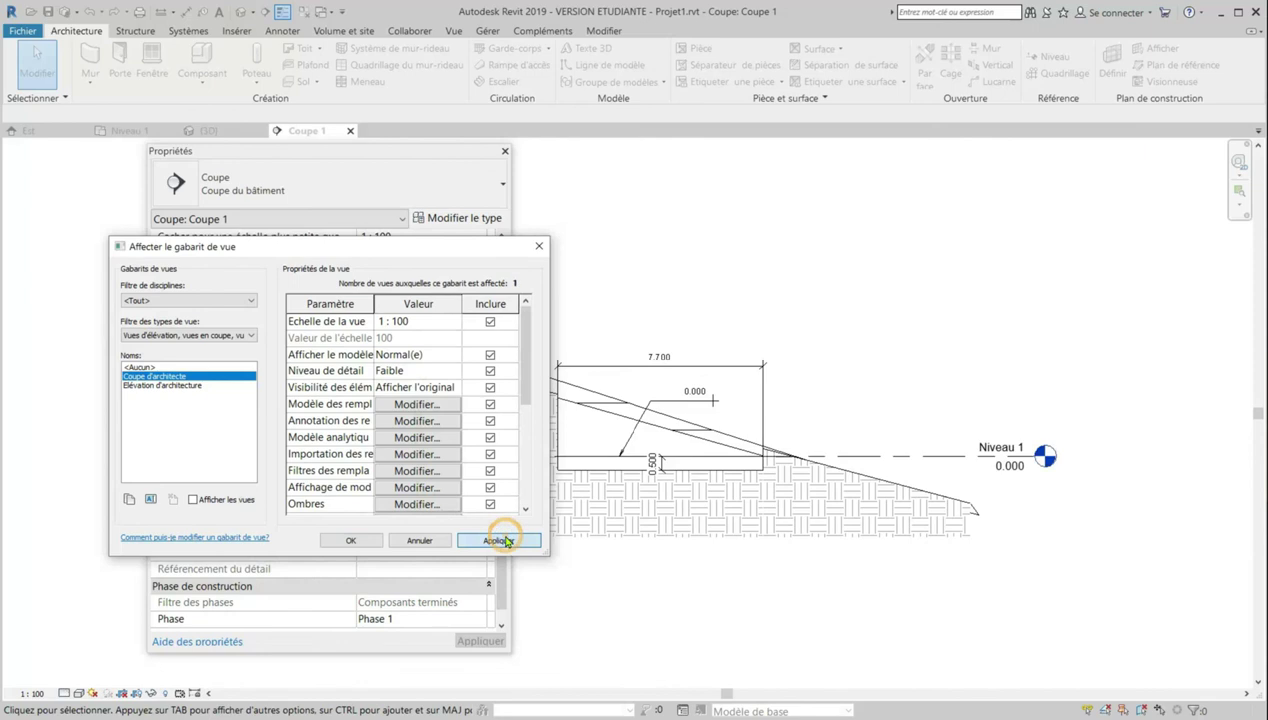
{"action": "left_click", "coordinate": [358, 541]}
{"action": "left_click", "coordinate": [479, 641]}
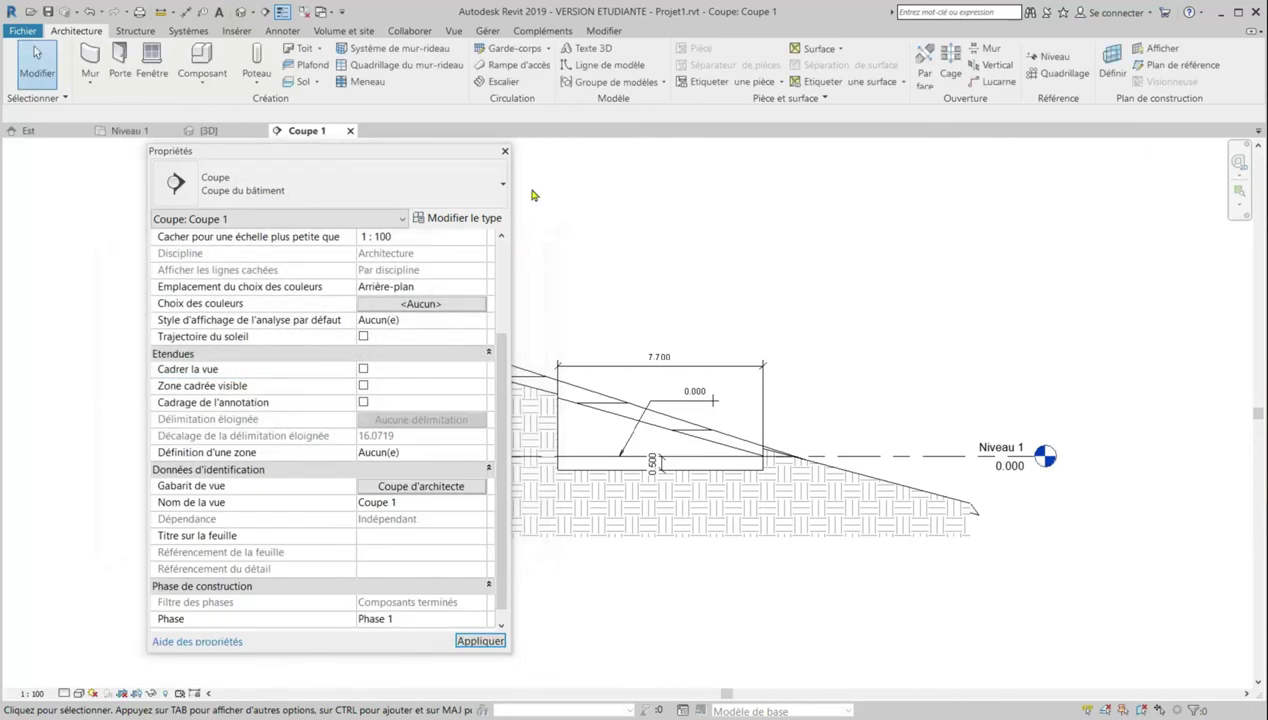
{"action": "left_click", "coordinate": [505, 151]}
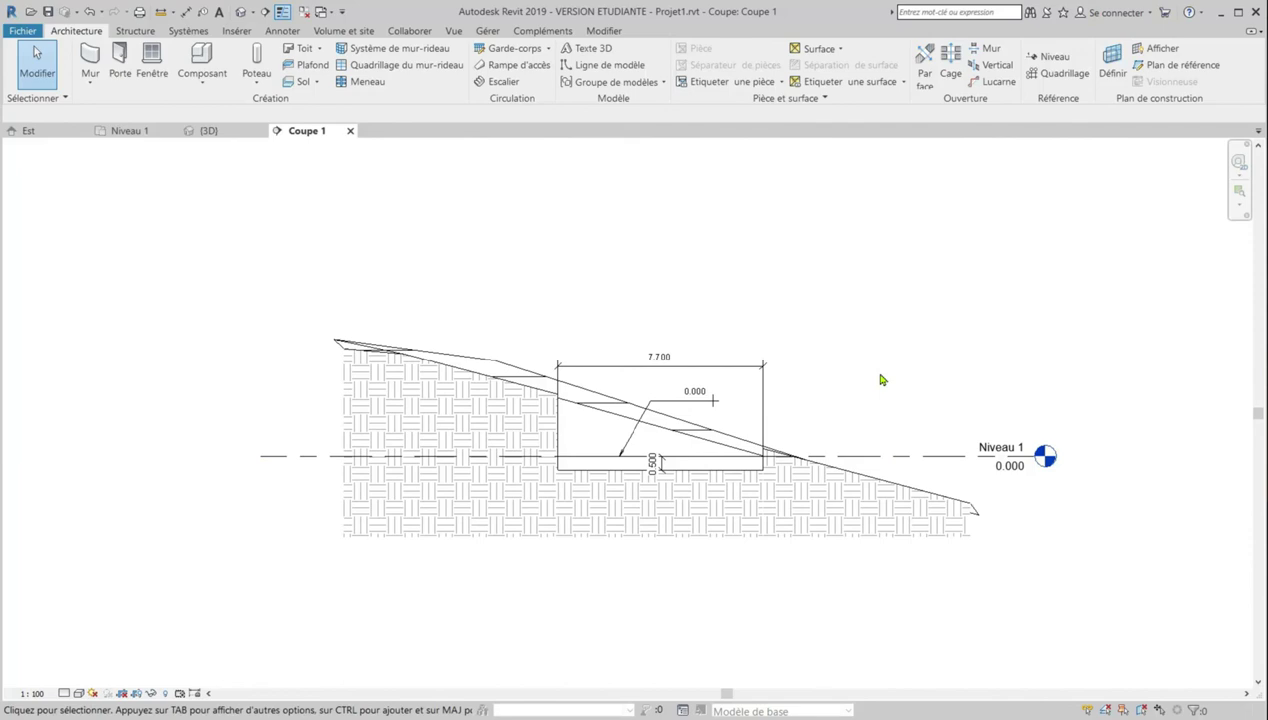
Set the building pad's offset from Niveau 1 to -0.3 m in its properties and apply it in the Coupe 1 section
{"action": "scroll", "coordinate": [702, 286], "scroll_direction": "up", "scroll_amount": 1}
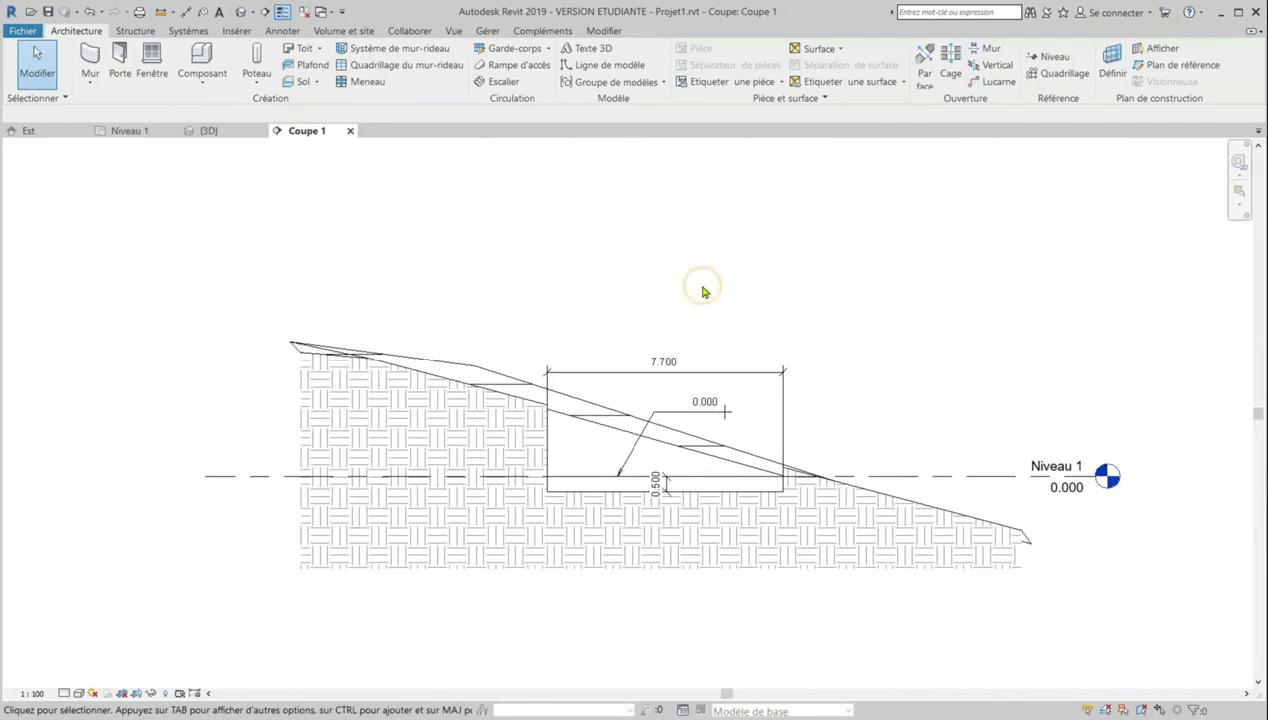
{"action": "scroll", "coordinate": [730, 493], "scroll_direction": "up", "scroll_amount": 2}
{"action": "left_click", "coordinate": [731, 481]}
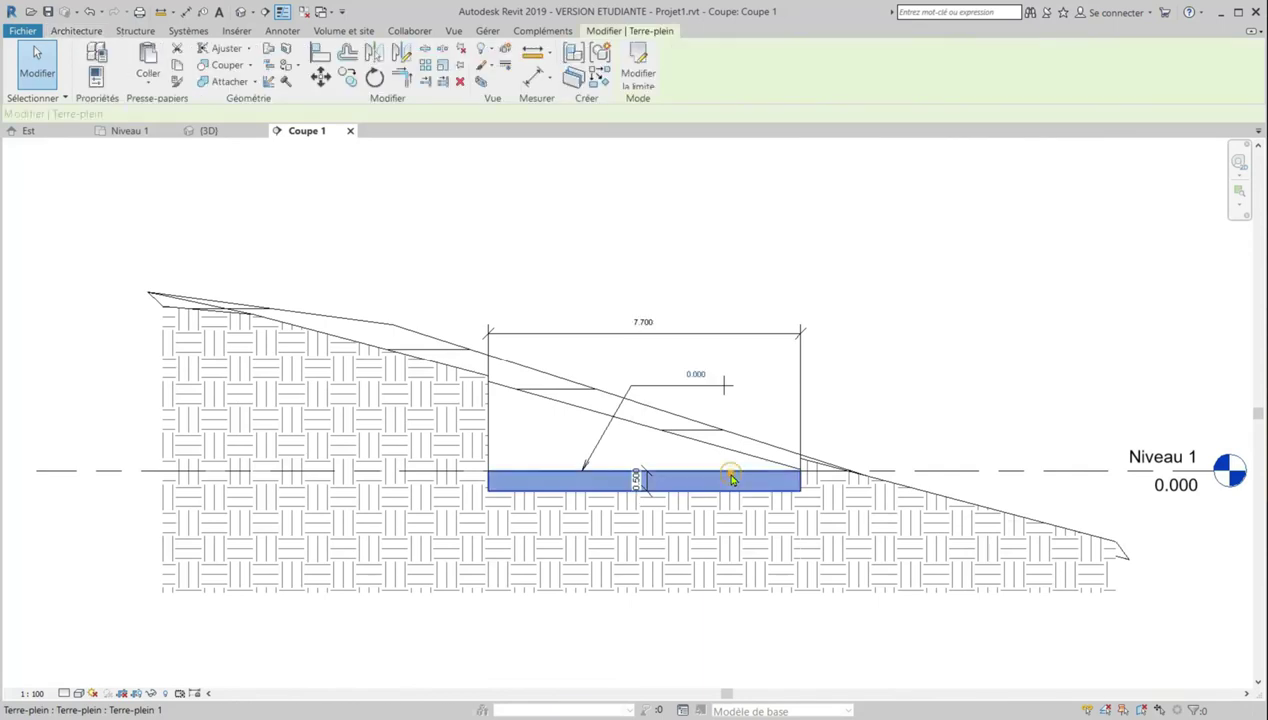
{"action": "right_click", "coordinate": [732, 479]}
{"action": "left_click", "coordinate": [776, 465]}
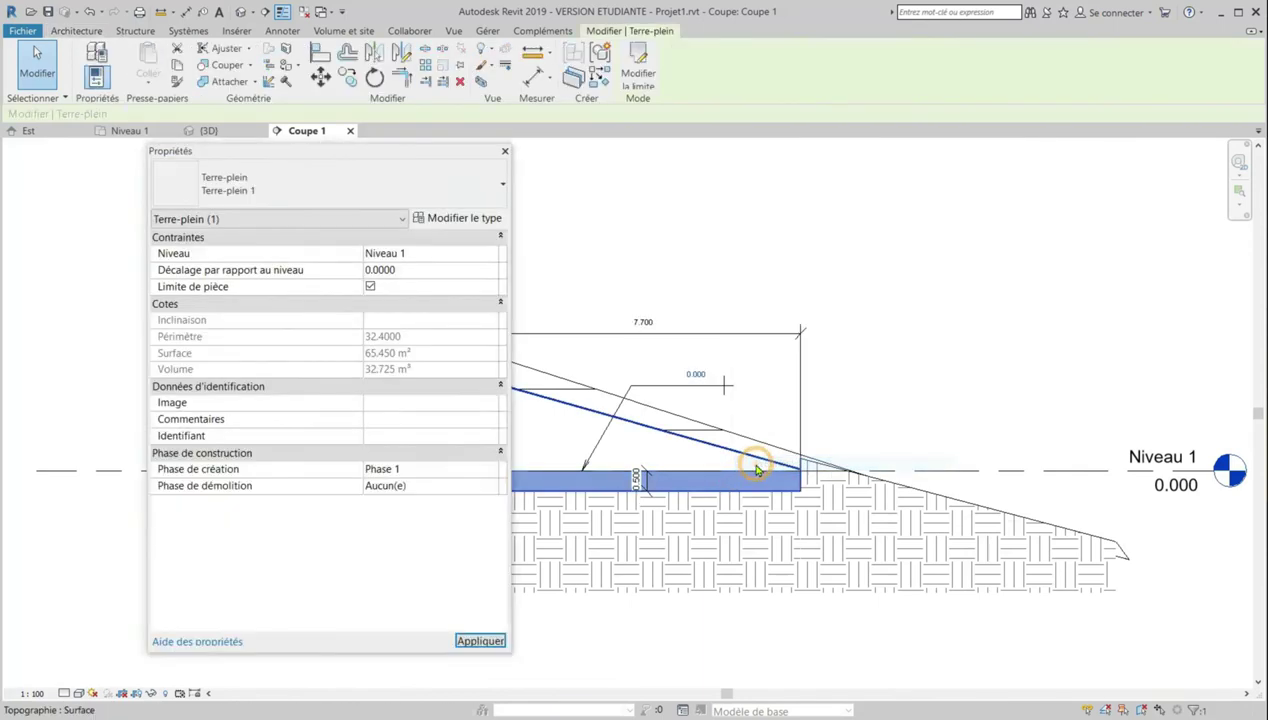
{"action": "left_click_drag", "start_coordinate": [415, 157], "coordinate": [295, 158]}
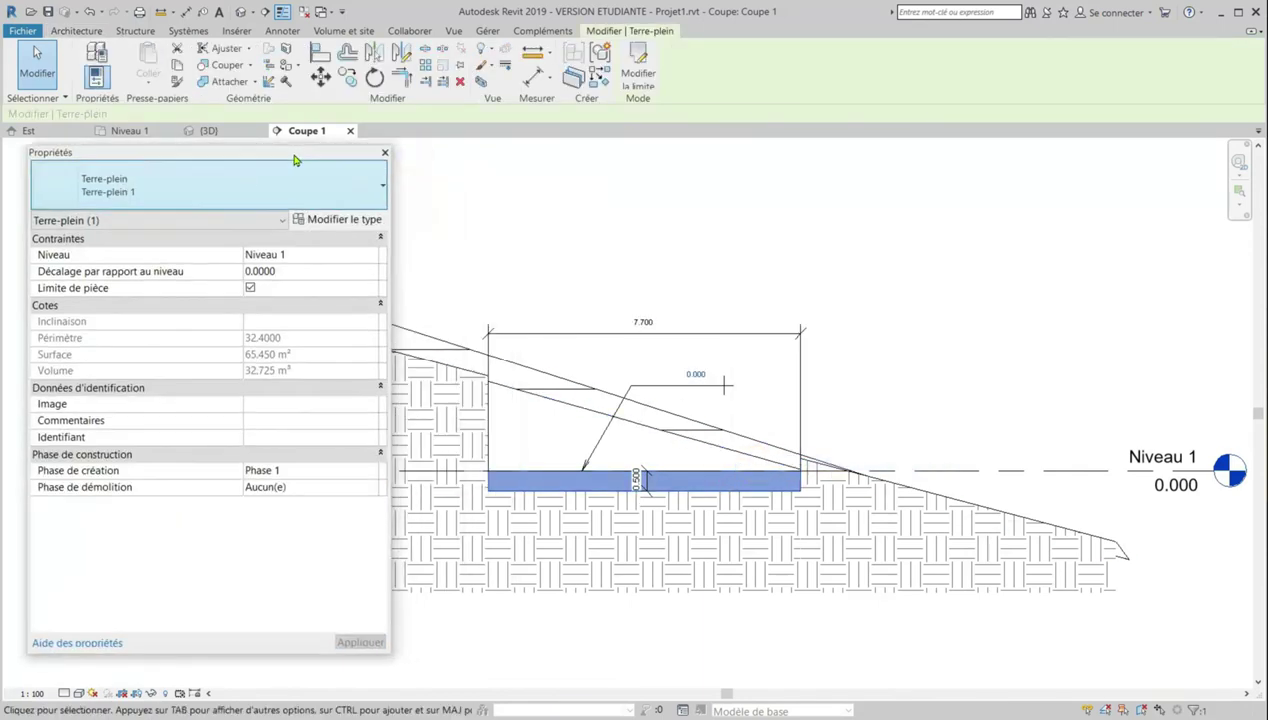
{"action": "scroll", "coordinate": [708, 311], "scroll_direction": "down", "scroll_amount": 2}
{"action": "scroll", "coordinate": [579, 307], "scroll_direction": "up", "scroll_amount": 1}
{"action": "scroll", "coordinate": [579, 309], "scroll_direction": "up", "scroll_amount": 1}
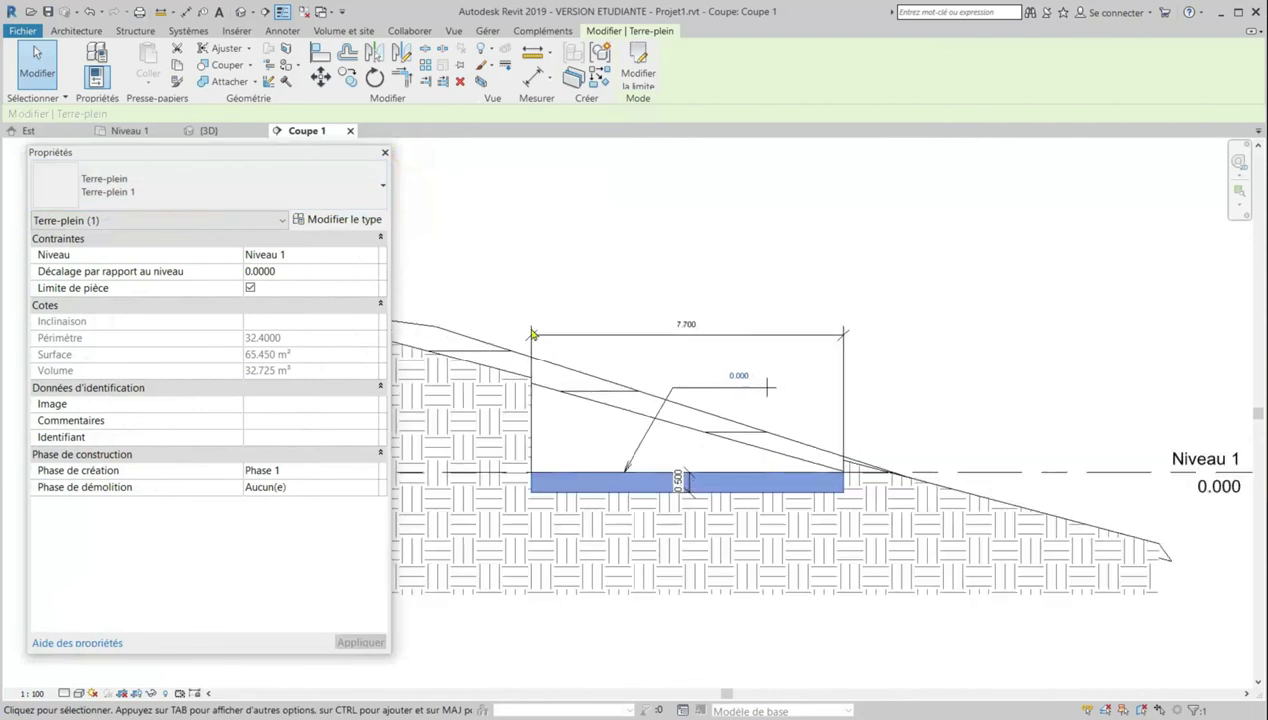
{"action": "left_click", "coordinate": [290, 271]}
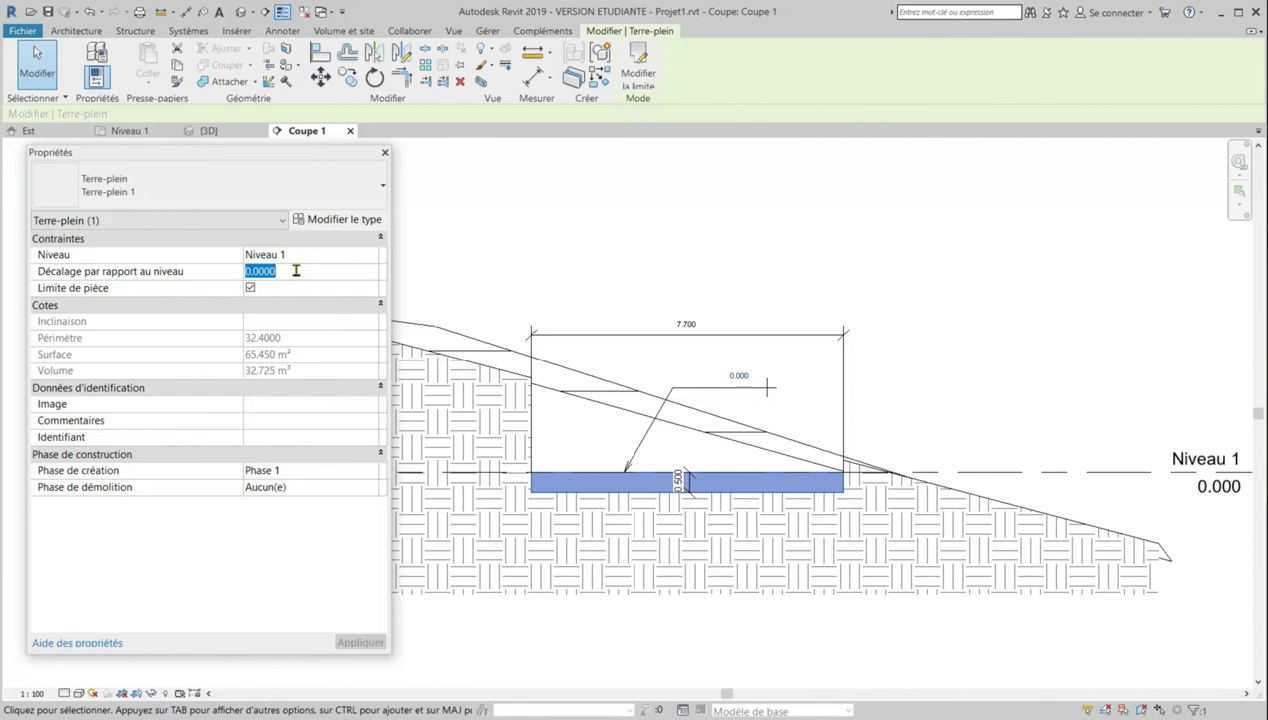
{"action": "type", "text": "-"}
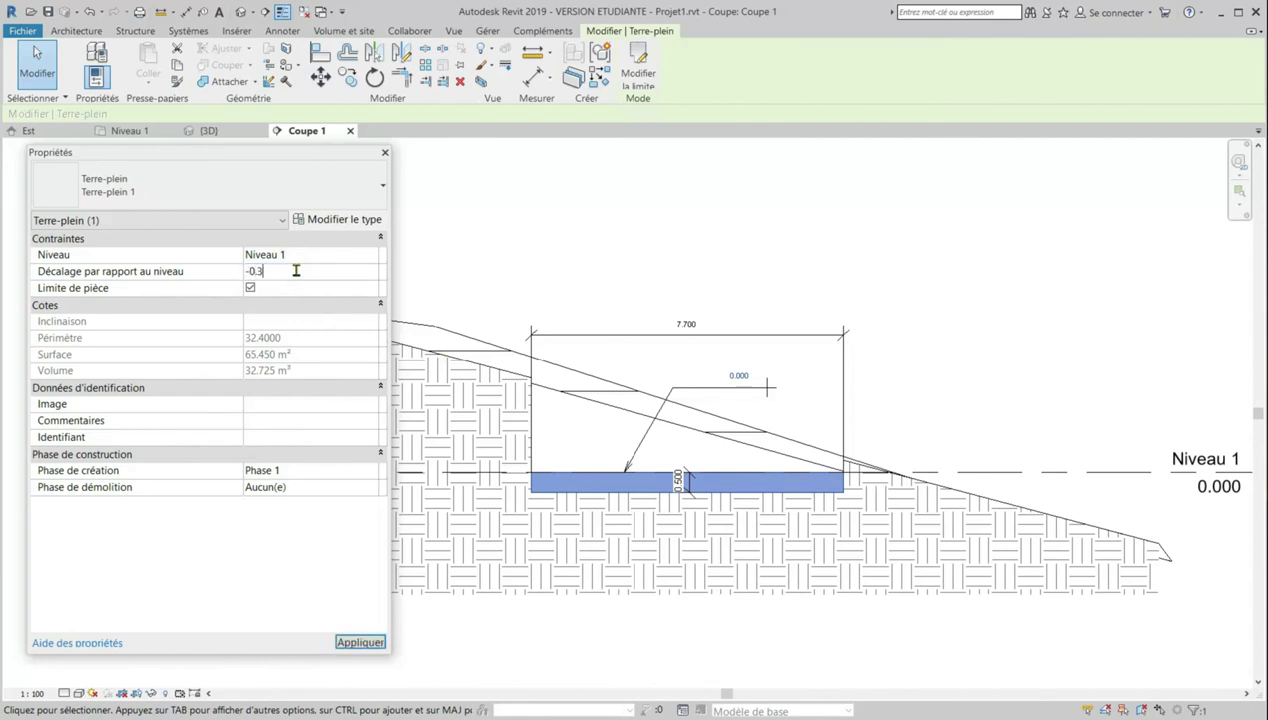
{"action": "type", "text": "0.3"}
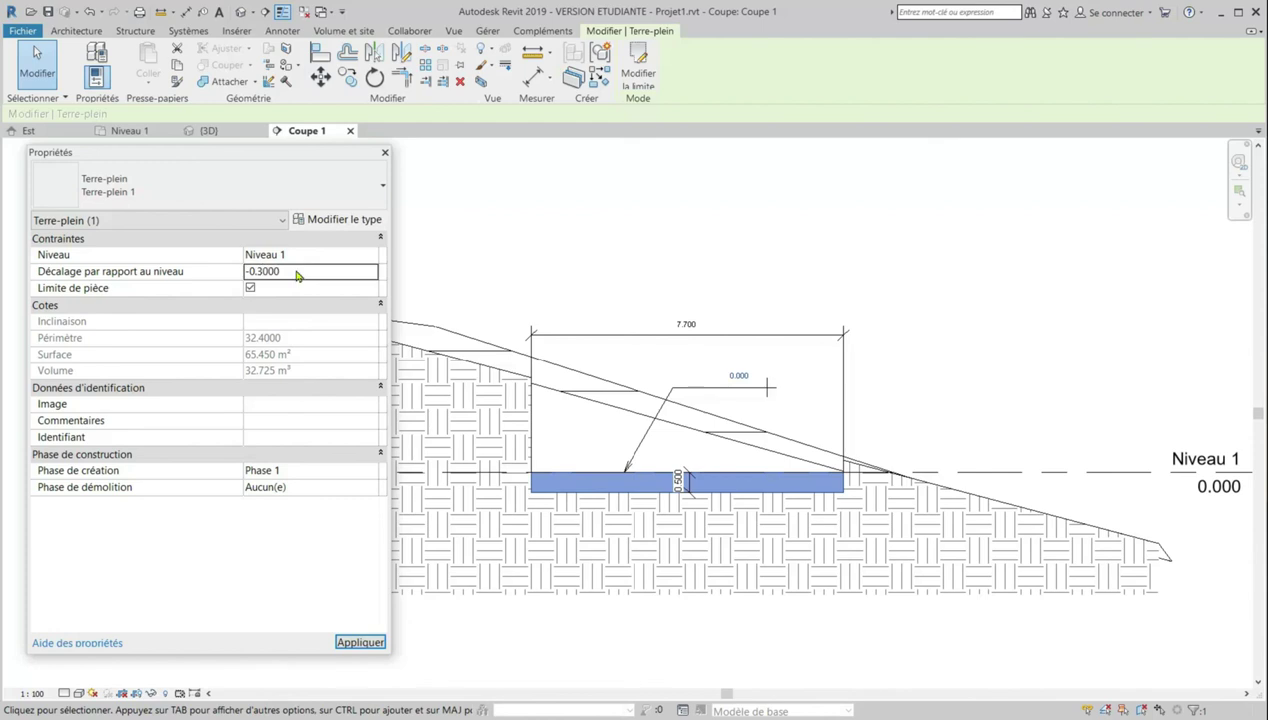
{"action": "left_click", "coordinate": [372, 642]}
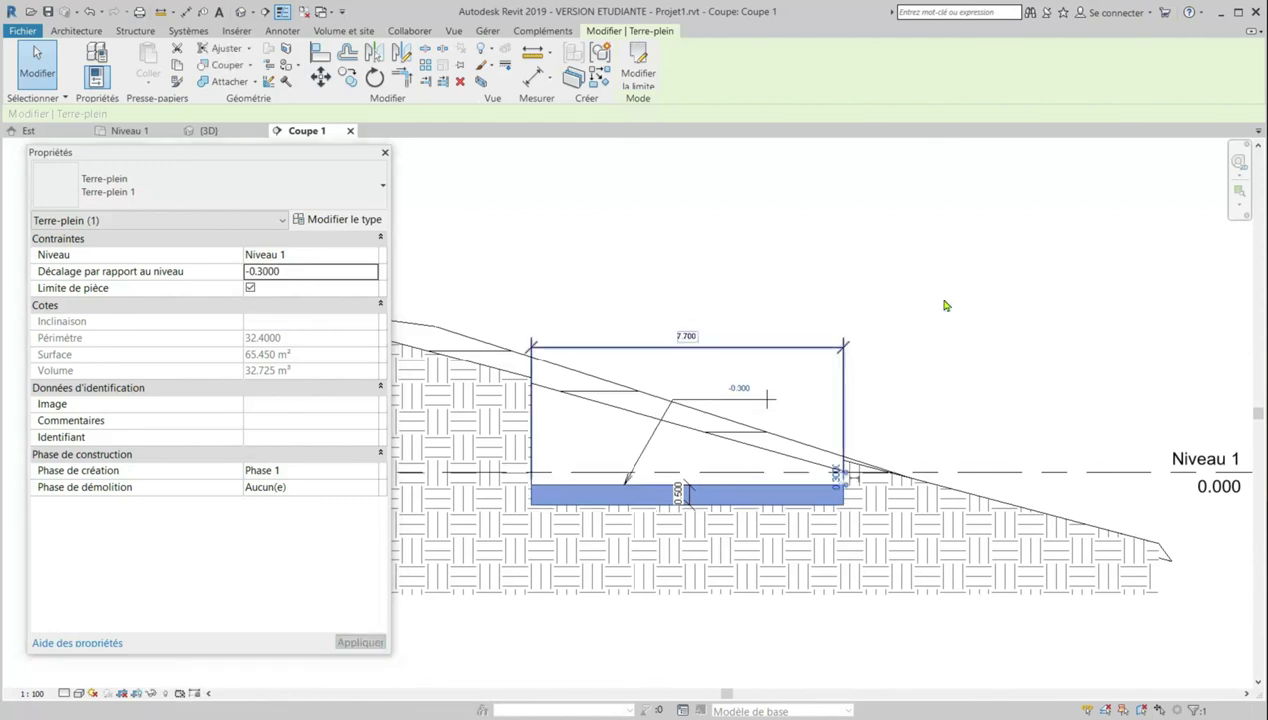
{"action": "scroll", "coordinate": [798, 280], "scroll_direction": "down", "scroll_amount": 1}
{"action": "scroll", "coordinate": [801, 548], "scroll_direction": "up", "scroll_amount": 1}
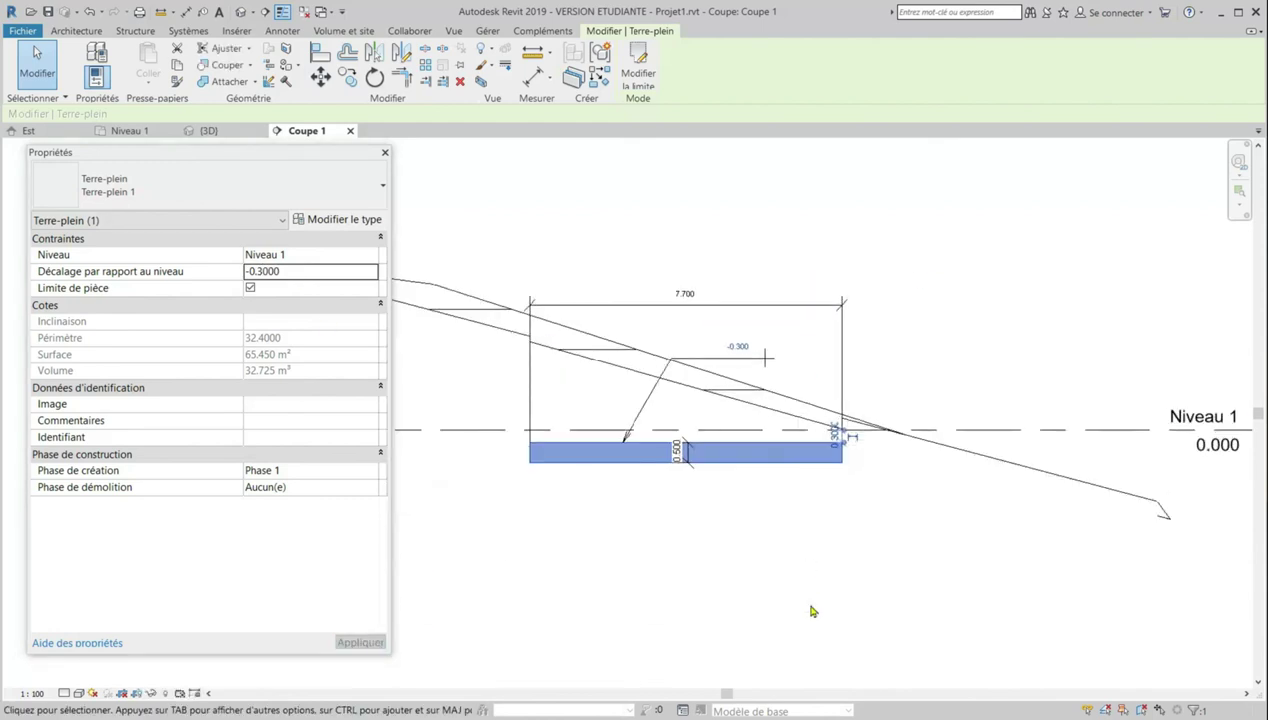
{"action": "scroll", "coordinate": [745, 555], "scroll_direction": "down", "scroll_amount": 2}
Switch to the 3D view, deselect the building pad, and examine the lowered excavation in the terrain
{"action": "left_click", "coordinate": [208, 131]}
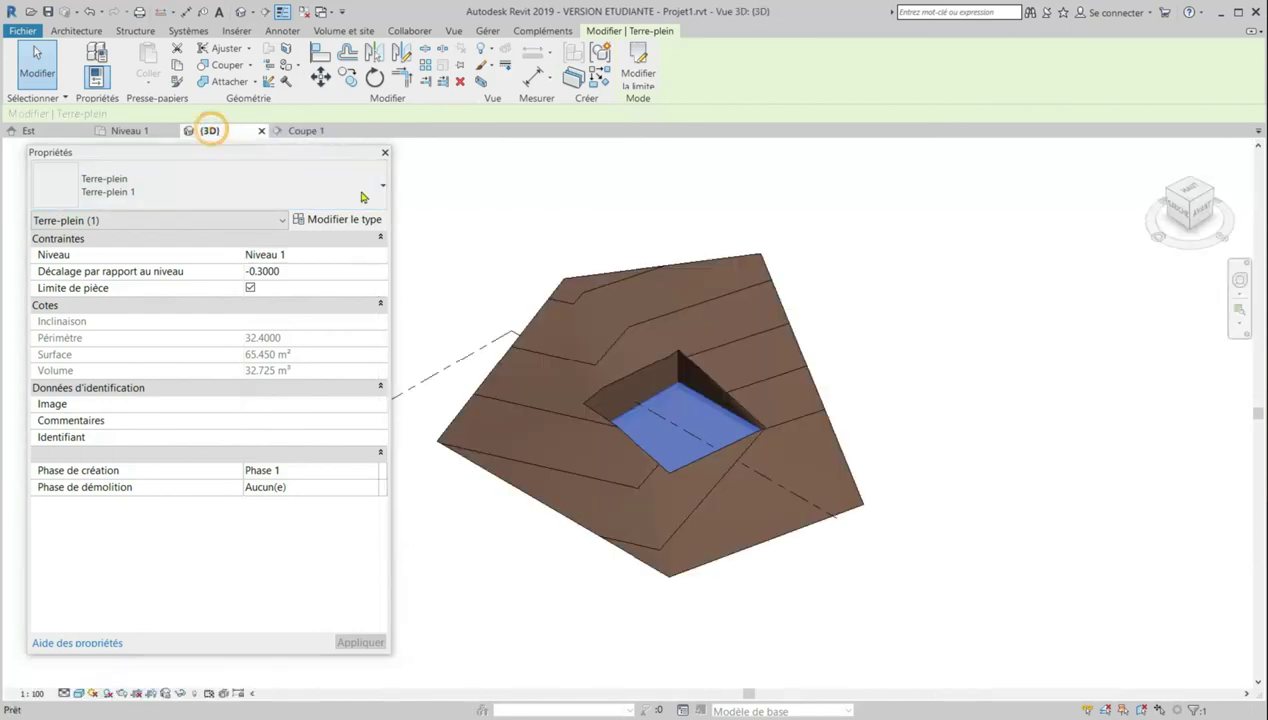
{"action": "left_click", "coordinate": [655, 217]}
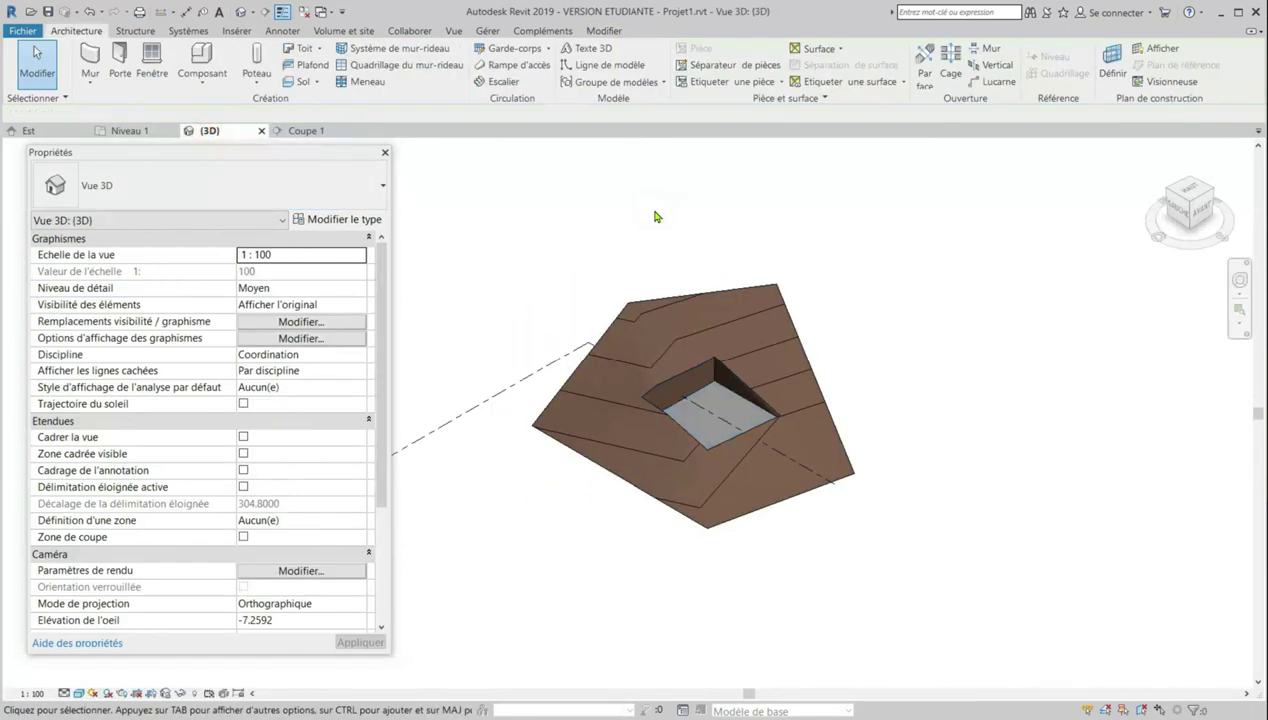
{"action": "scroll", "coordinate": [586, 272], "scroll_direction": "up", "scroll_amount": 1}
{"action": "scroll", "coordinate": [594, 260], "scroll_direction": "up", "scroll_amount": 2}
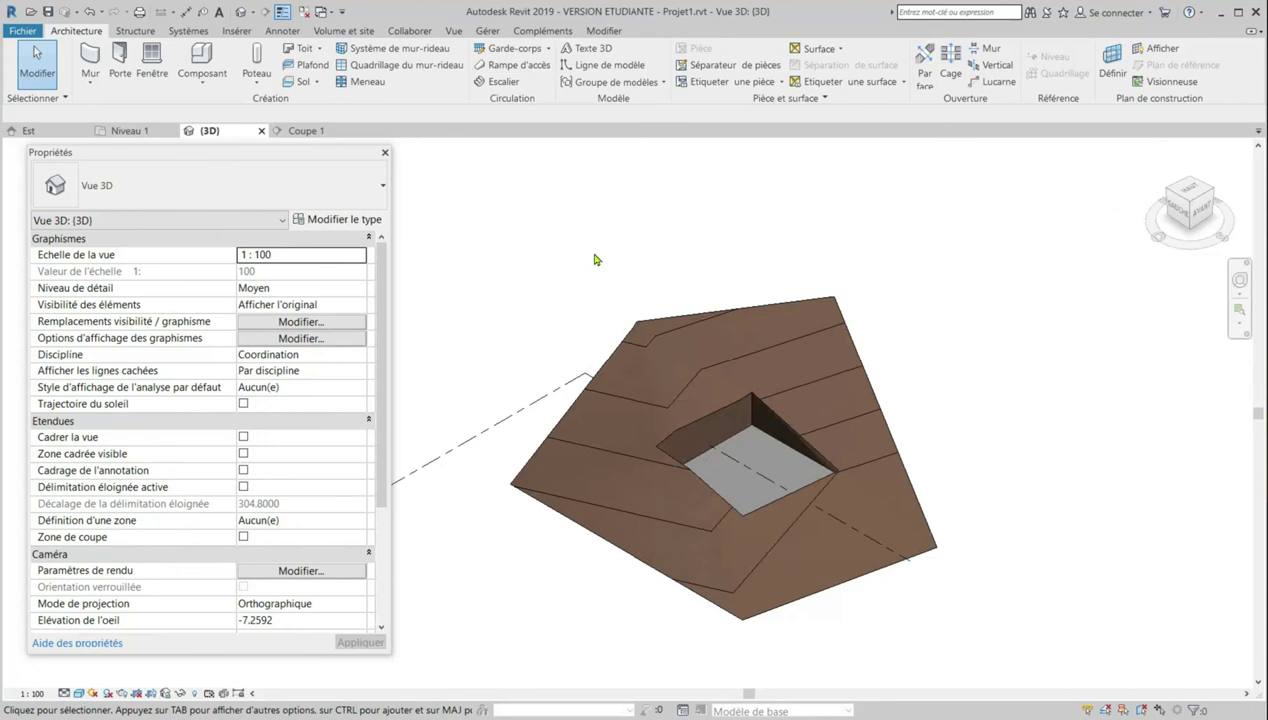